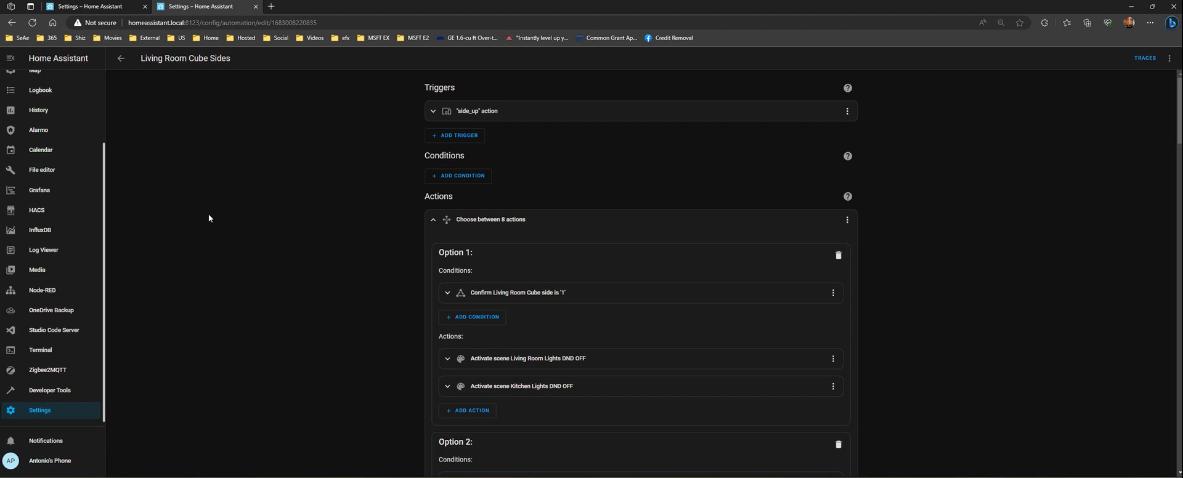
Step: View the Circadian Values history graph from the house view of the Home dashboard, and close it
scroll(73, 154, up, 3)
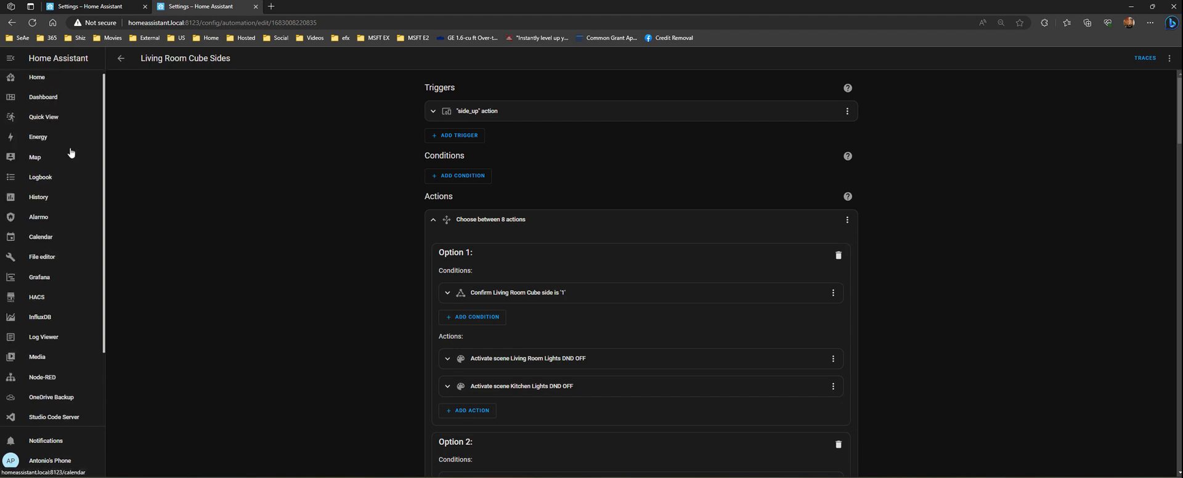
click(29, 85)
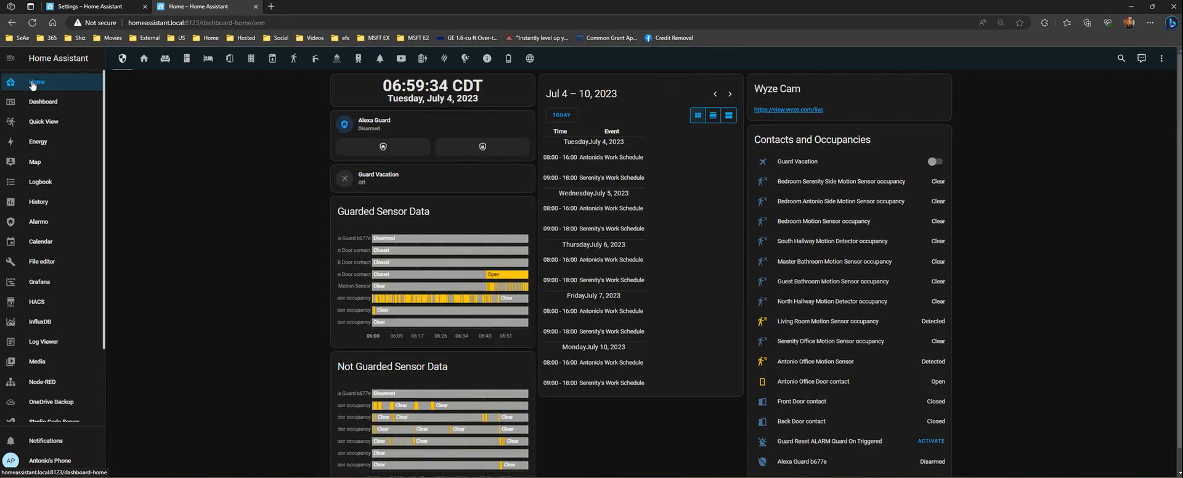
click(145, 62)
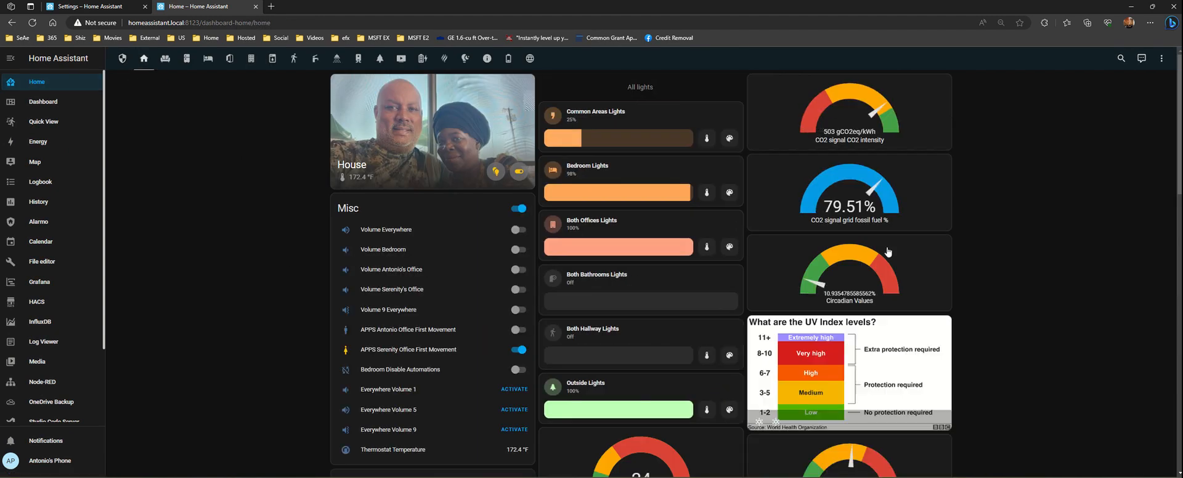
click(879, 269)
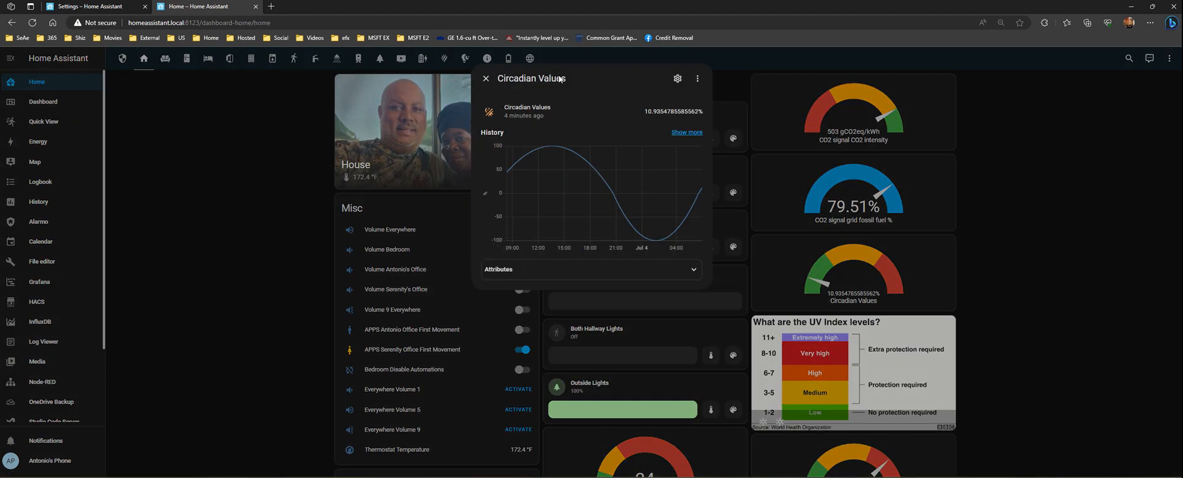
mouse_move(517, 178)
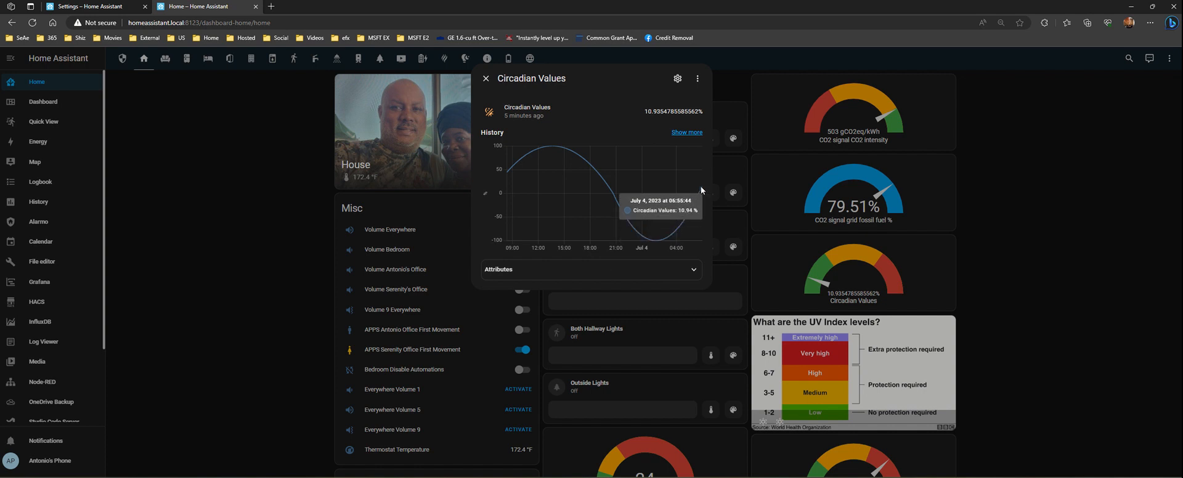
click(485, 78)
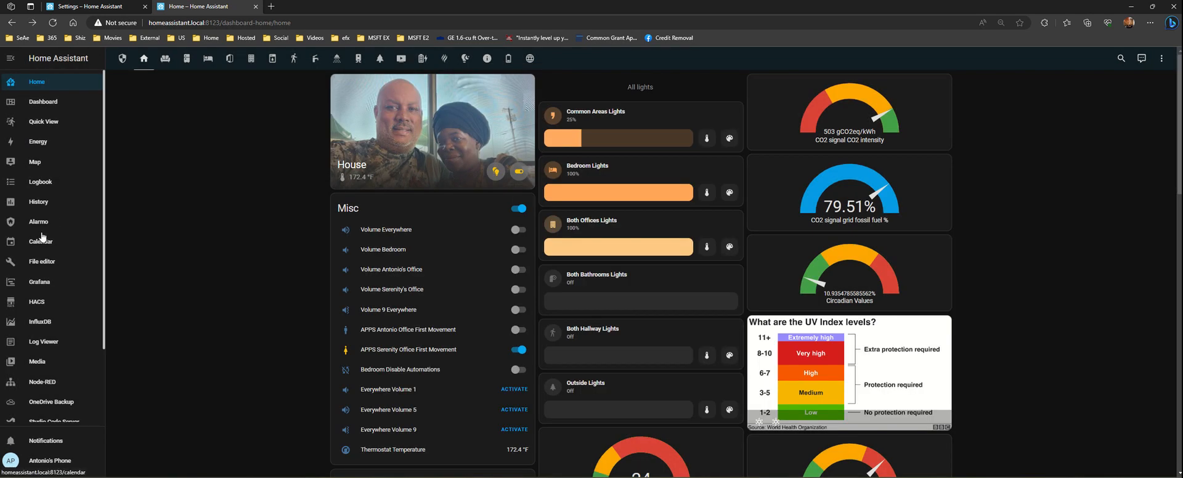
Step: Open the list of automations in the Home Assistant settings
scroll(42, 331, down, 3)
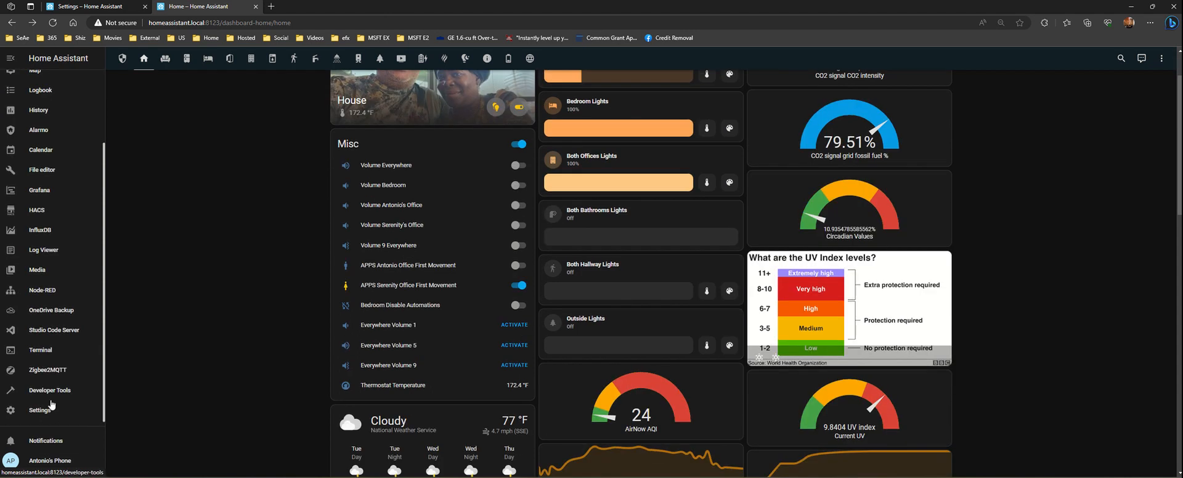
click(52, 410)
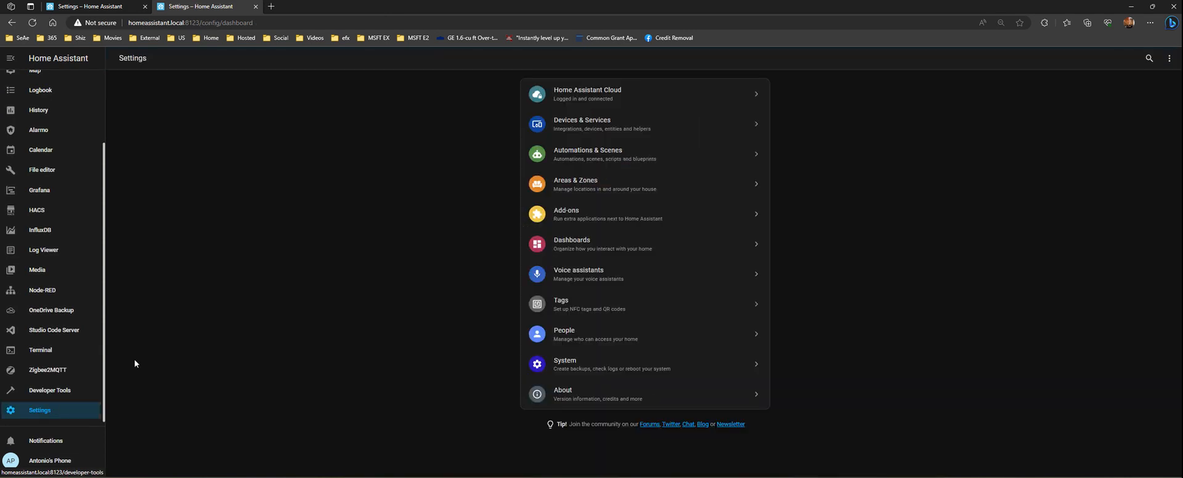
click(565, 162)
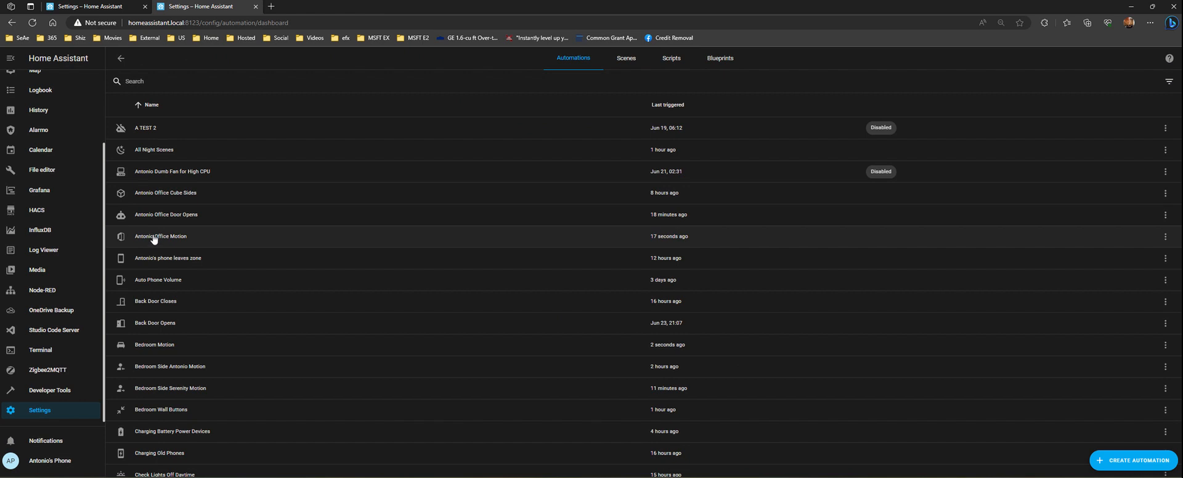
Step: Open the HACS integrations, read the Circadian Lighting repository page, and return to the integrations list
click(38, 210)
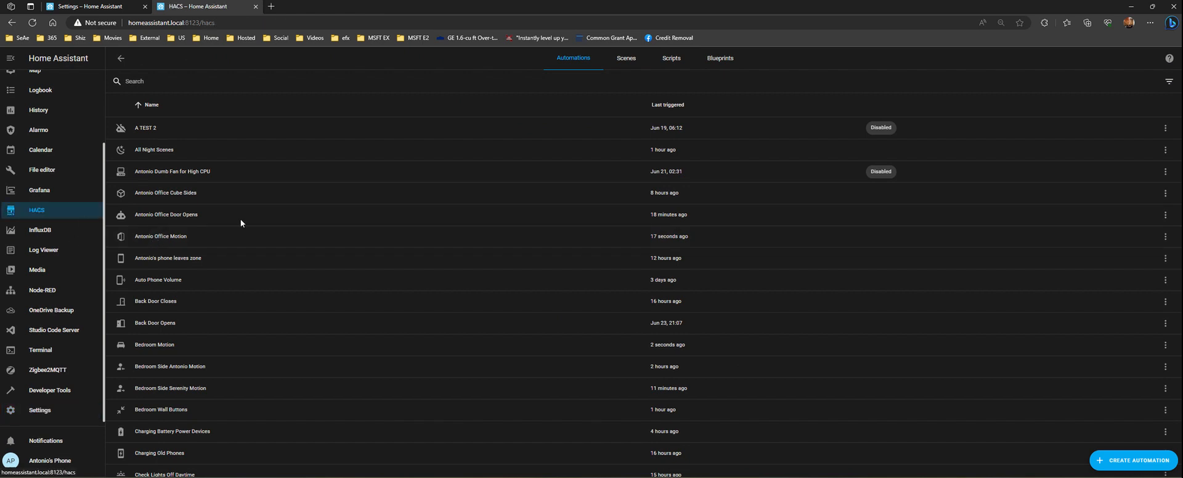
click(557, 106)
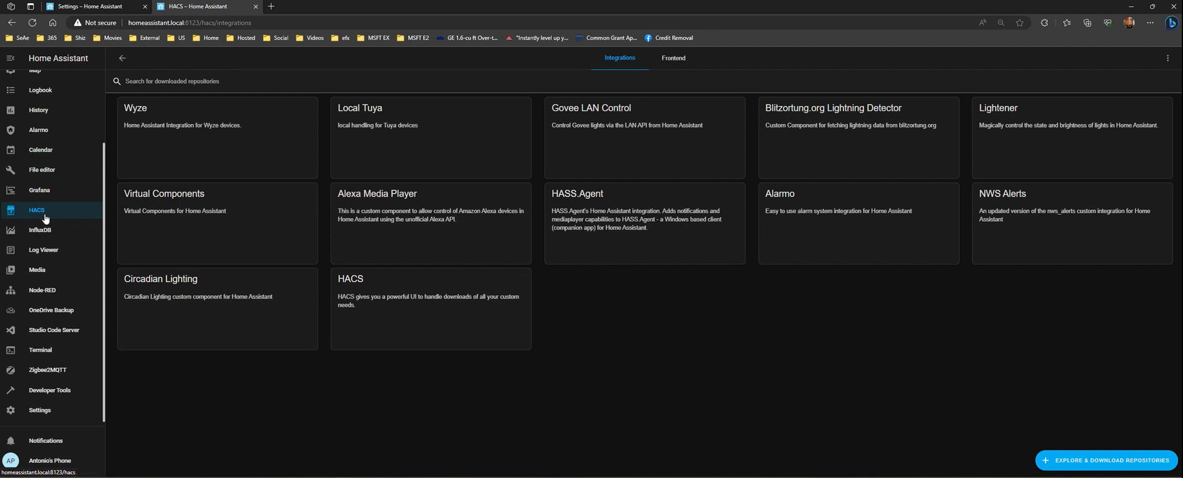
click(167, 298)
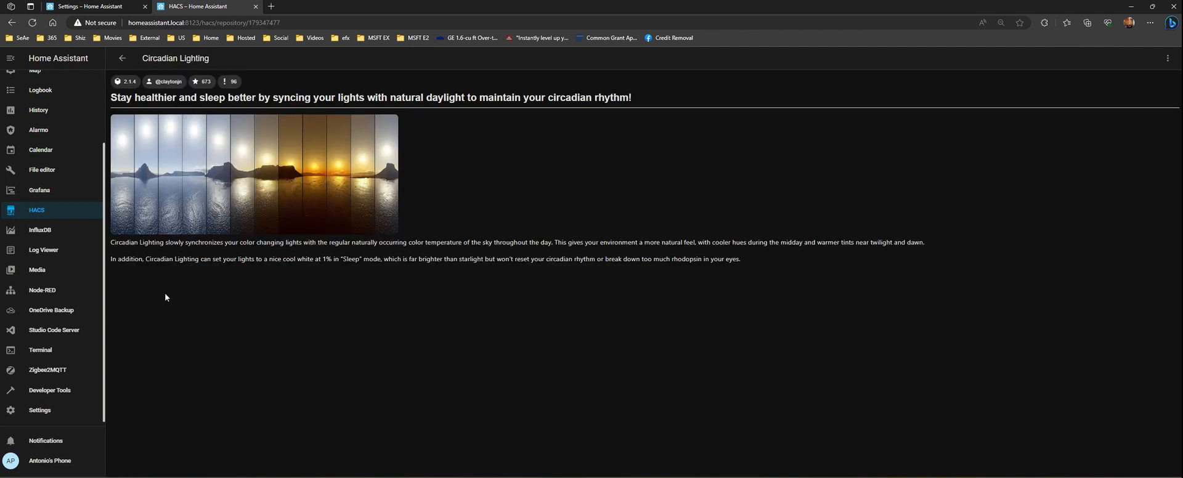
click(121, 58)
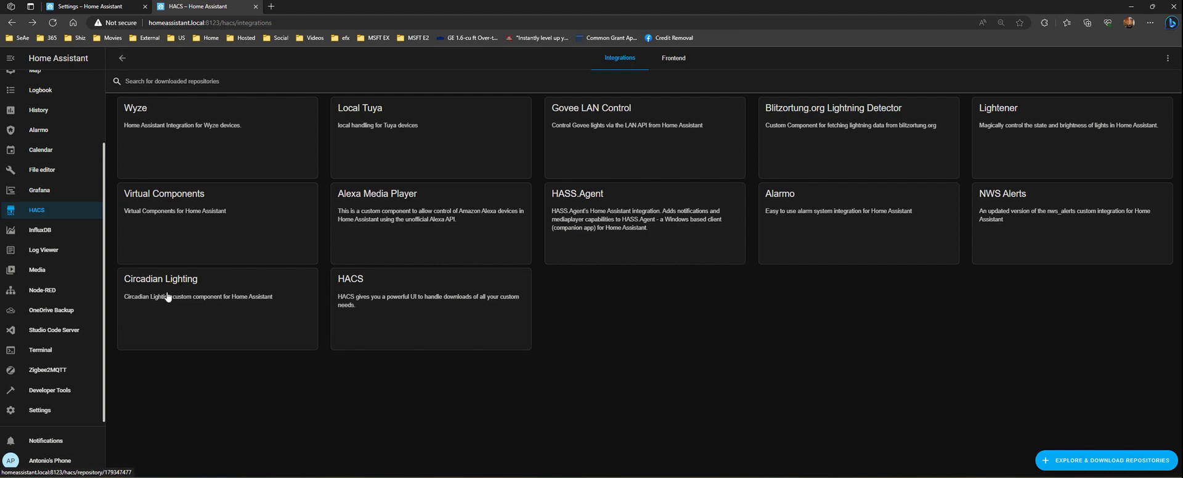
Step: Search the downloadable HACS repositories for "circa" and clear the search text
click(1098, 462)
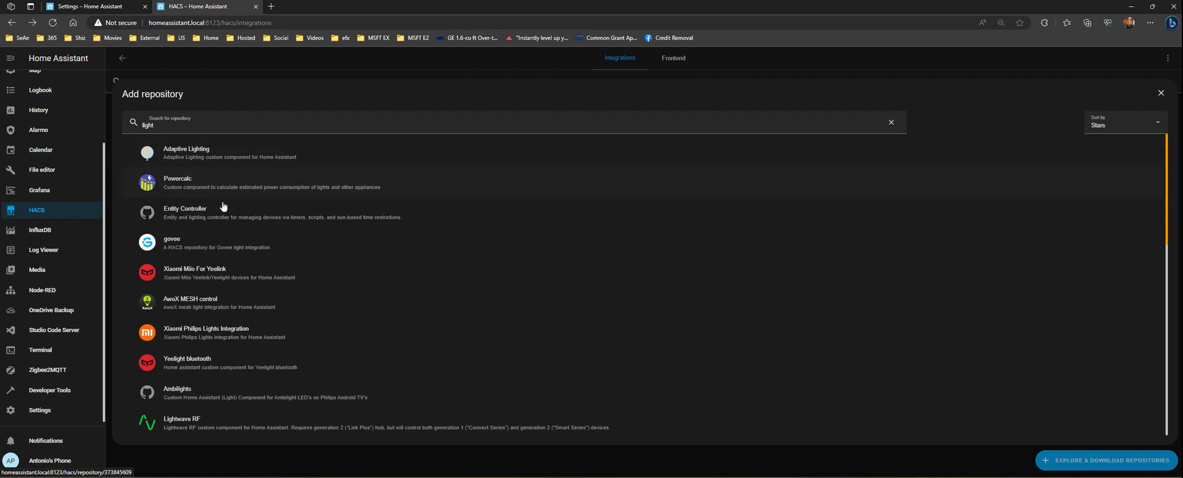
double_click(148, 124)
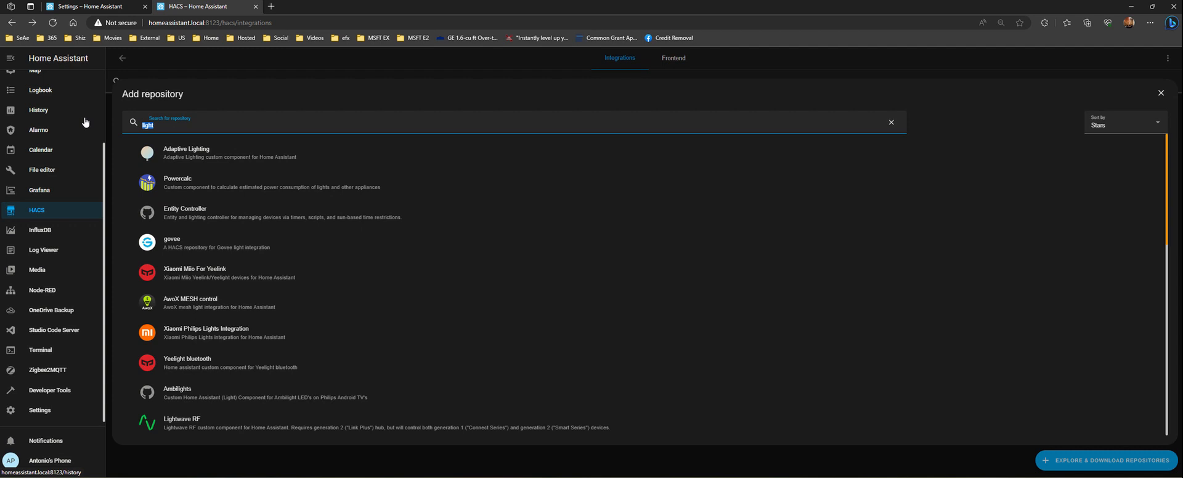
text(circa)
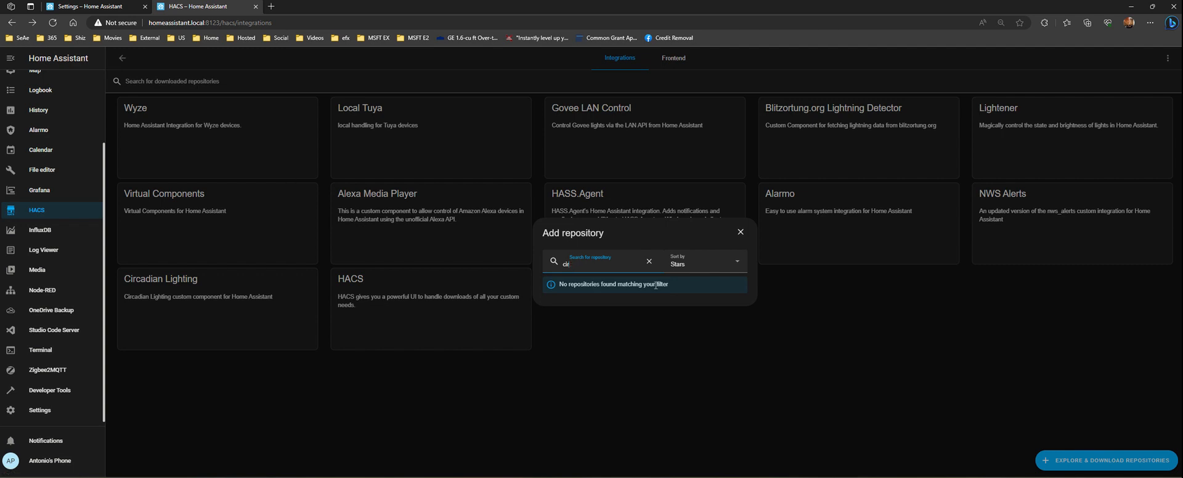
key(BackSpace)
key(BackSpace)
key(BackSpace)
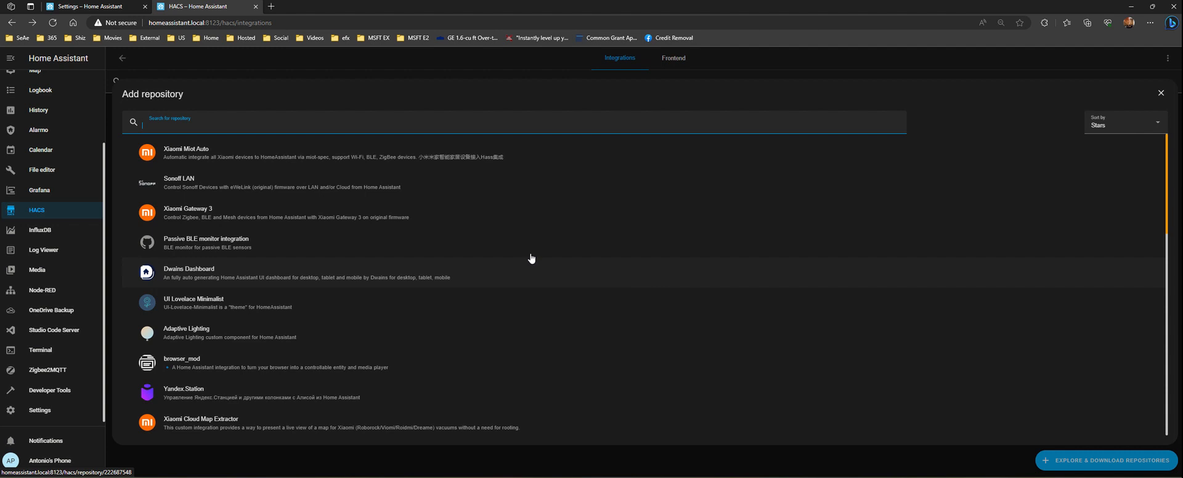
Step: Search the downloadable repositories for "light", look through the matching integrations, and close the repository dialog
text(light)
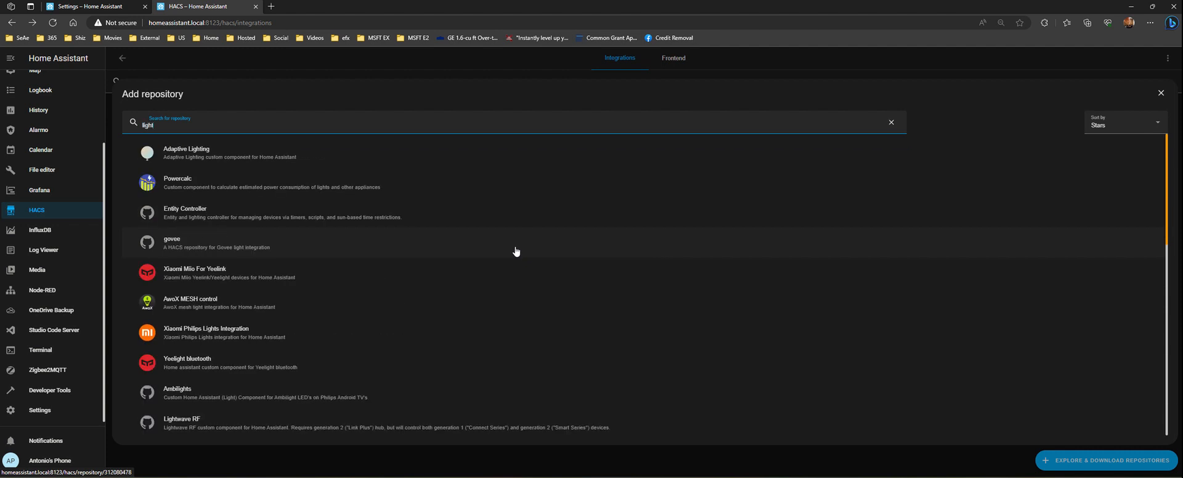
scroll(357, 264, down, 3)
scroll(357, 268, down, 4)
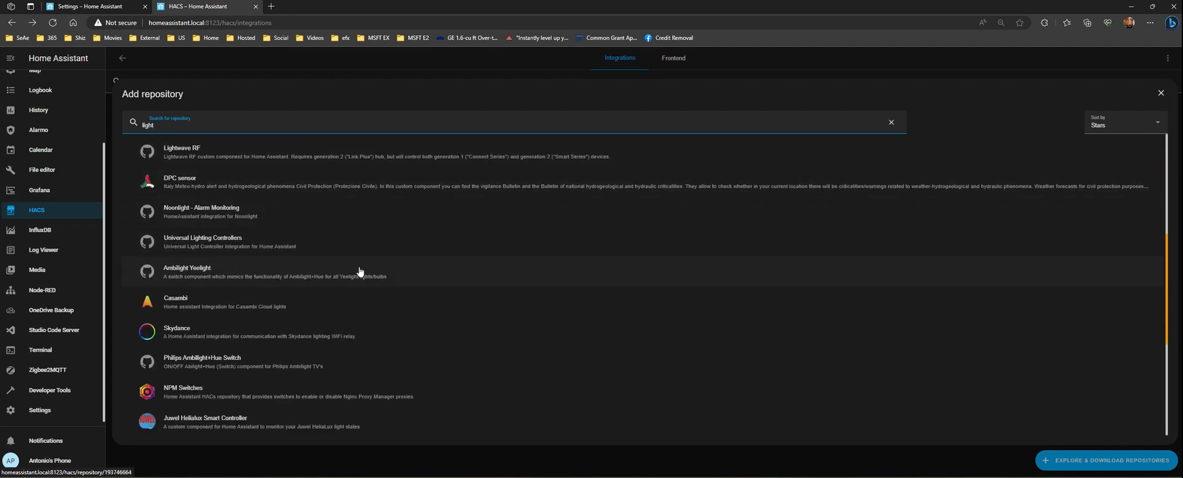
scroll(360, 272, down, 2)
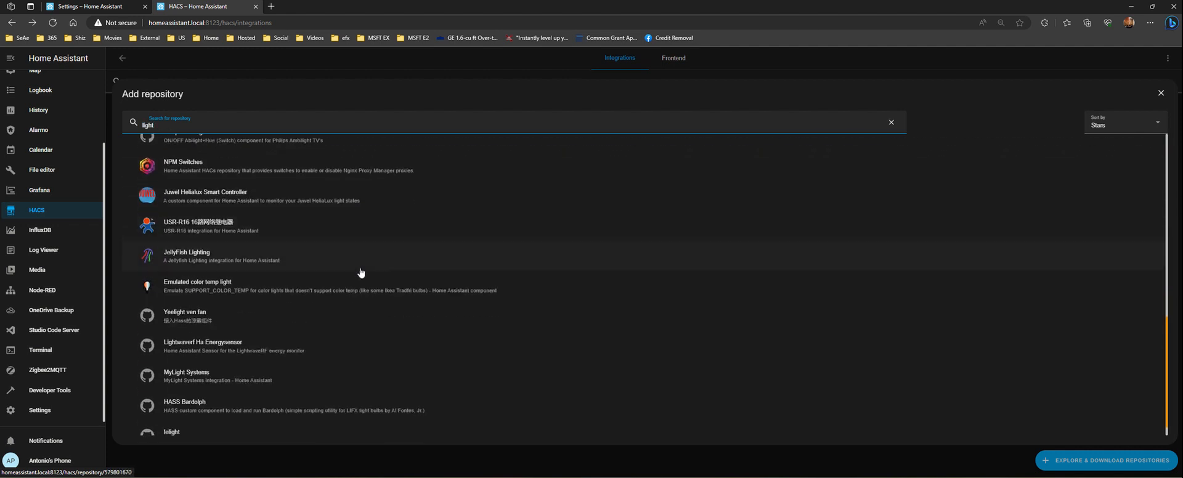
scroll(361, 272, up, 10)
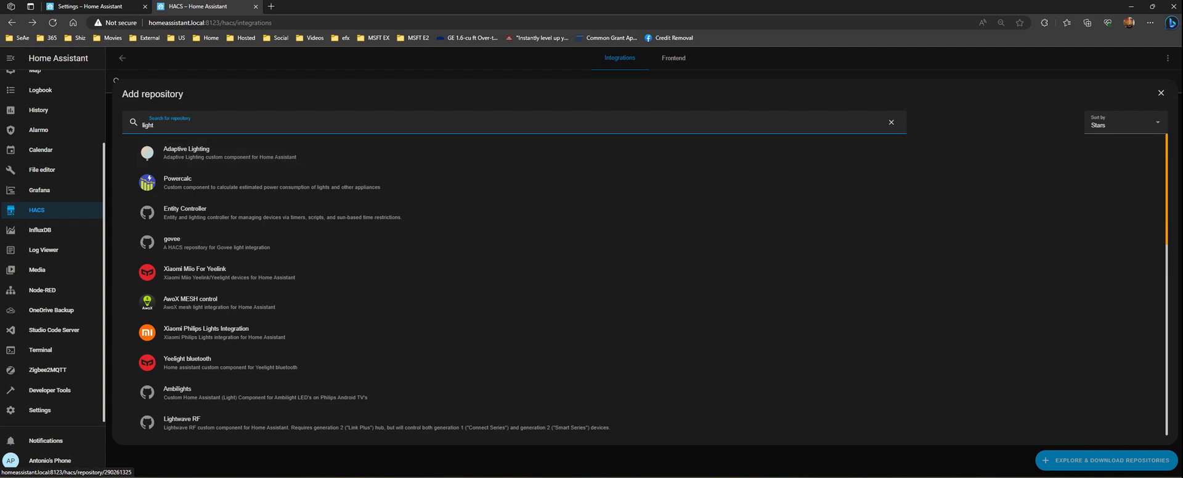
click(1160, 92)
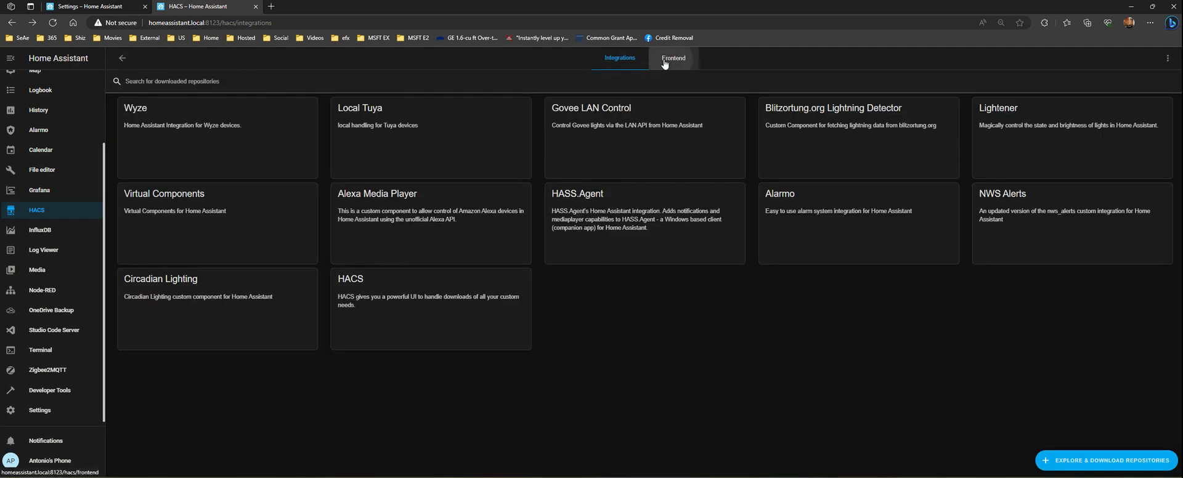
Step: Check the HACS frontend section and store overview, and revisit the Circadian Lighting page under the integrations
click(674, 59)
click(624, 59)
click(122, 58)
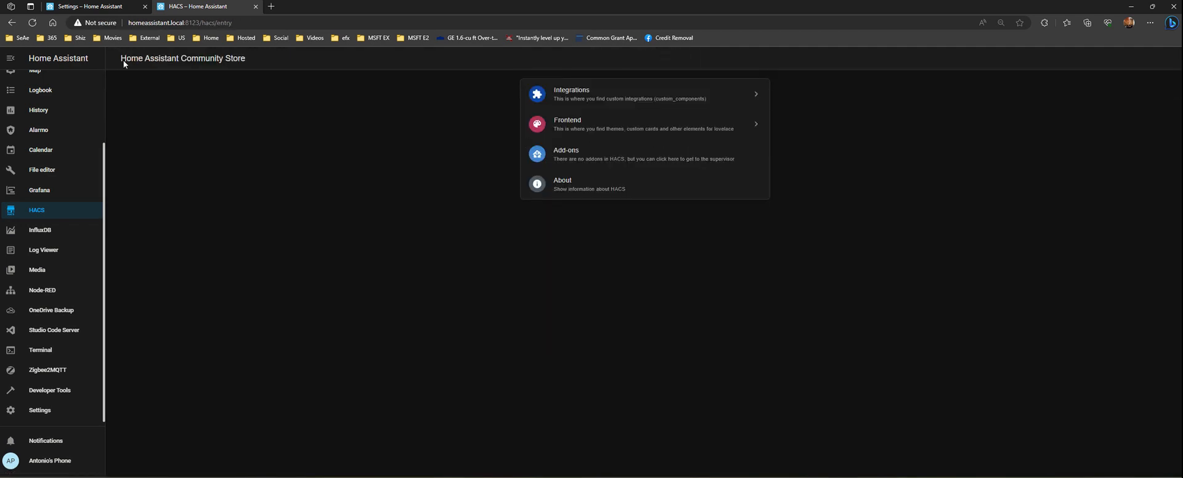
click(561, 94)
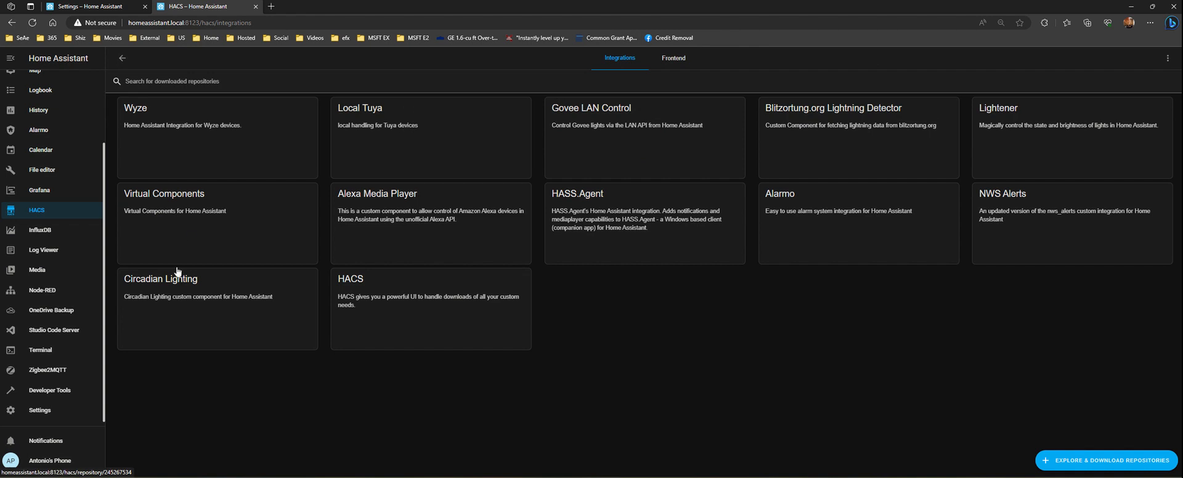
click(173, 299)
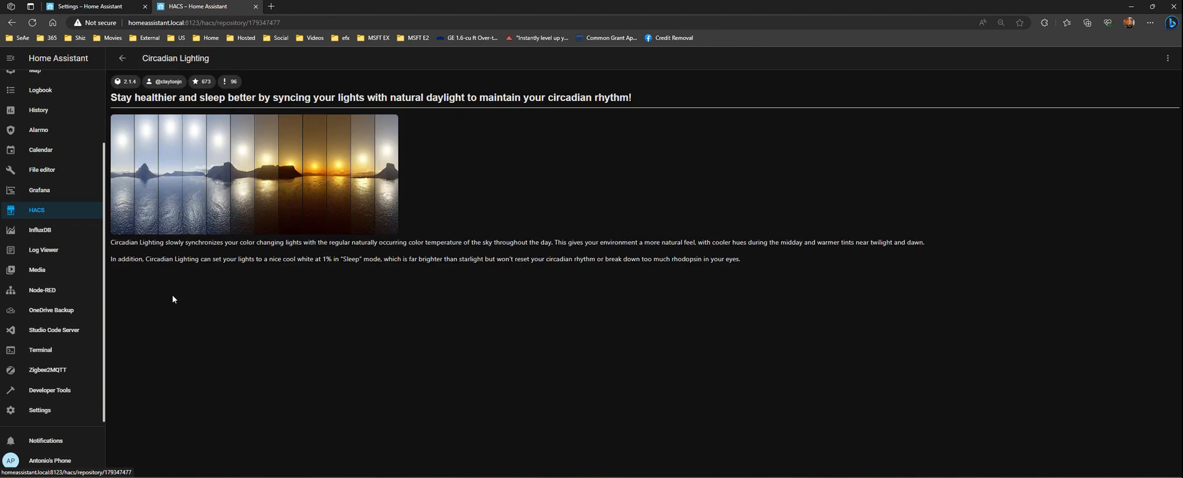
click(122, 58)
Step: Search the downloadable repositories for "Circadian", shorten the search to "Ci", and look through the listed integrations
click(1105, 460)
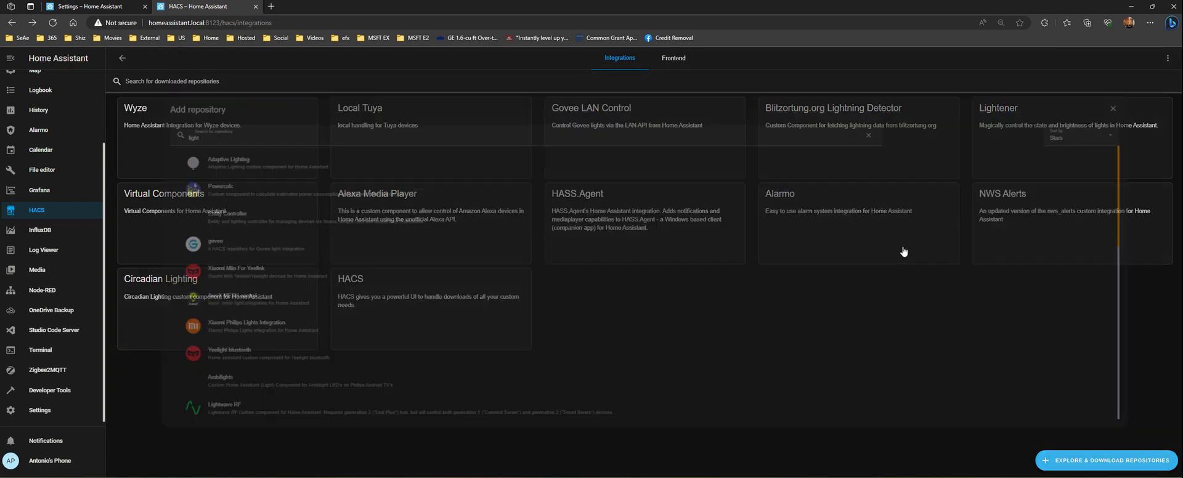
text(Circadian)
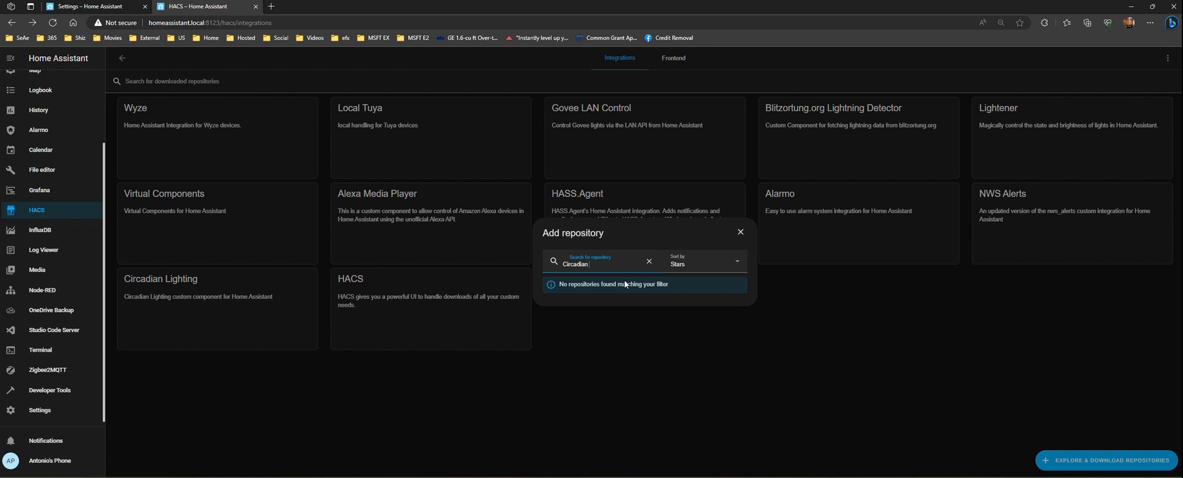
key(BackSpace)
key(BackSpace)
key(BackSpace)
key(BackSpace)
key(BackSpace)
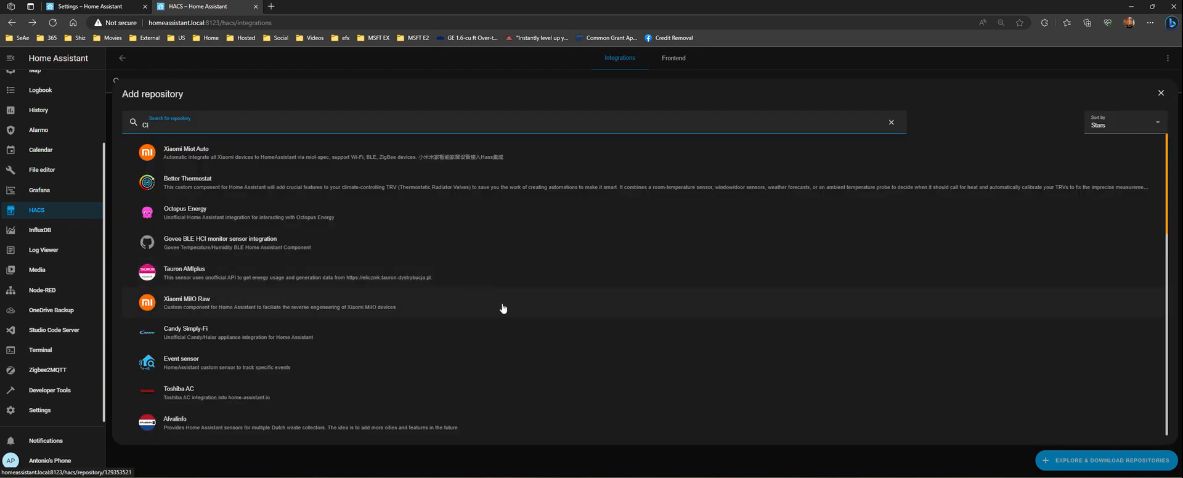
scroll(291, 281, down, 3)
scroll(292, 291, down, 10)
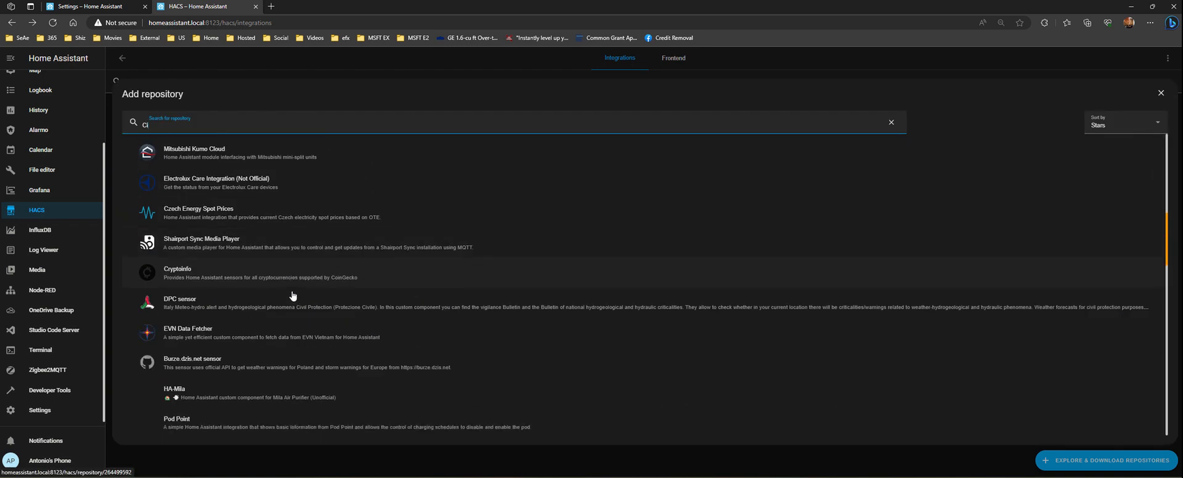
scroll(295, 293, down, 15)
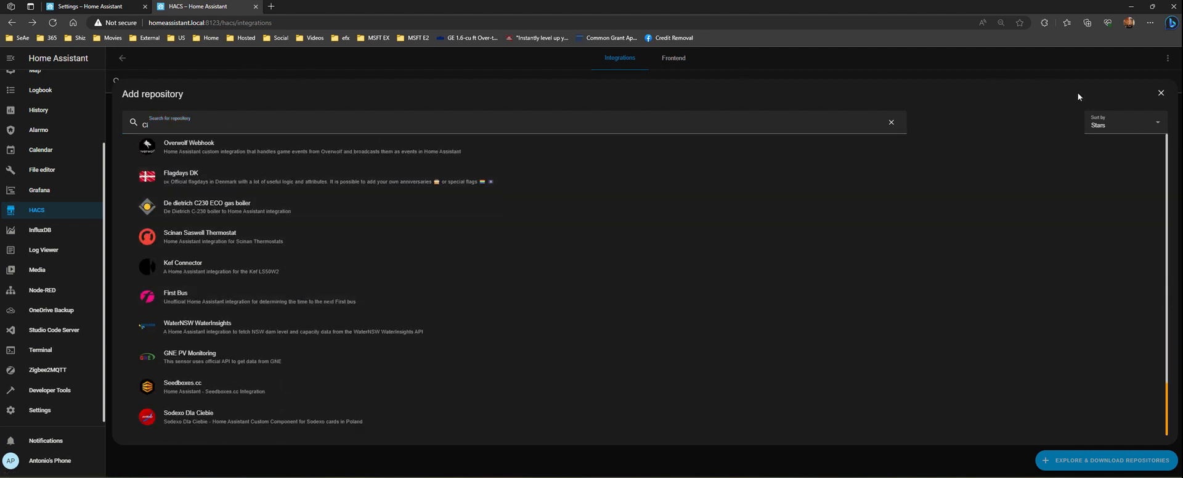
Step: Close the repository search and review the downloaded Circadian Lighting integration's page once more
click(1161, 92)
click(161, 295)
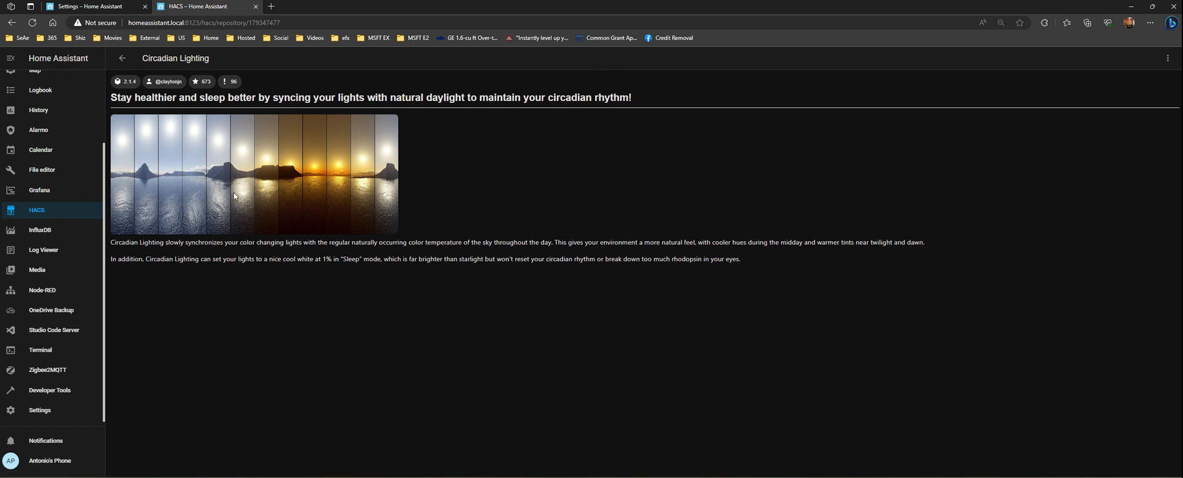
click(121, 61)
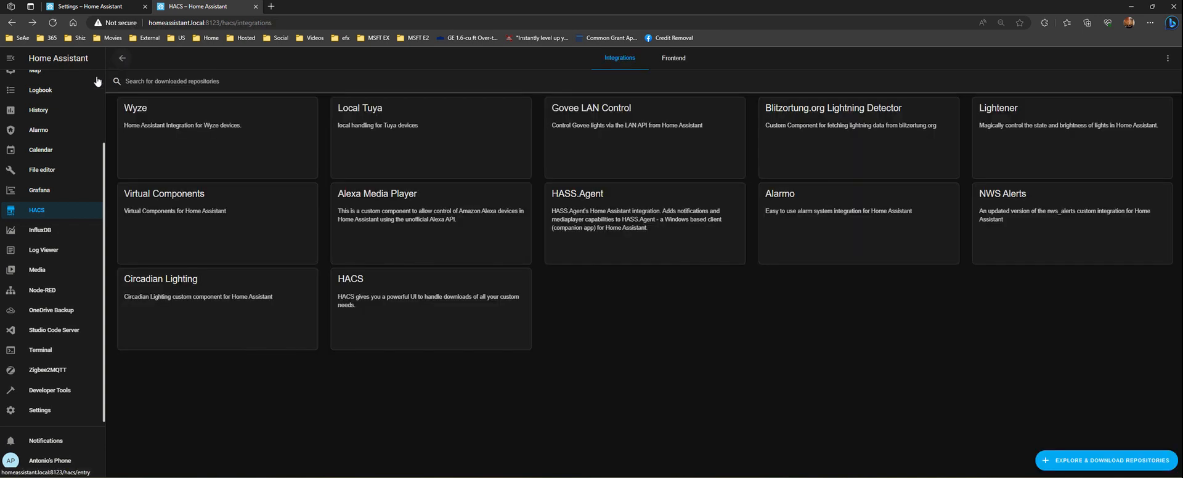
Step: Visit the Home dashboard and open the integrations list under Devices & Services in the settings
scroll(41, 89, up, 3)
click(40, 87)
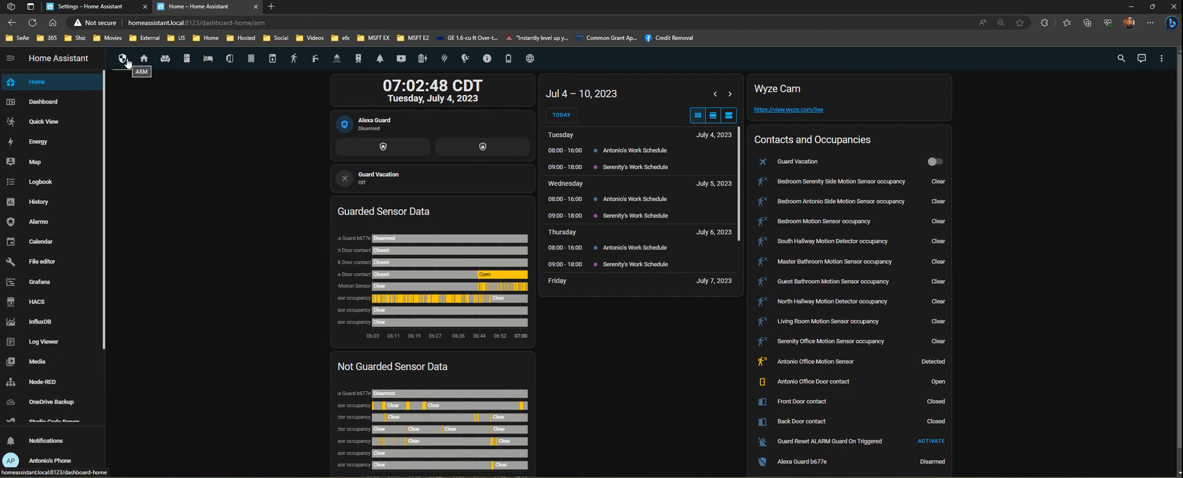
scroll(39, 291, down, 3)
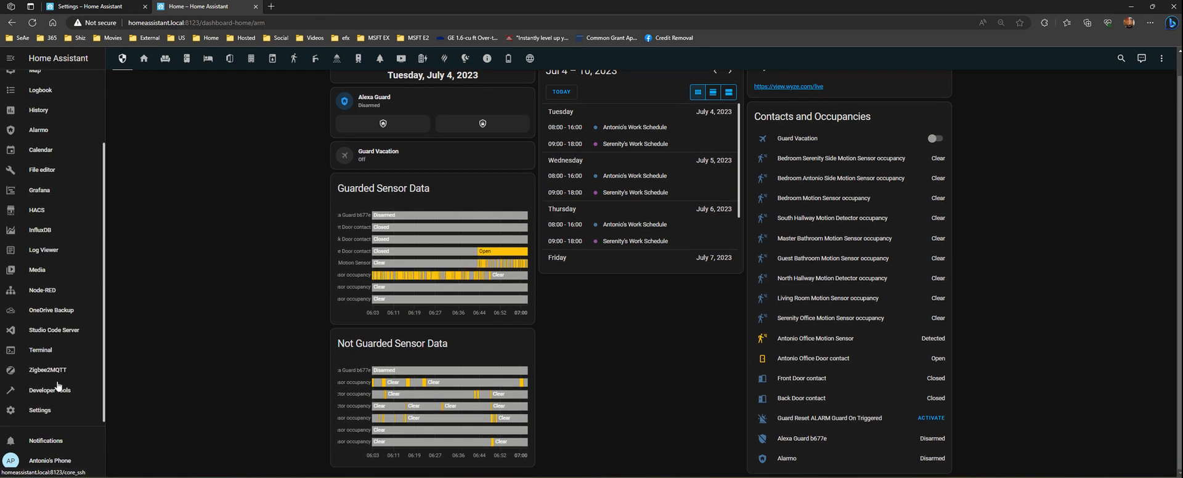
click(39, 410)
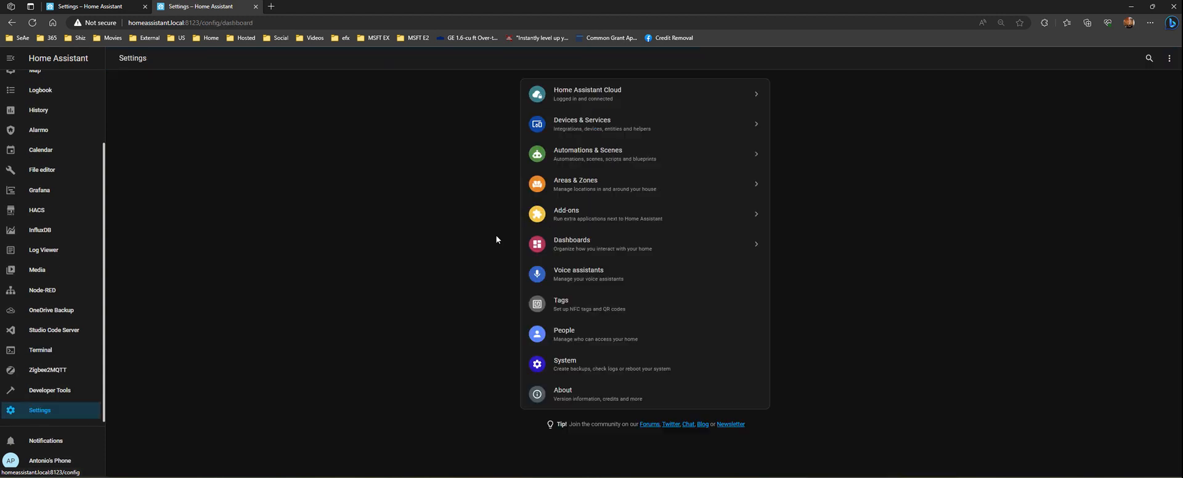
click(566, 126)
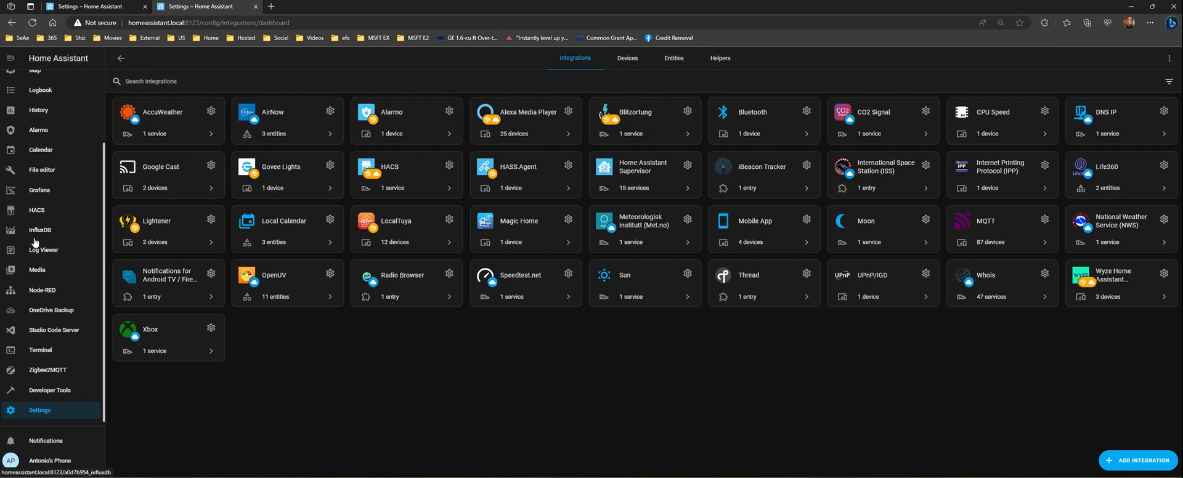
Step: Copy the Circadian Lighting comment and circadian_lighting: line from configuration.yaml in Studio Code Server into a Notepad note
click(50, 333)
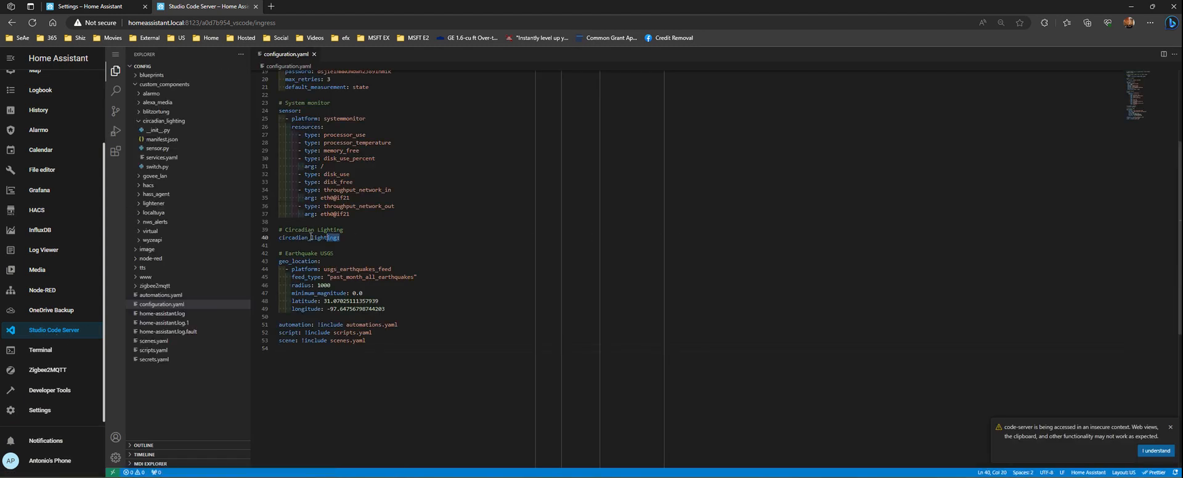
drag(340, 238, 278, 237)
drag(350, 239, 273, 234)
key(ctrl+c)
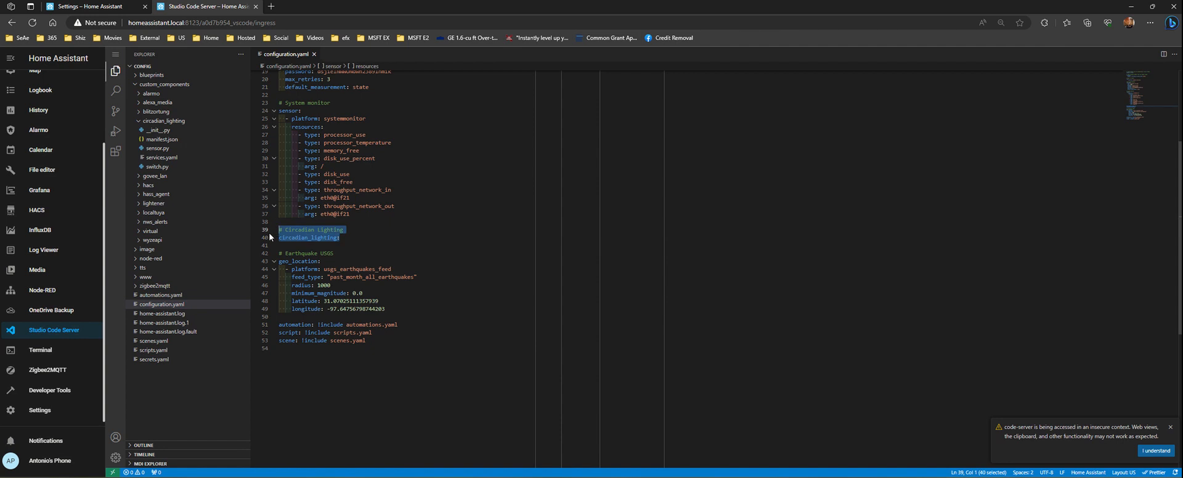
click(493, 477)
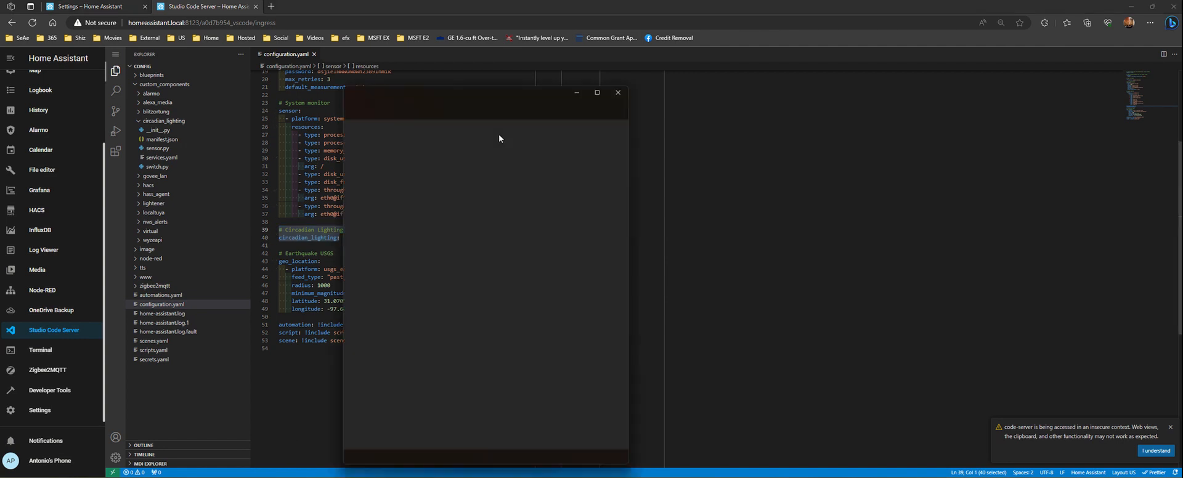
key(ctrl+v)
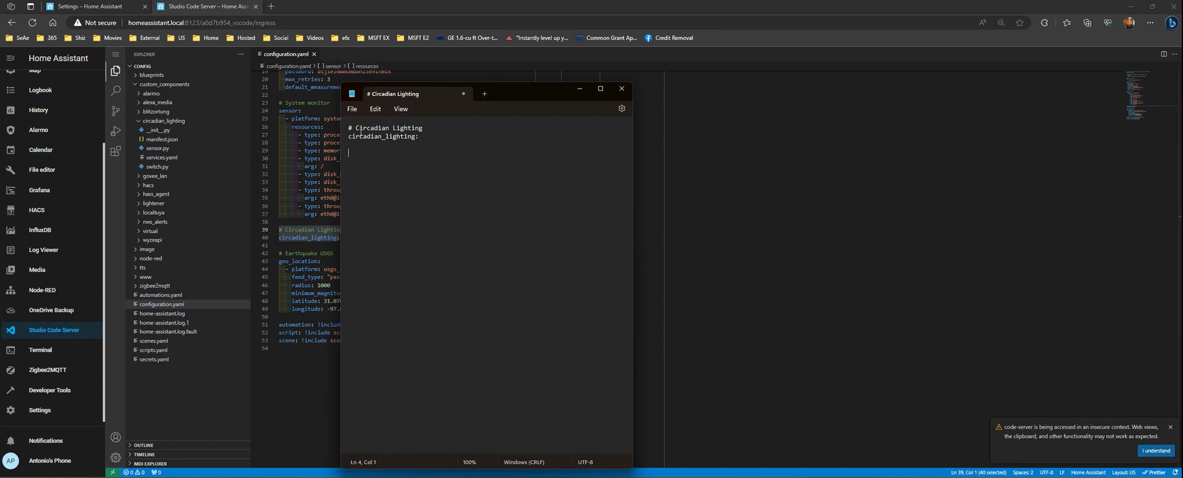
Step: Insert the heading "configuration.yaml" and a blank line above the pasted Circadian Lighting snippet
text(cir)
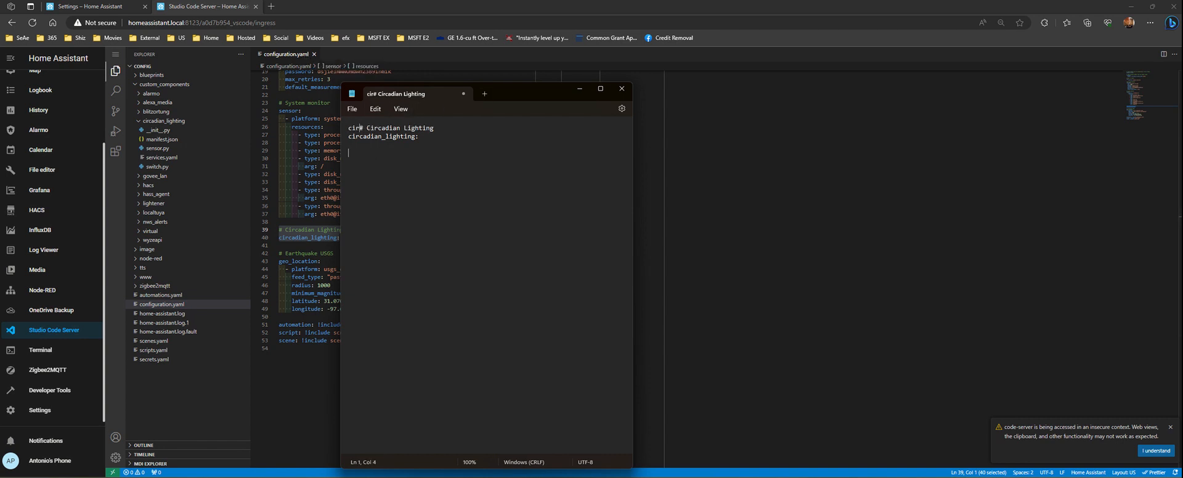
text(figuration)
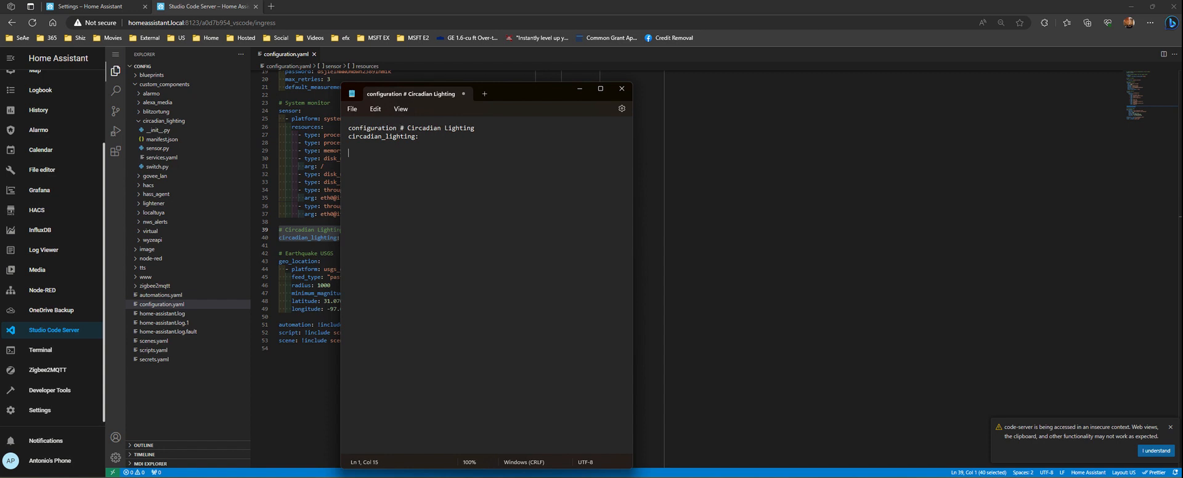
key(BackSpace)
text(.yaml)
key(Return)
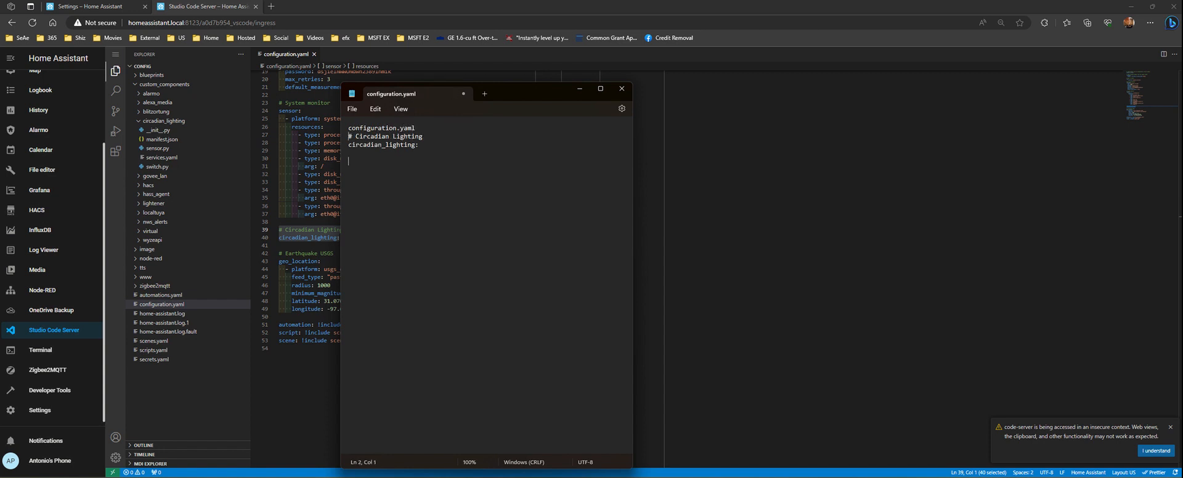
key(Return)
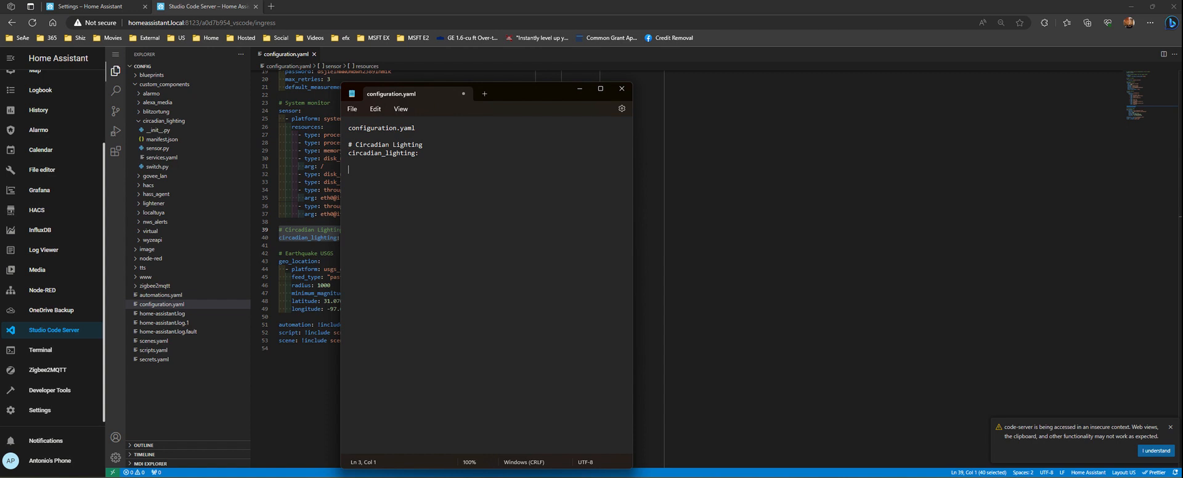
Step: Extend the note's heading to "Add this to your configuration.yaml" and minimize the note
key(ctrl+Home)
text(Add this to)
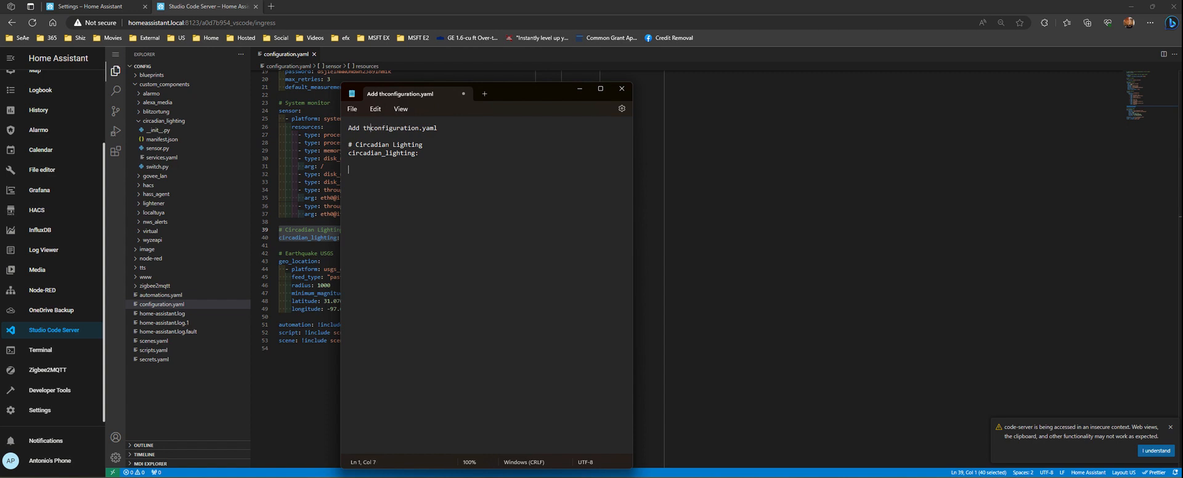
text( your)
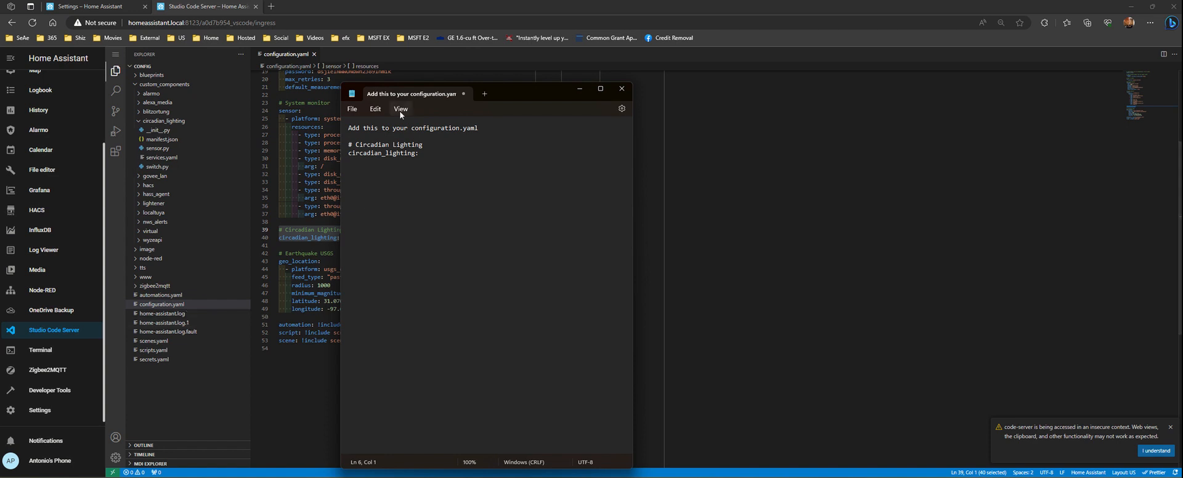
click(579, 89)
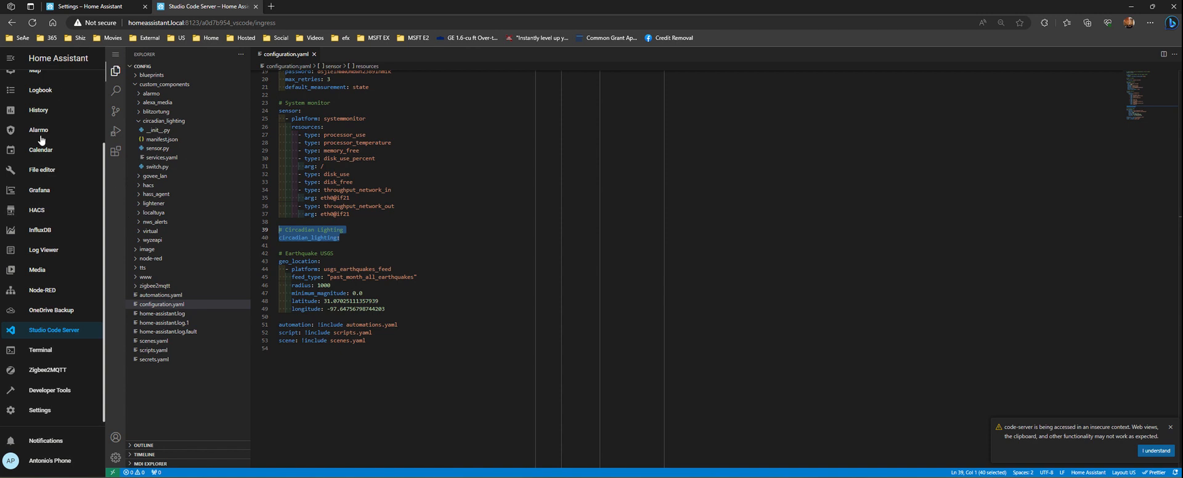
Step: Leave the code editor for the Home dashboard and reopen the Devices & Services integrations list
scroll(27, 217, up, 3)
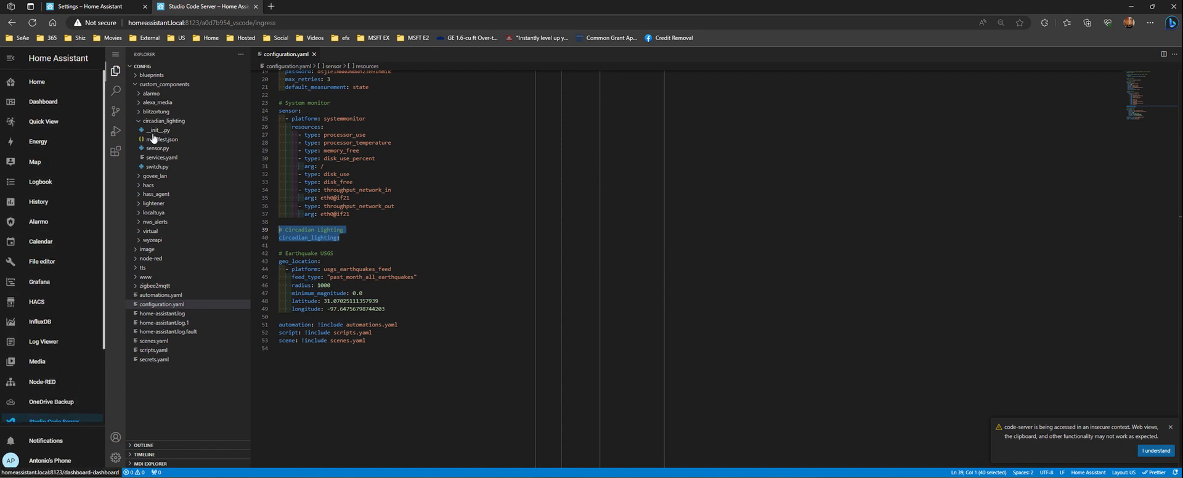
click(348, 238)
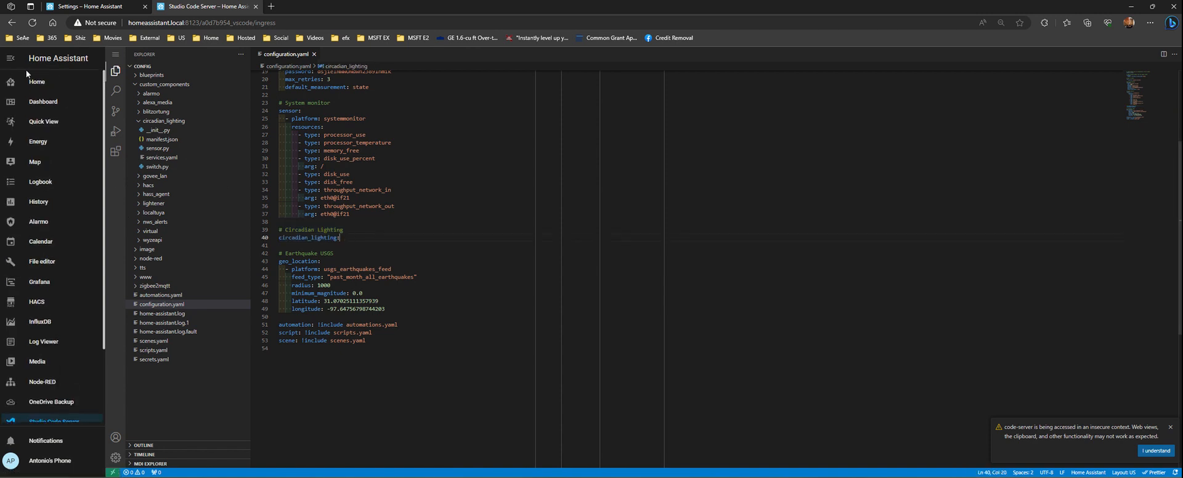
click(37, 81)
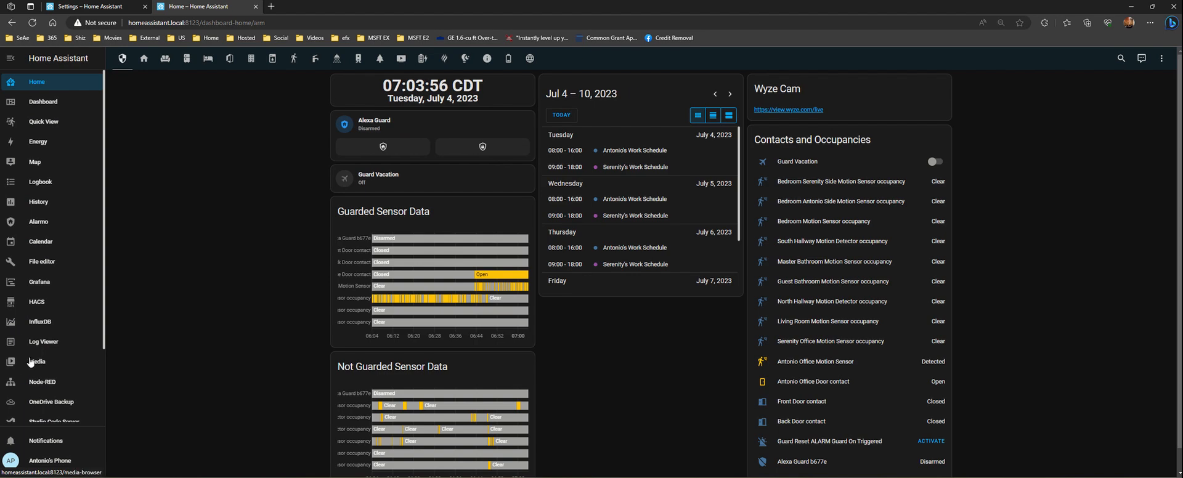
scroll(37, 277, down, 3)
click(37, 409)
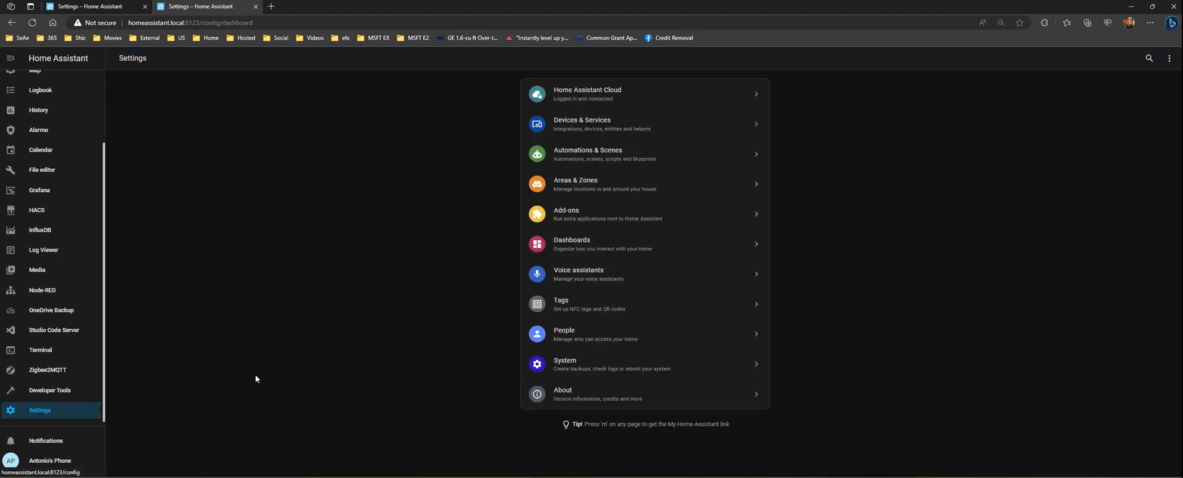
click(583, 124)
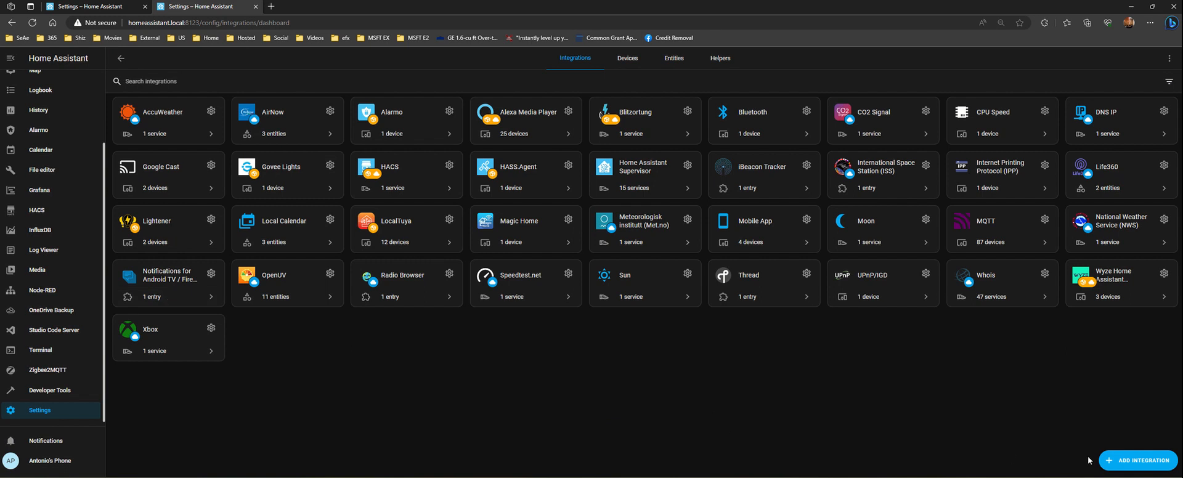
Step: Search the brands available for a new integration for "cir" and close the brand selection without adding one
click(1124, 464)
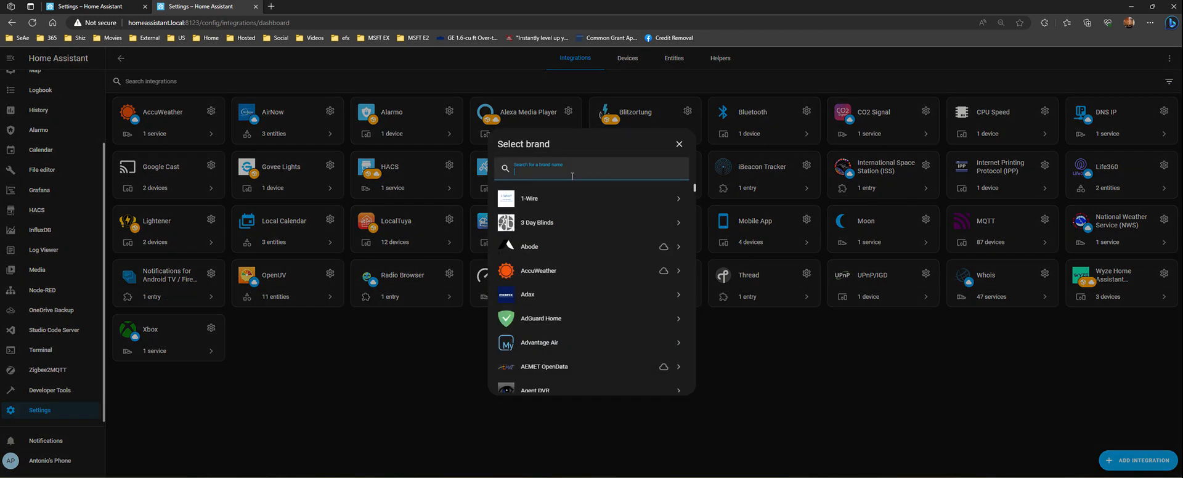
text(cir)
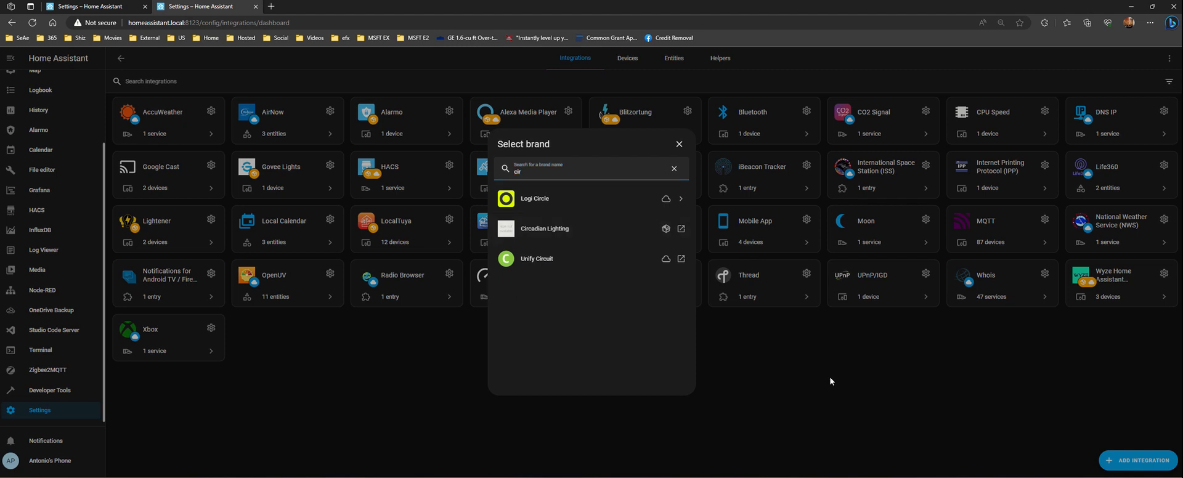
click(679, 144)
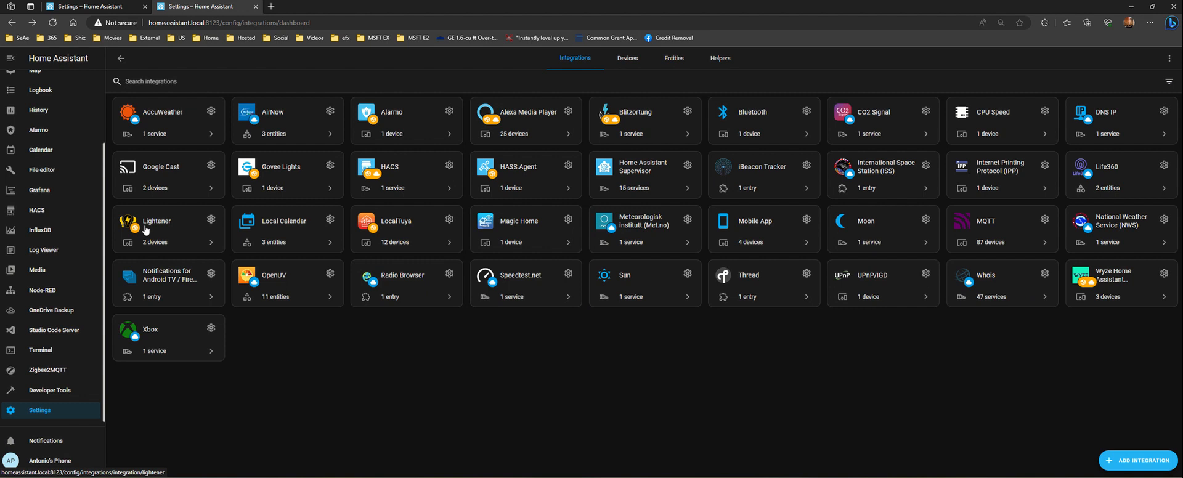
Step: Search the entities for "circa" and examine the history graph of the Circadian Values sensor
click(623, 65)
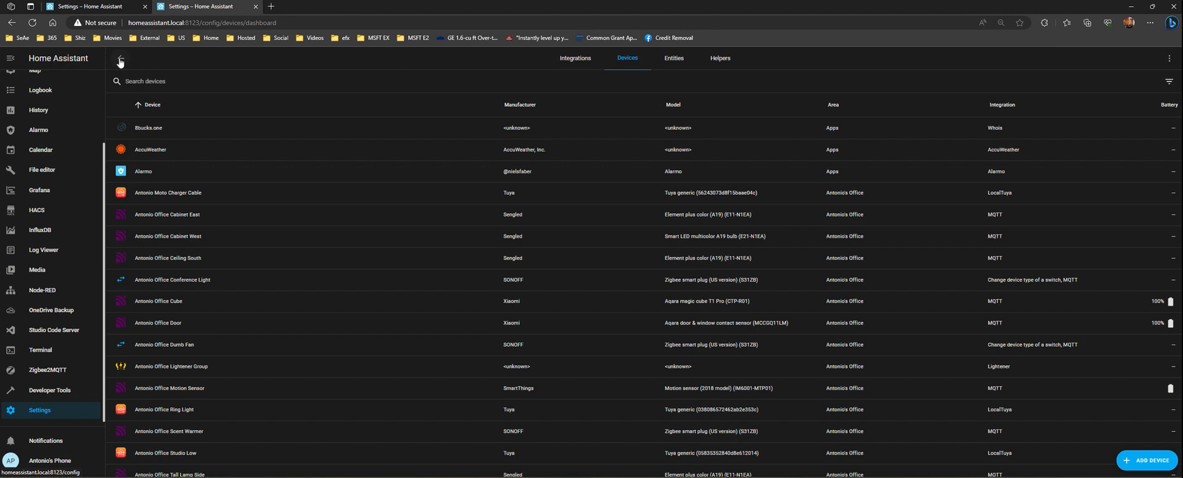
click(182, 87)
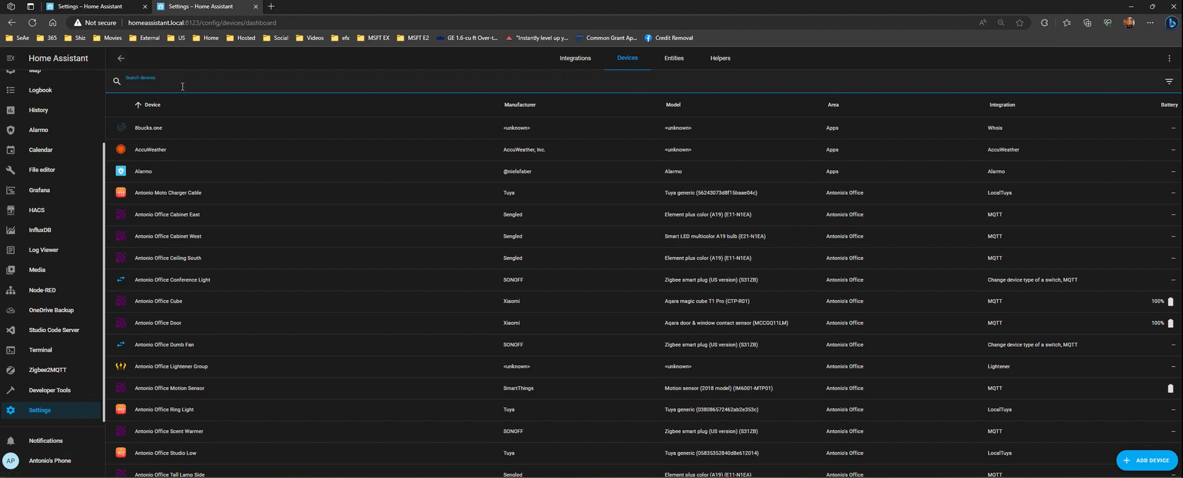
click(666, 58)
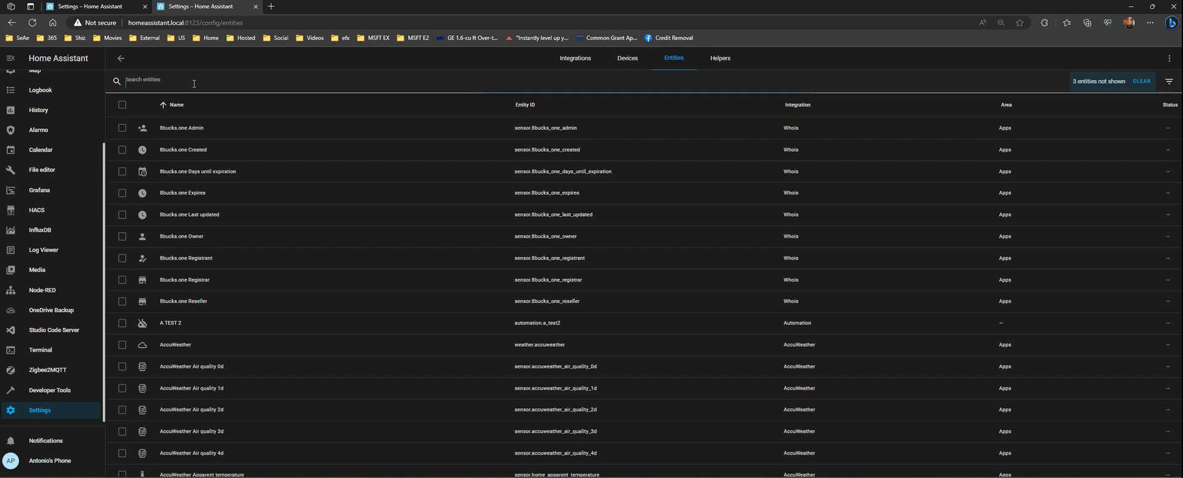
text(circa)
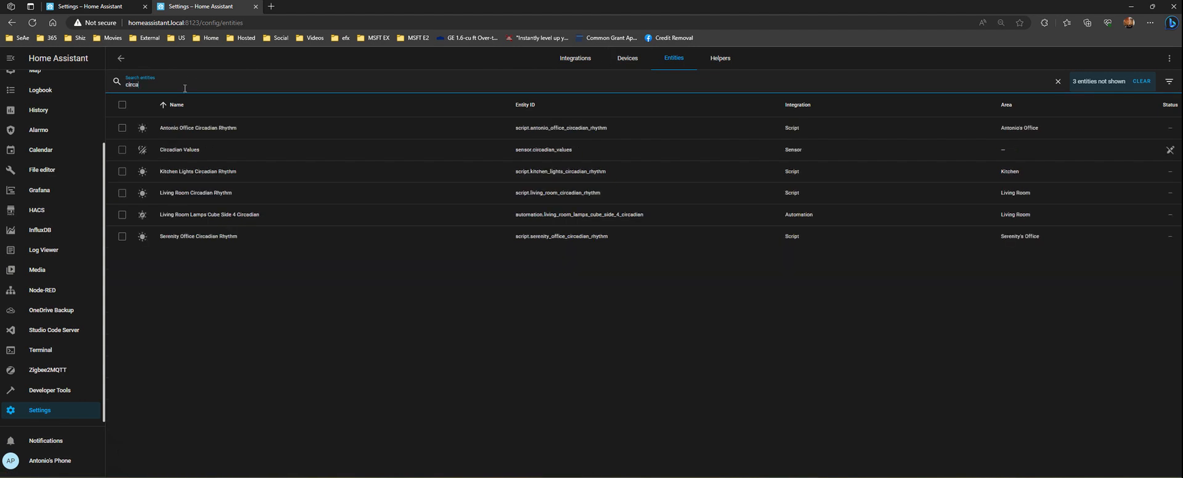
click(184, 149)
mouse_move(532, 175)
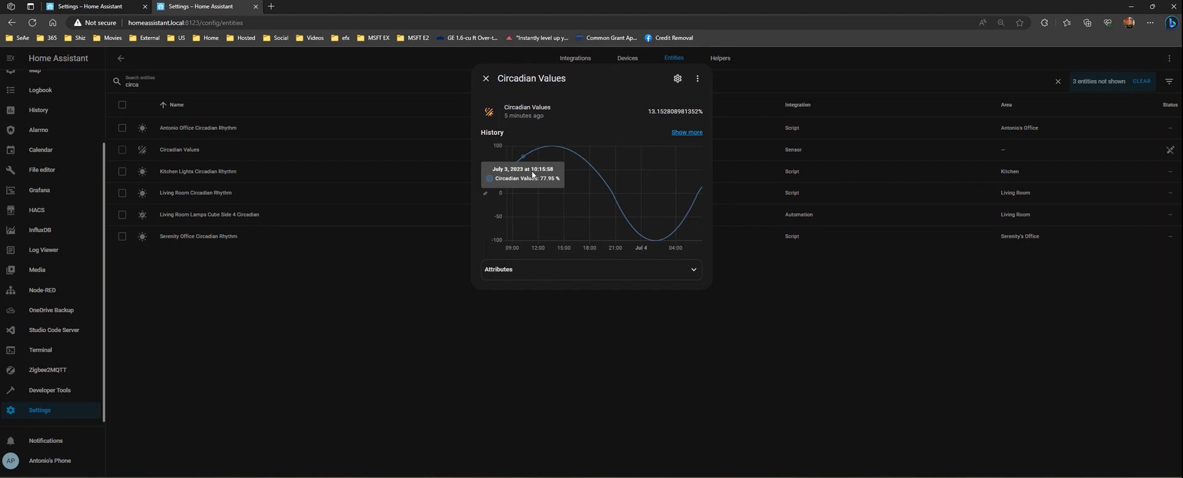
Step: Check the settings of the Circadian Values sensor and close its details
click(697, 79)
click(677, 79)
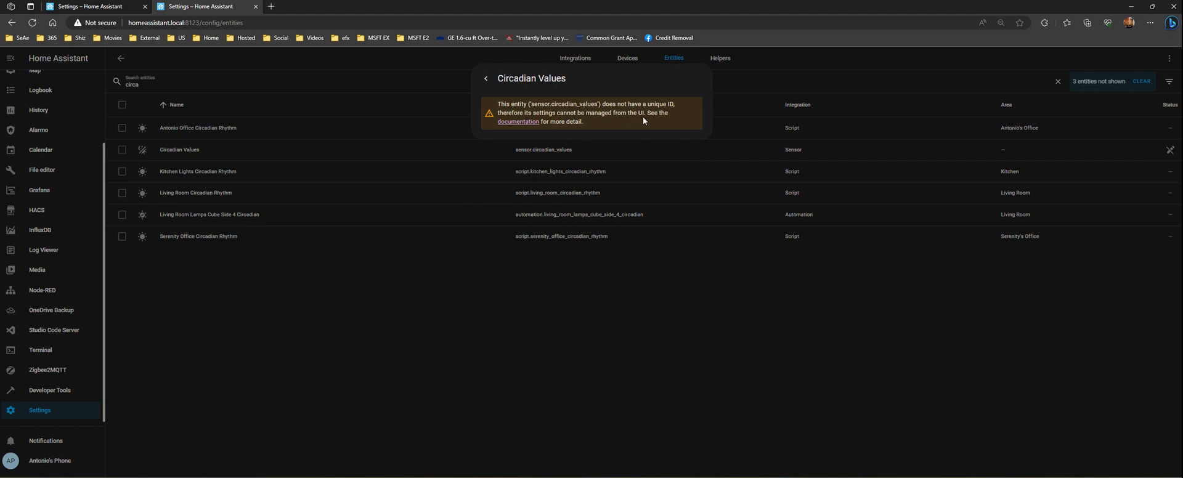
click(486, 78)
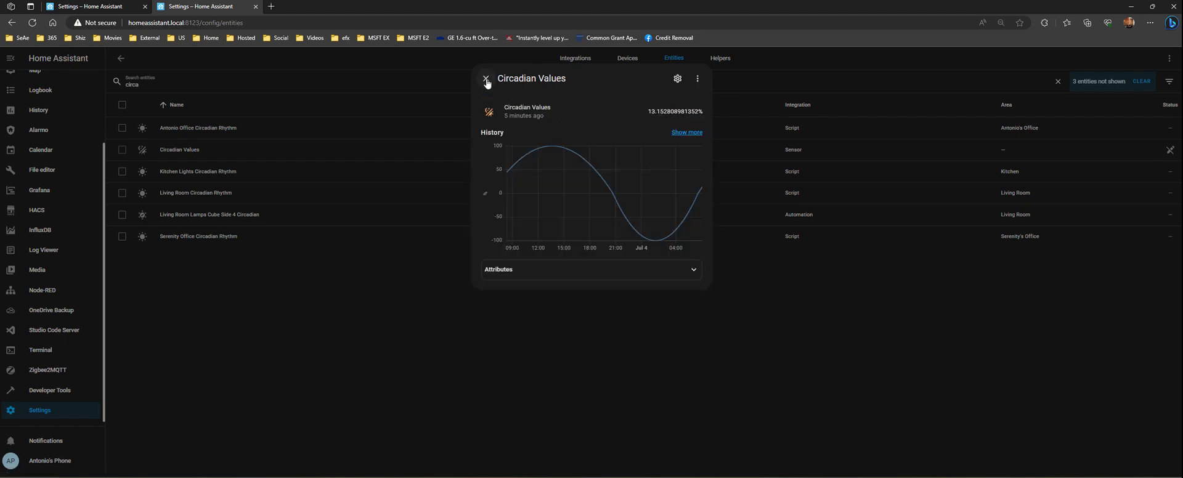
click(487, 79)
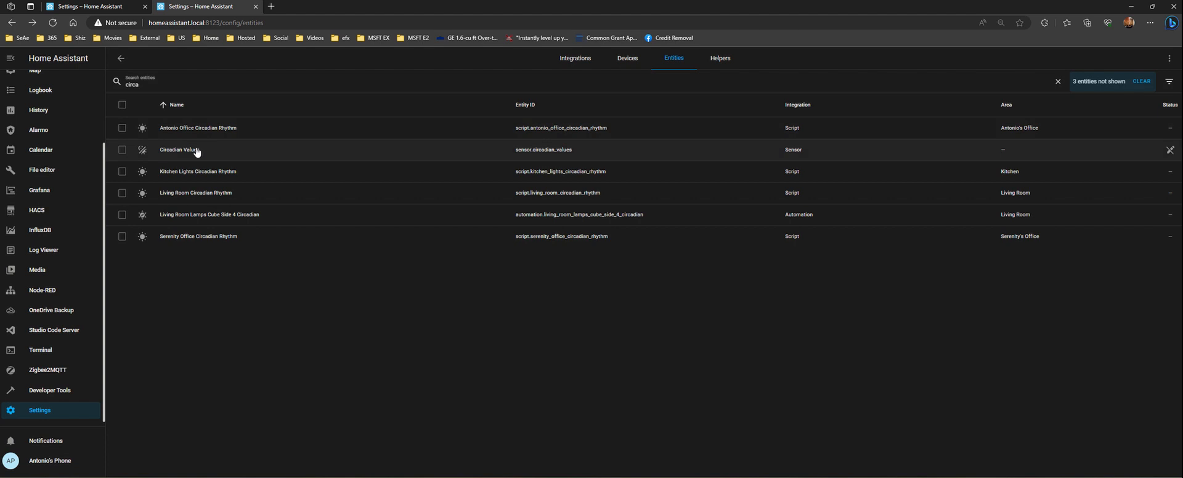
Step: Leave the entities list and return to the Home dashboard through the settings overview
click(121, 58)
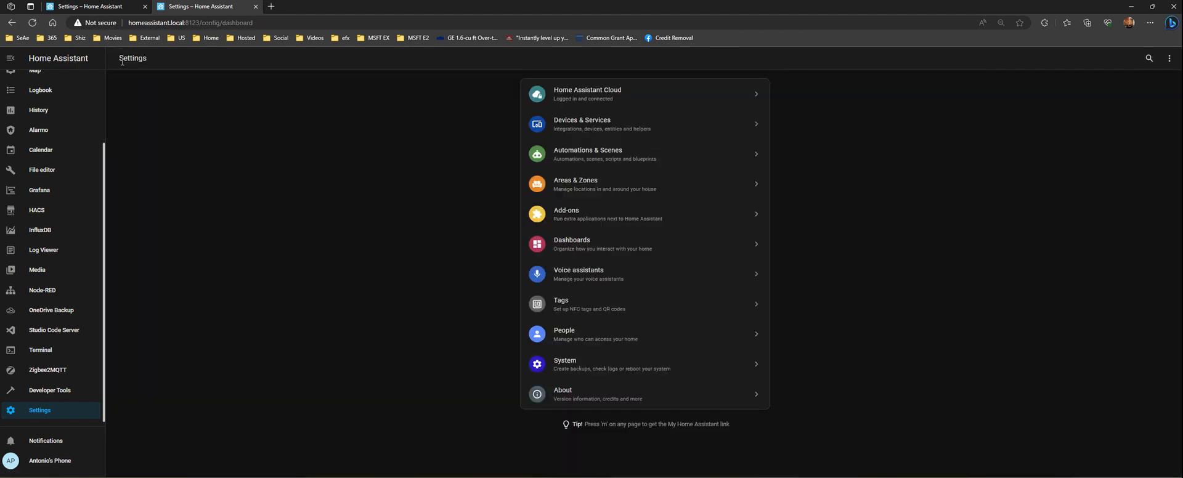
scroll(43, 151, up, 3)
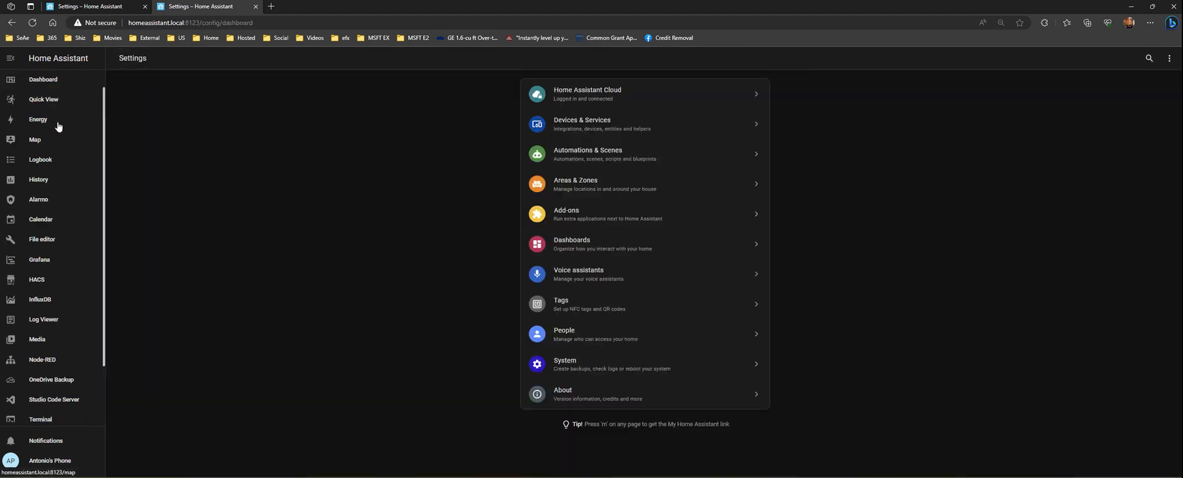
click(47, 93)
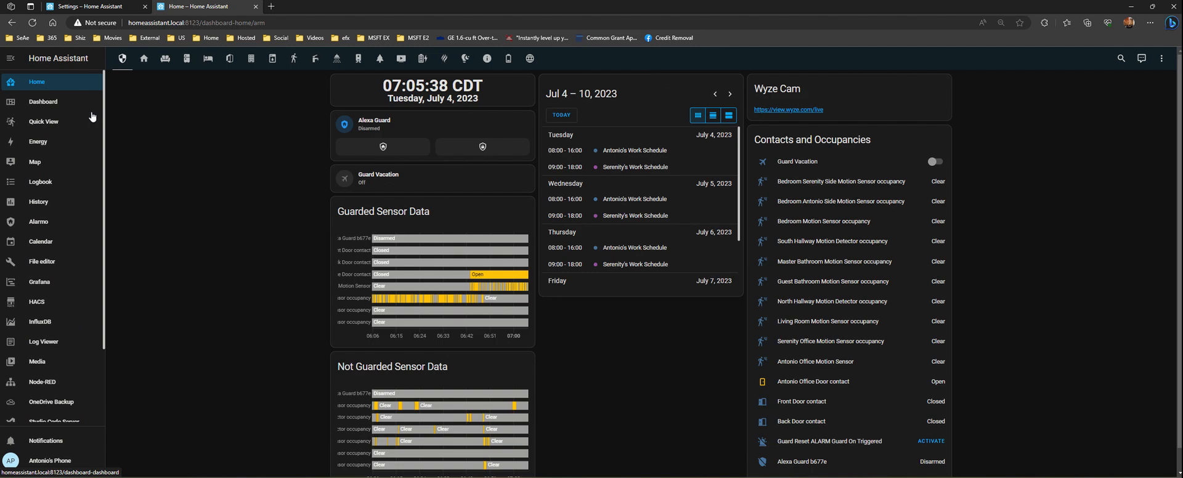
scroll(222, 196, down, 1)
scroll(46, 320, down, 3)
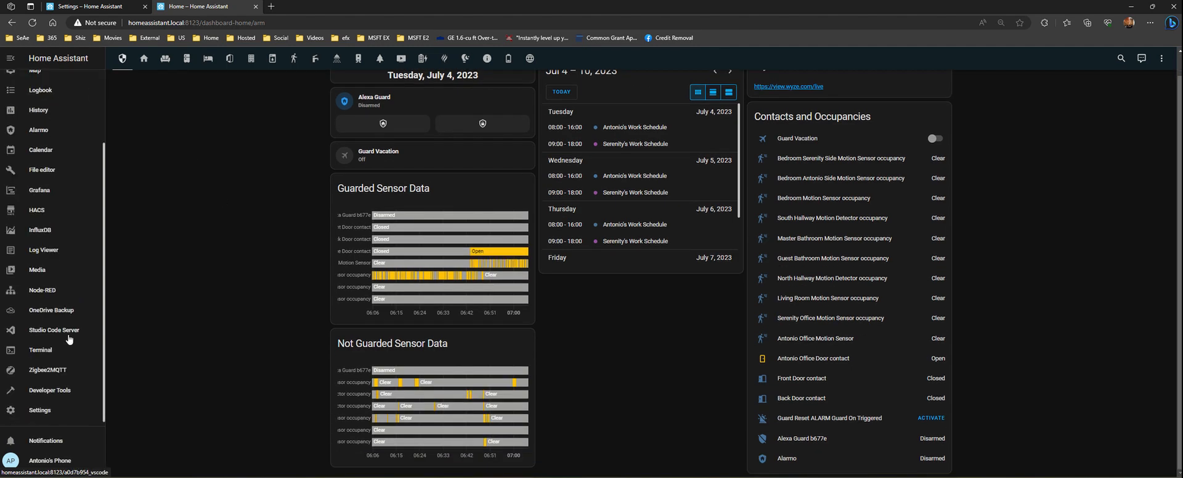
Step: Open the office motion automation from the automations list and expand its choose-between-4-actions block
click(53, 411)
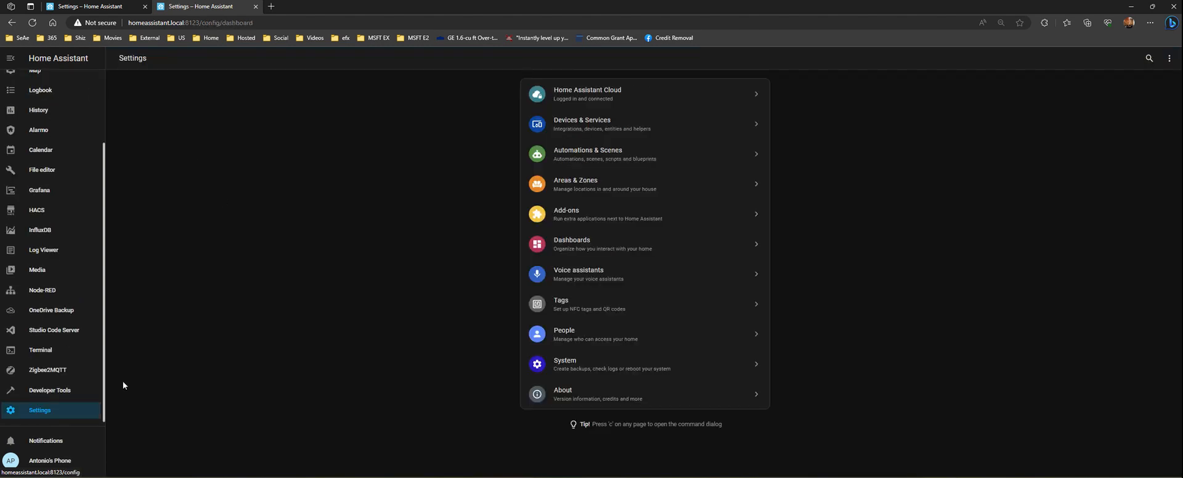
click(579, 164)
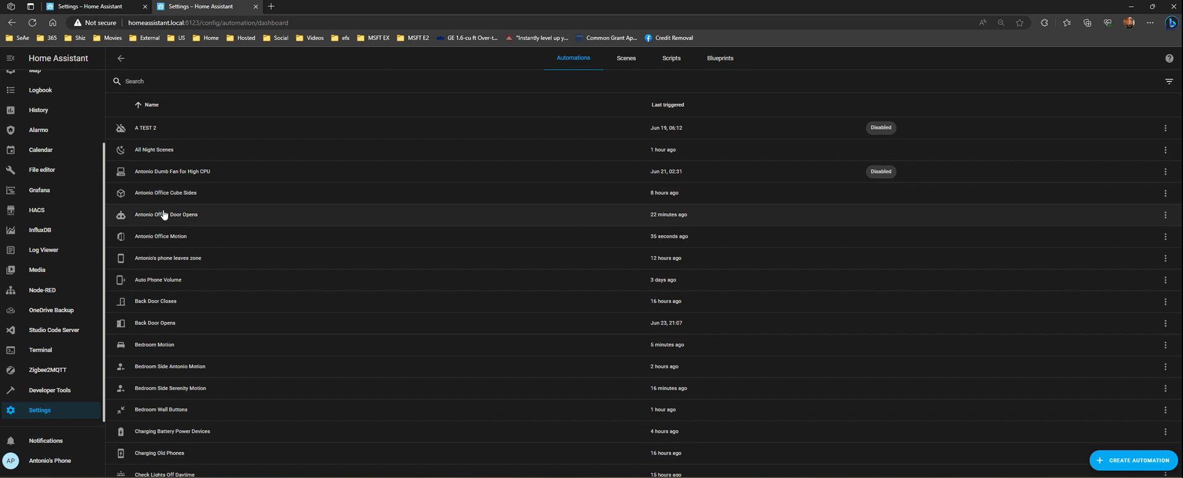
click(186, 242)
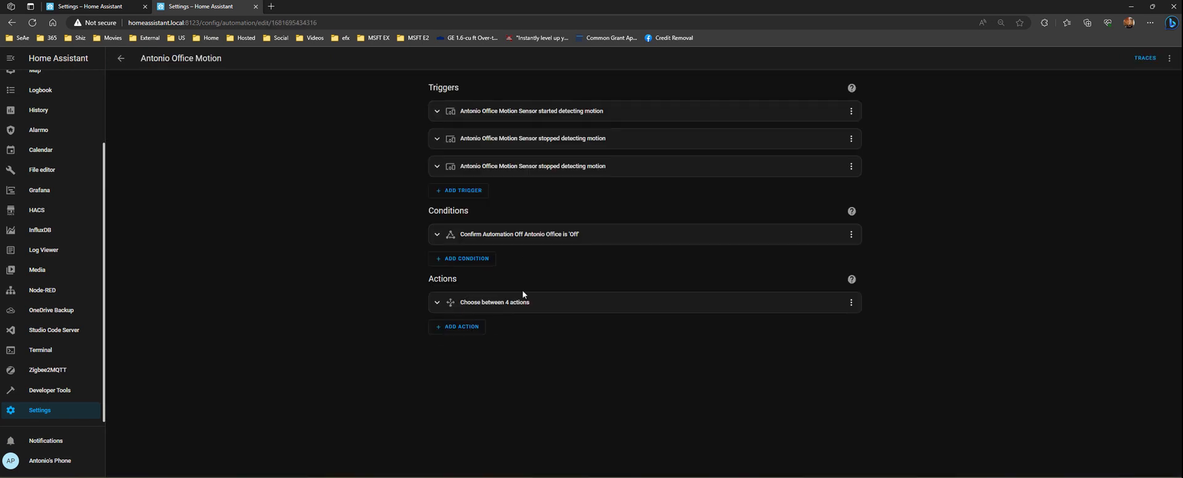
click(493, 308)
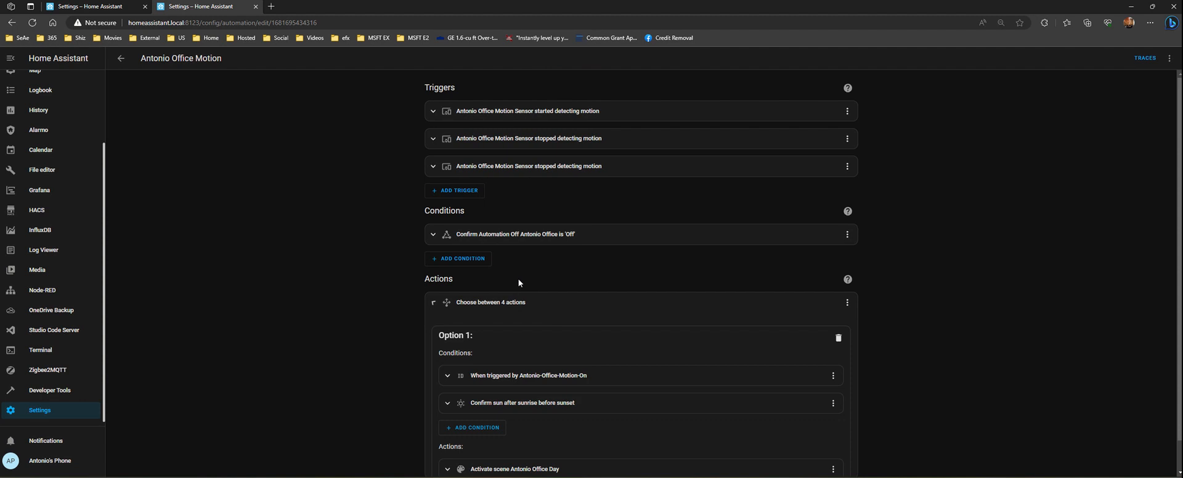
Step: Examine the settings of the office motion automation's motion-started trigger and its first motion-stopped trigger
click(531, 111)
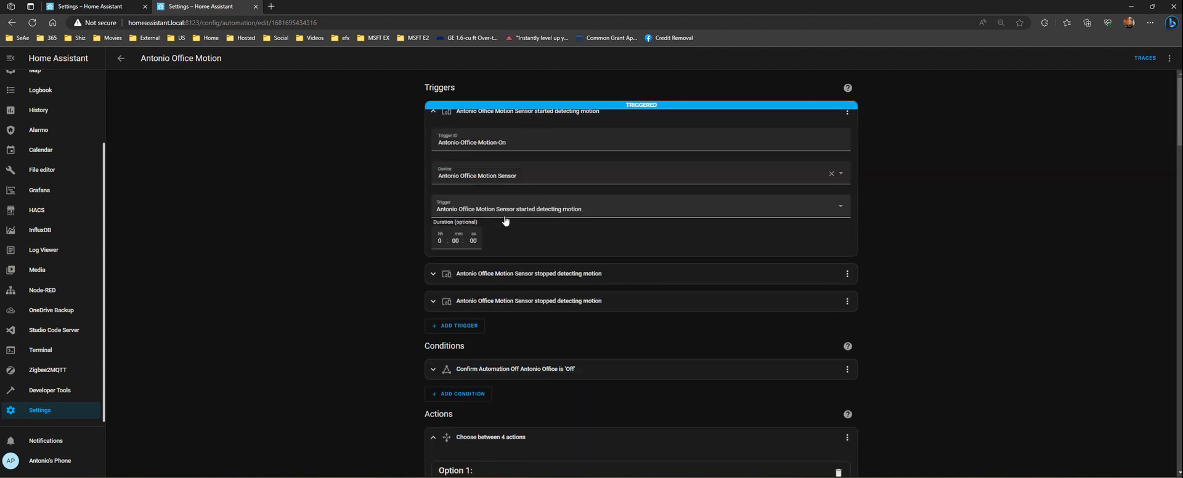
click(508, 273)
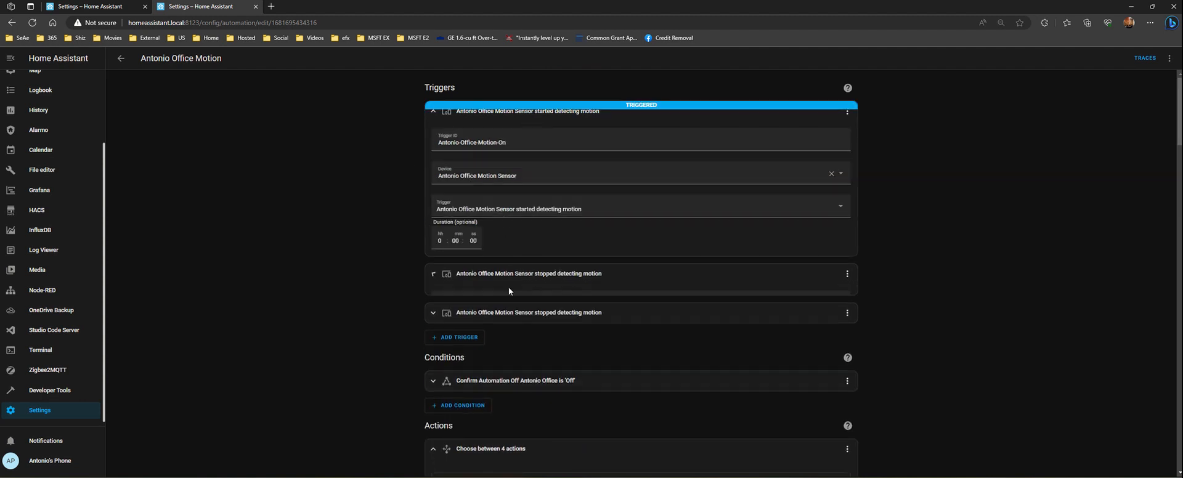
click(504, 437)
Step: Examine Option 1's actions, including the details of its Random Colors and Circadian Rhythm script calls
scroll(383, 274, down, 10)
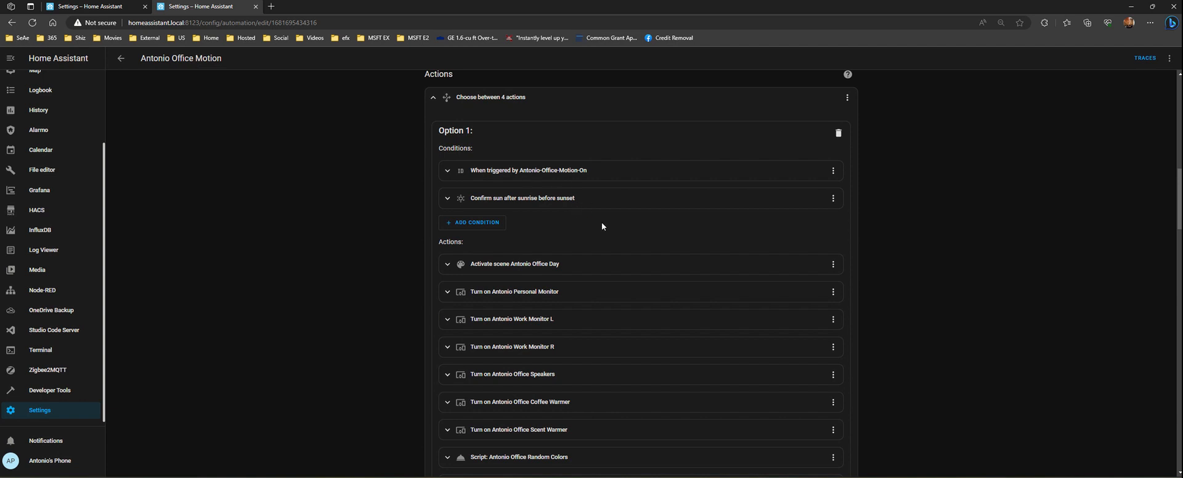
scroll(603, 234, down, 2)
scroll(609, 246, up, 1)
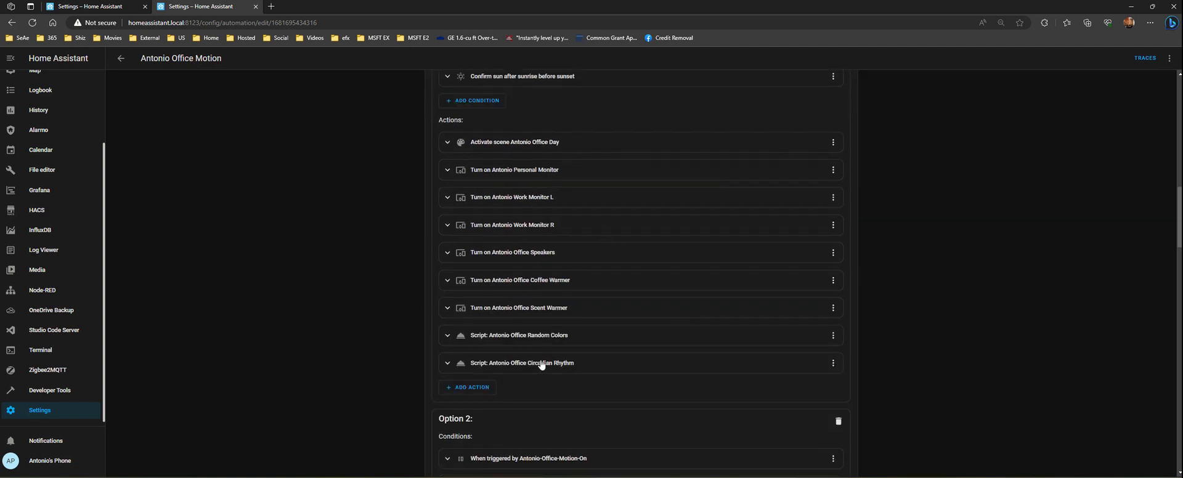
click(542, 362)
click(547, 335)
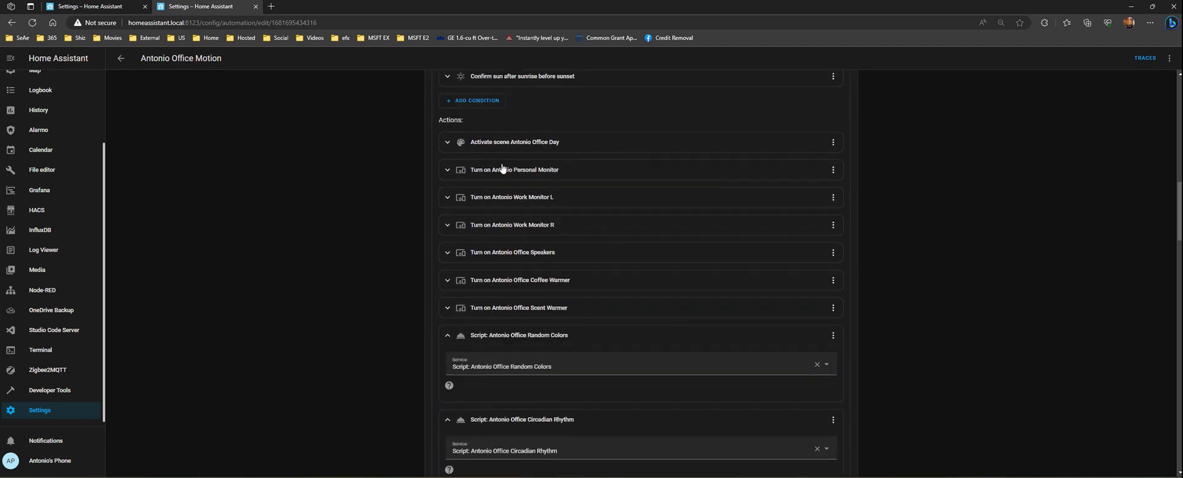
scroll(300, 268, down, 1)
scroll(529, 250, down, 2)
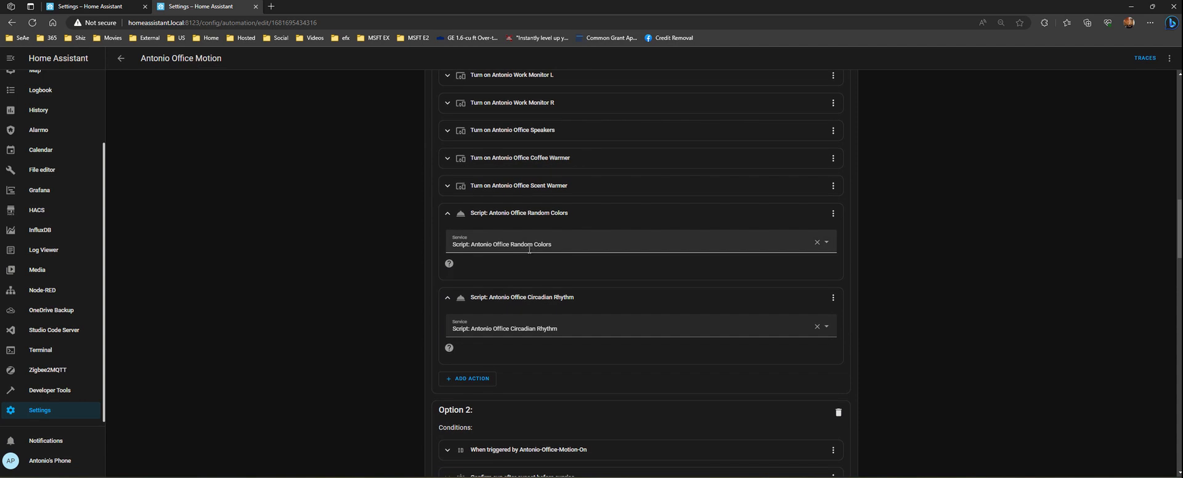
click(449, 215)
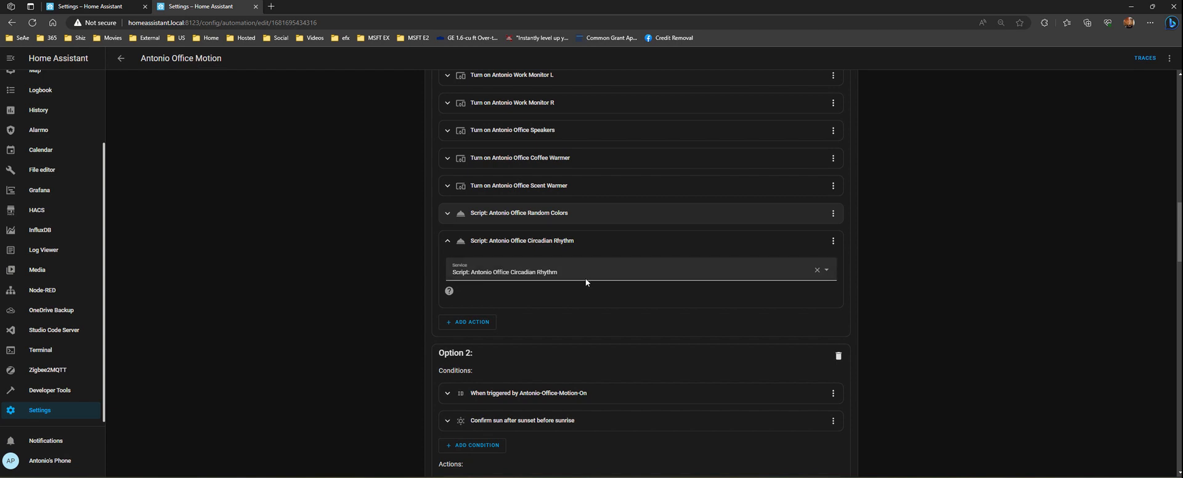
Step: Compare Option 1 with the after-sunset actions in Option 2 and expand the office night scene action
scroll(585, 279, up, 4)
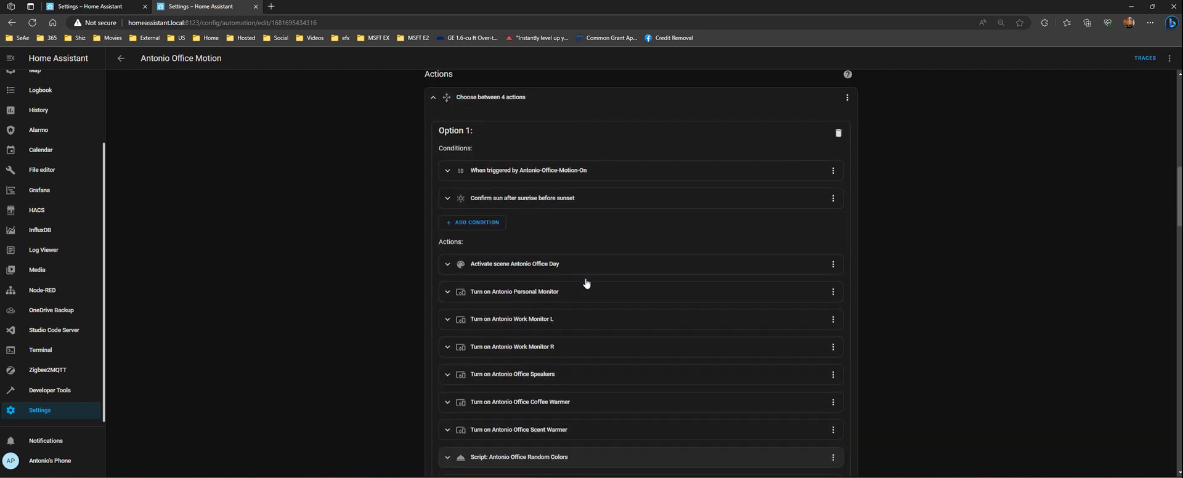
scroll(585, 282, down, 5)
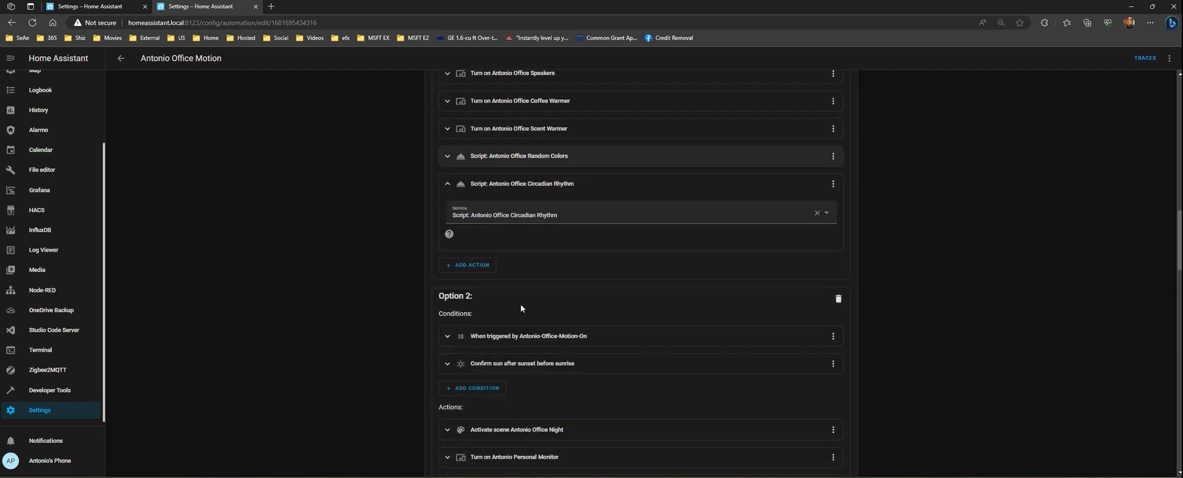
scroll(634, 285, down, 4)
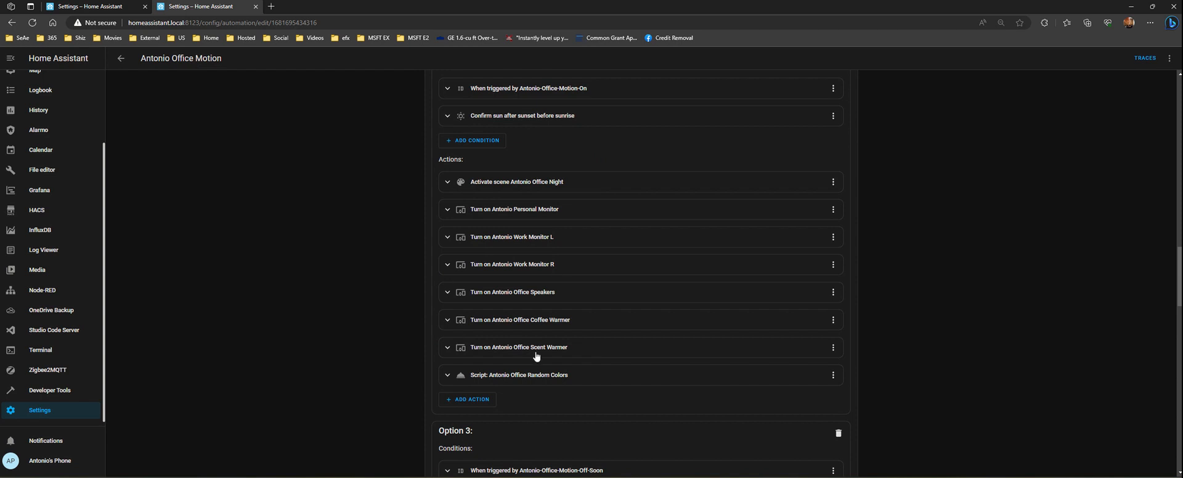
click(511, 184)
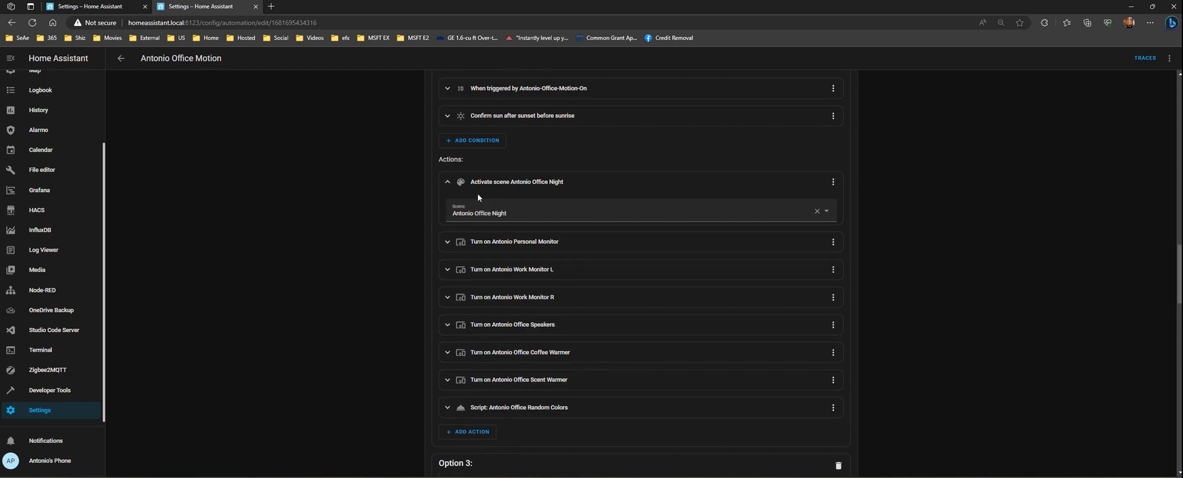
Step: Open the office night scene from the scenes list and check the south ceiling light's brightness and color controls
click(121, 59)
click(625, 61)
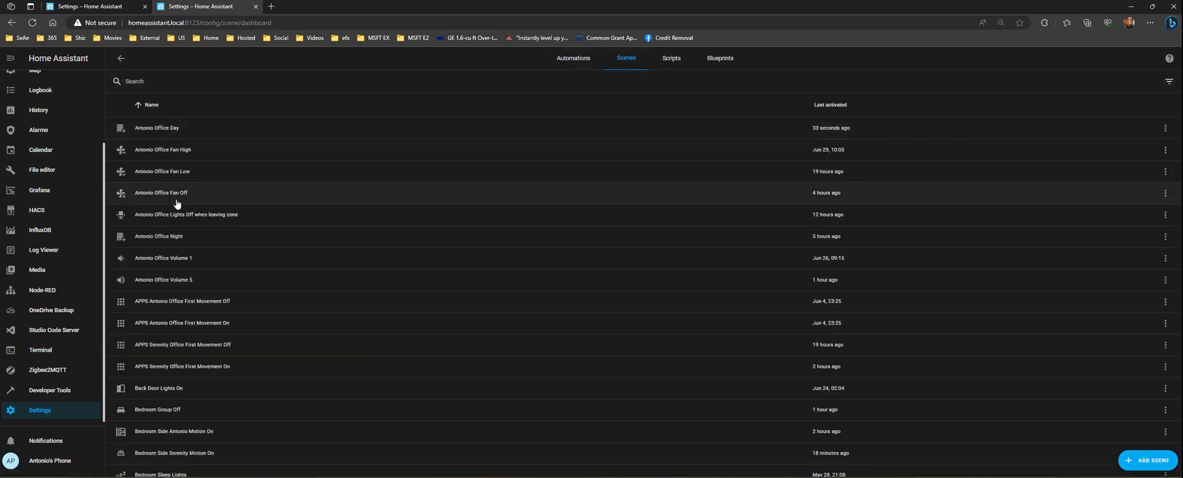
click(176, 239)
scroll(450, 268, down, 3)
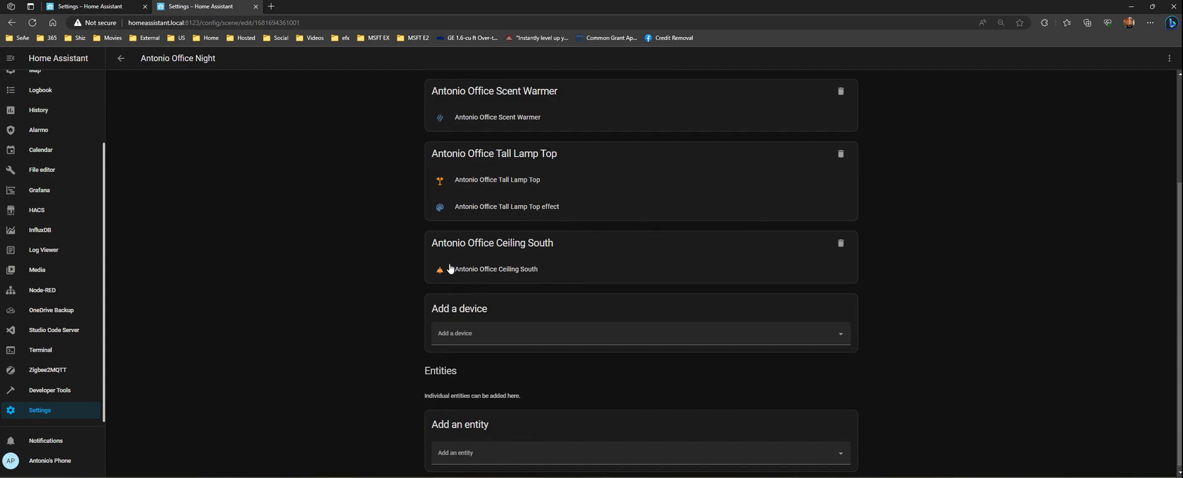
click(442, 268)
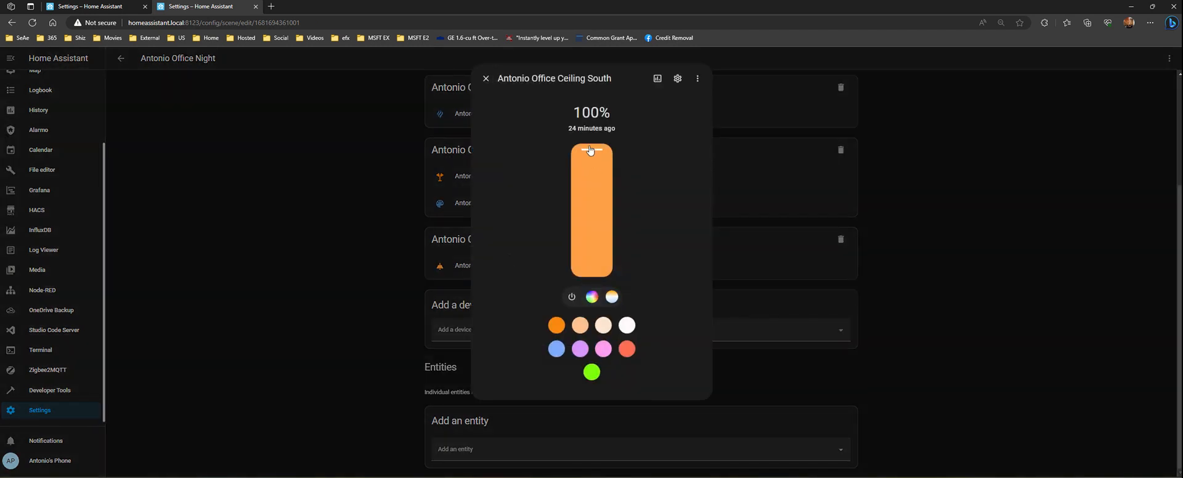
click(325, 205)
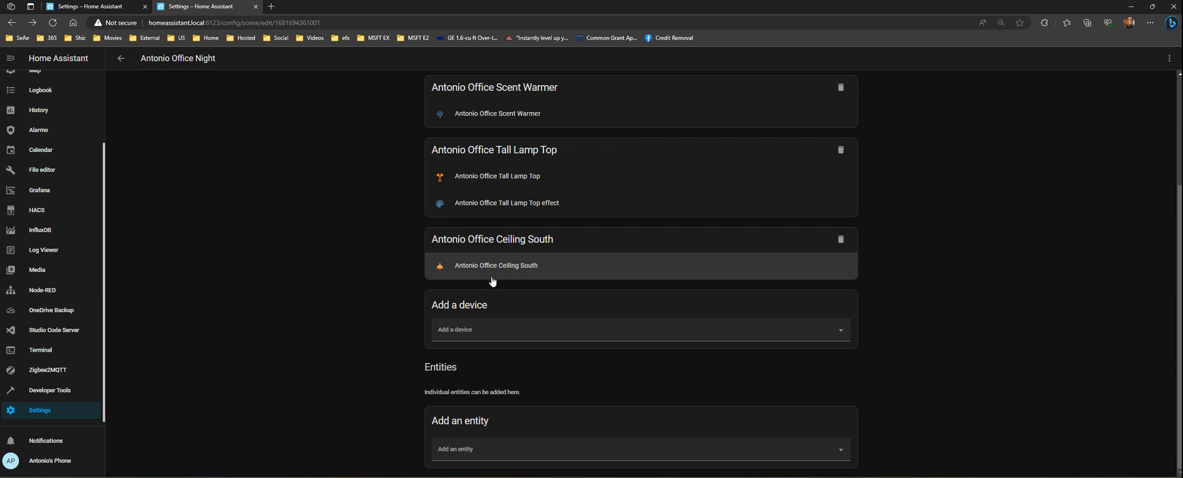
Step: Open the office Circadian Rhythm script from the scripts list and examine the YAML of its Light: Turn on action
click(120, 59)
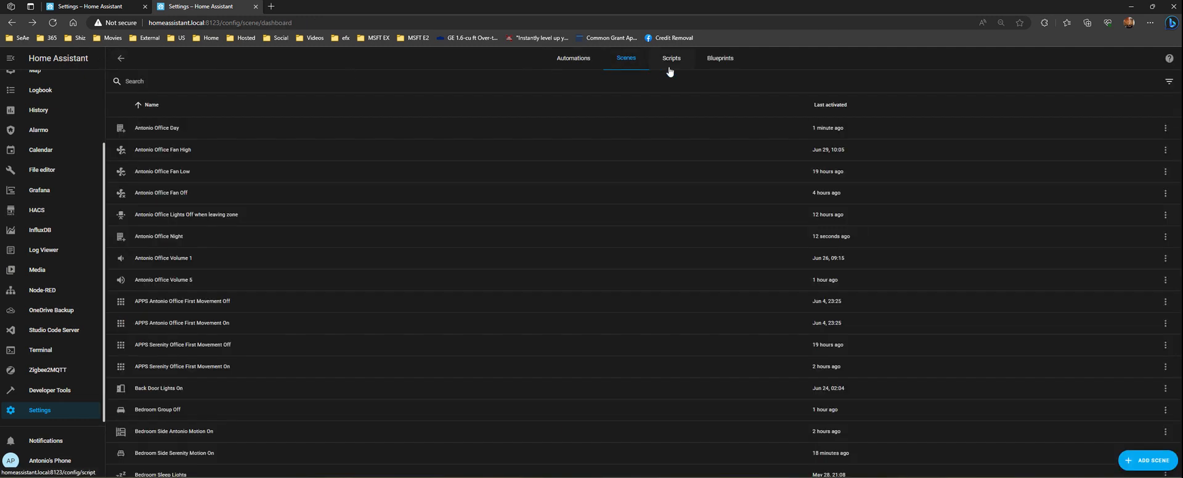
click(666, 60)
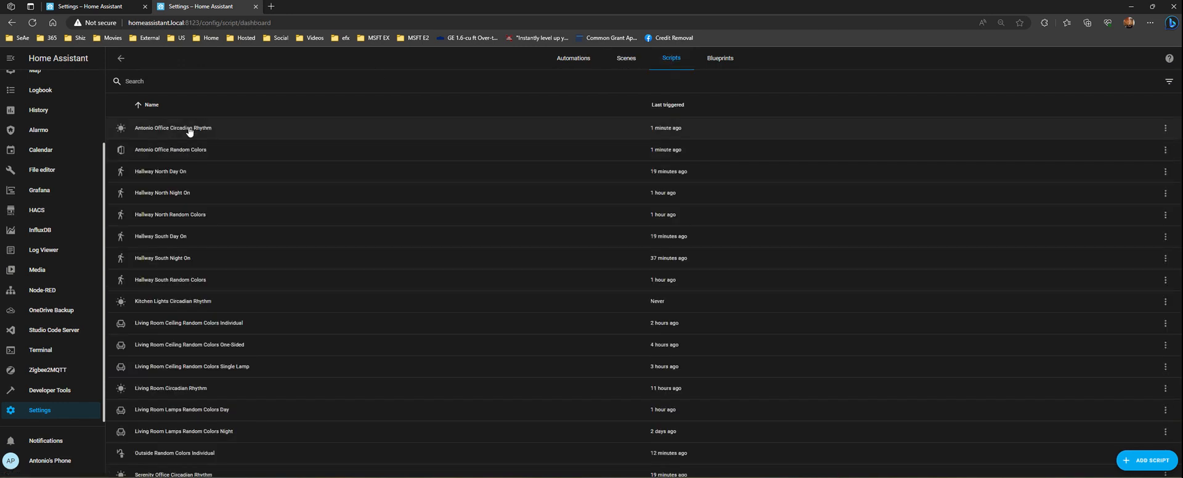
click(189, 130)
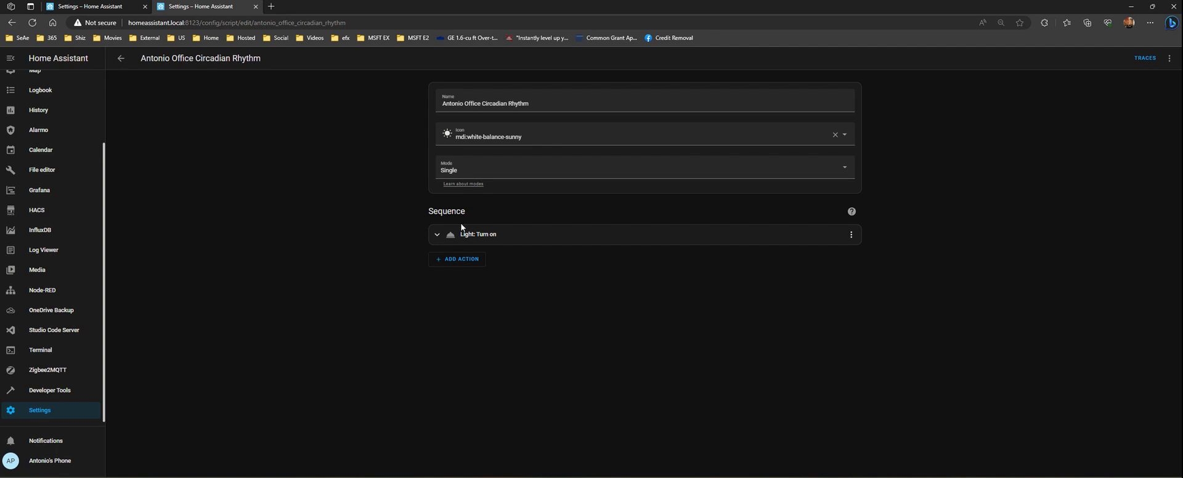
click(461, 229)
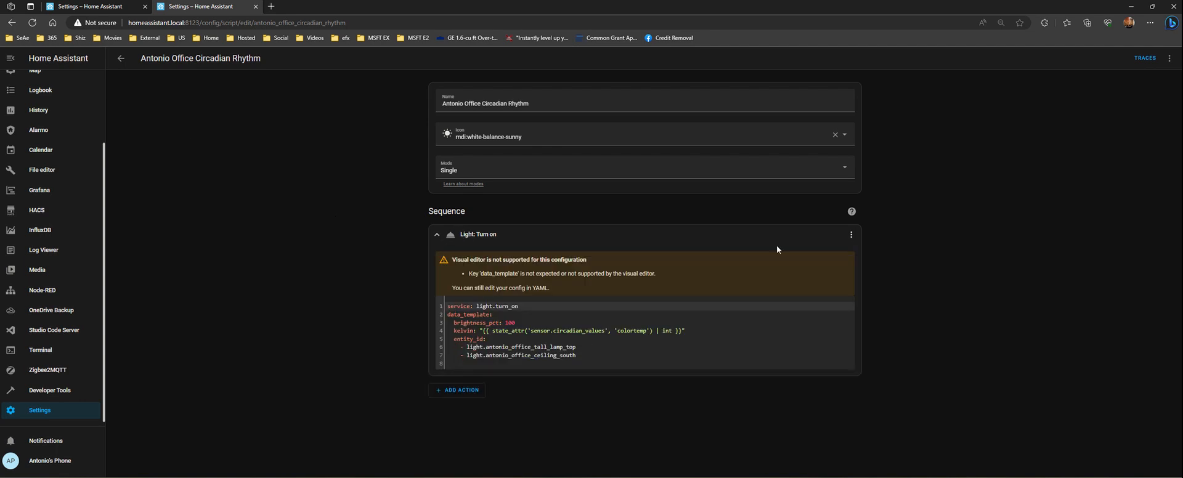
drag(497, 272, 642, 290)
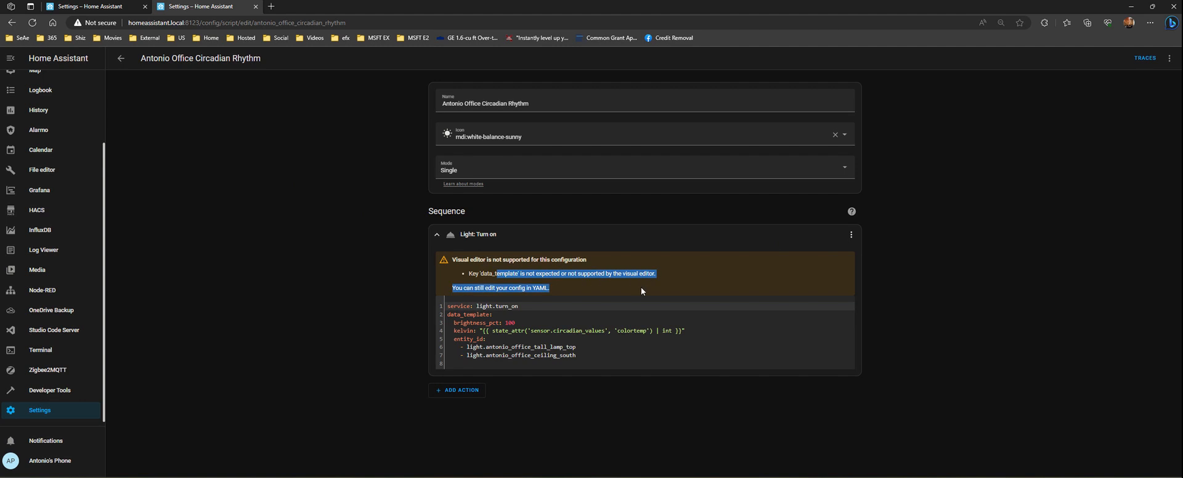
Step: Copy the complete YAML of the Light: Turn on action into the Notepad notes below the circadian_lighting line
drag(583, 355, 447, 306)
key(ctrl+c)
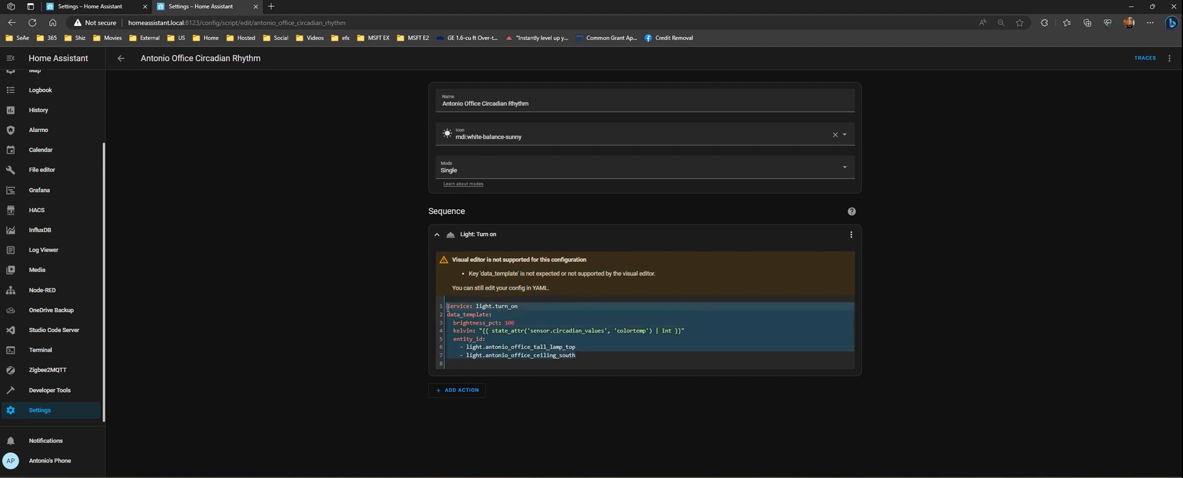
click(283, 477)
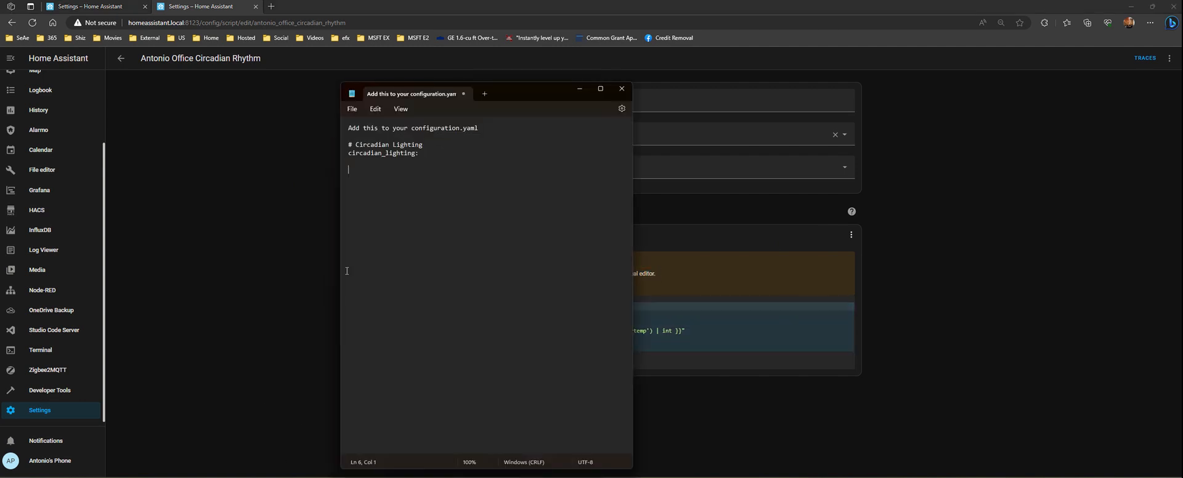
key(ctrl+v)
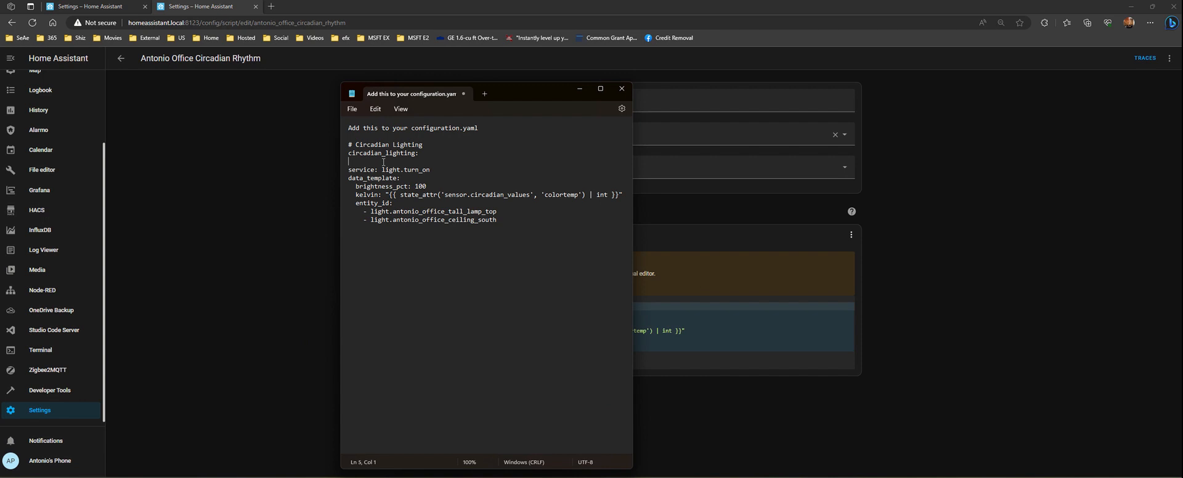
Step: Add the heading "Add a script:" above the pasted YAML and end the configuration.yaml heading with a colon
key(Return)
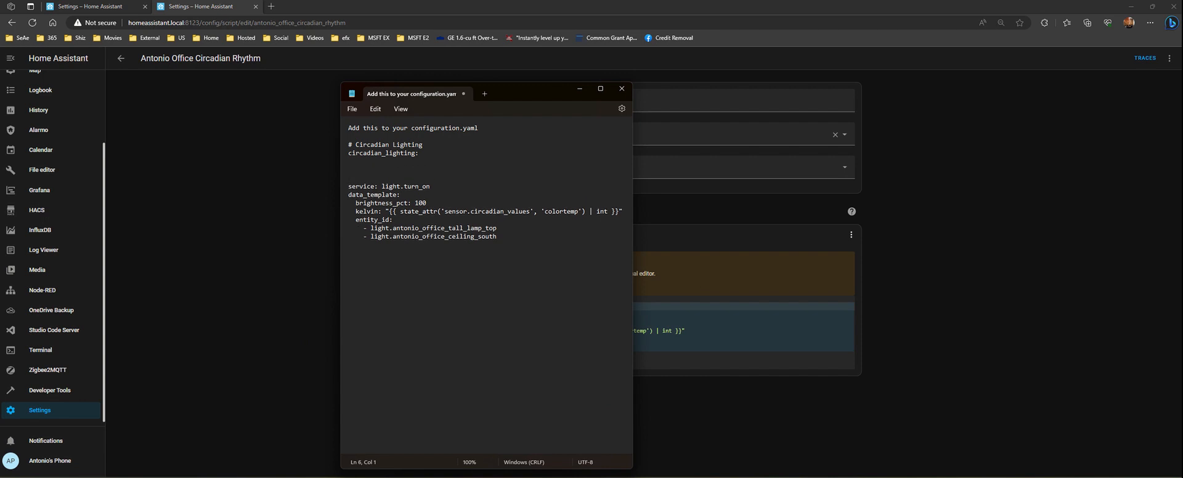
text(Add a script:)
key(ctrl+Home)
key(End)
text(:)
Step: Highlight the brightness line and the light entity lines in the notes, and minimize the notes window
drag(353, 202, 437, 203)
click(437, 203)
drag(368, 219, 497, 239)
click(504, 241)
click(578, 90)
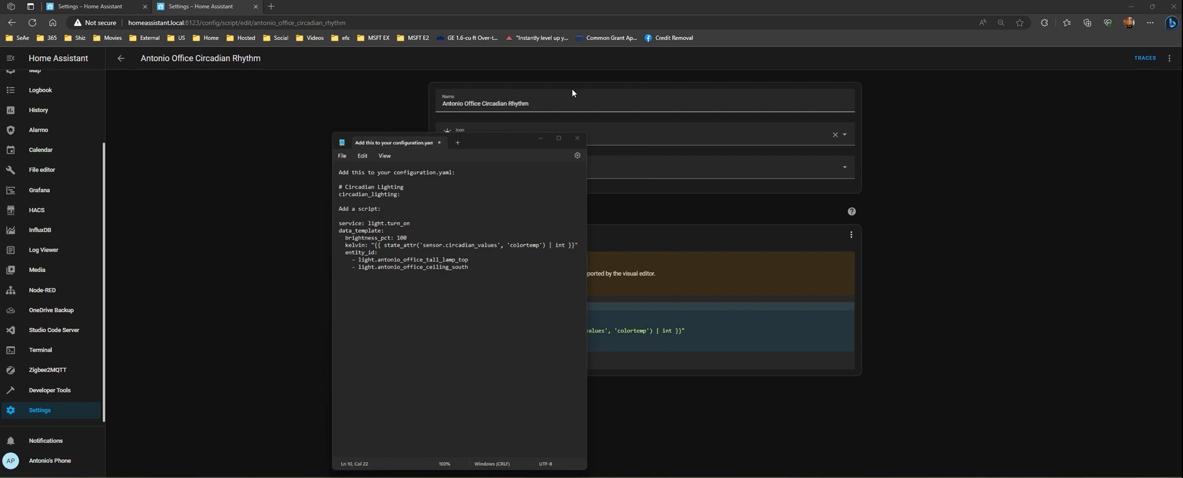
Step: Back in the Home Assistant script, examine the brightness, the kelvin template using sensor.circadian_values, and the listed light entities
click(525, 323)
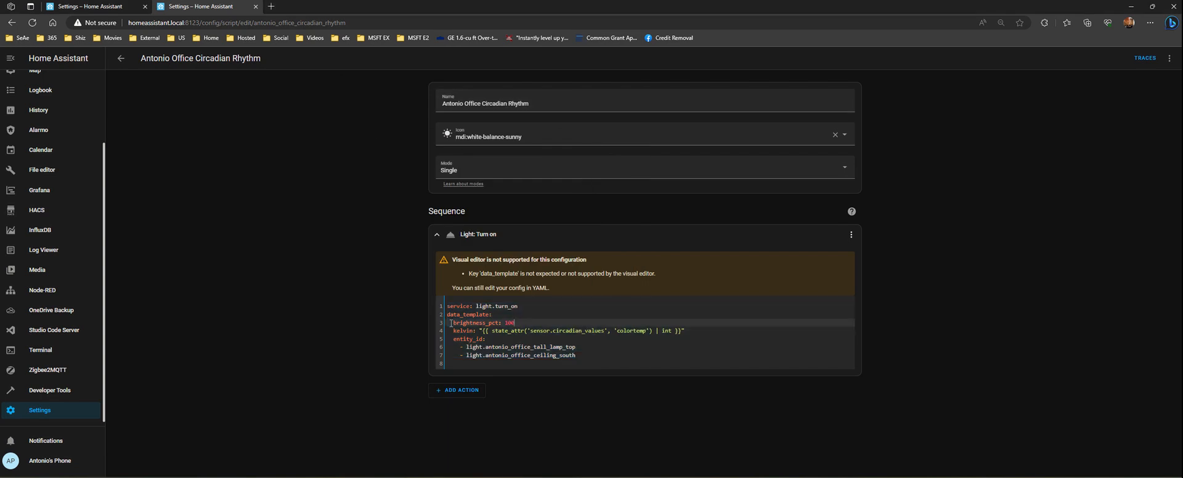
drag(453, 331, 608, 333)
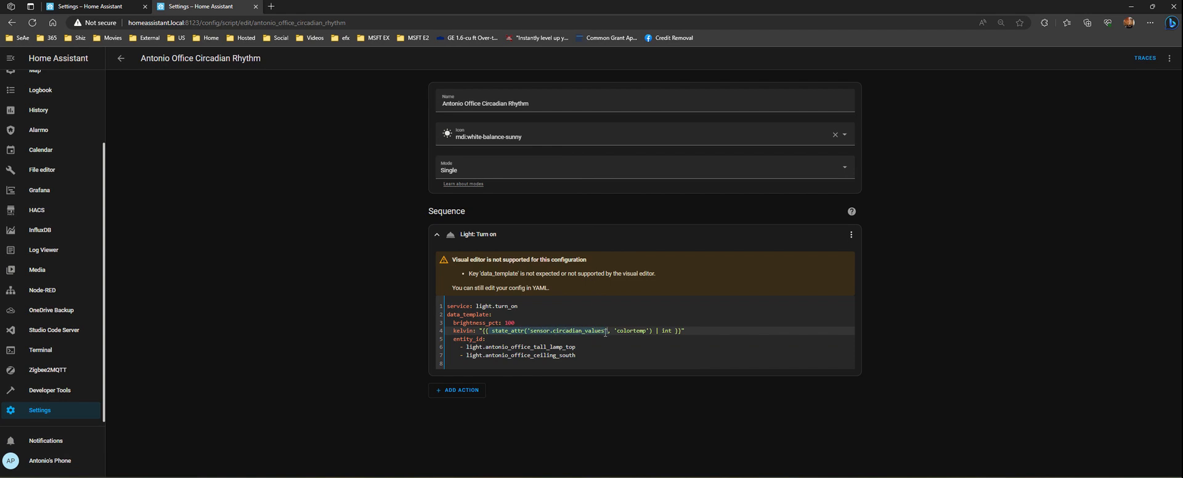
click(629, 329)
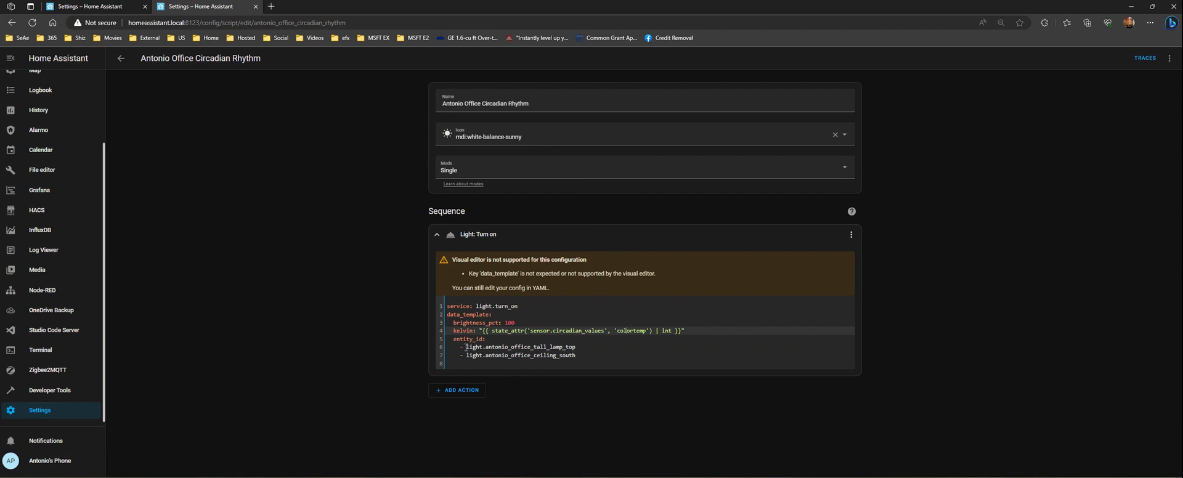
drag(466, 346, 587, 356)
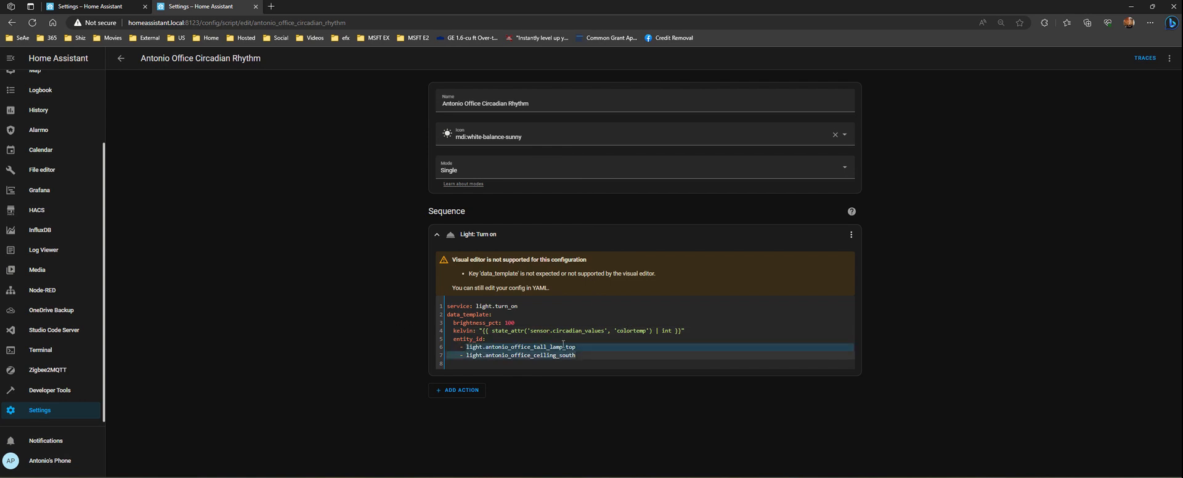
Step: Erase the first light entity, the office tall lamp top, from the entity_id list while trying the autocomplete suggestions
click(585, 349)
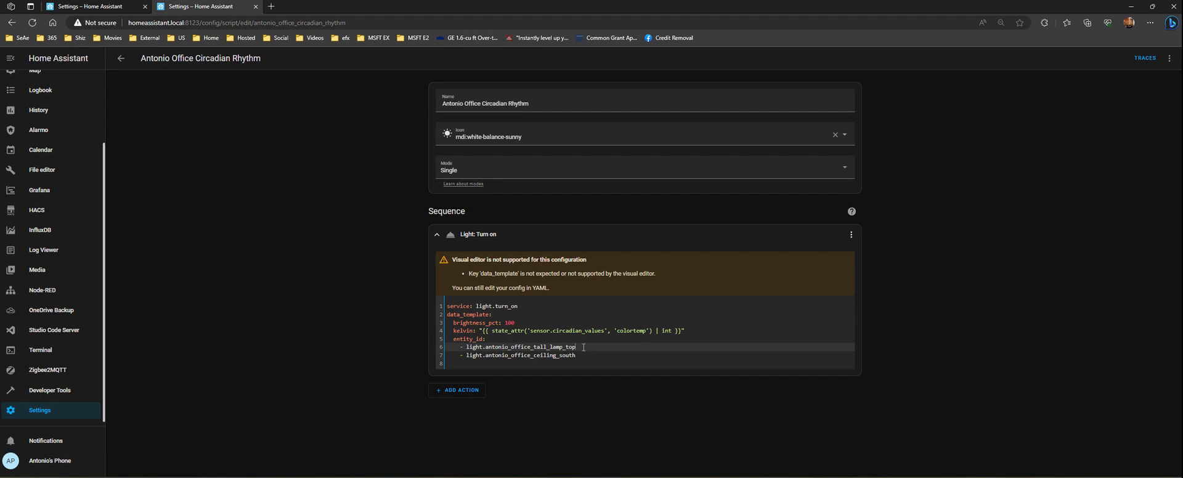
key(BackSpace)
key(BackSpace)
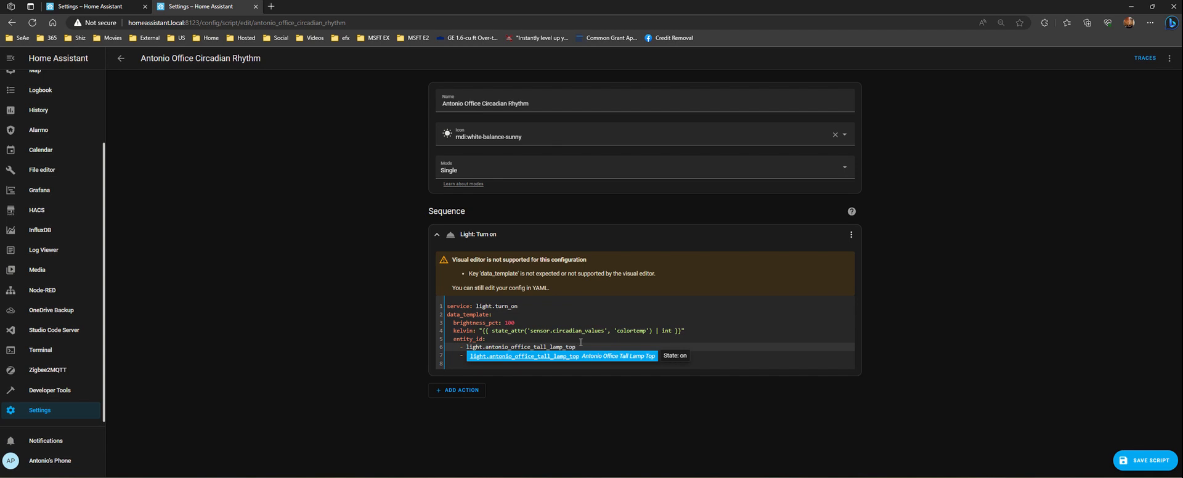
key(BackSpace)
key(BackSpace)
key(BackSpace)
key(BackSpace)
key(BackSpace)
key(BackSpace)
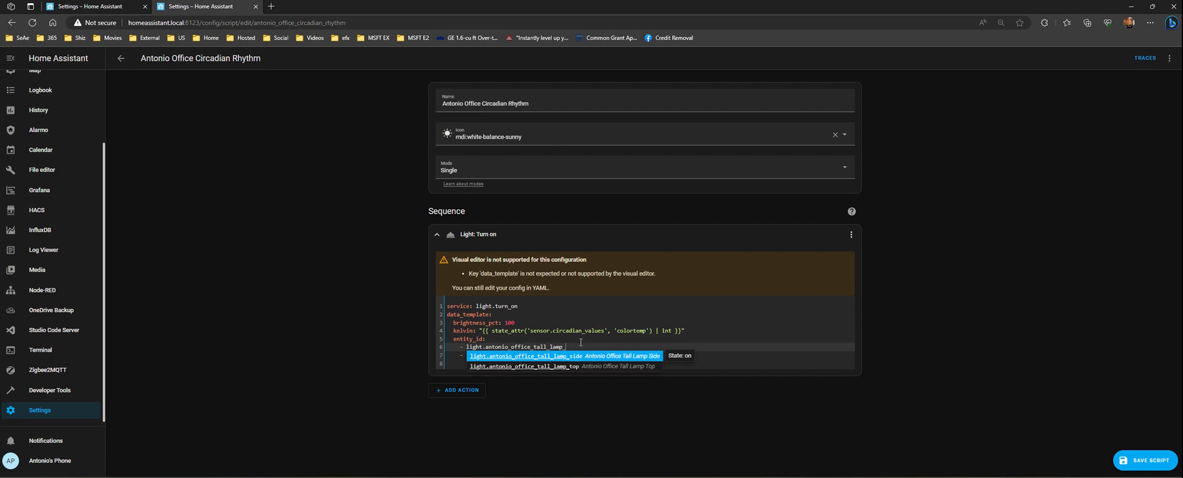
text(amp)
key(Down)
key(BackSpace)
key(BackSpace)
key(BackSpace)
key(BackSpace)
key(BackSpace)
key(BackSpace)
key(BackSpace)
key(BackSpace)
key(BackSpace)
key(BackSpace)
key(BackSpace)
key(BackSpace)
key(BackSpace)
key(BackSpace)
key(BackSpace)
key(BackSpace)
key(BackSpace)
key(BackSpace)
key(BackSpace)
key(BackSpace)
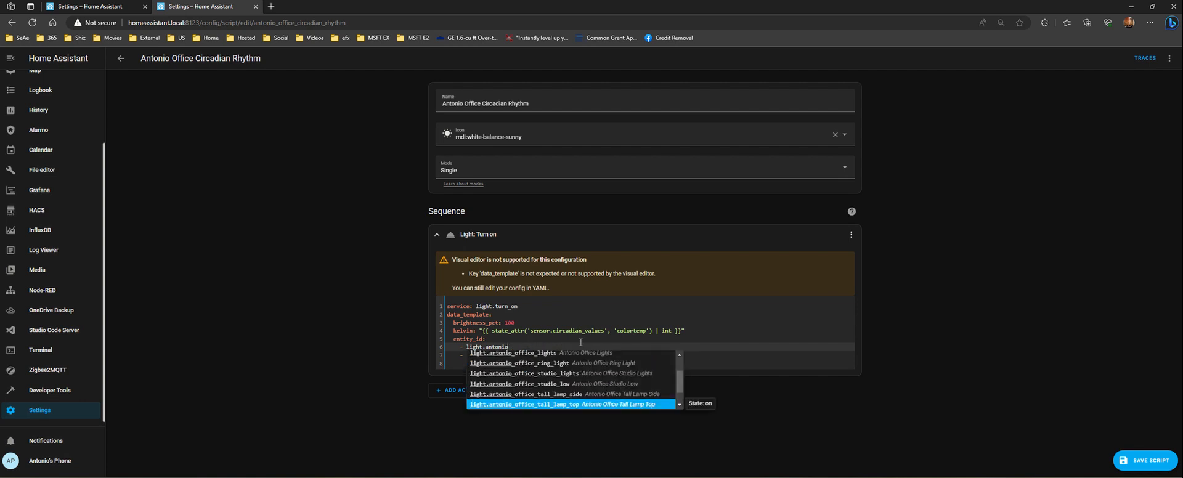
Step: Enter the office ceiling south light as the first entity_id item, picking it from the suggestions
text(lgith)
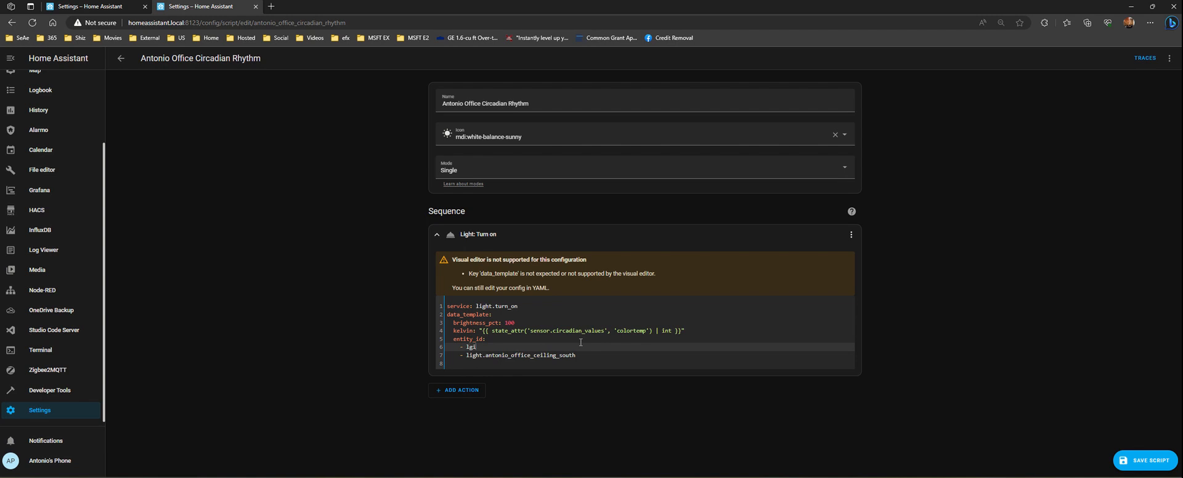
key(BackSpace)
key(BackSpace)
key(BackSpace)
key(BackSpace)
text(ight.antonio)
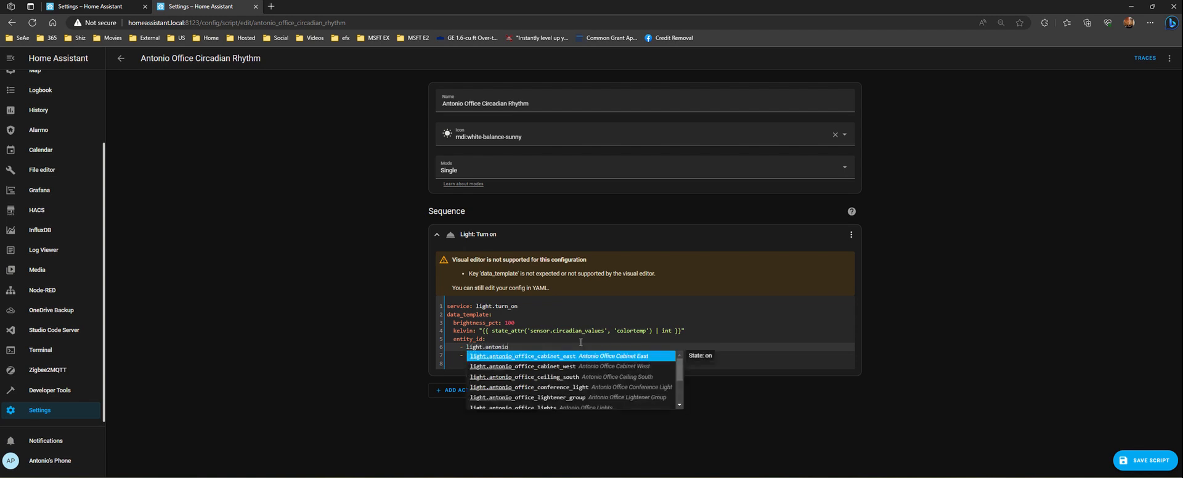
text(_office_cei)
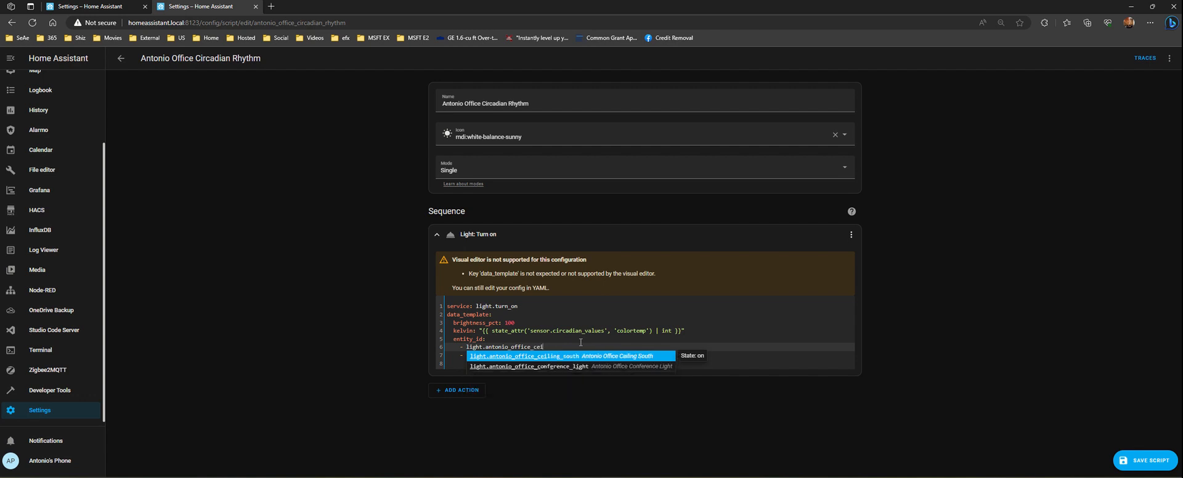
key(Return)
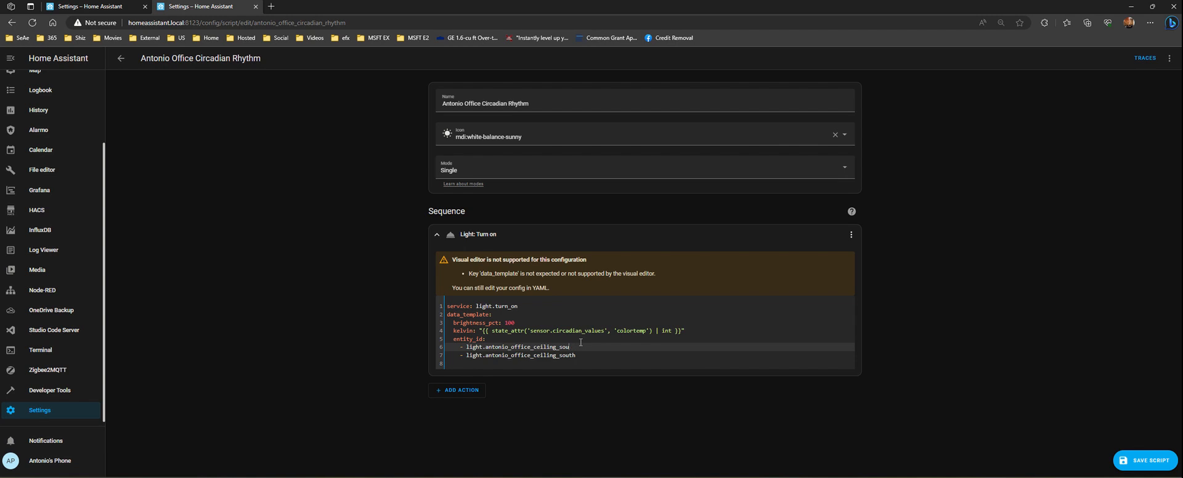
Step: Replace the ceiling part of the first entity with "lamp" and accept the suggested office tall lamp top light
key(BackSpace)
key(BackSpace)
key(BackSpace)
key(BackSpace)
key(BackSpace)
key(BackSpace)
key(BackSpace)
key(BackSpace)
key(BackSpace)
text(lamp)
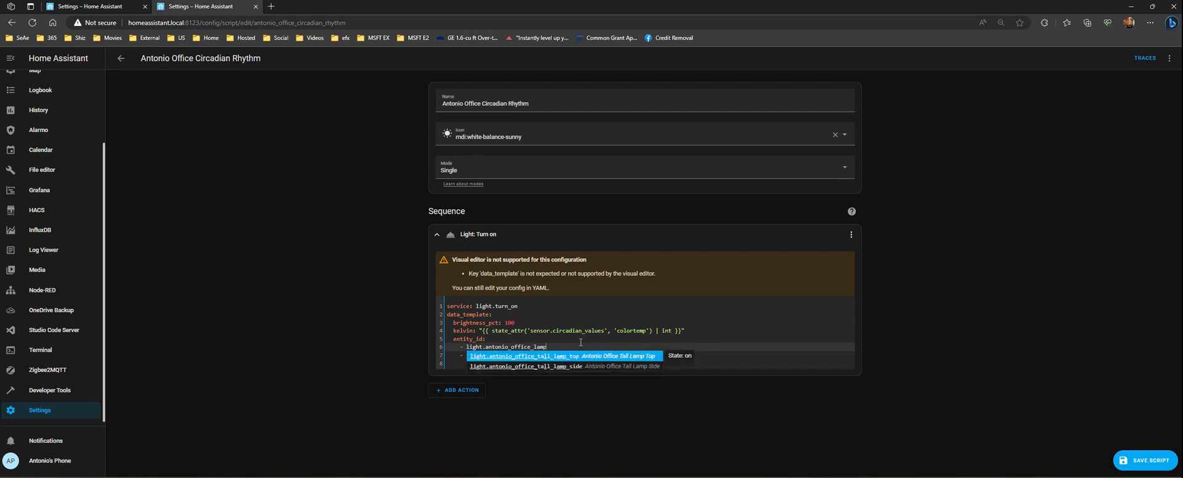
key(Return)
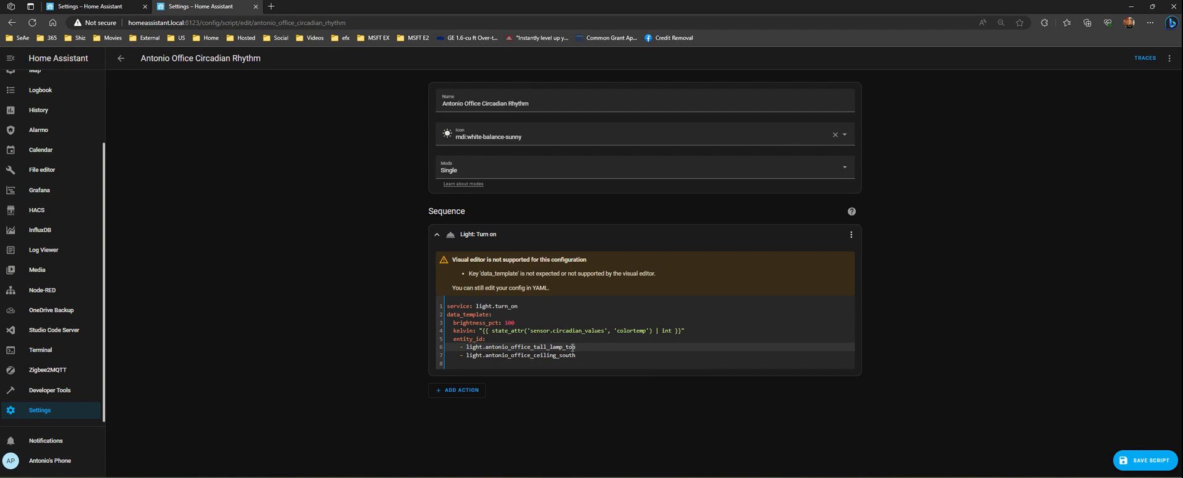
Step: Trim the first entity's ending, choose the tall lamp top light again over the side one, and save the script
key(BackSpace)
key(BackSpace)
key(BackSpace)
text(_)
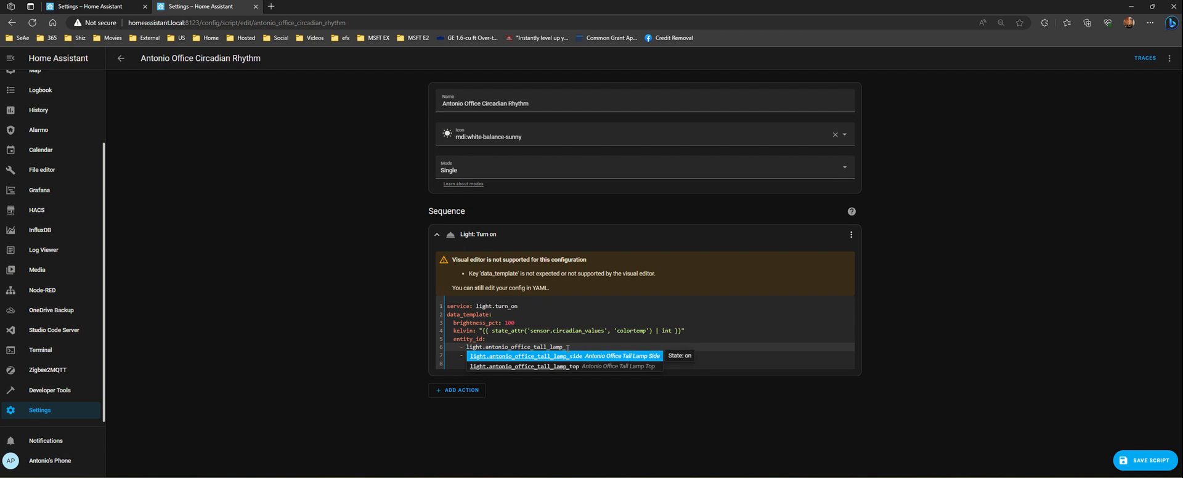
key(Down)
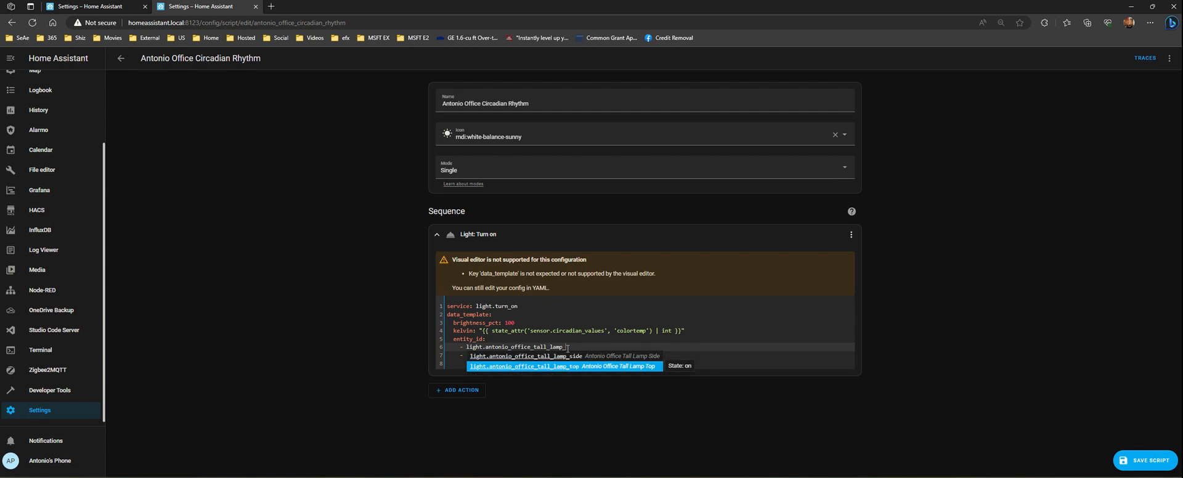
key(Return)
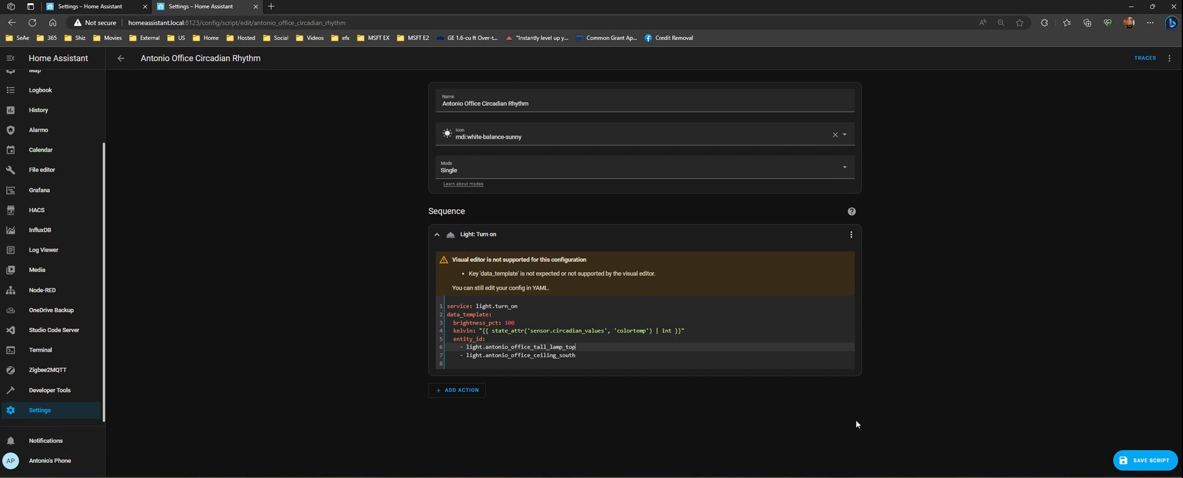
click(1147, 460)
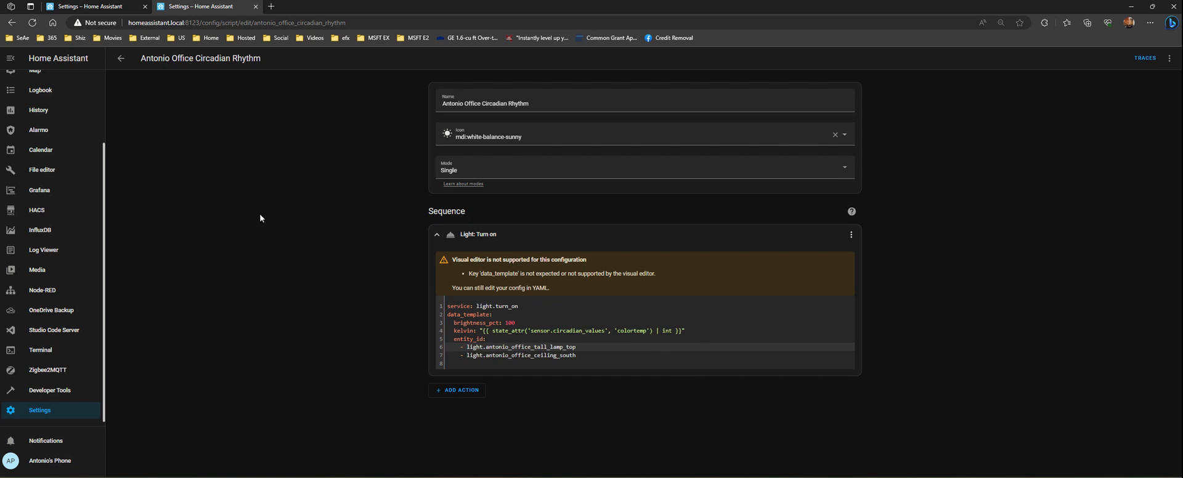
Step: Open the Living Room Circadian Rhythm script, examine the light entity in its Light: Turn on action, and return to the scripts list
click(119, 61)
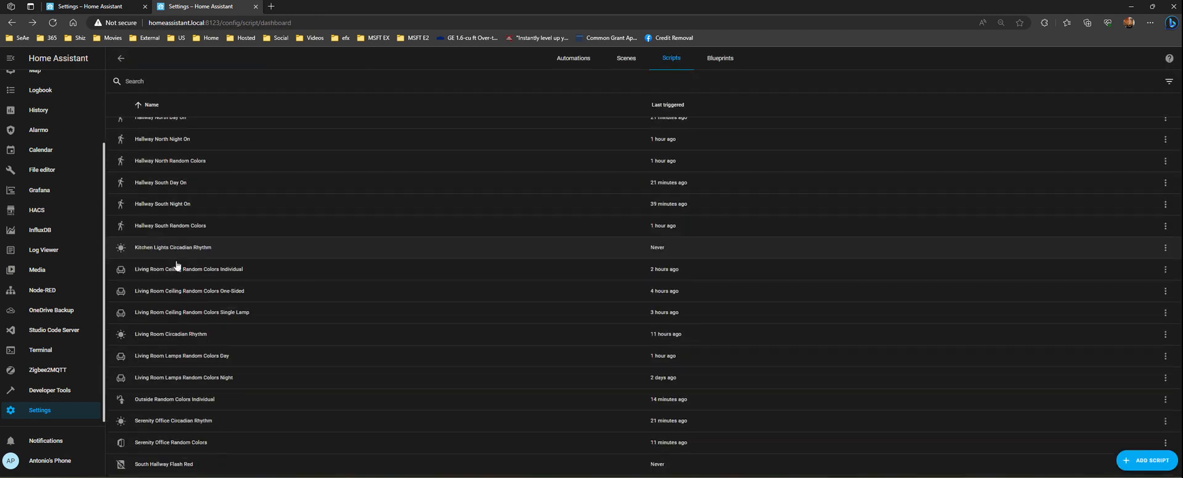
click(182, 340)
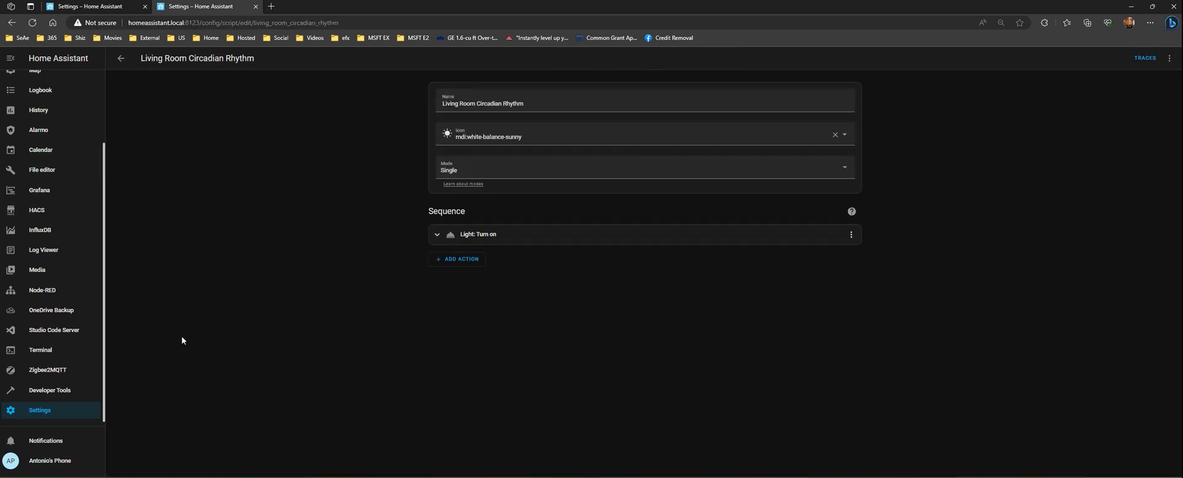
click(500, 236)
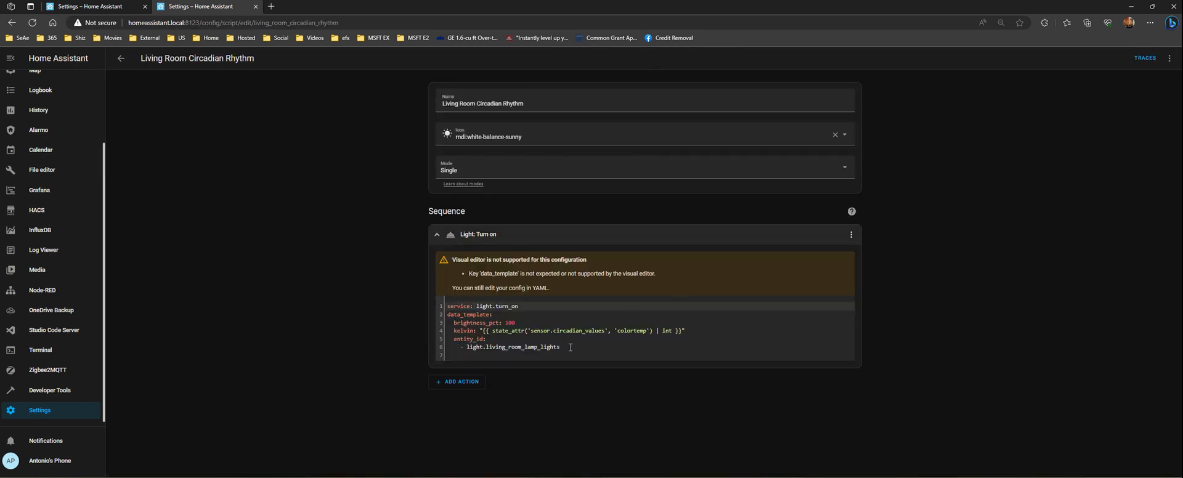
drag(570, 347, 470, 346)
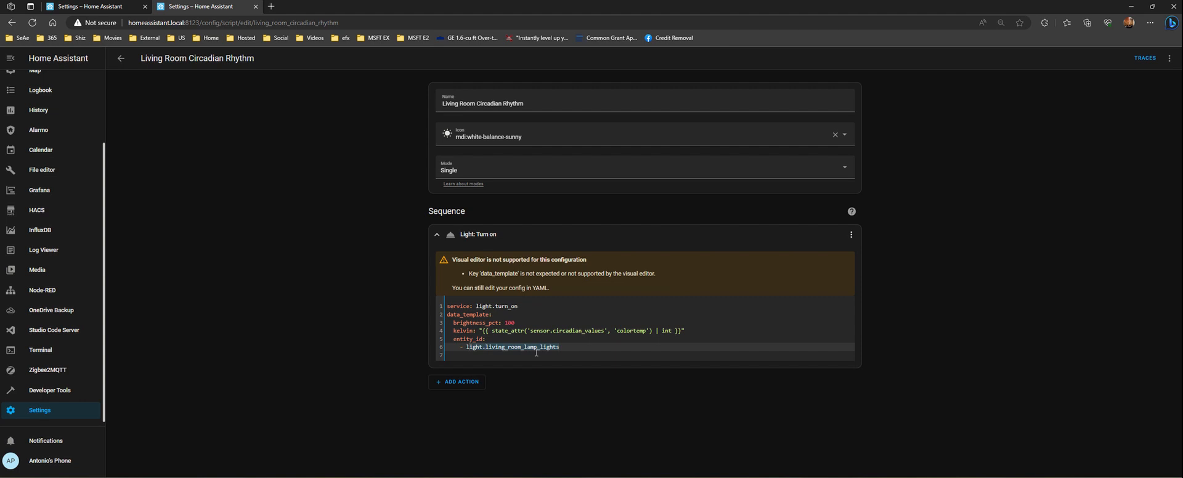
click(582, 346)
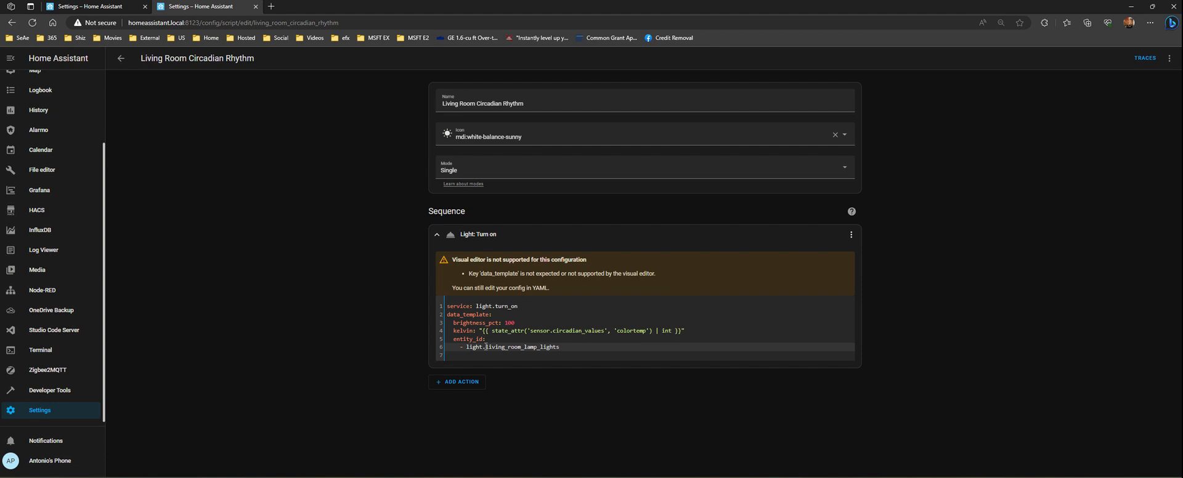
click(120, 58)
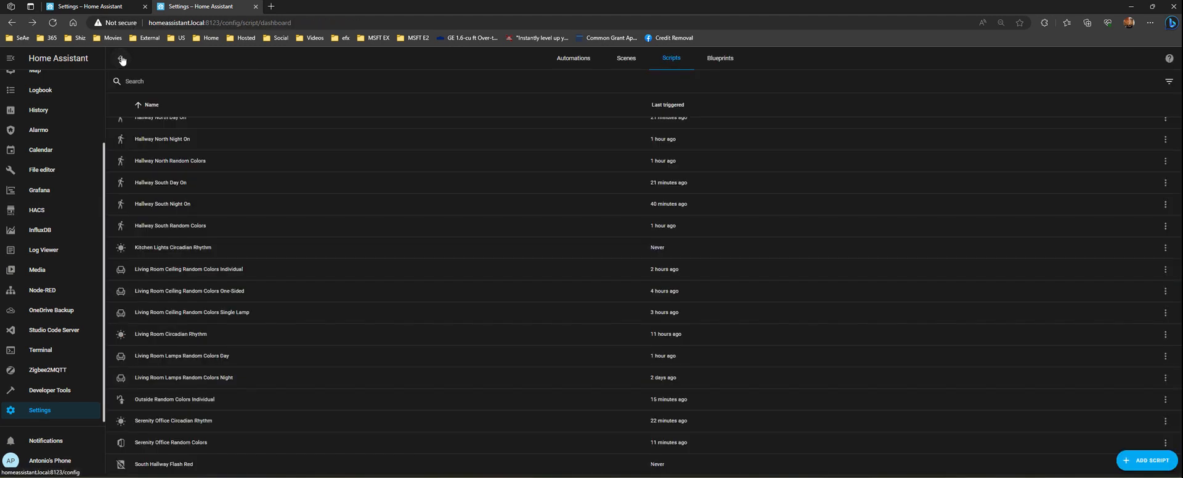
Step: Switch to the Living Room Lamps Cube Side 4 Circadian automation and review the scripts called in its actions
click(113, 10)
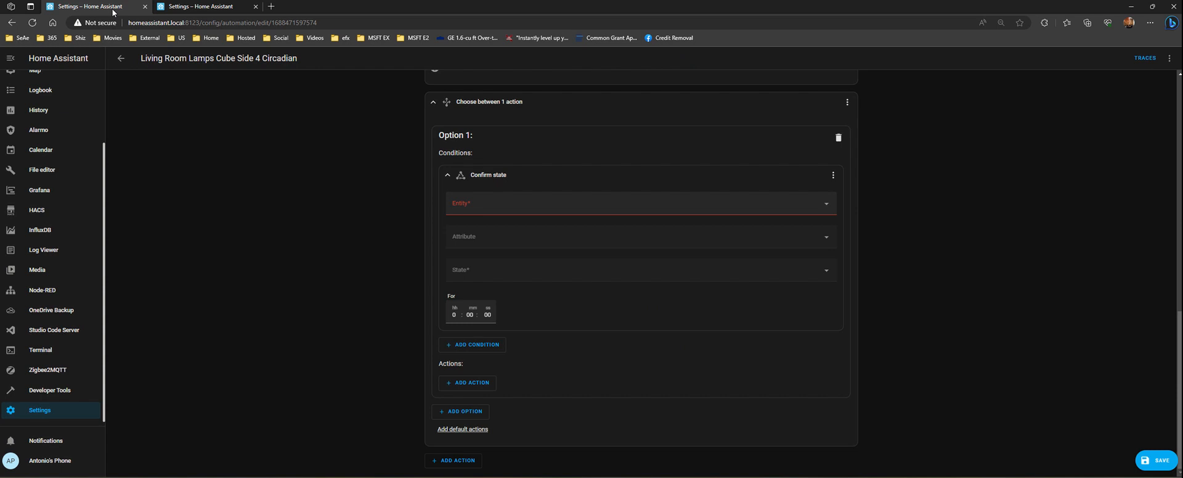
scroll(304, 209, up, 5)
scroll(320, 201, down, 3)
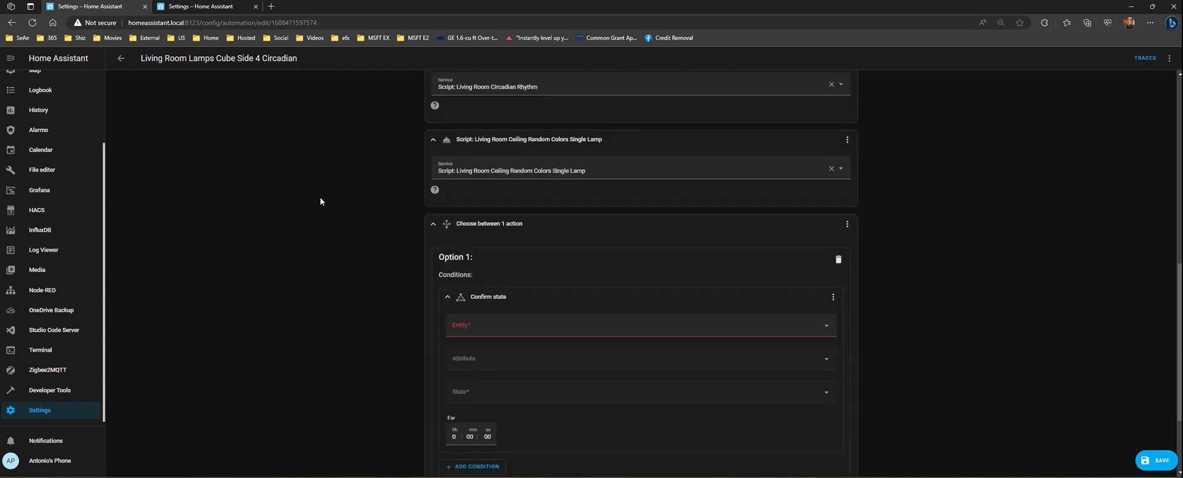
scroll(320, 201, up, 3)
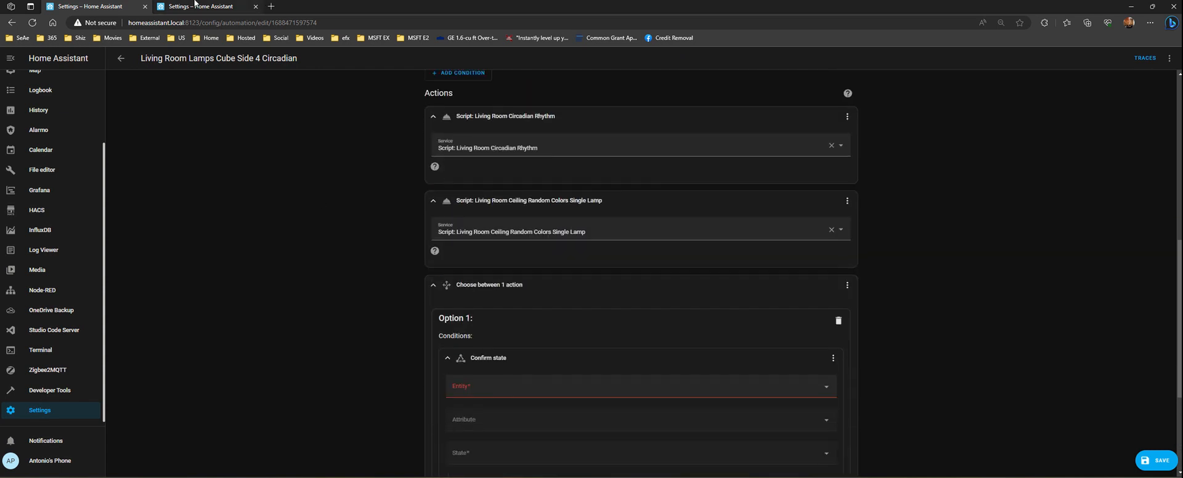
Step: Open the office motion automation, expand its Choose action, and inspect the Random Colors script call in Option 1
click(200, 6)
click(561, 58)
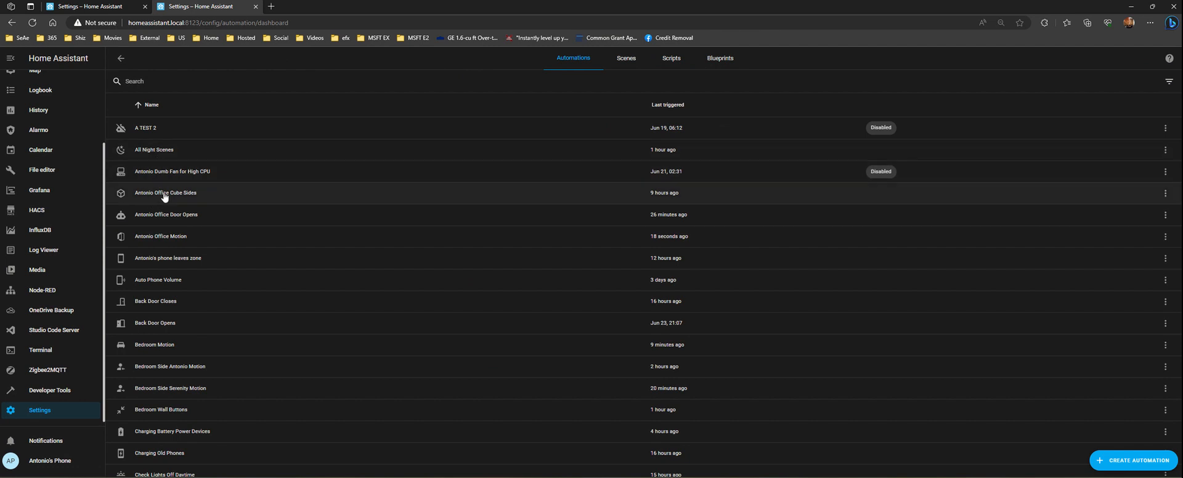
click(177, 240)
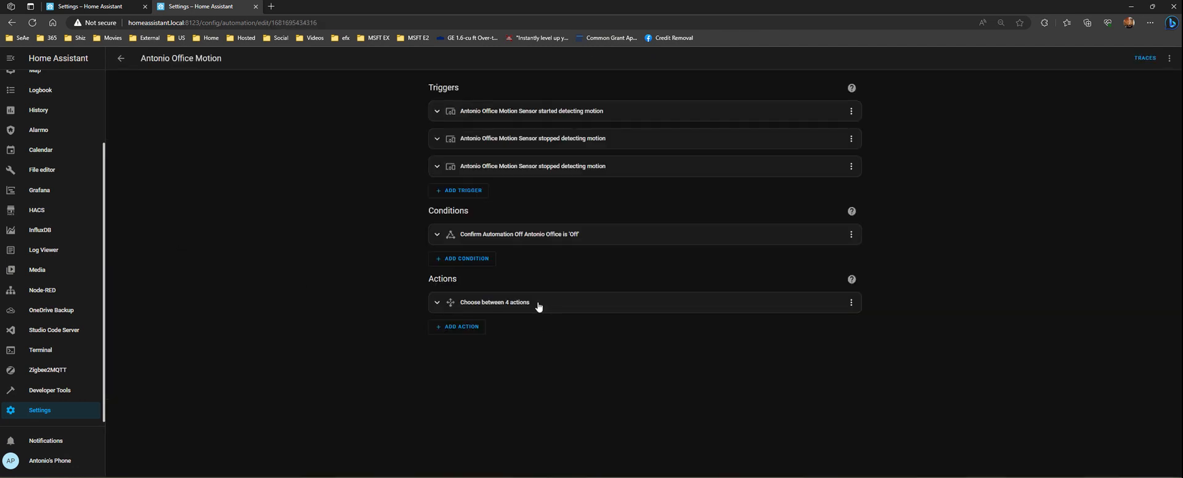
click(538, 303)
scroll(368, 311, down, 5)
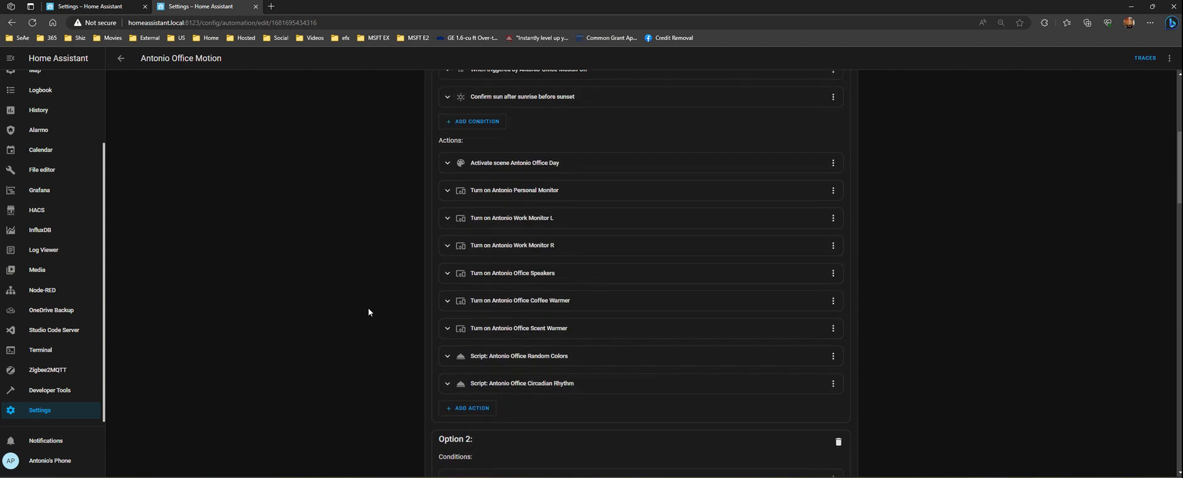
scroll(368, 312, down, 1)
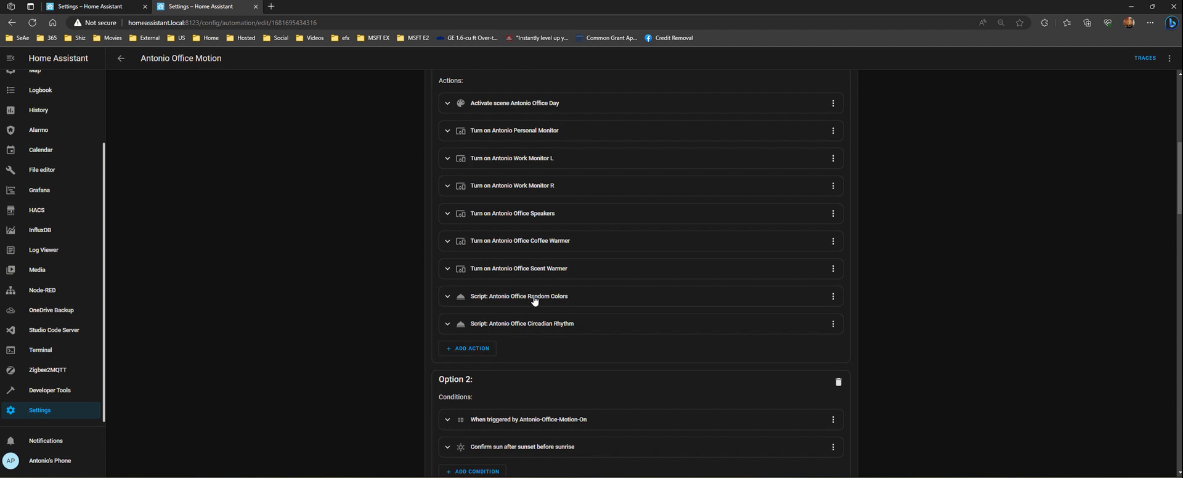
click(534, 298)
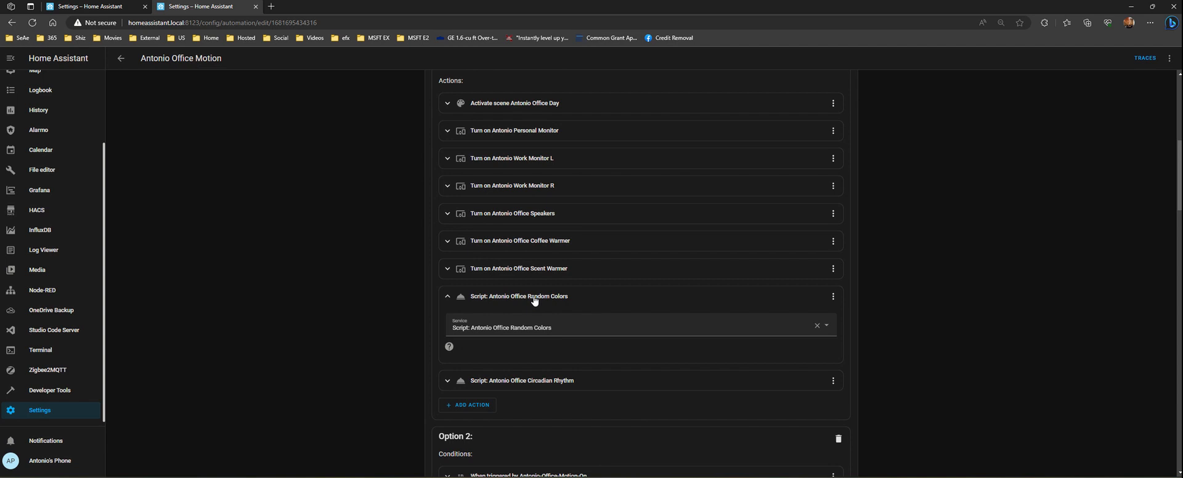
Step: Review the office motion automation's triggers, conditions and Option 1 actions, and expand the office Circadian Rhythm script call
scroll(534, 300, up, 6)
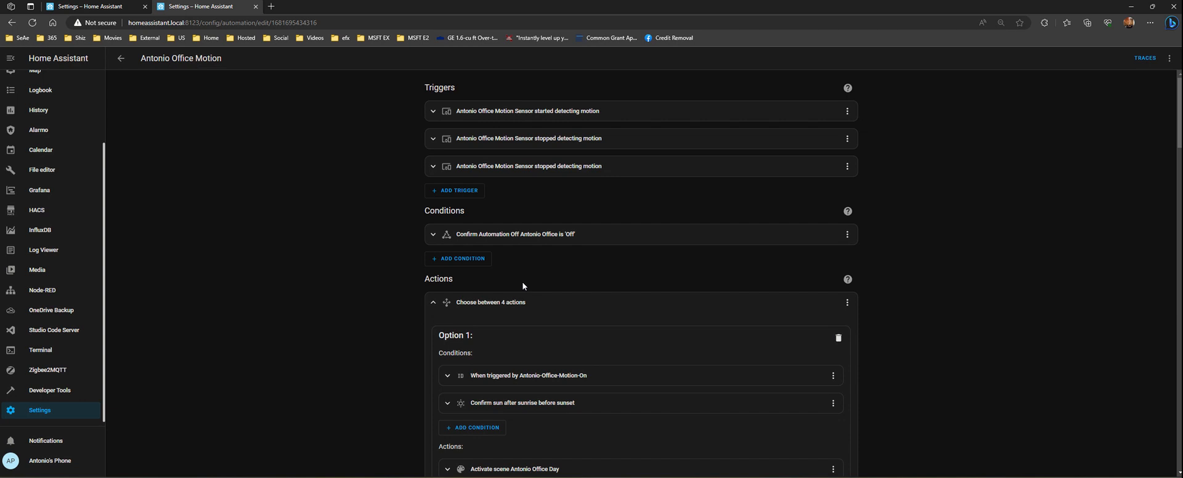
scroll(527, 218, down, 3)
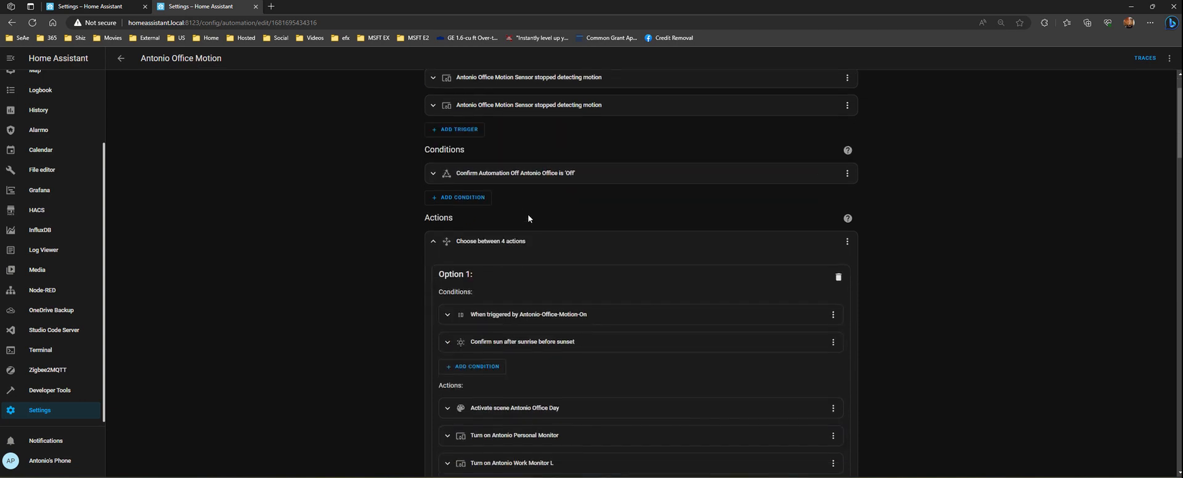
scroll(528, 218, down, 1)
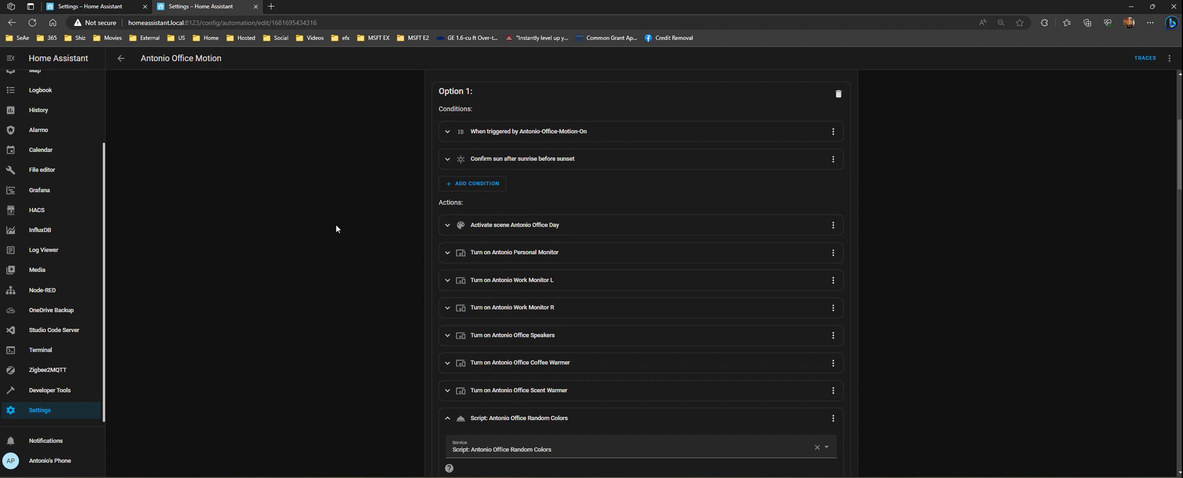
scroll(342, 220, down, 3)
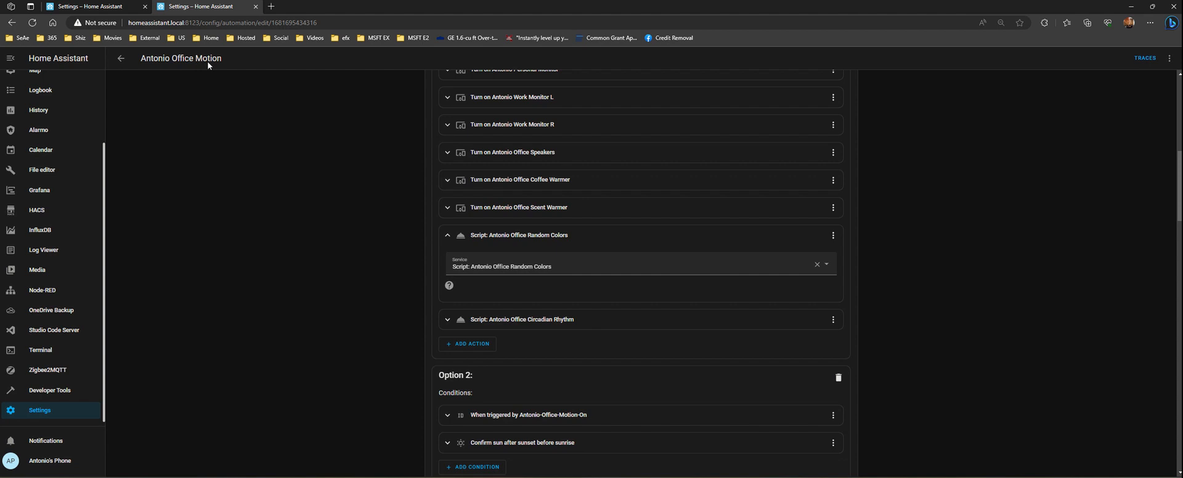
click(538, 321)
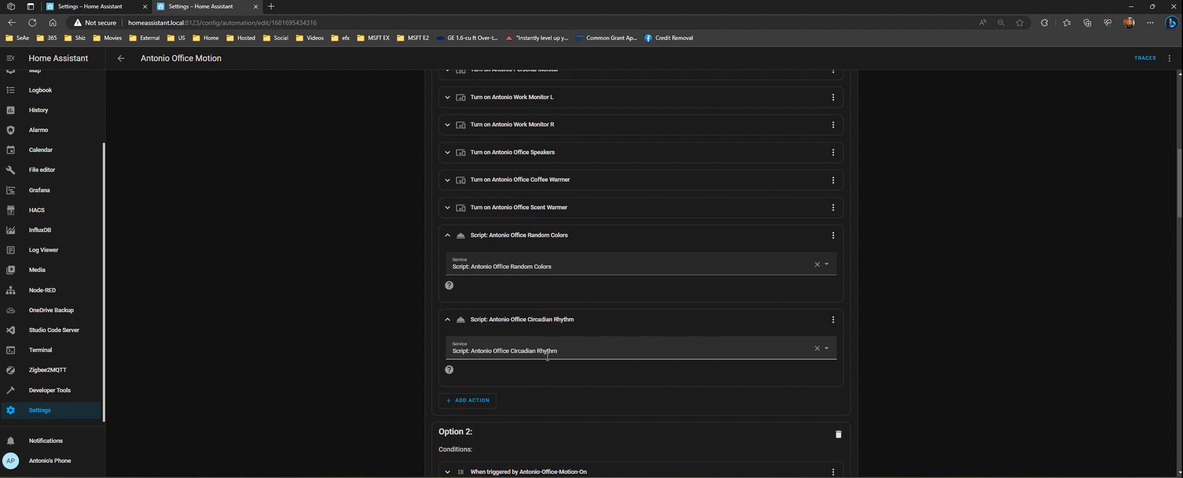
Step: Go back to the automations list, open the other office's motion automation, and expand its Choose action
click(120, 59)
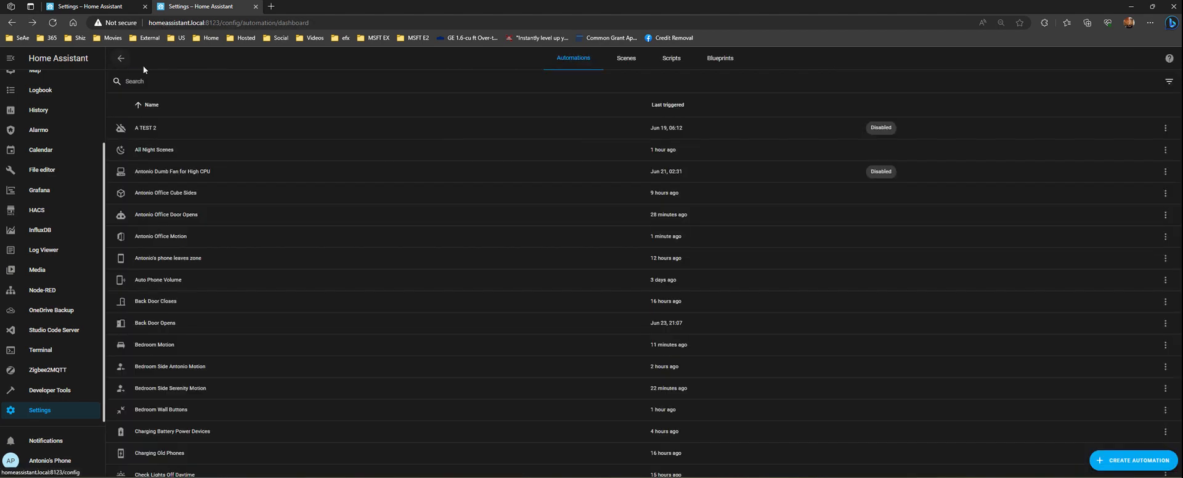
scroll(269, 321, down, 4)
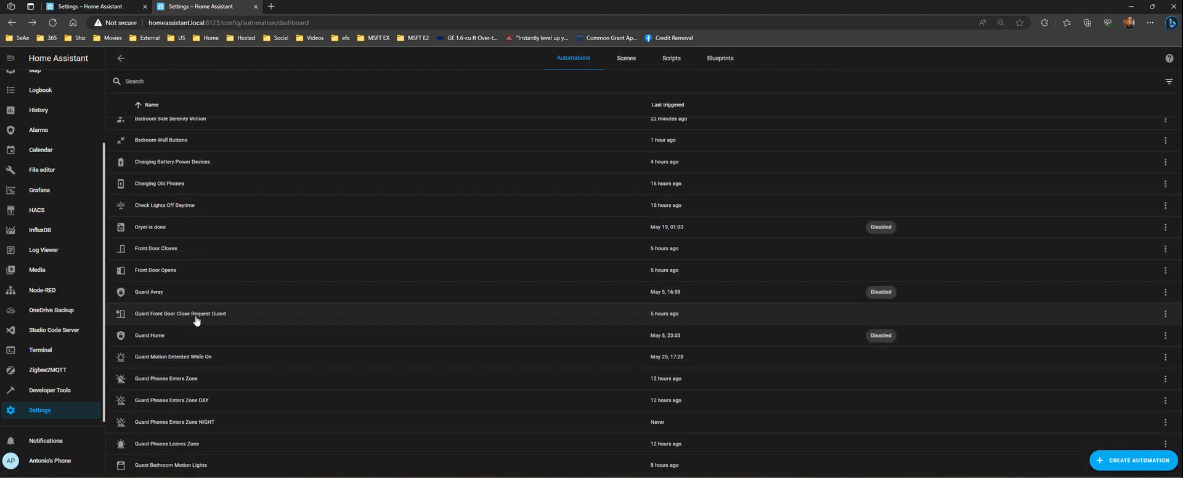
scroll(196, 320, down, 8)
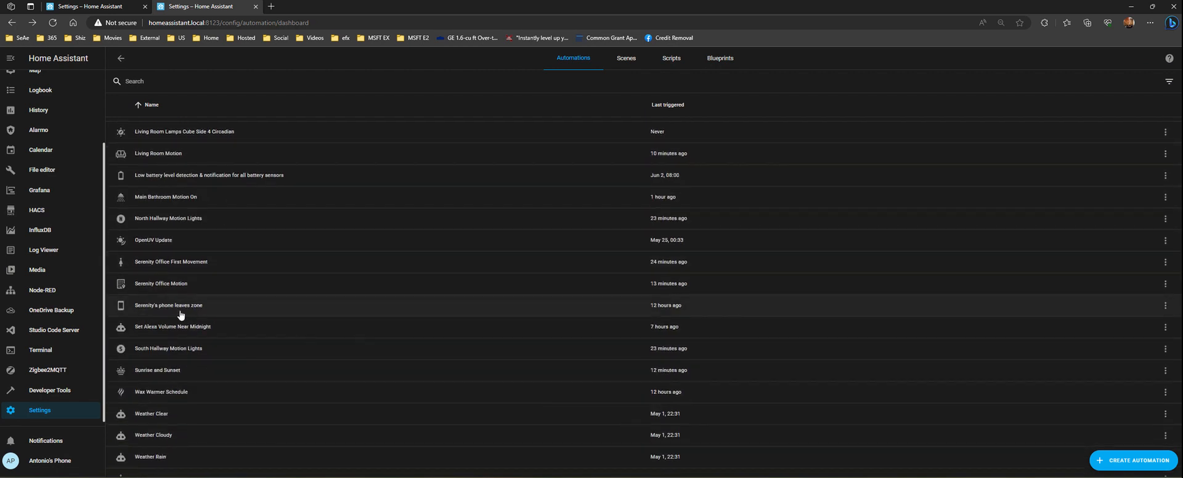
click(162, 284)
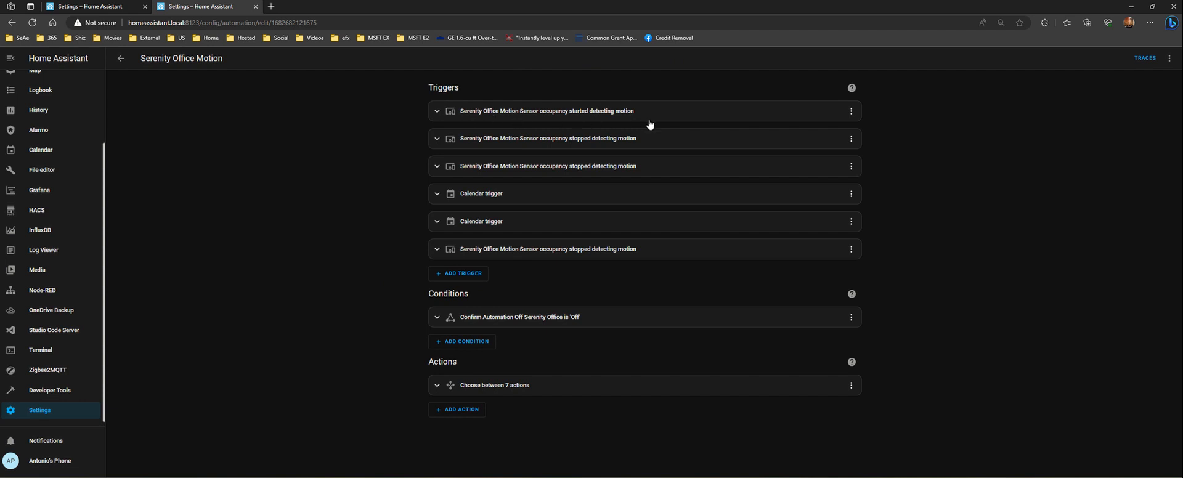
click(502, 387)
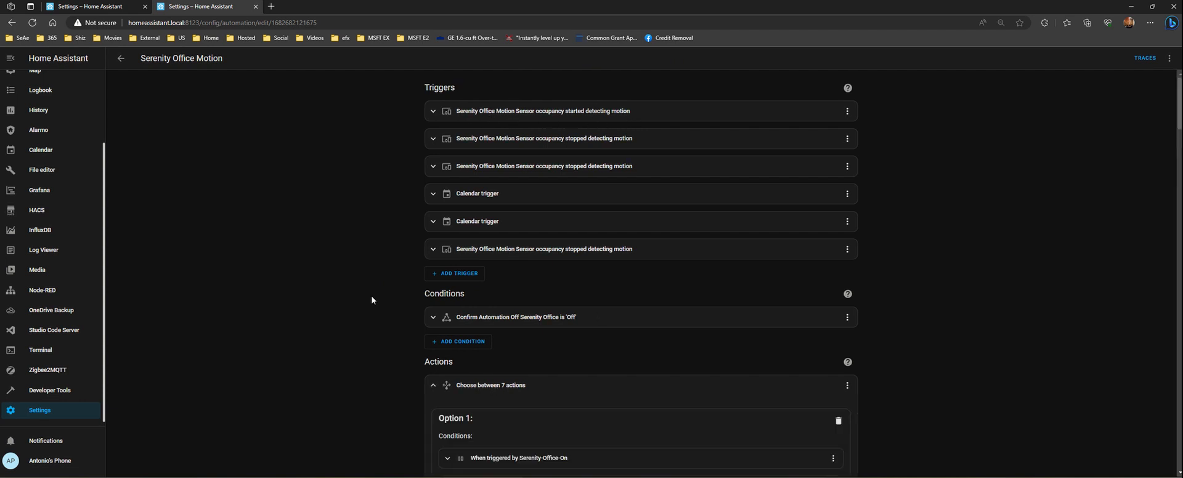
Step: Review the conditions and actions of Options 1 and 2, including their script calls, and return to the automations list
scroll(372, 300, down, 5)
scroll(622, 290, down, 2)
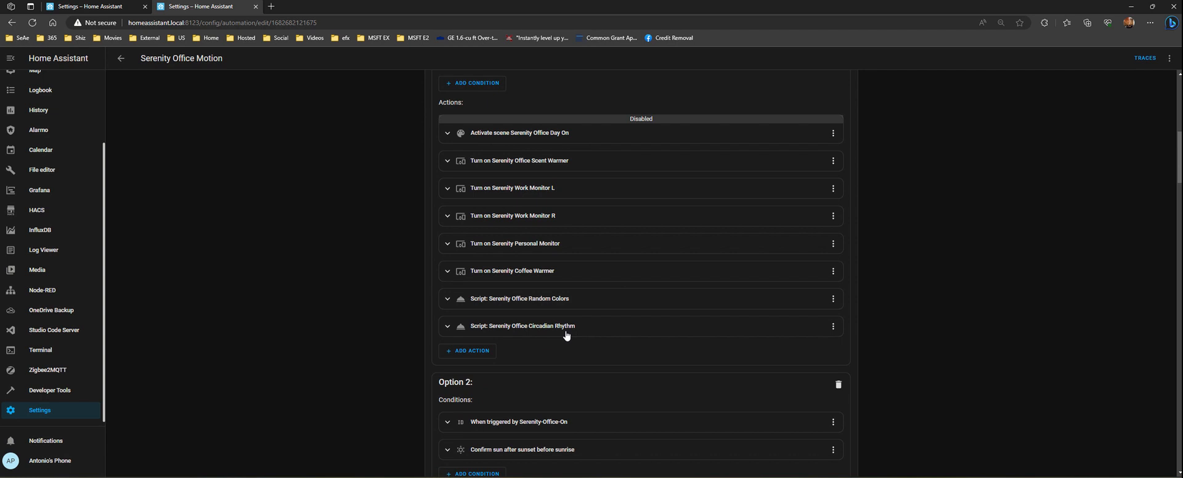
scroll(566, 335, down, 3)
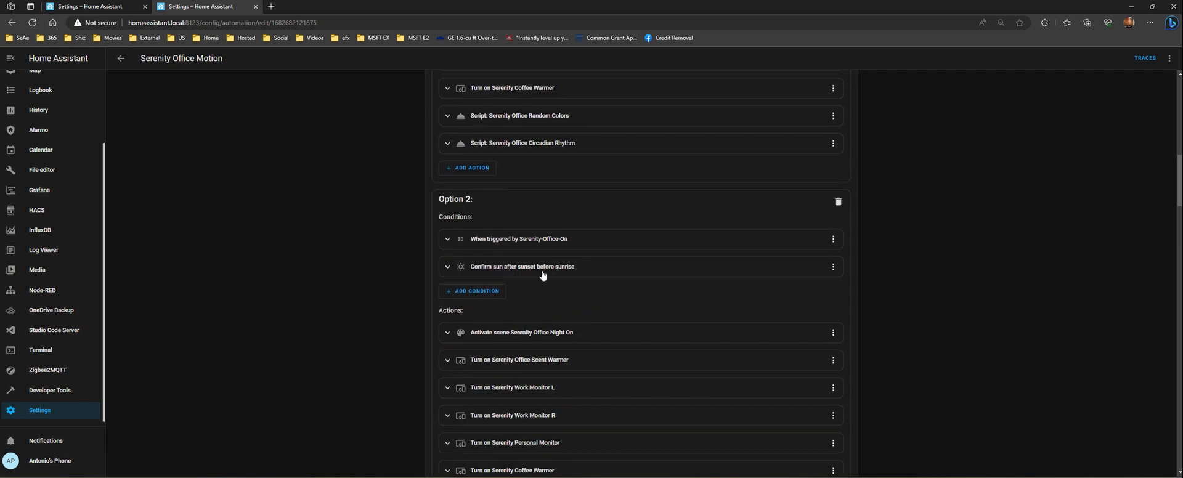
scroll(567, 274, down, 3)
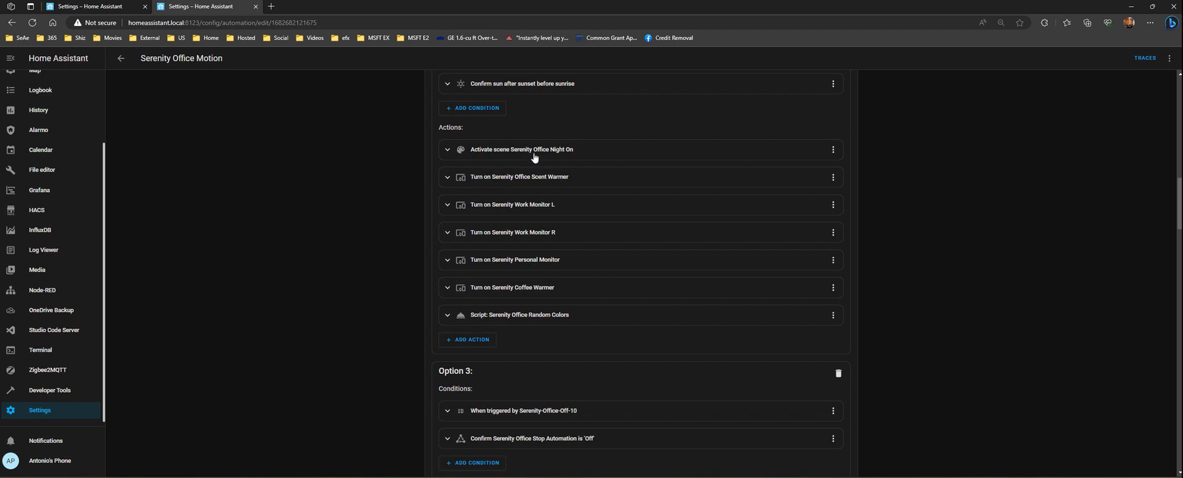
click(121, 59)
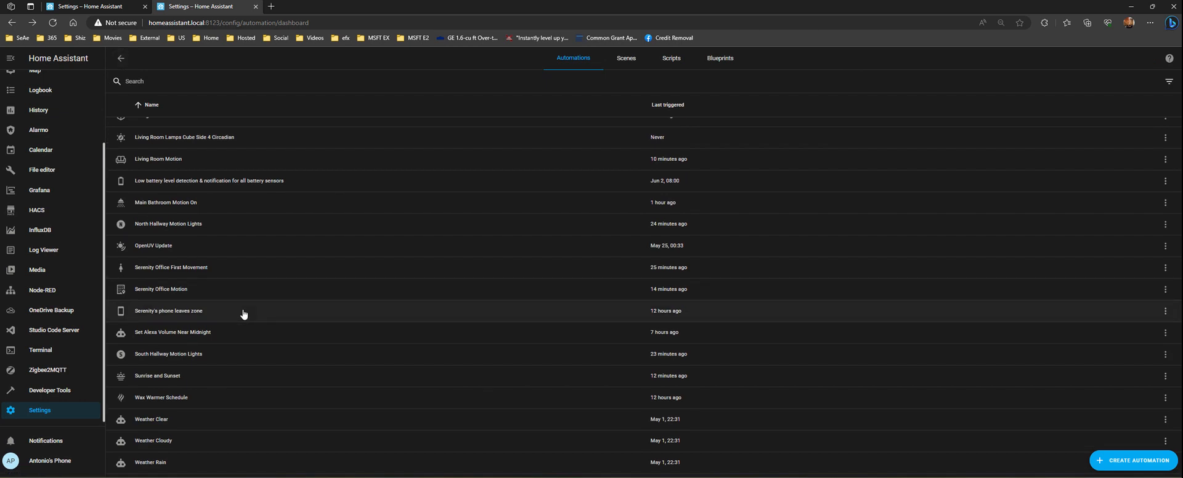
Step: Open the Living Room Motion automation and expand its Choose action and its last motion-stopped trigger to inspect the duration
scroll(244, 314, up, 8)
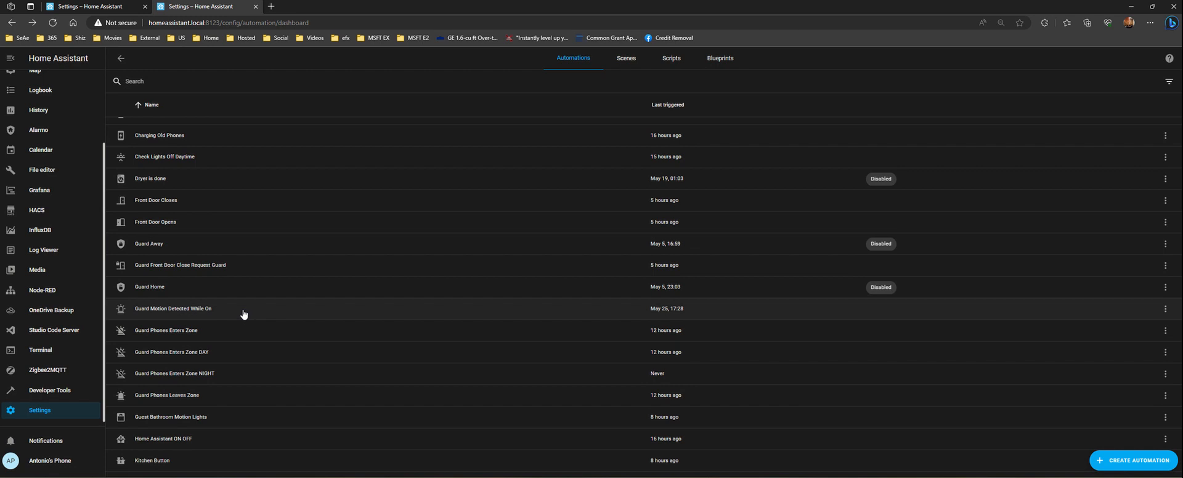
scroll(244, 314, down, 4)
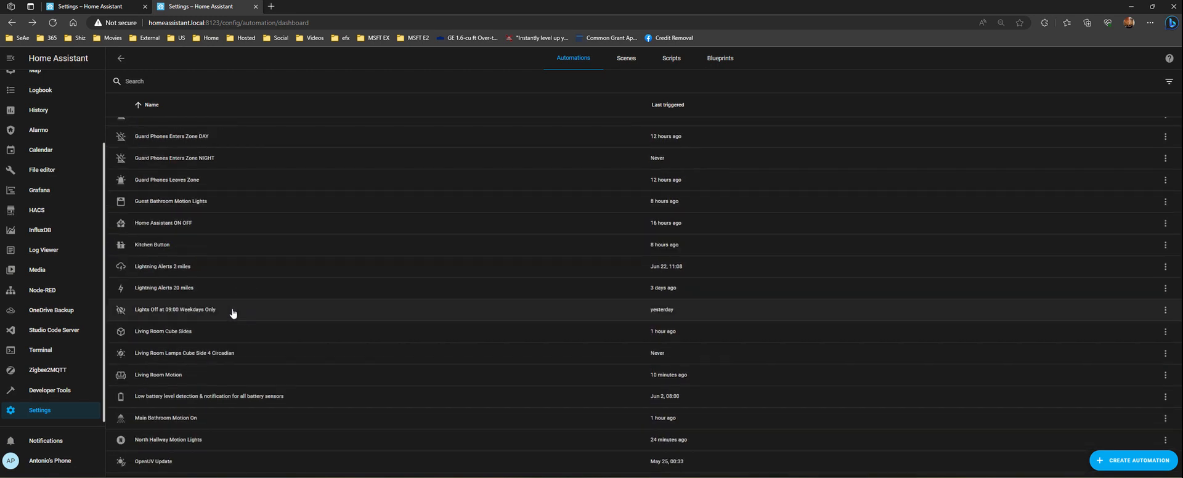
click(180, 378)
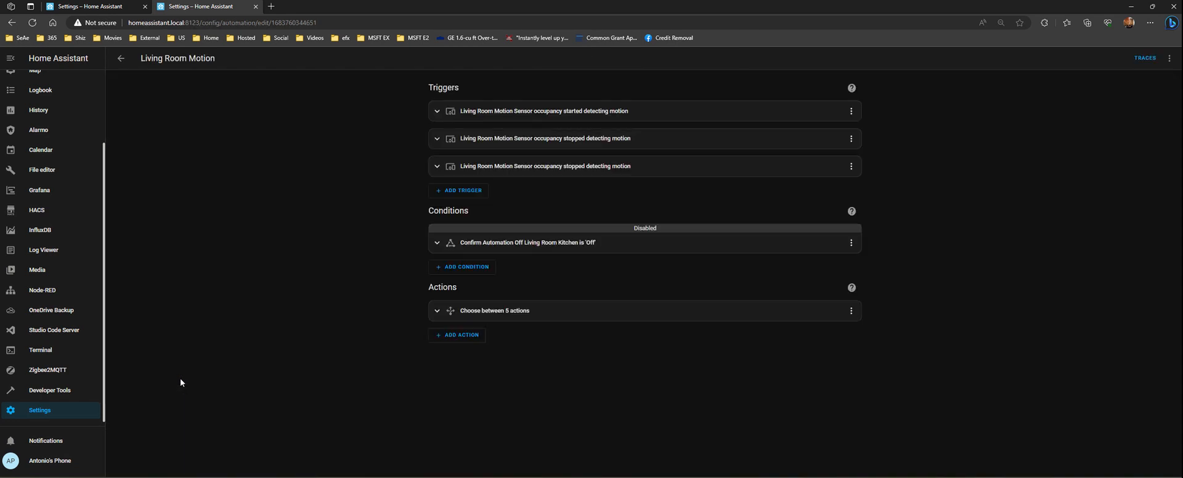
click(516, 315)
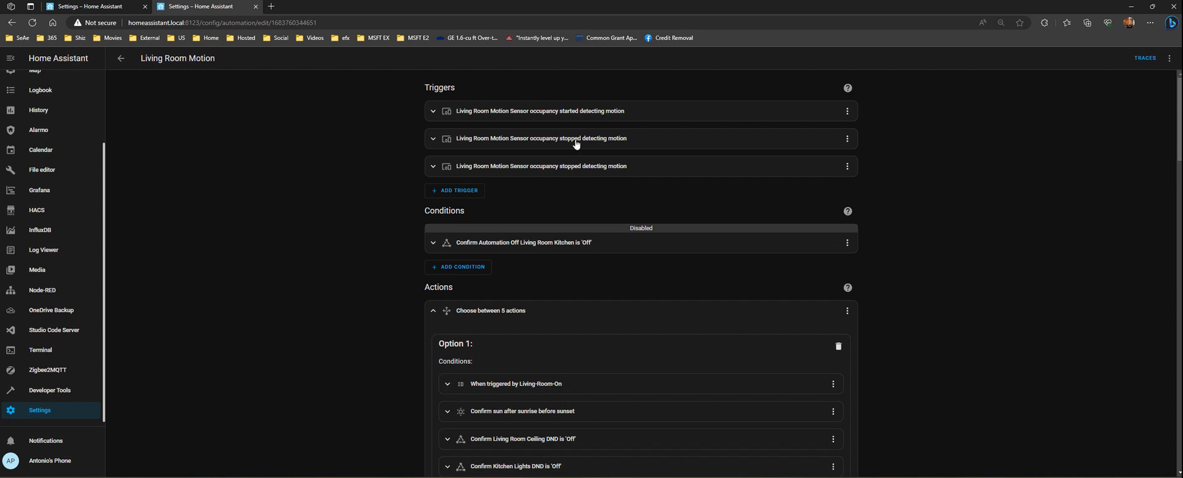
click(547, 171)
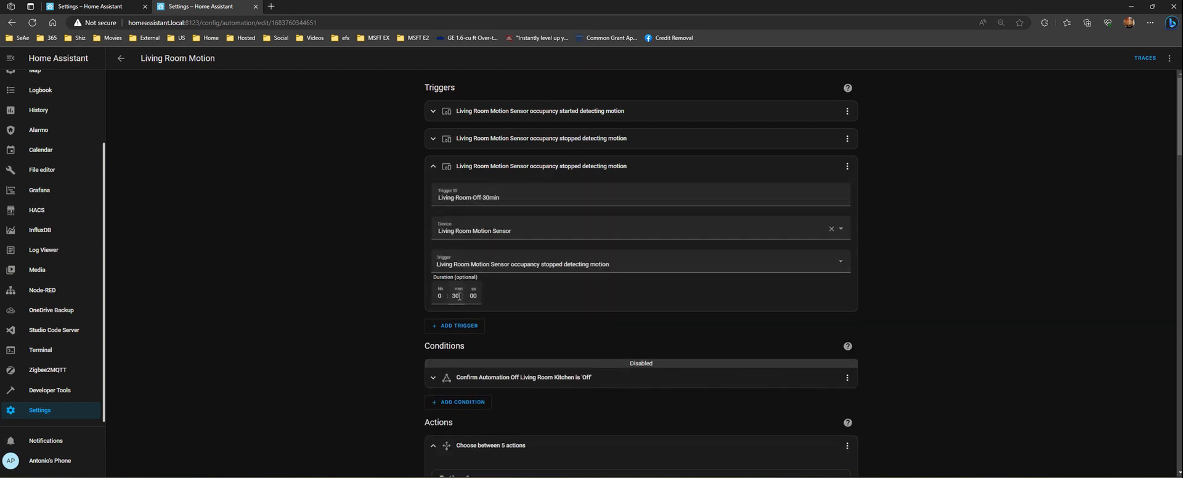
Step: Review the 30-minute motion-off conditions and actions in Options 4 and 5, and return to the automations list
scroll(409, 312, down, 20)
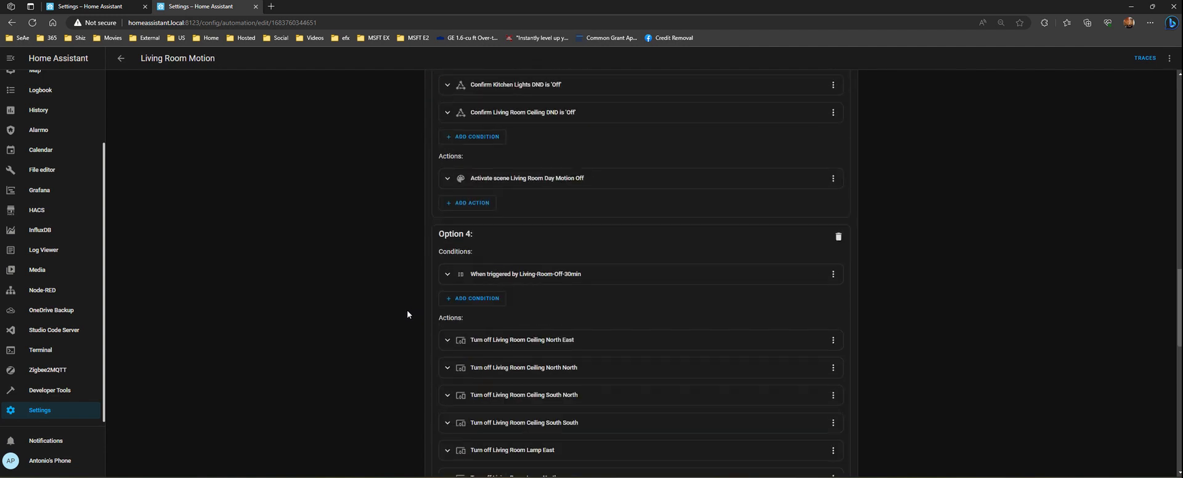
scroll(523, 190, down, 5)
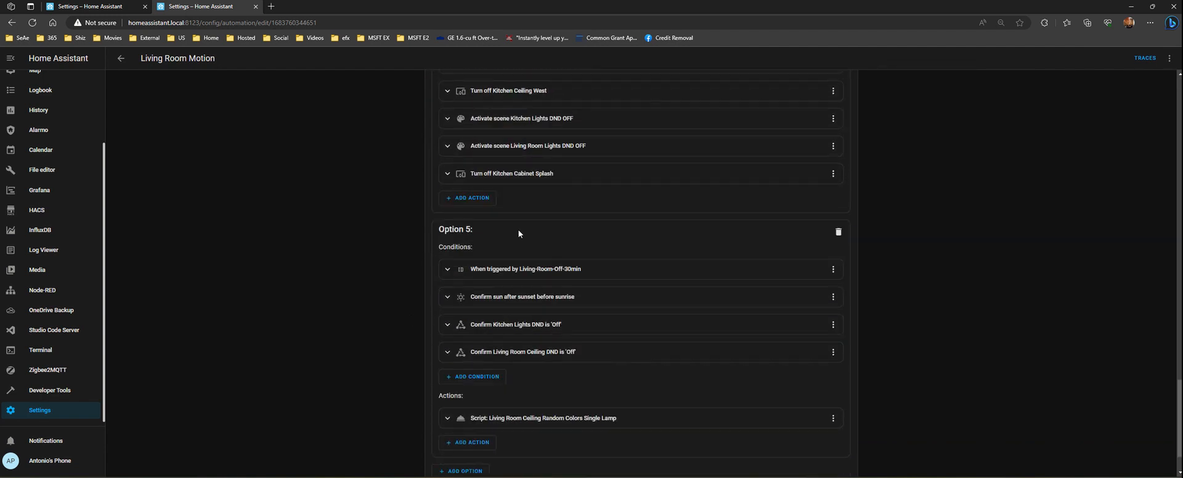
scroll(519, 234, down, 1)
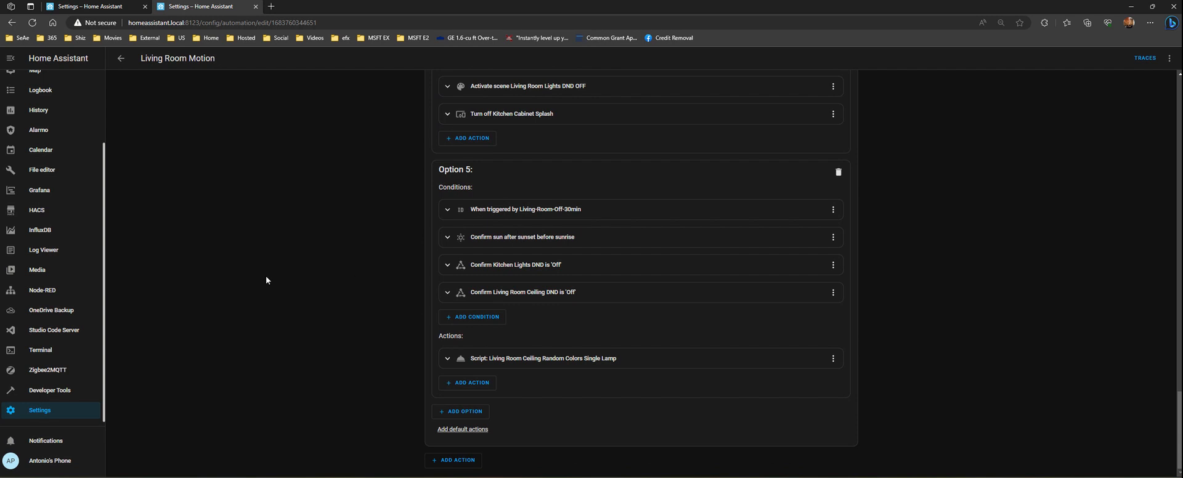
click(120, 60)
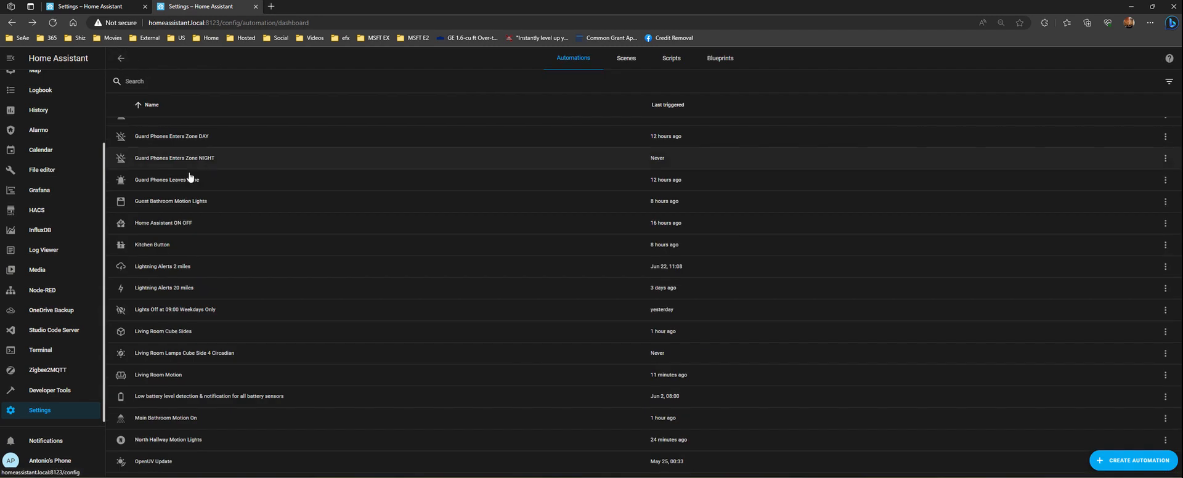
Step: Open the Living Room Cube Sides automation, expand its Choose action, and review Options 1 to 4, including the cube side 4 script calls
click(179, 334)
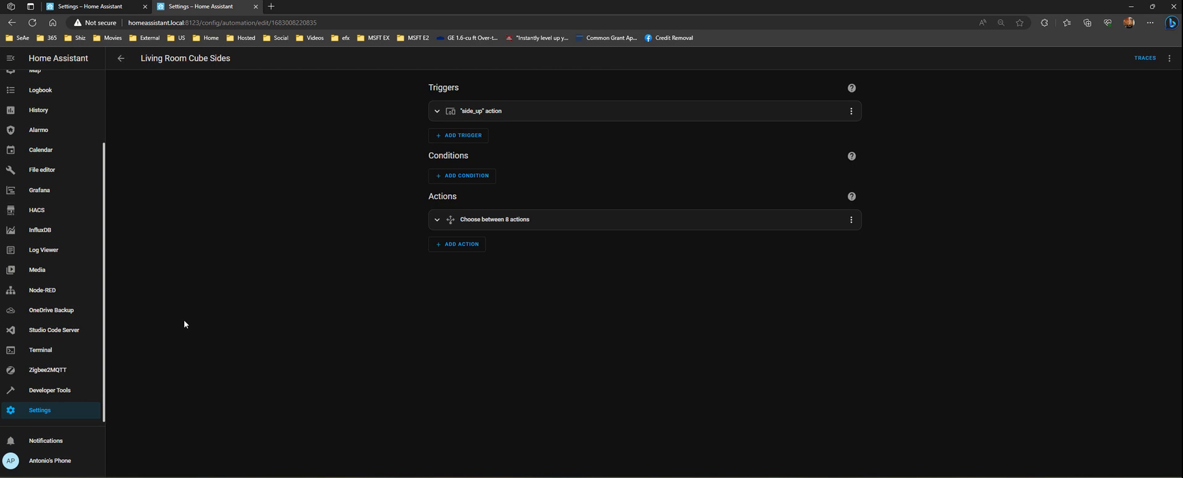
click(509, 223)
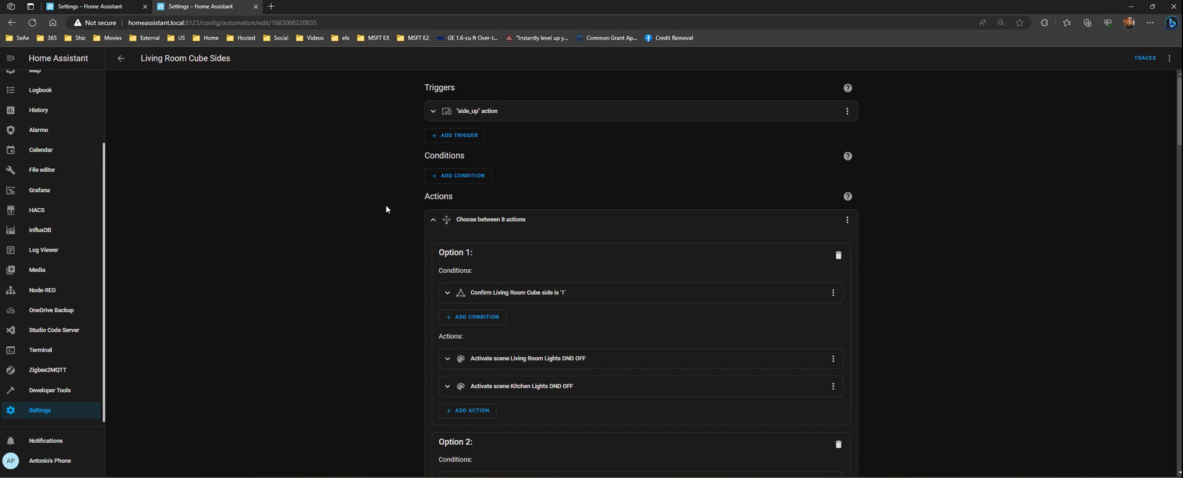
scroll(377, 212, down, 5)
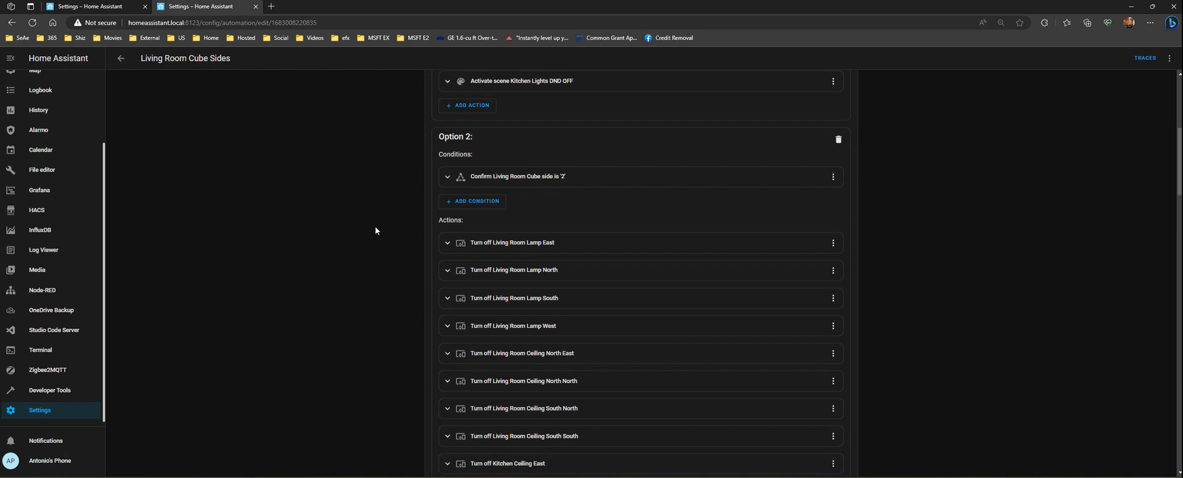
scroll(376, 230, down, 2)
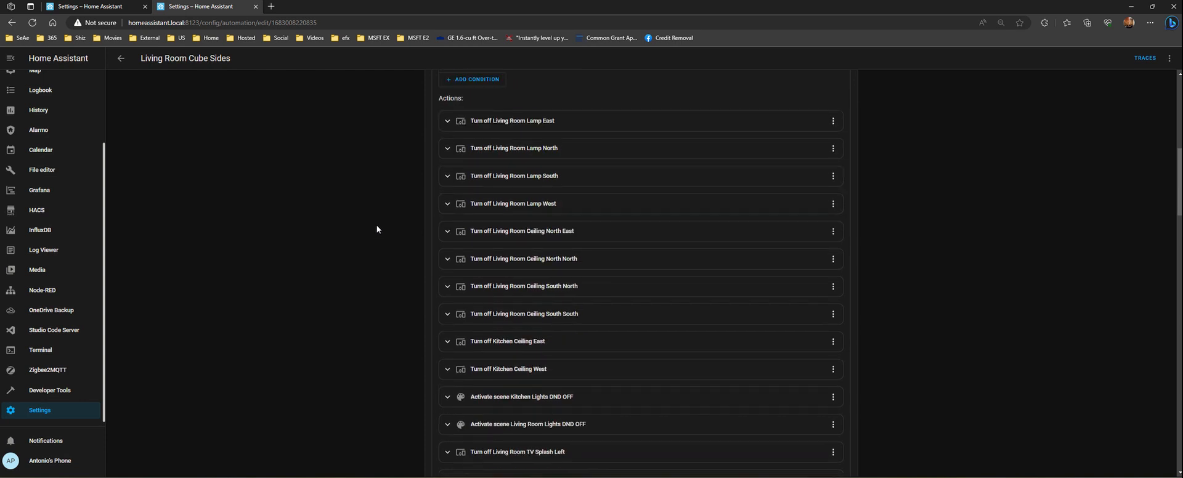
scroll(377, 229, down, 2)
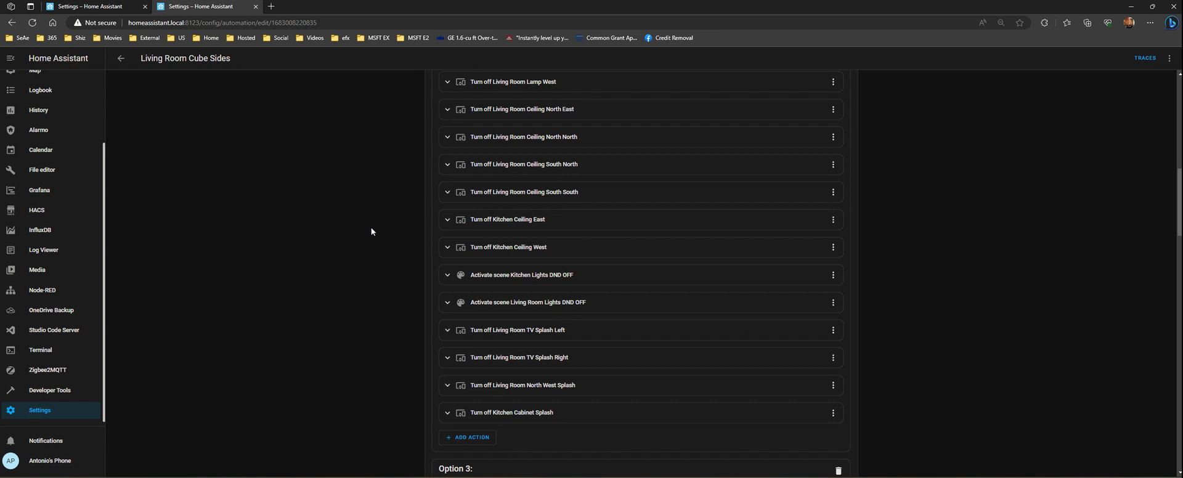
scroll(372, 229, down, 1)
scroll(374, 227, up, 6)
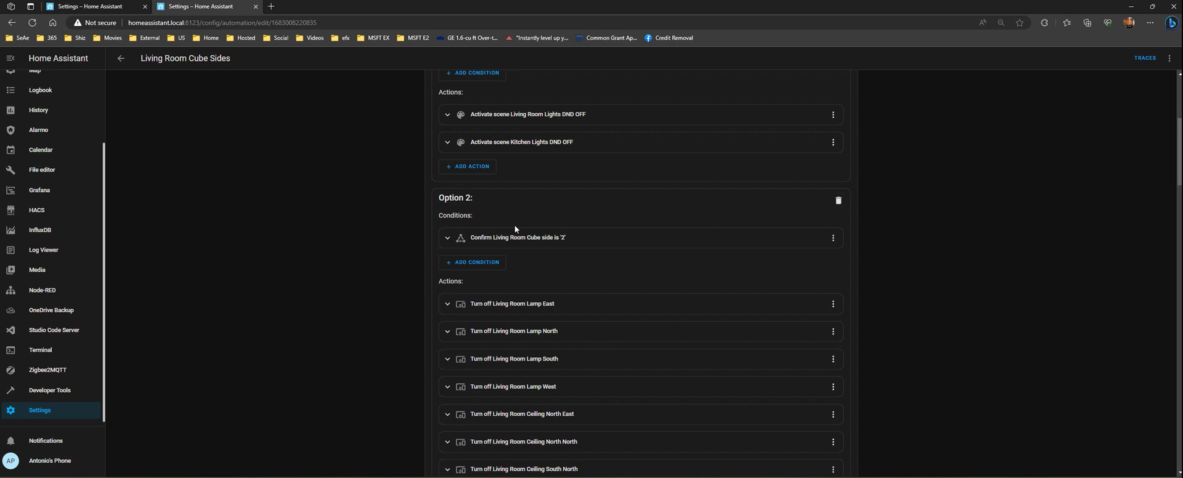
scroll(583, 250, down, 10)
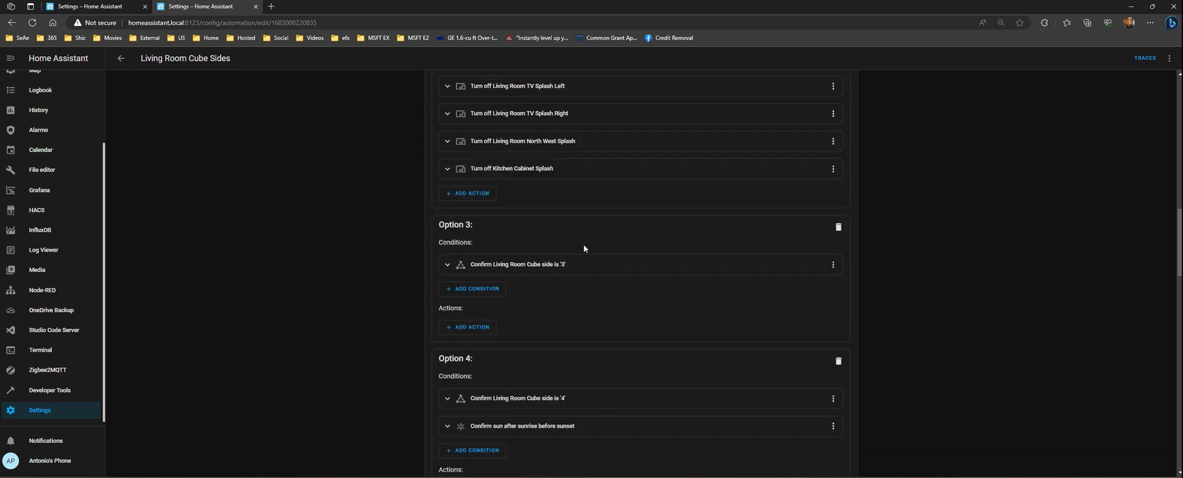
scroll(583, 247, down, 4)
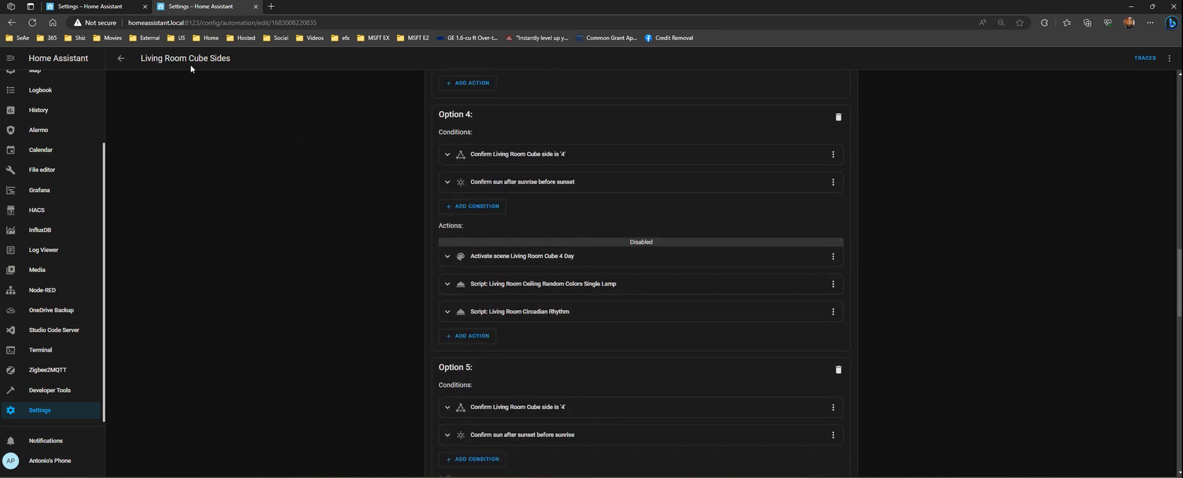
Step: Examine the cube side conditions in Options 1 and 2, along with their DND scene and light turn-off actions
scroll(327, 252, up, 14)
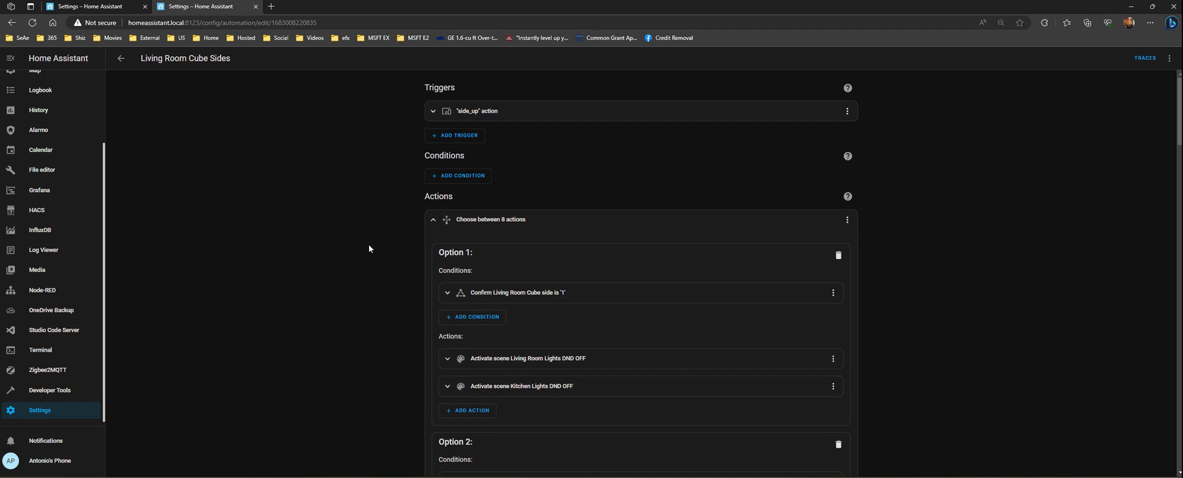
scroll(594, 243, down, 2)
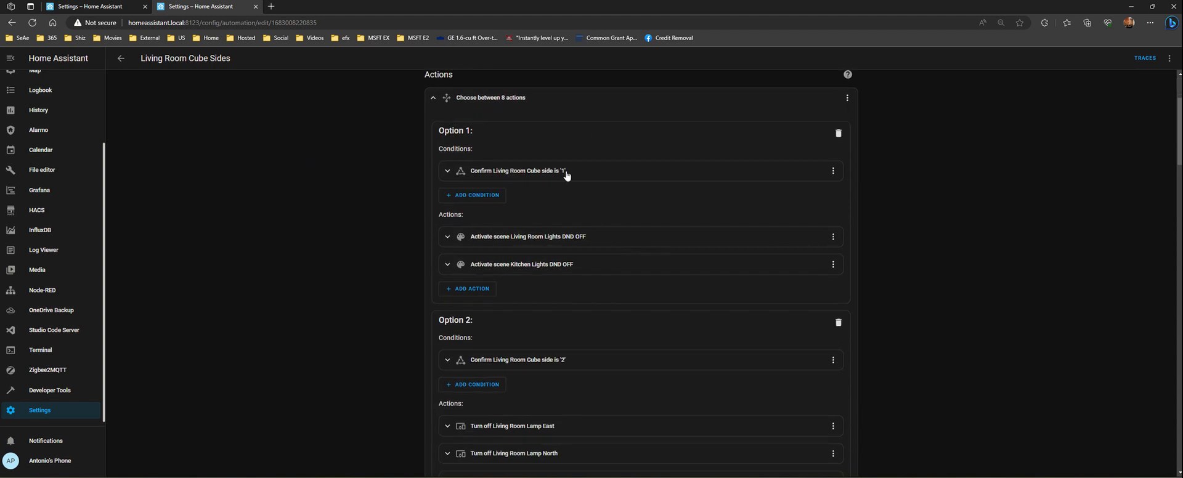
scroll(638, 198, down, 2)
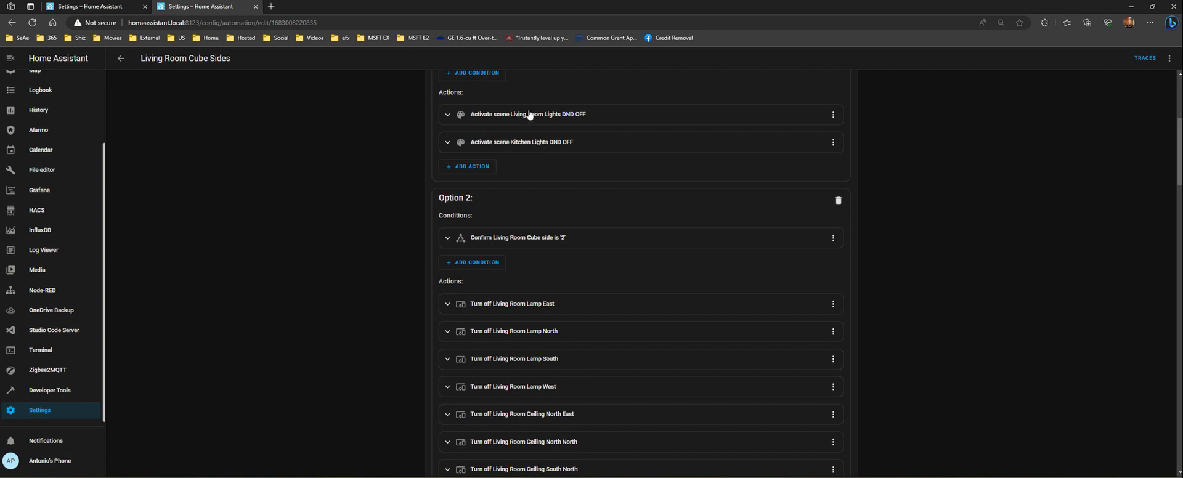
scroll(436, 147, up, 3)
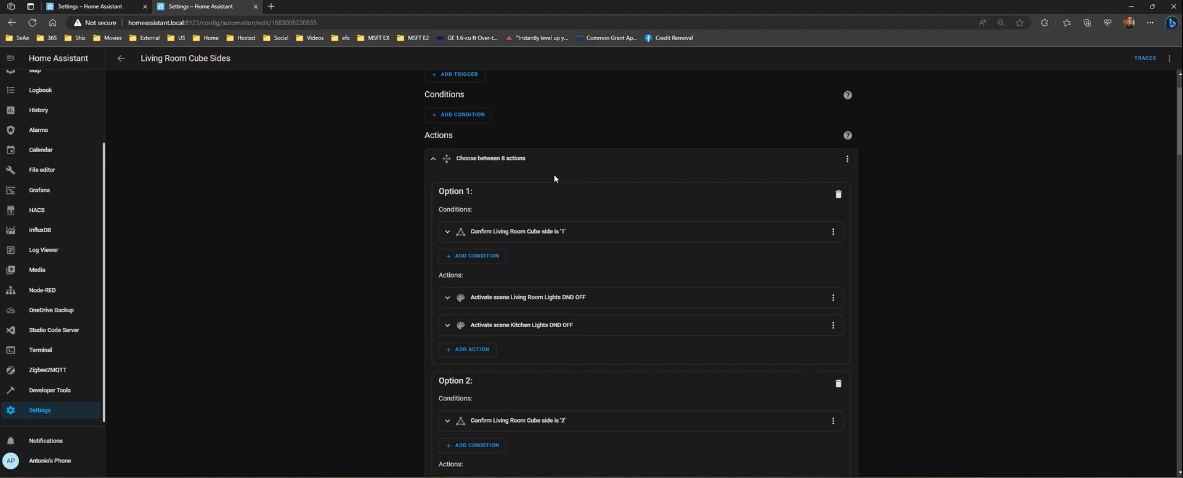
scroll(520, 327, down, 3)
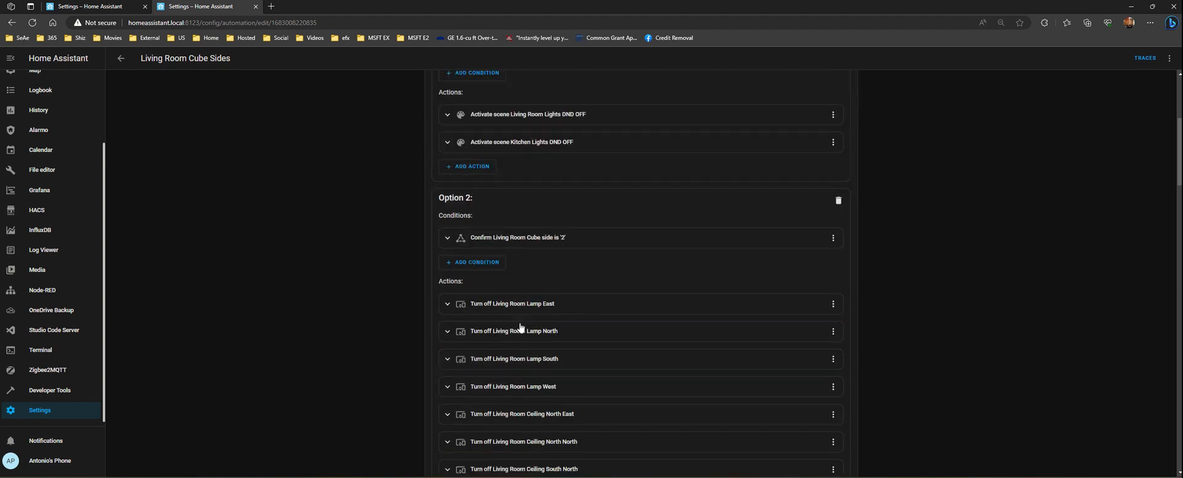
scroll(529, 302, down, 3)
scroll(536, 326, up, 2)
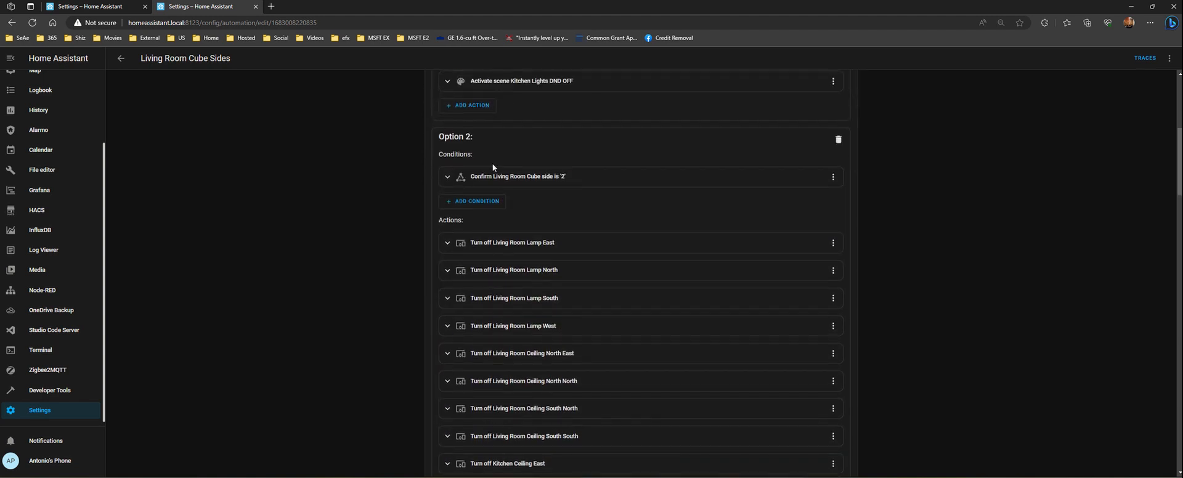
scroll(571, 213, down, 4)
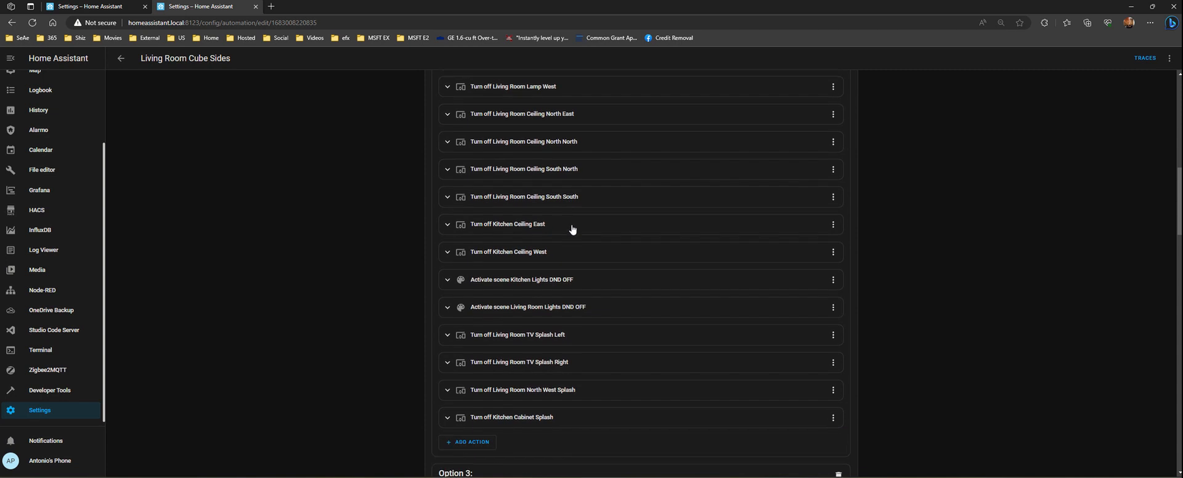
scroll(572, 227, up, 1)
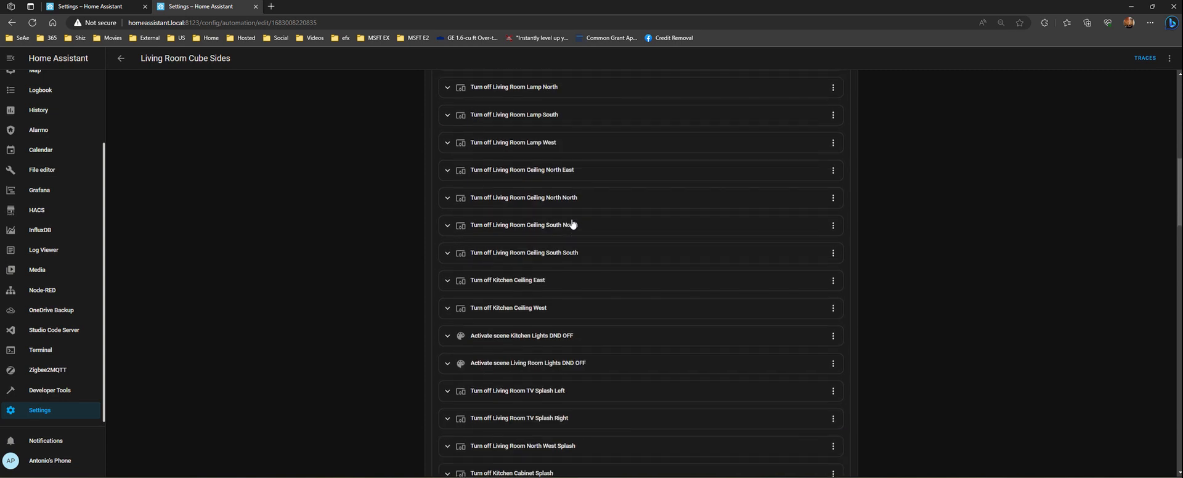
scroll(571, 224, up, 1)
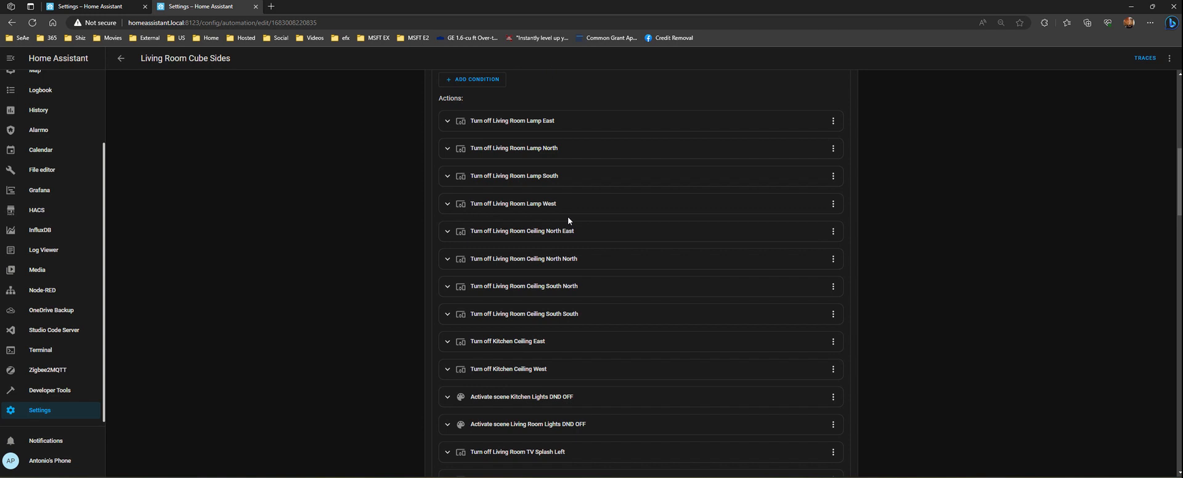
Step: Review the cube side conditions and actions in Options 2 to 8 of the Living Room Cube Sides automation, including the Circadian Rhythm script call
scroll(567, 219, up, 3)
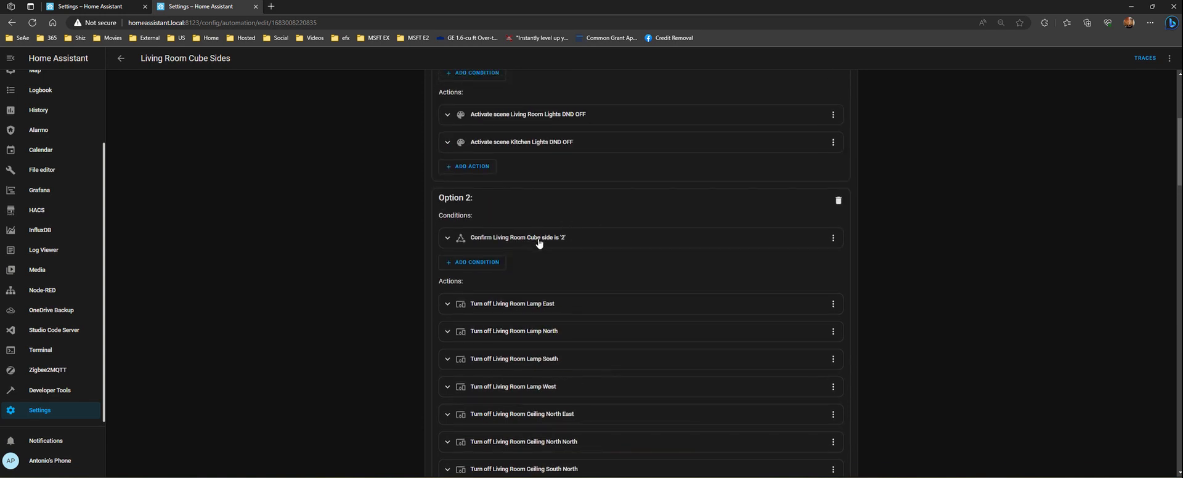
scroll(536, 243, down, 5)
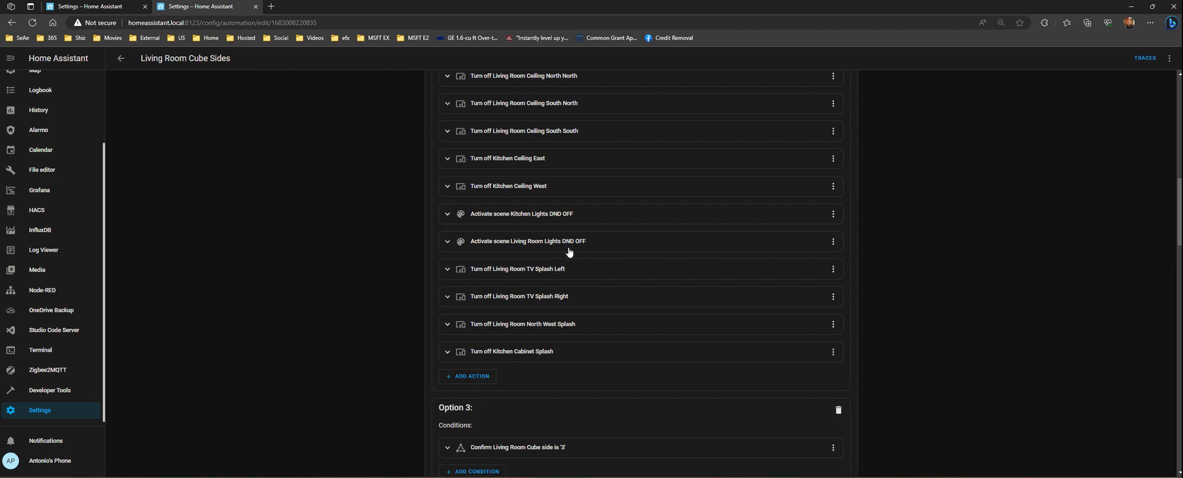
scroll(569, 249, down, 4)
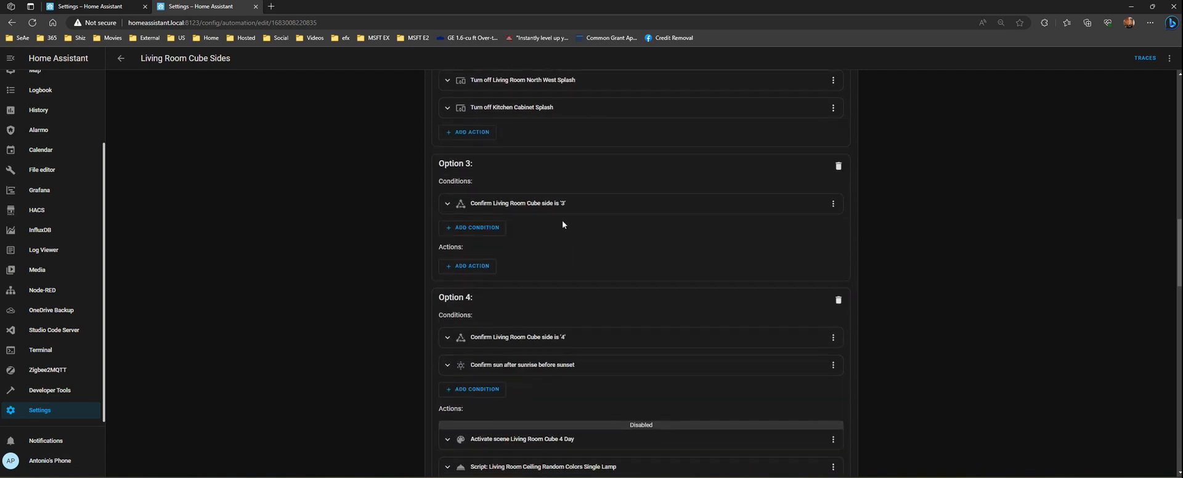
scroll(561, 220, down, 1)
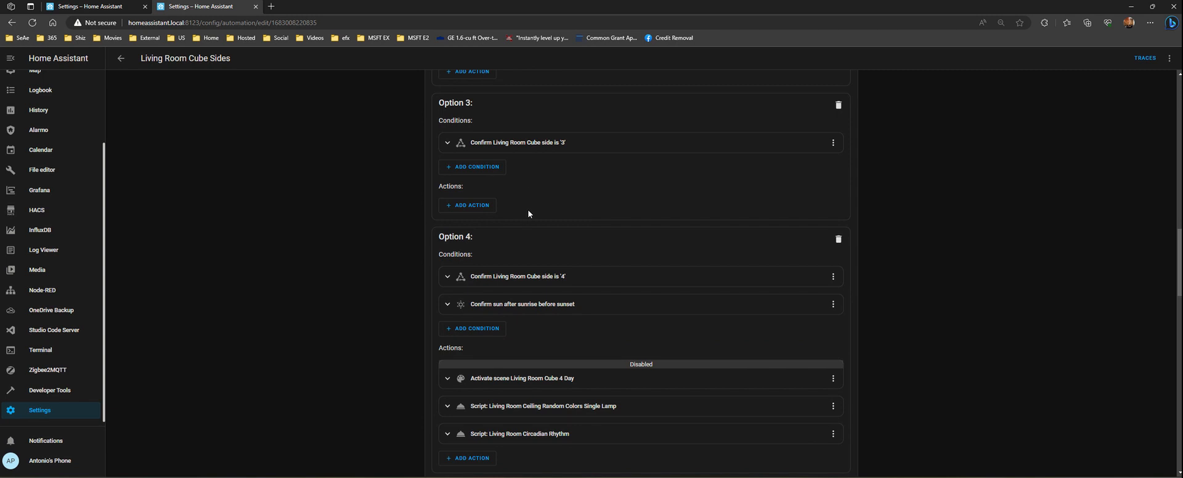
scroll(526, 215, down, 2)
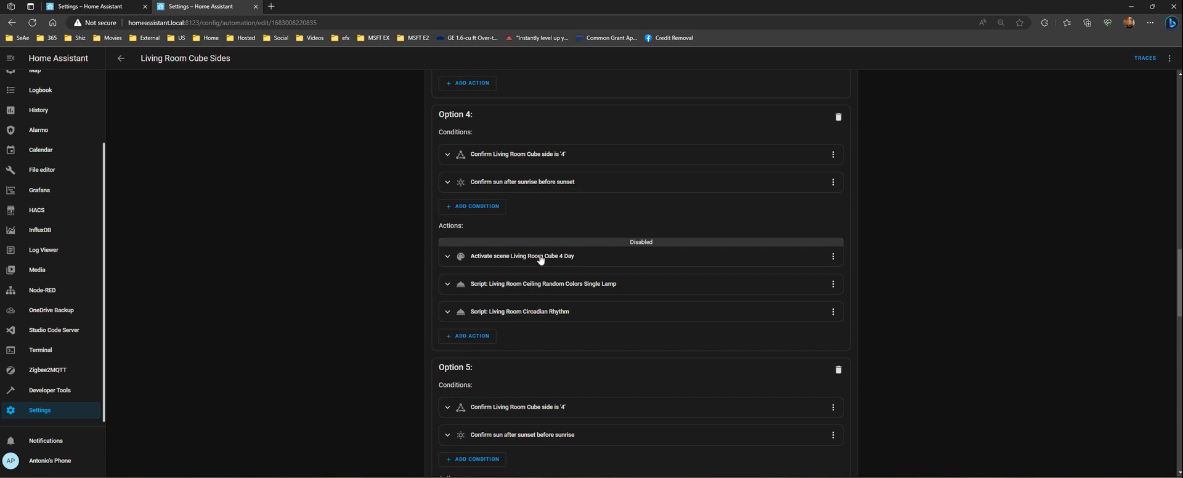
scroll(541, 259, down, 1)
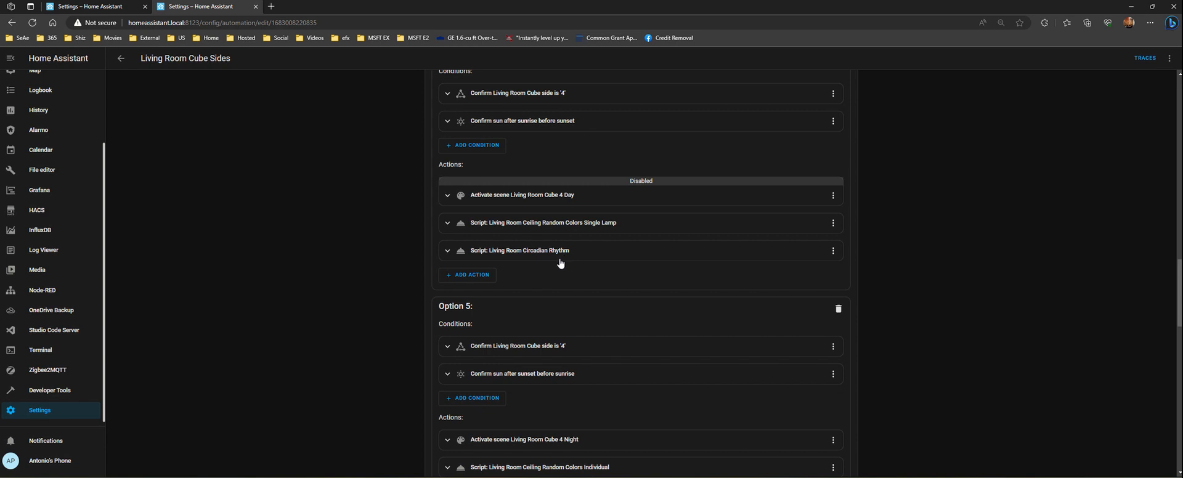
scroll(370, 263, down, 2)
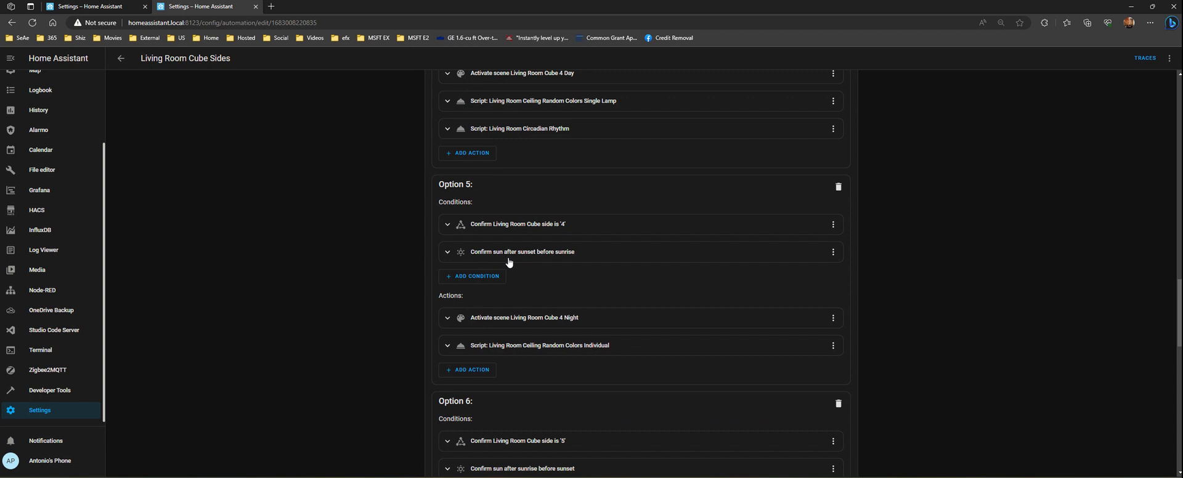
scroll(522, 264, down, 3)
scroll(522, 262, down, 7)
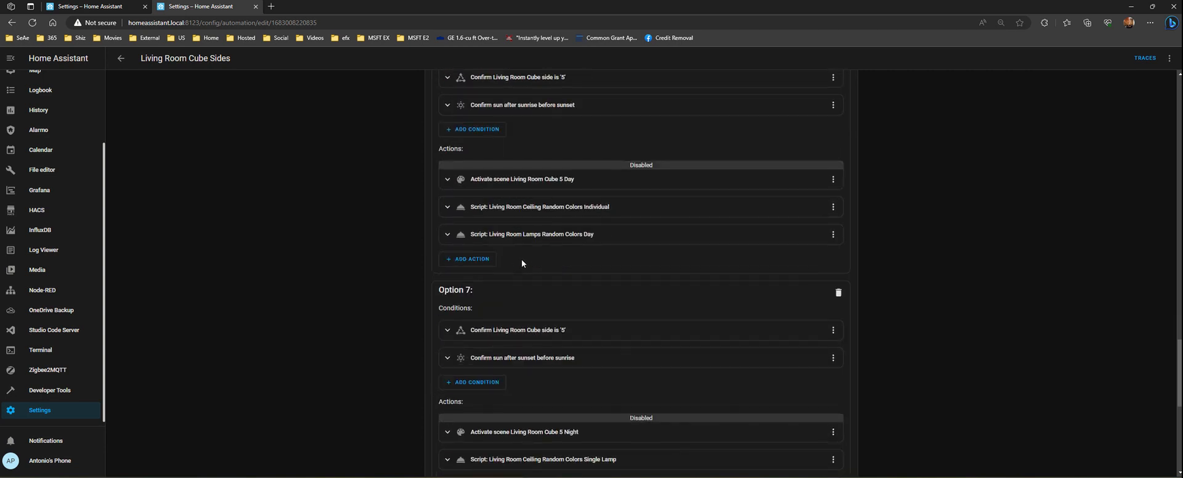
scroll(524, 270, down, 3)
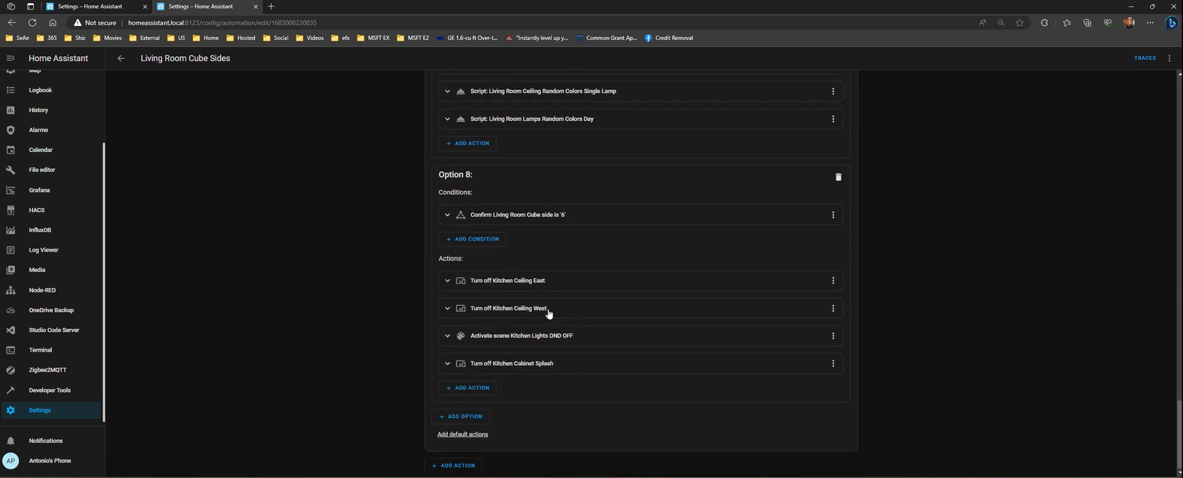
scroll(377, 325, up, 15)
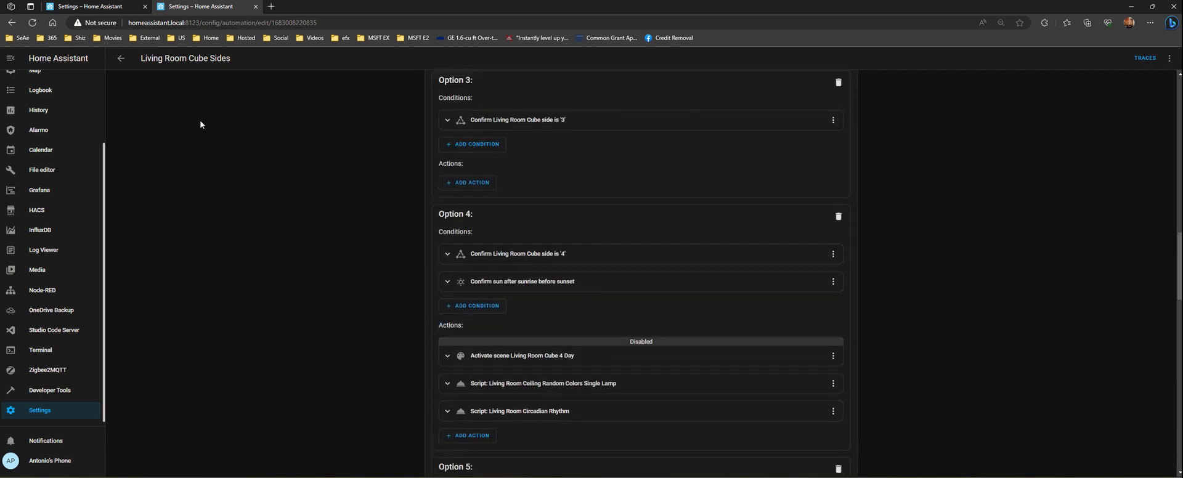
Step: Switch to the Living Room Lamps Cube Side 4 Circadian automation and review its motion trigger, sun condition, script actions and unfinished Choose action
click(111, 8)
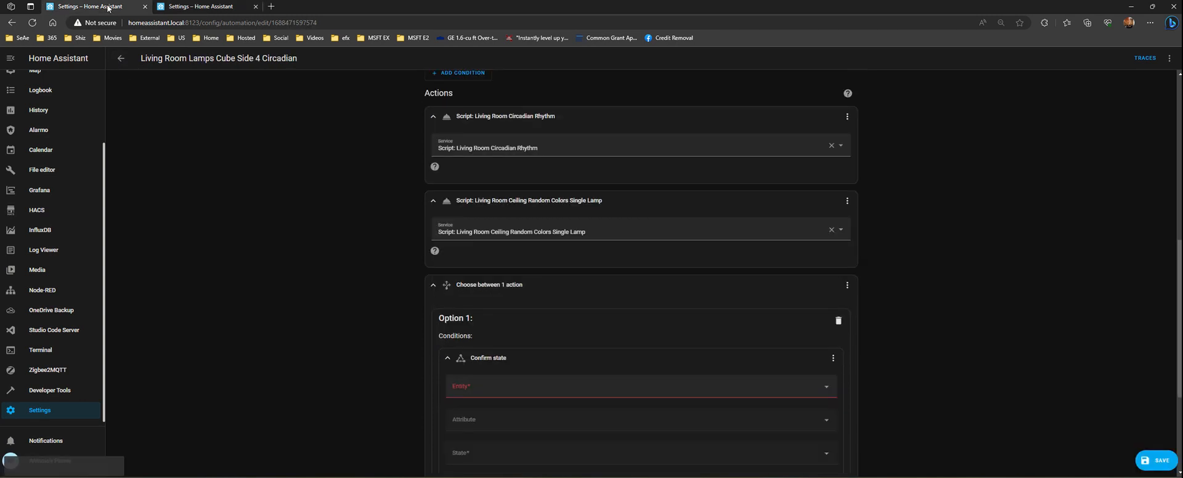
scroll(237, 201, up, 5)
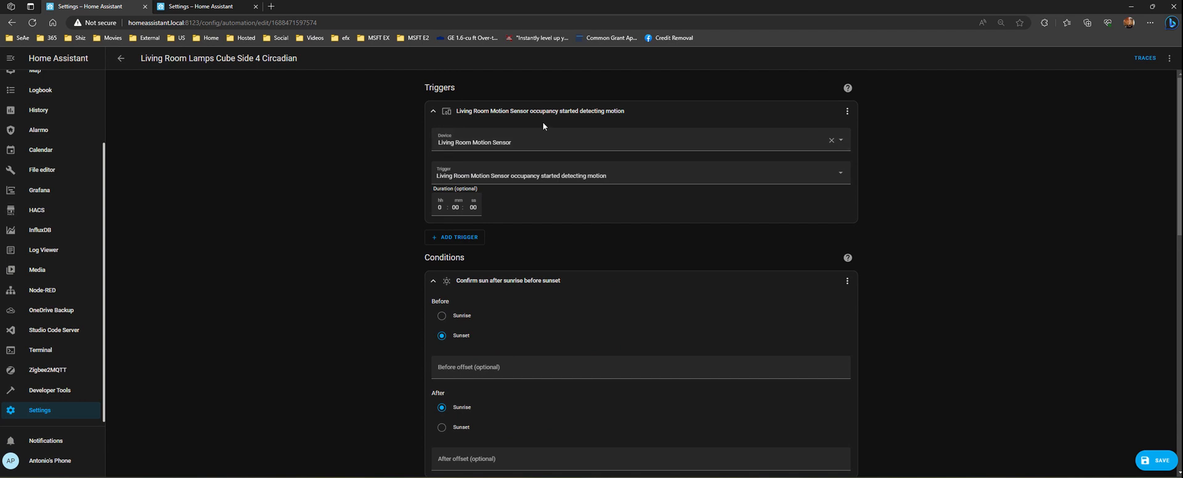
scroll(543, 147, down, 4)
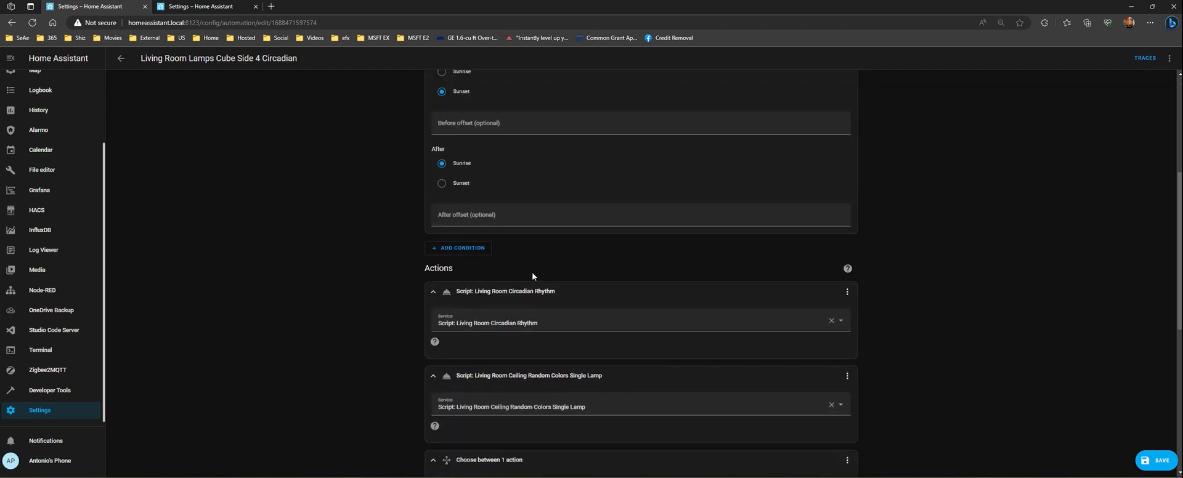
scroll(521, 272, down, 2)
scroll(521, 272, down, 1)
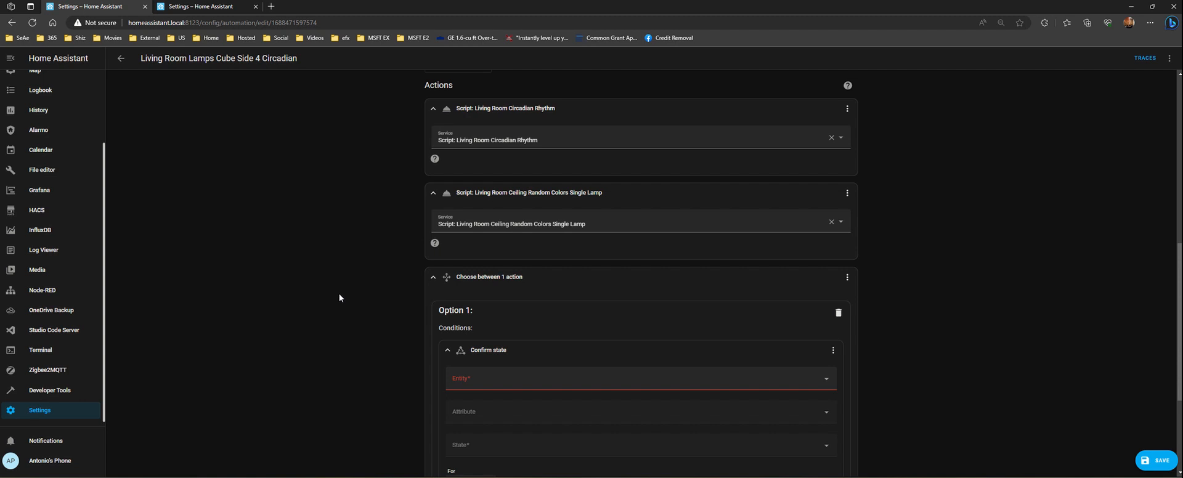
scroll(388, 216, up, 8)
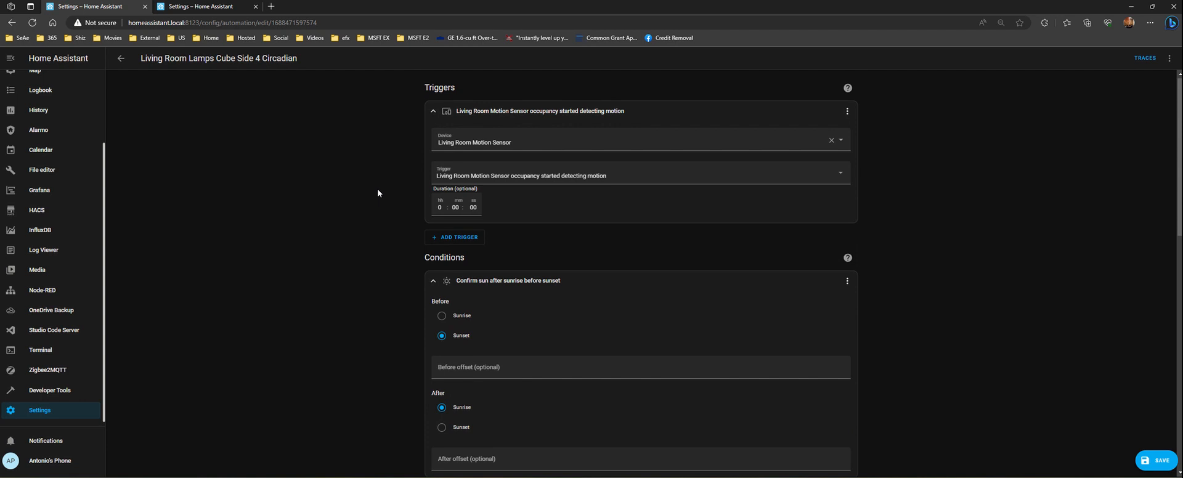
scroll(377, 191, down, 5)
scroll(357, 202, down, 3)
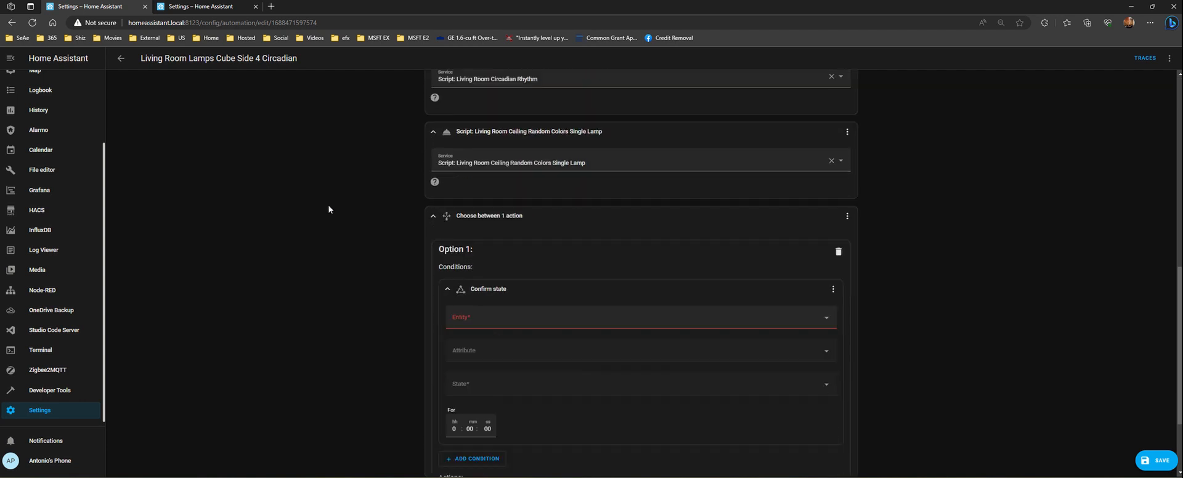
scroll(349, 203, up, 2)
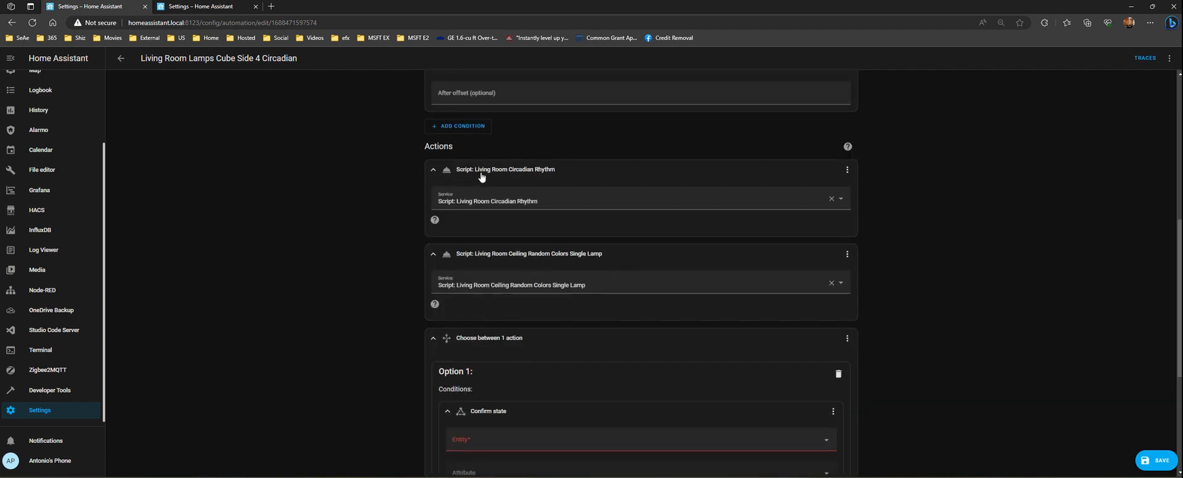
scroll(331, 192, up, 5)
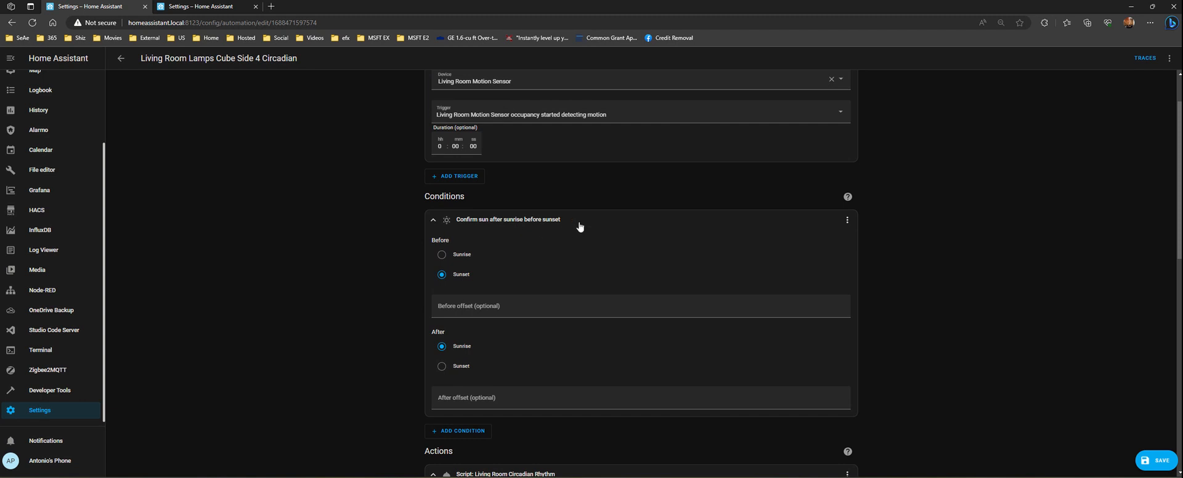
scroll(542, 191, up, 1)
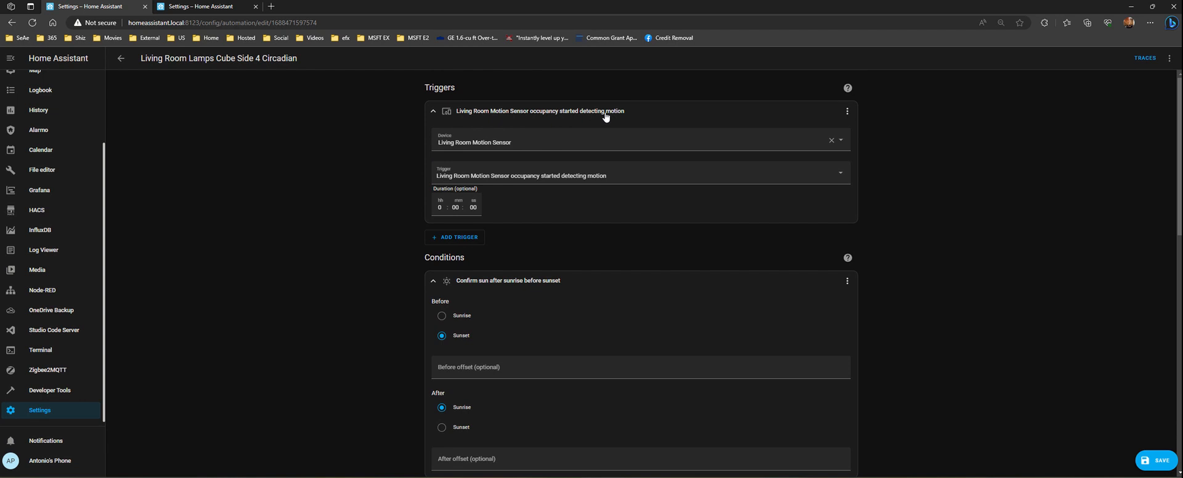
scroll(585, 265, down, 2)
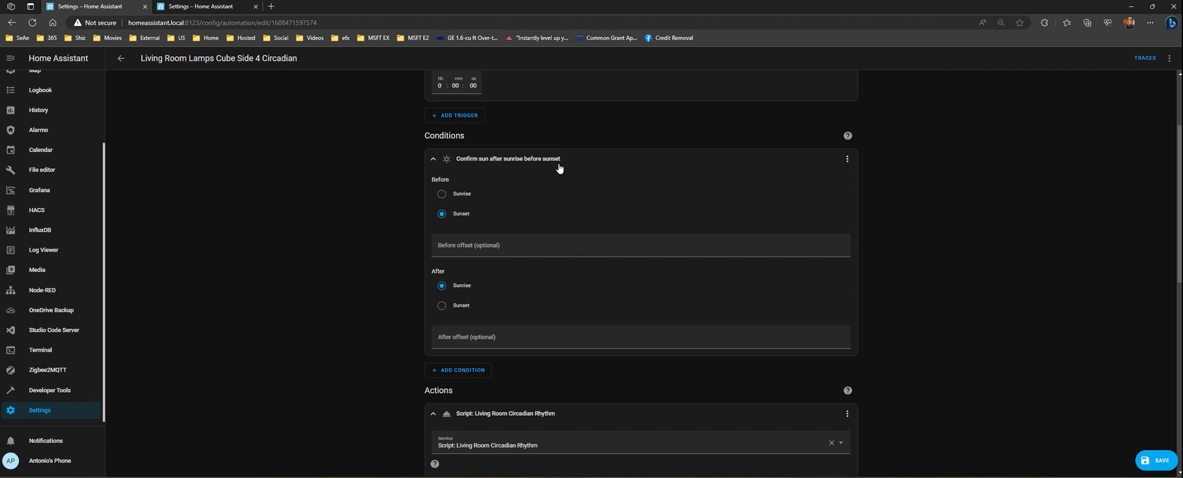
scroll(559, 168, down, 4)
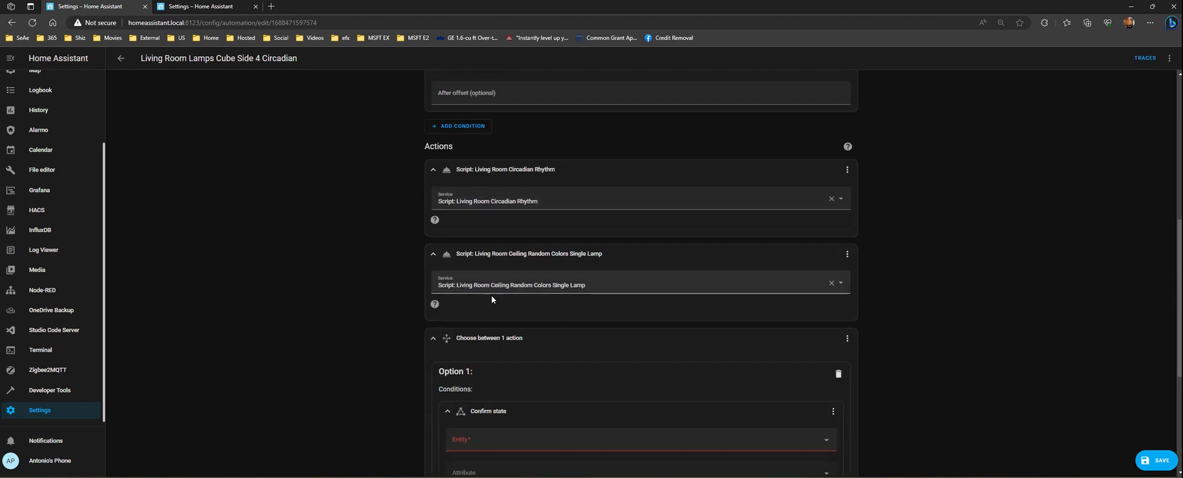
Step: Set the state condition in Option 1 of the Choose action to the Living Room Cube side entity with state 4
scroll(564, 306, down, 3)
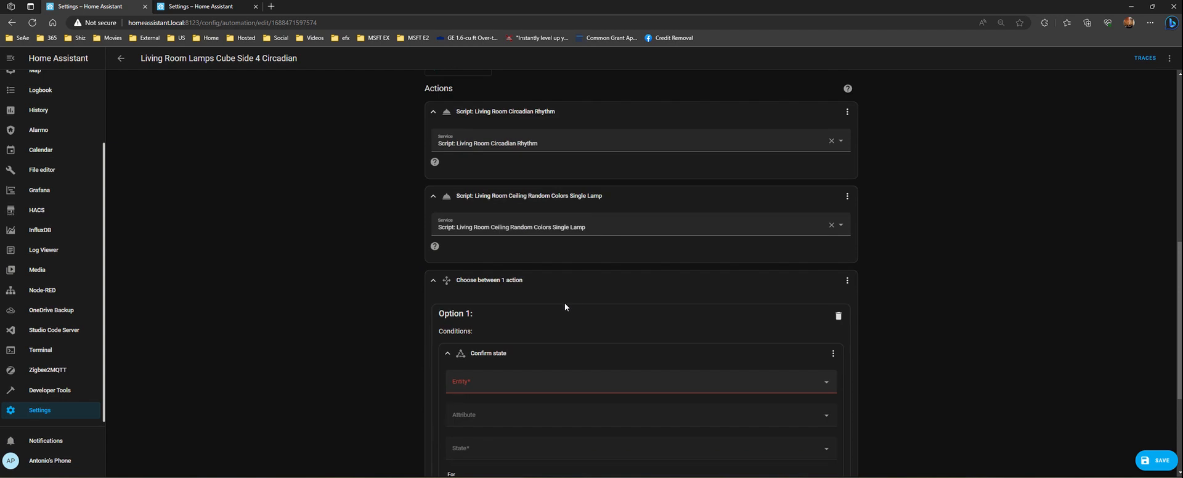
click(509, 256)
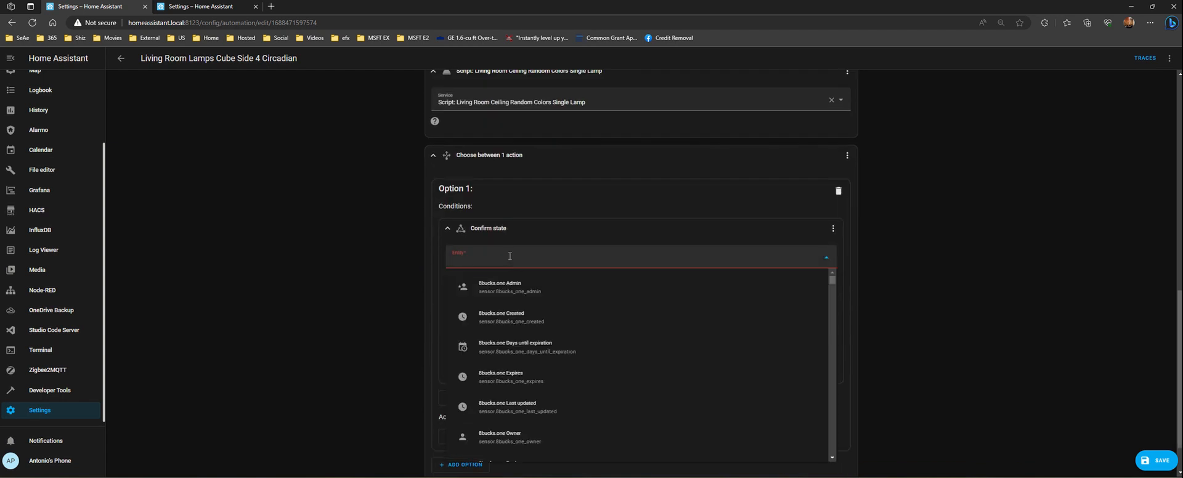
text(liv)
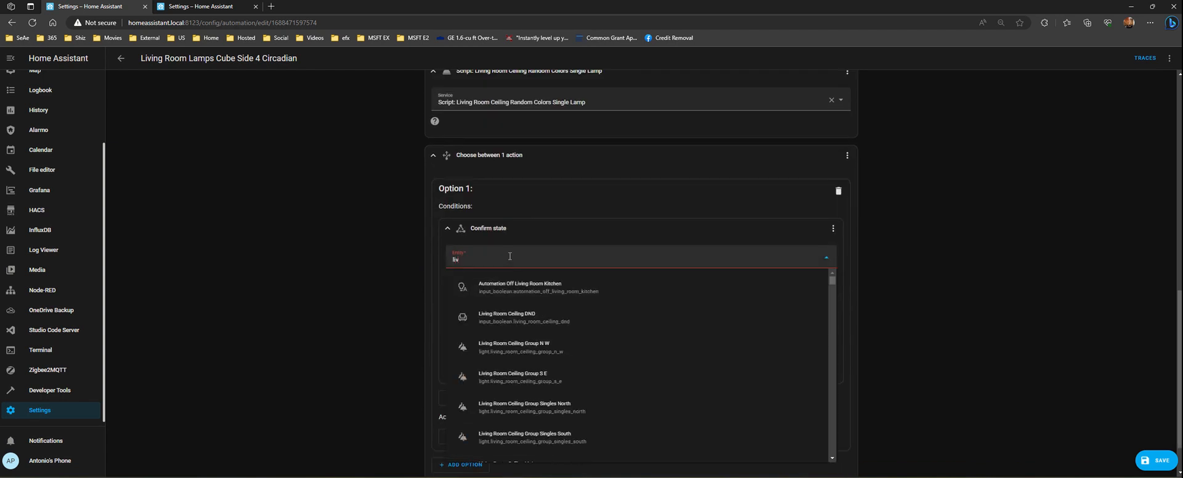
text(ing room cu)
scroll(530, 312, down, 5)
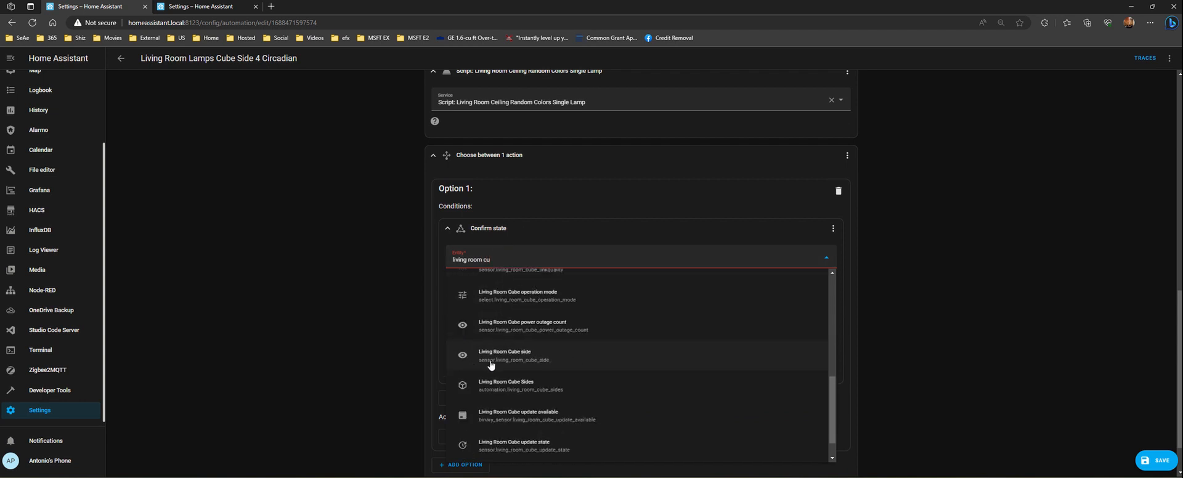
click(536, 354)
click(475, 326)
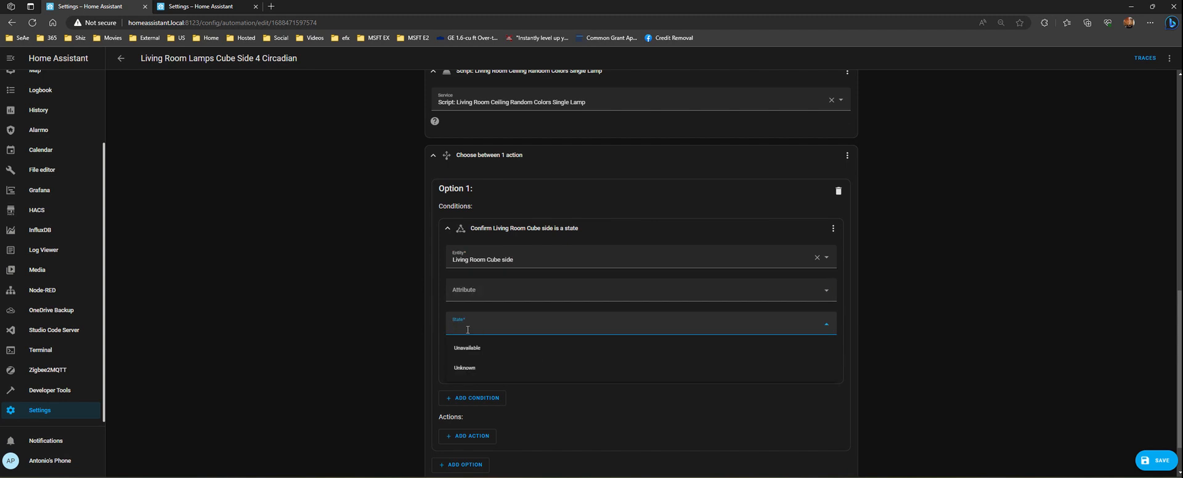
text(4)
click(370, 332)
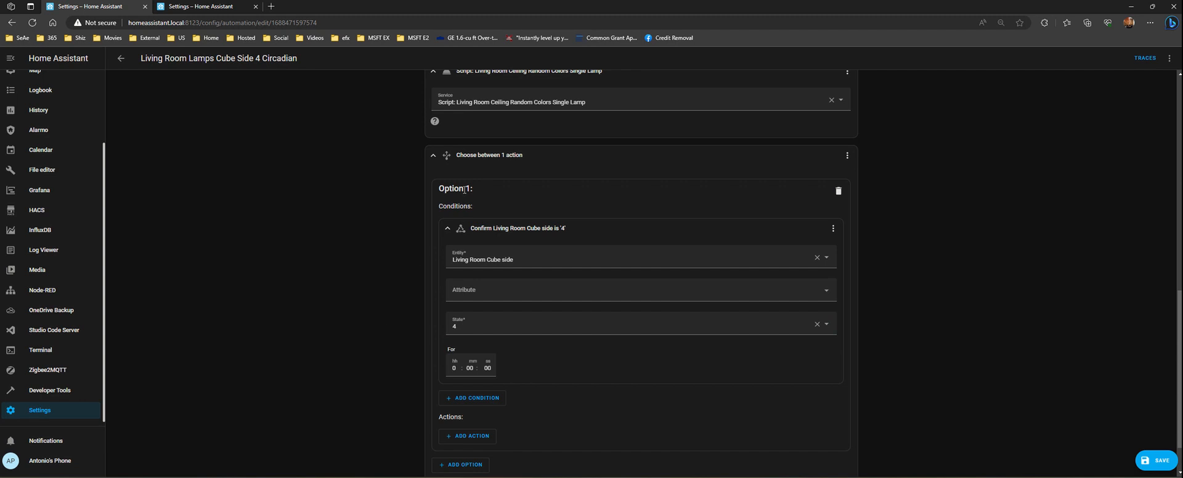
Step: Cut the Living Room Circadian Rhythm script action and paste it into the actions of Option 1 in the Choose block
scroll(353, 220, up, 3)
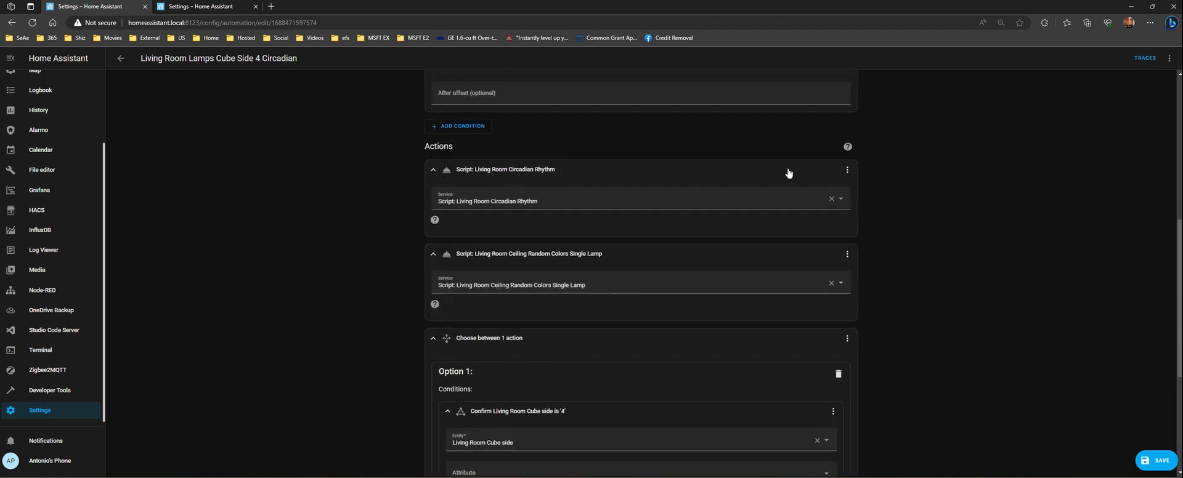
click(846, 170)
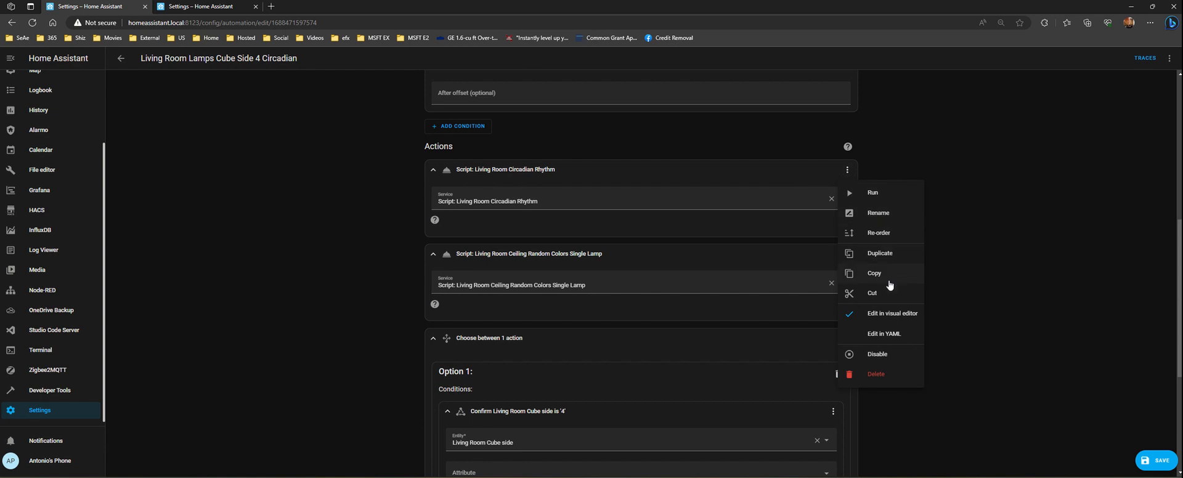
click(888, 295)
scroll(397, 232, down, 4)
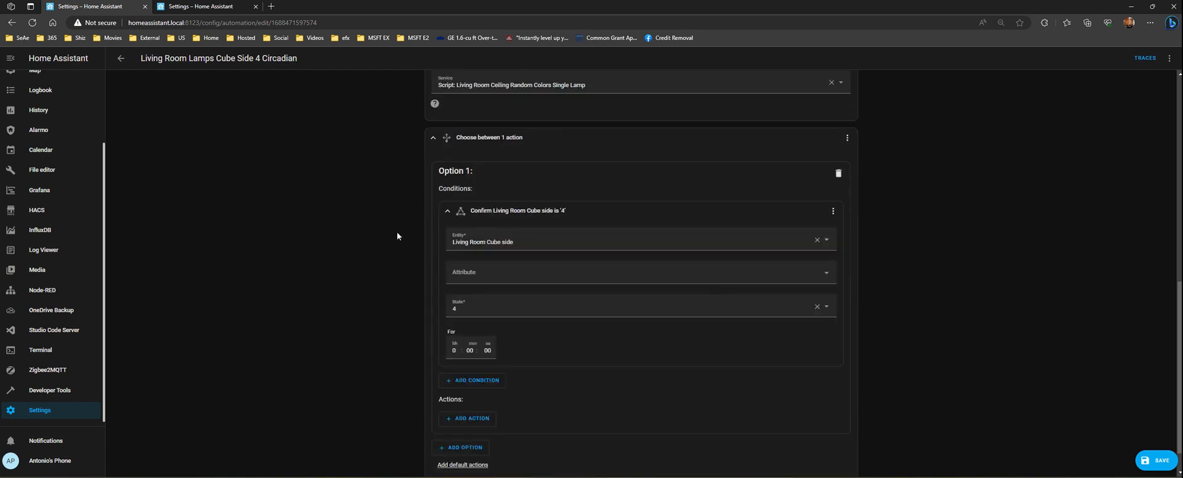
click(468, 385)
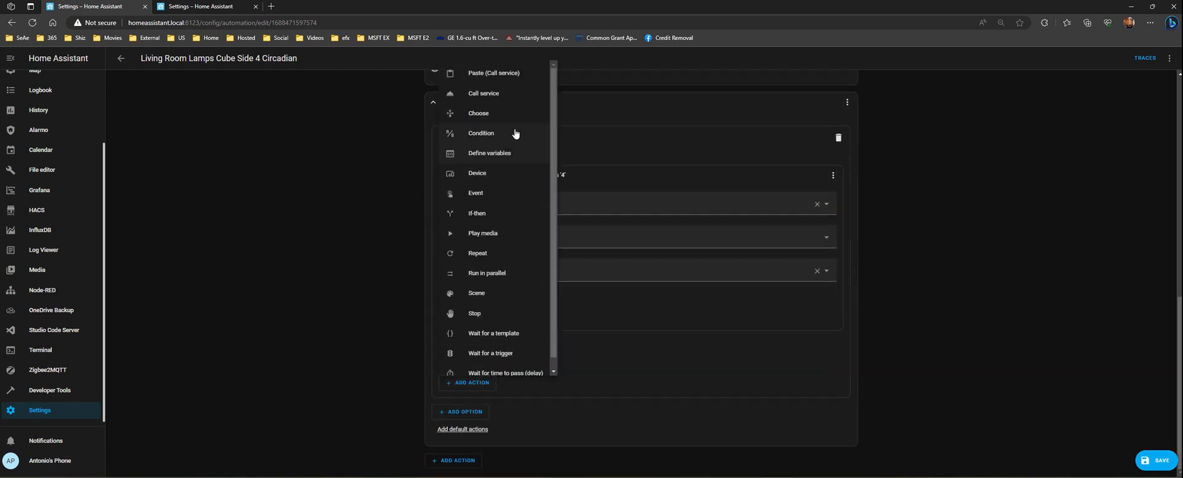
click(510, 75)
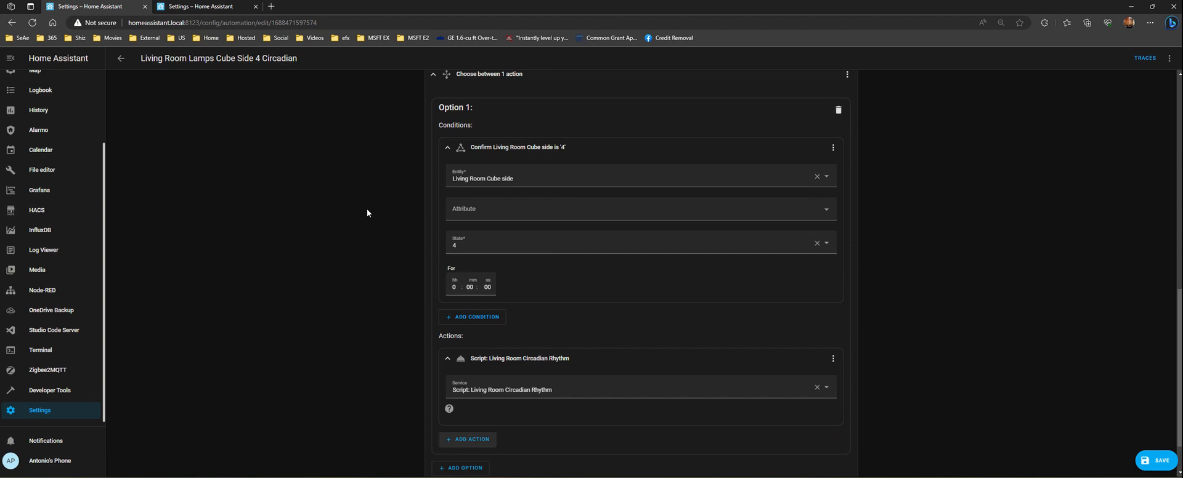
scroll(578, 299, down, 1)
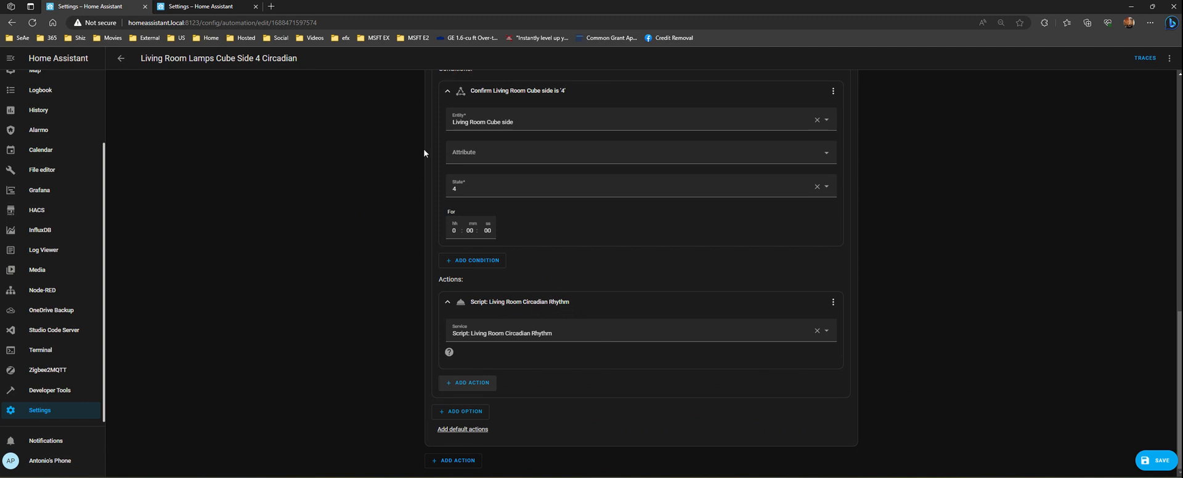
Step: Switch to the Living Room Cube Sides browser tab, leave that automation, and open the Living Room Circadian Rhythm script from the scripts list
click(230, 13)
scroll(619, 245, up, 15)
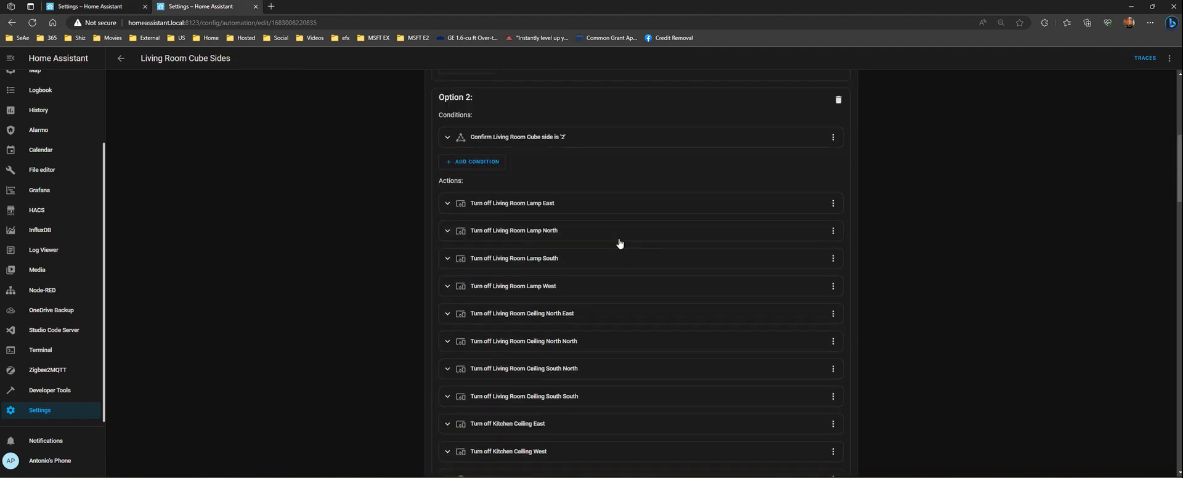
click(121, 58)
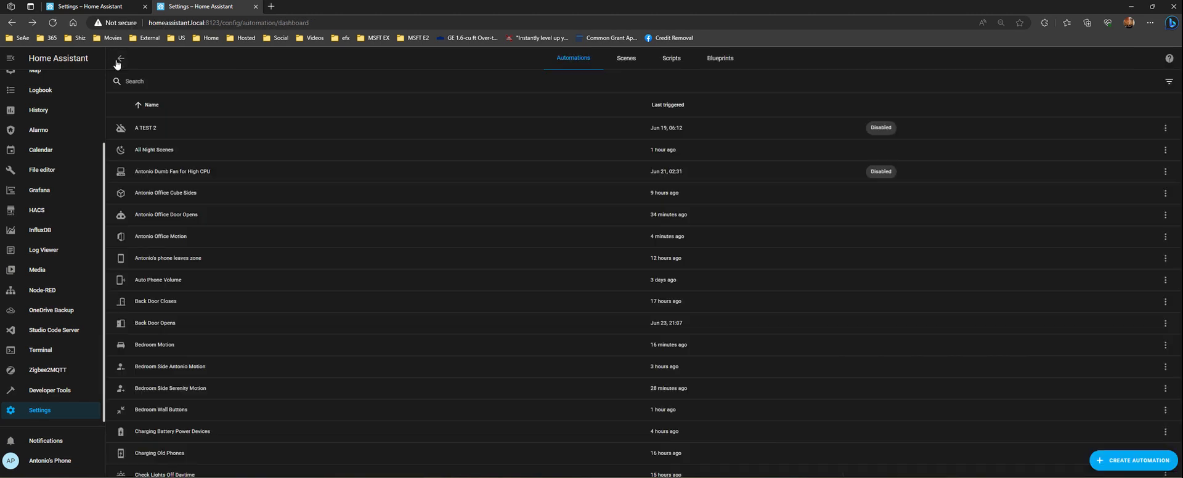
click(670, 59)
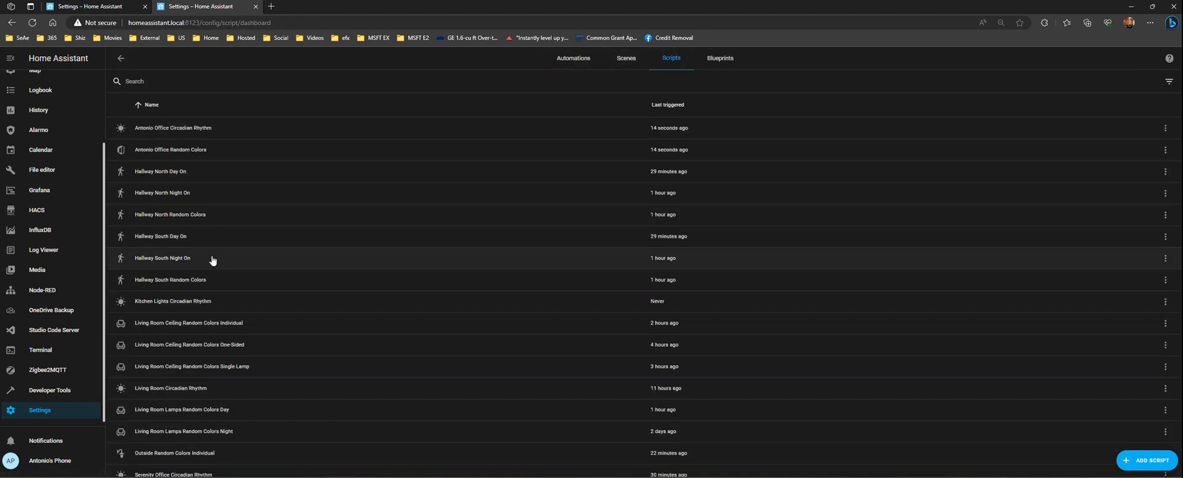
click(176, 390)
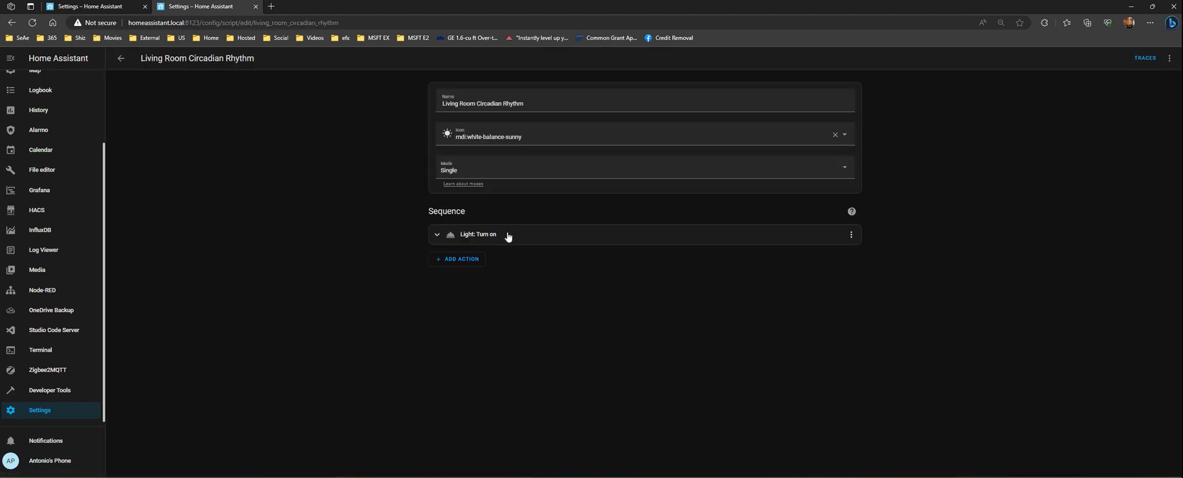
Step: Expand the script's Light: Turn on action and highlight the kelvin template that reads colortemp from sensor.circadian_values
click(505, 235)
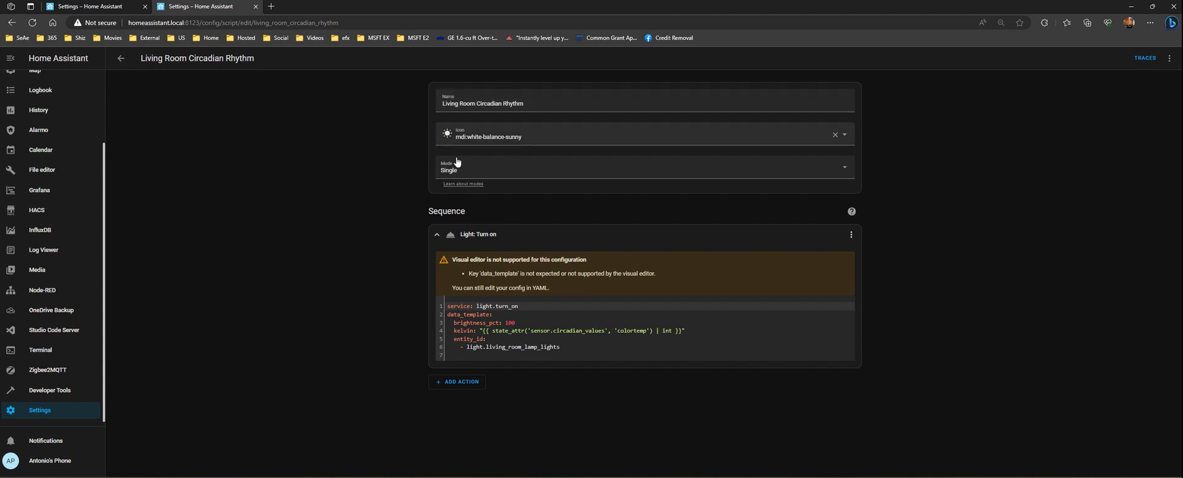
drag(485, 331, 685, 331)
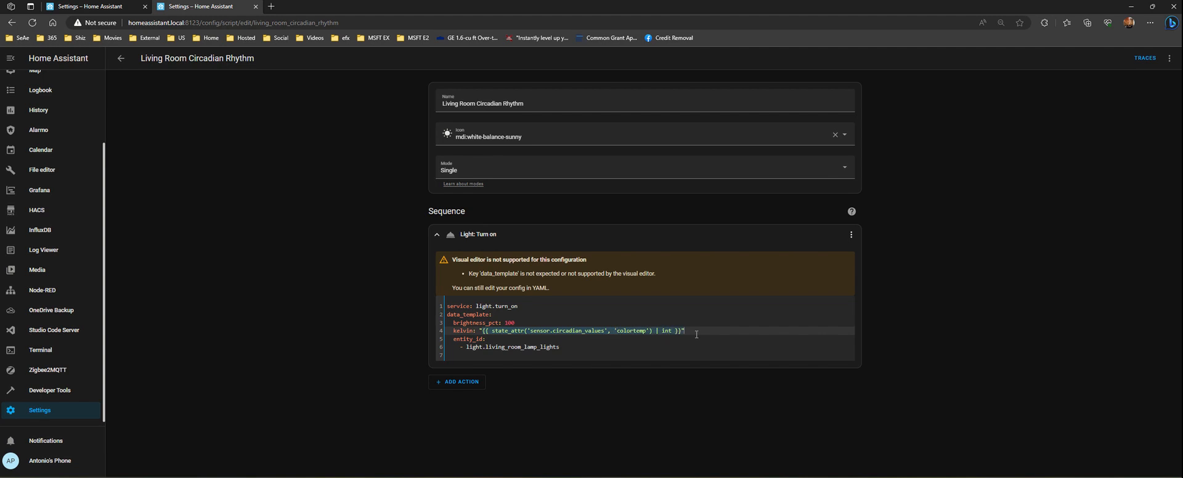
click(591, 334)
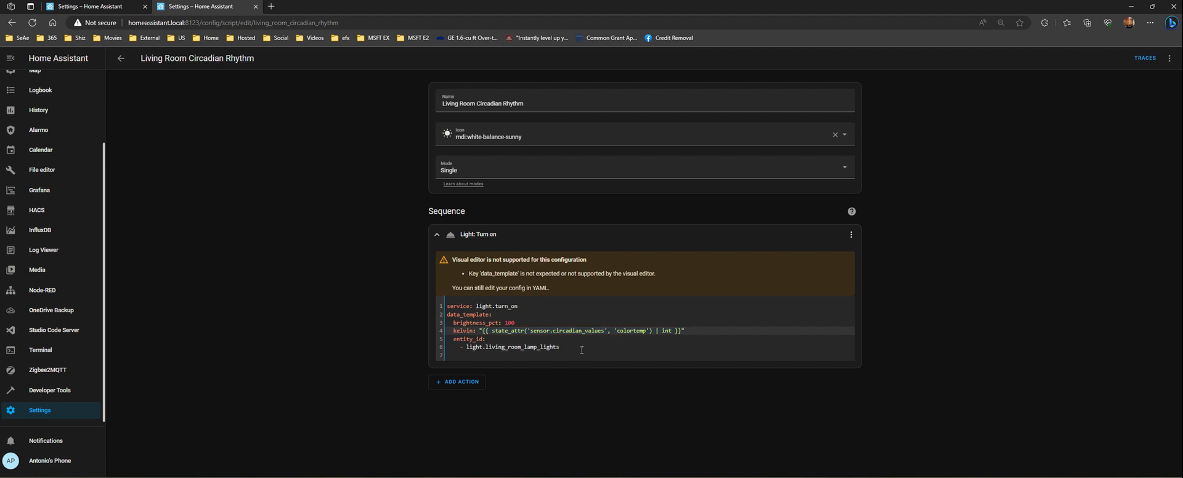
Step: Inspect the lamp light entity targeted by the Living Room Circadian Rhythm script, then return to the Cube Side 4 automation
click(566, 346)
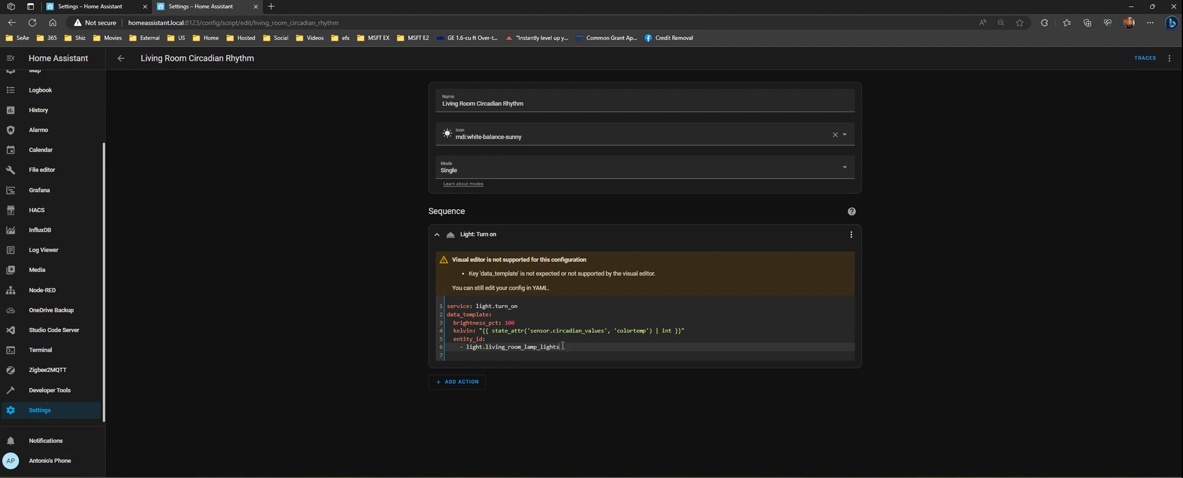
drag(562, 347, 466, 347)
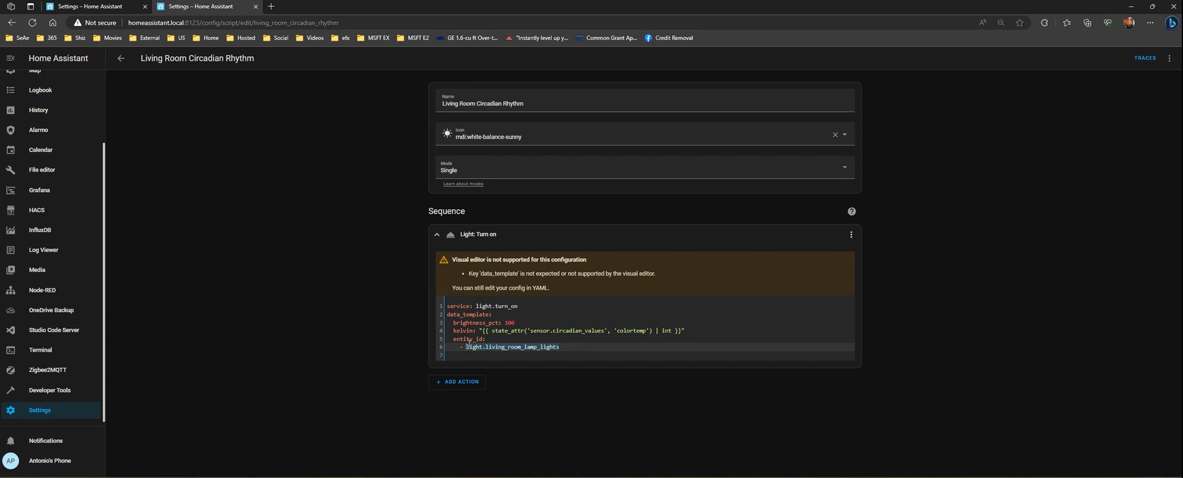
click(464, 339)
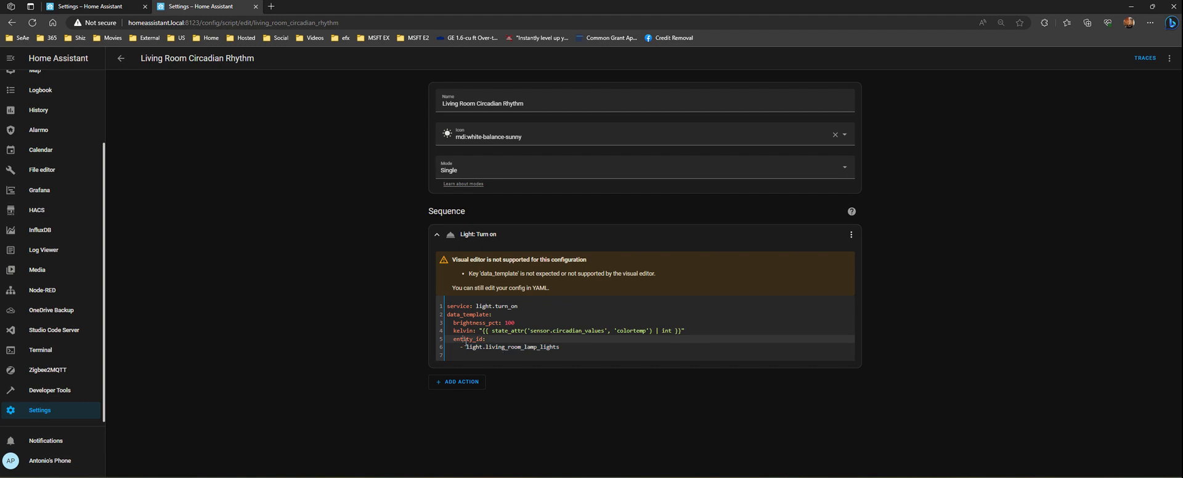
click(121, 58)
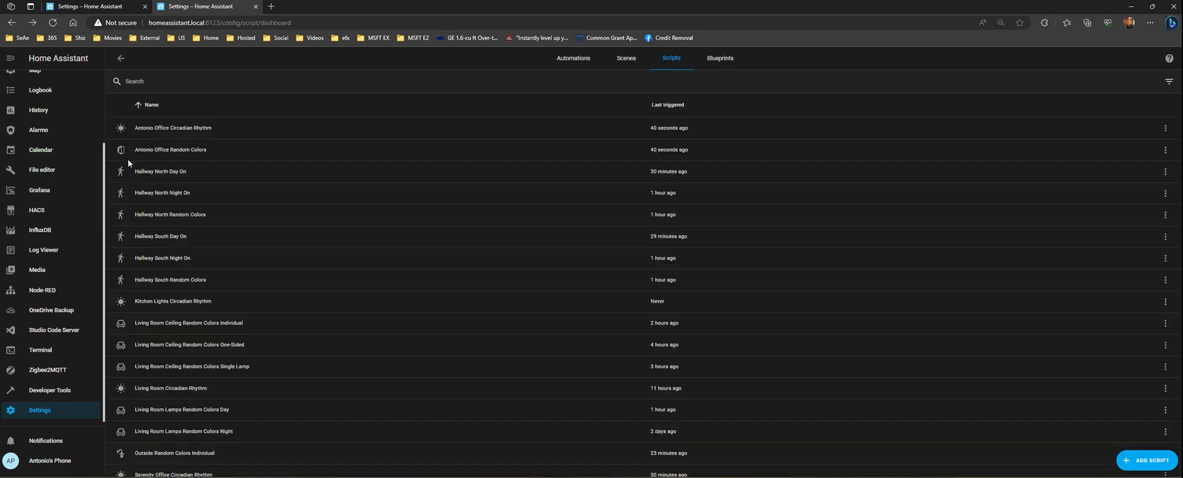
click(125, 5)
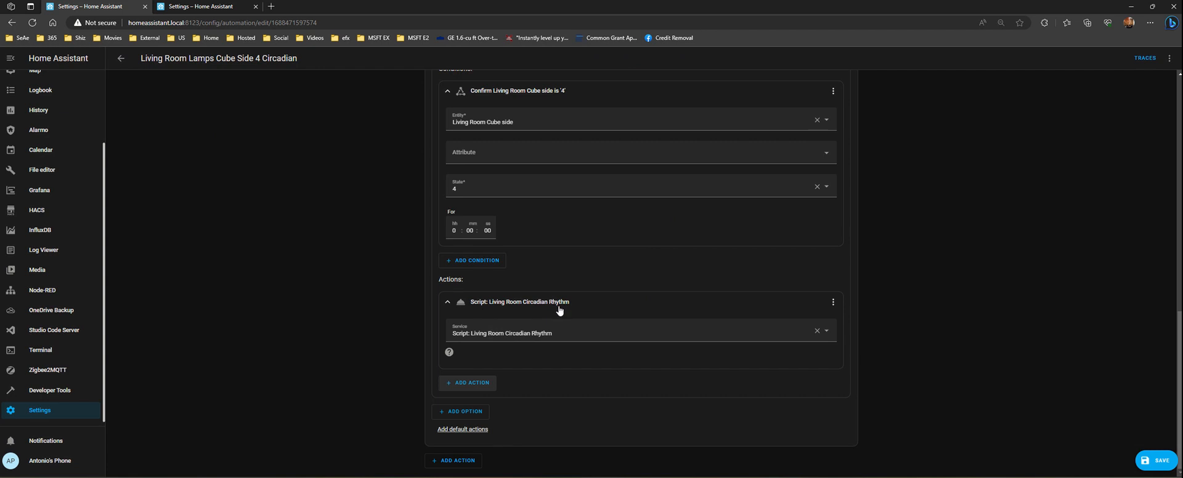
Step: Move the Living Room Ceiling Random Colors Single Lamp script action from the top-level actions into Option 1's actions
scroll(411, 267, up, 10)
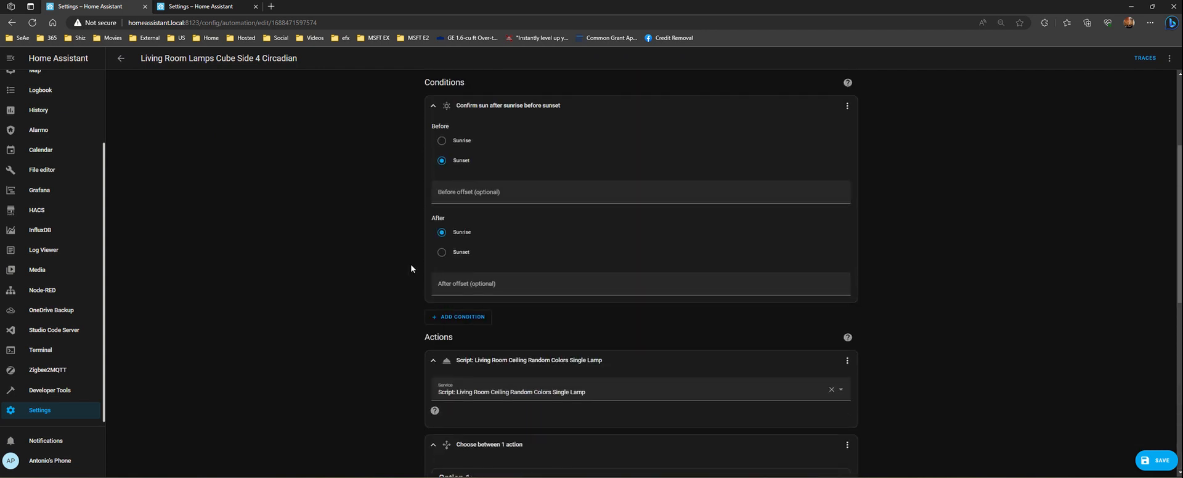
scroll(411, 268, down, 2)
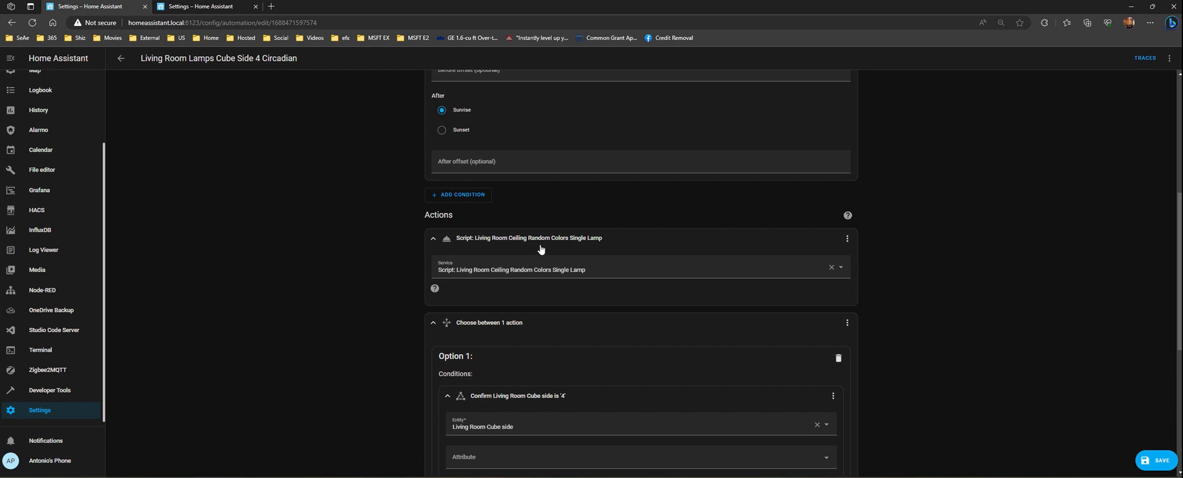
click(846, 240)
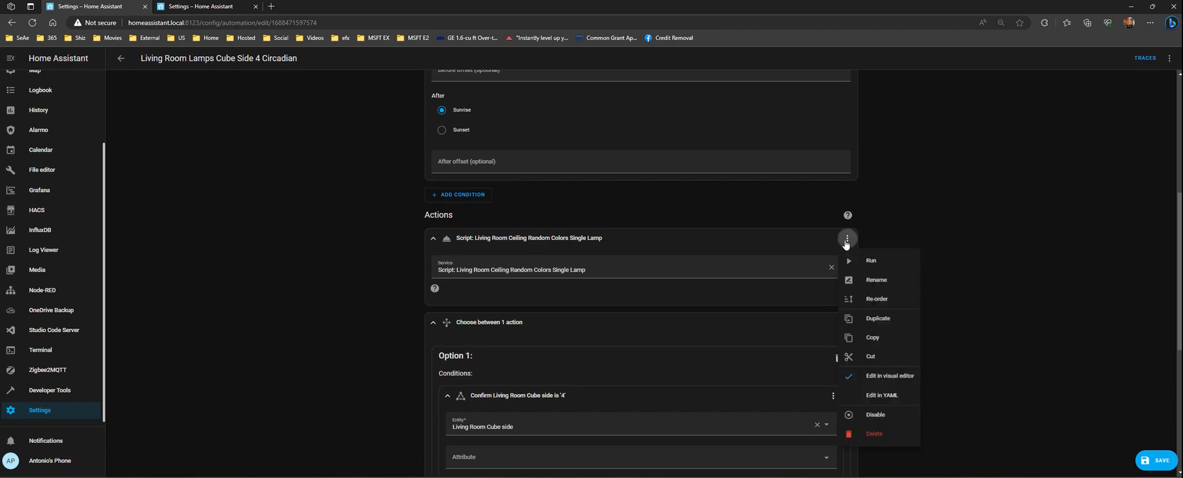
click(874, 362)
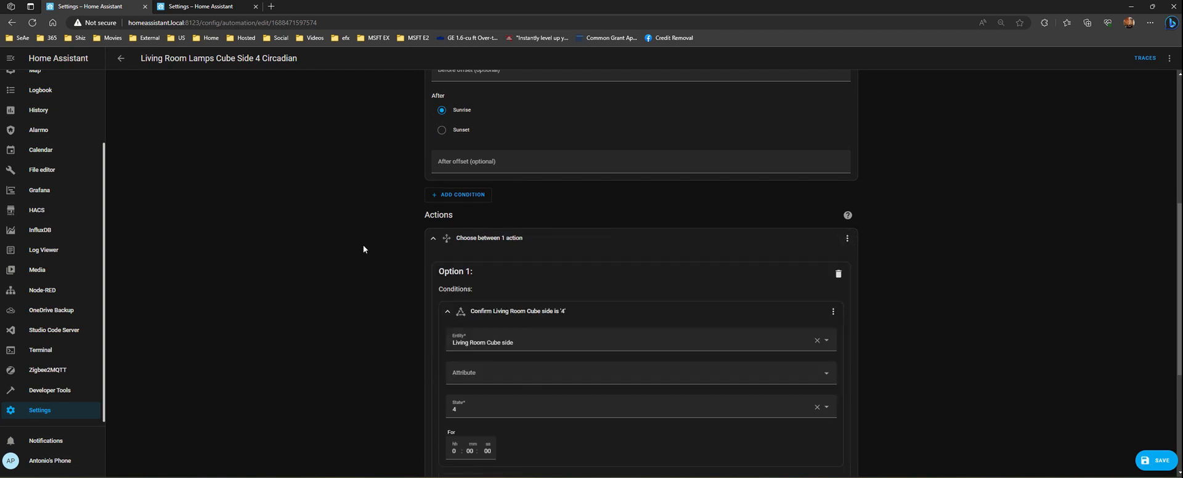
scroll(344, 282, down, 3)
scroll(394, 326, down, 1)
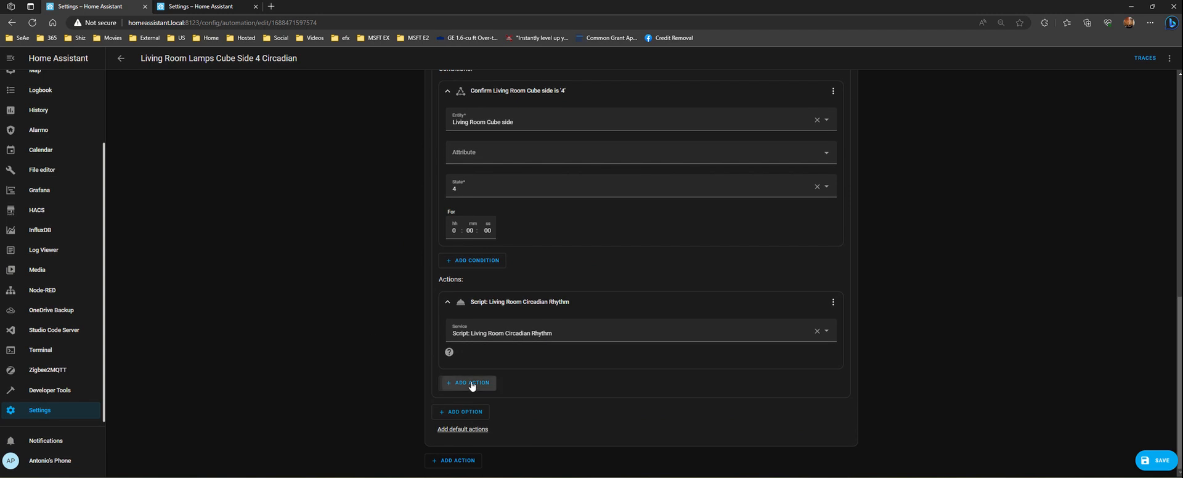
click(468, 383)
click(489, 74)
scroll(550, 327, down, 1)
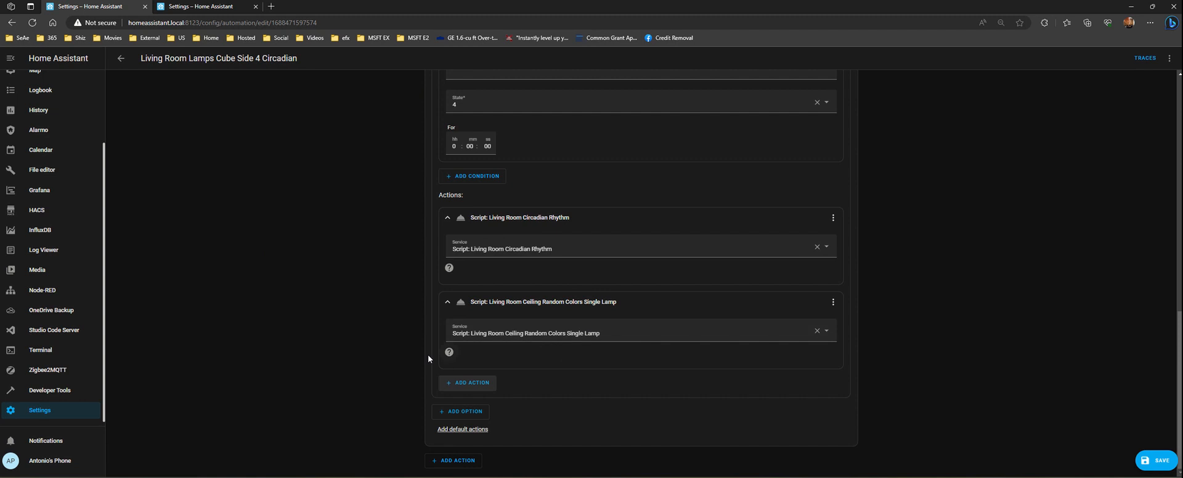
Step: Add a second option to the choose action and give it a State condition
scroll(335, 279, up, 2)
scroll(335, 281, up, 2)
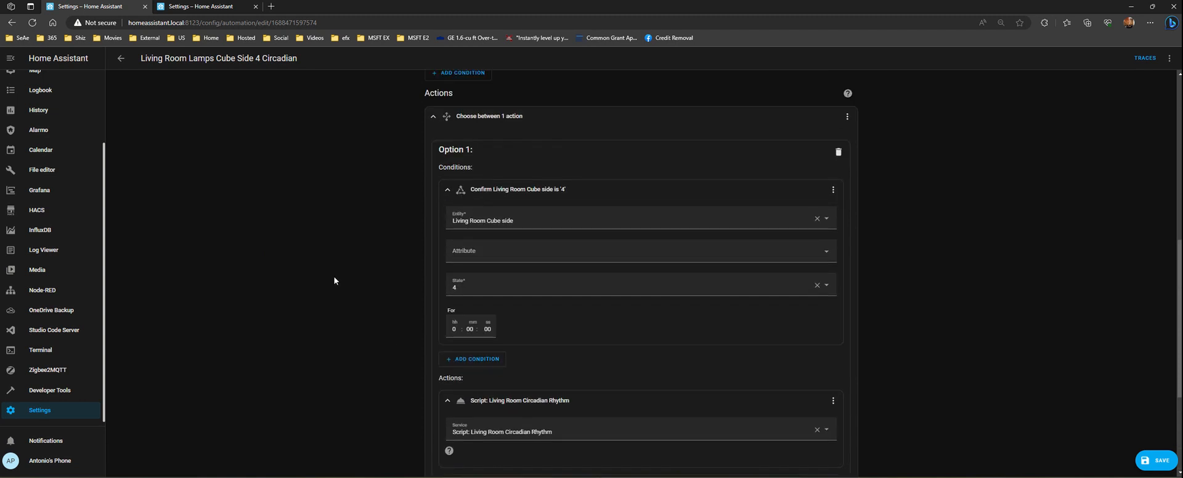
scroll(333, 280, up, 2)
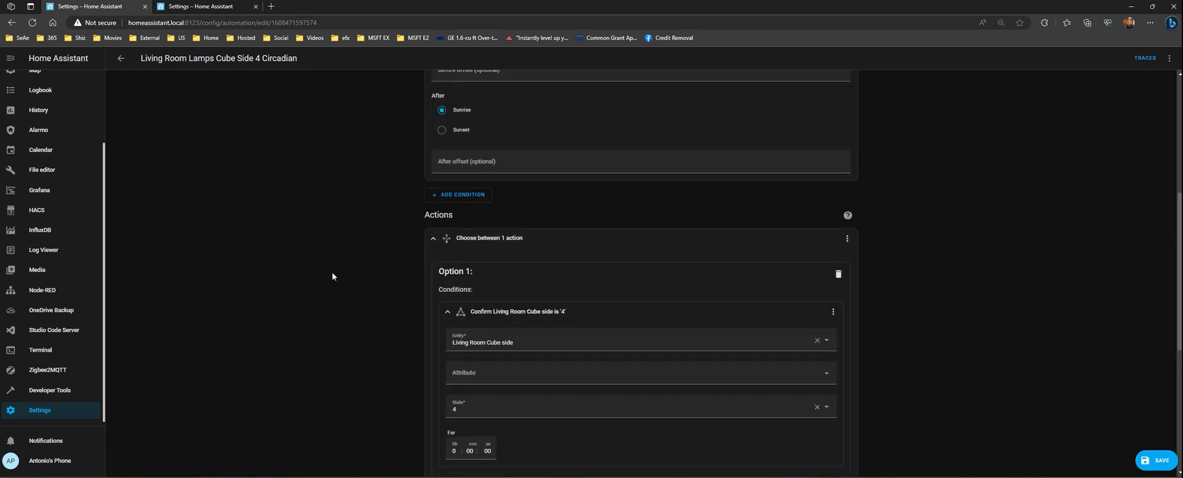
scroll(332, 276, up, 5)
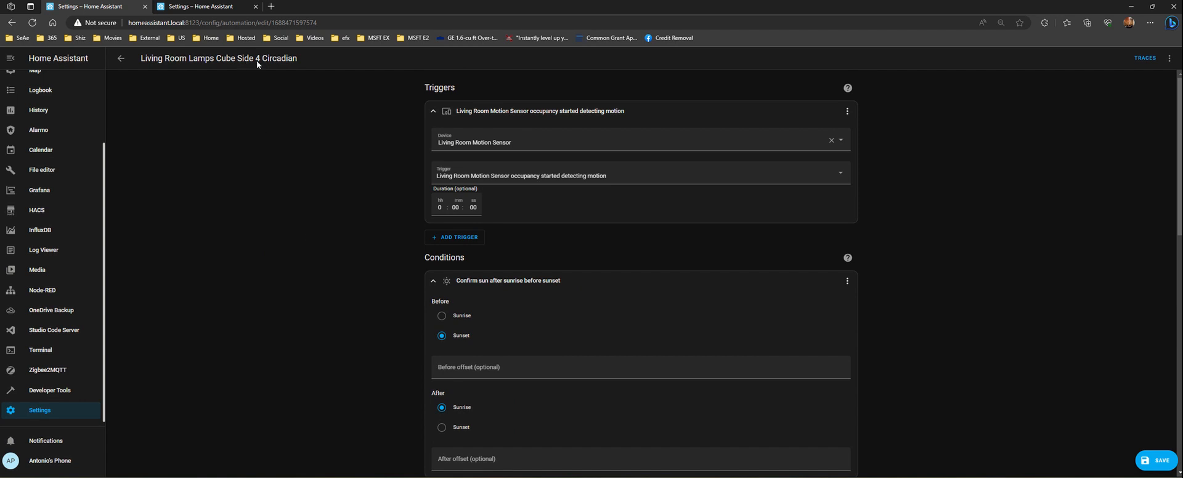
scroll(343, 250, down, 10)
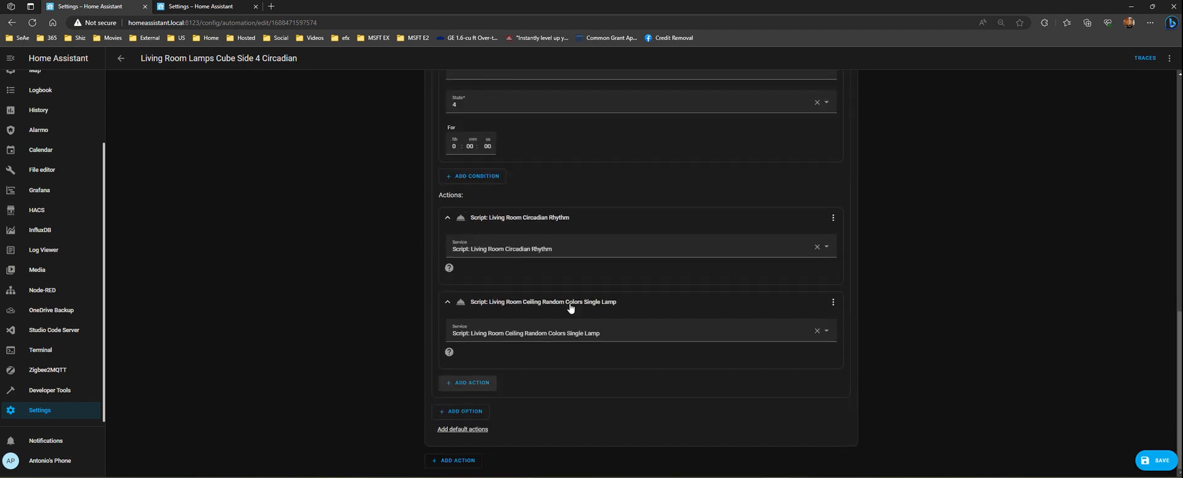
click(462, 412)
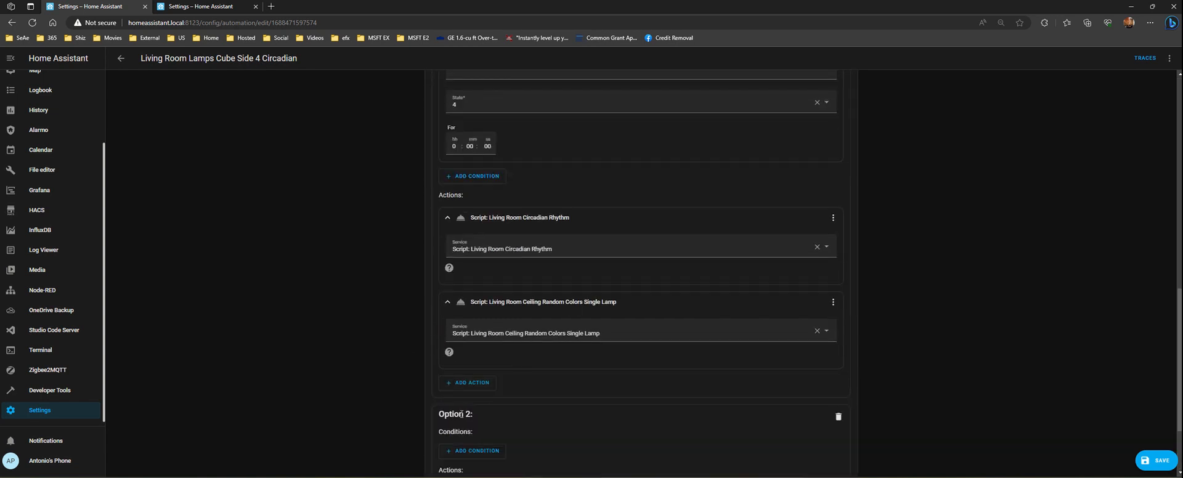
scroll(371, 367, down, 2)
click(486, 344)
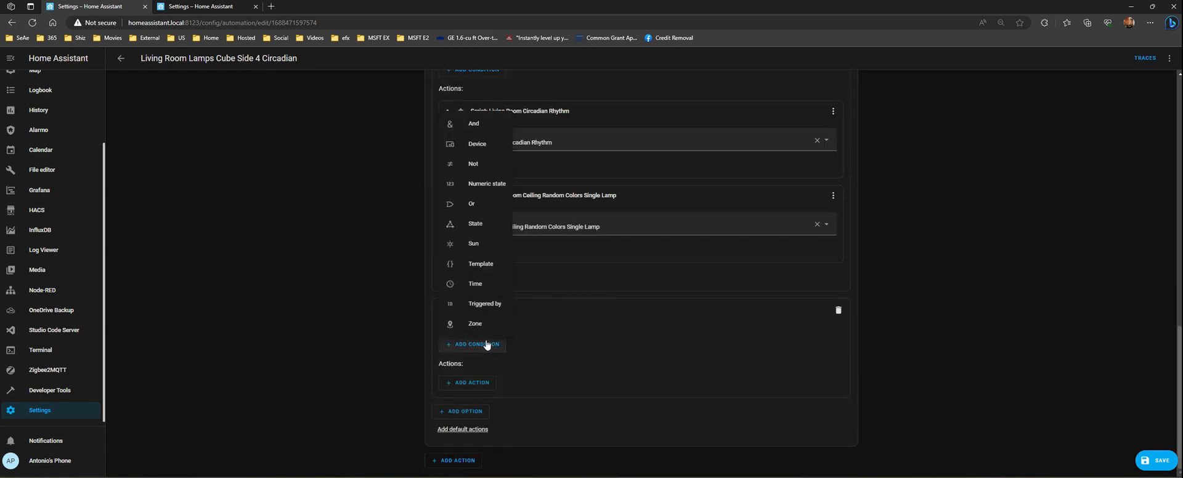
click(489, 223)
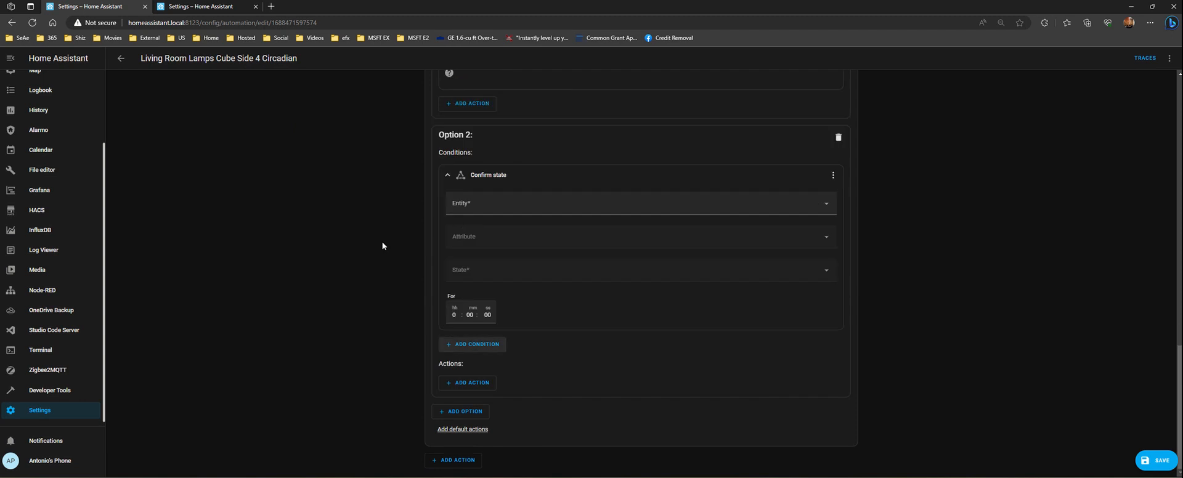
Step: Set Option 2's condition to the Living Room Cube side entity with state 5
click(491, 206)
text(c)
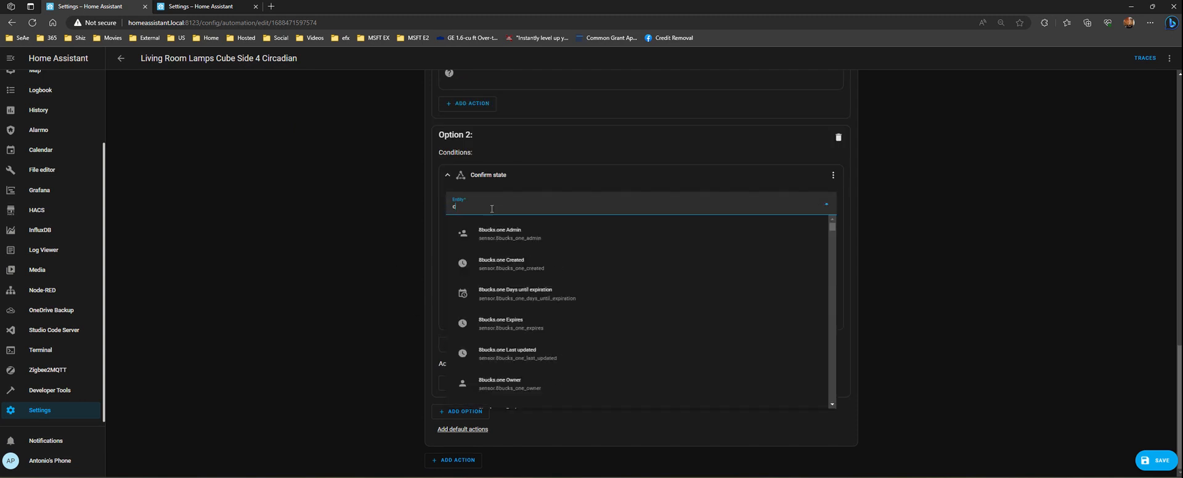
text(ube)
scroll(532, 320, down, 10)
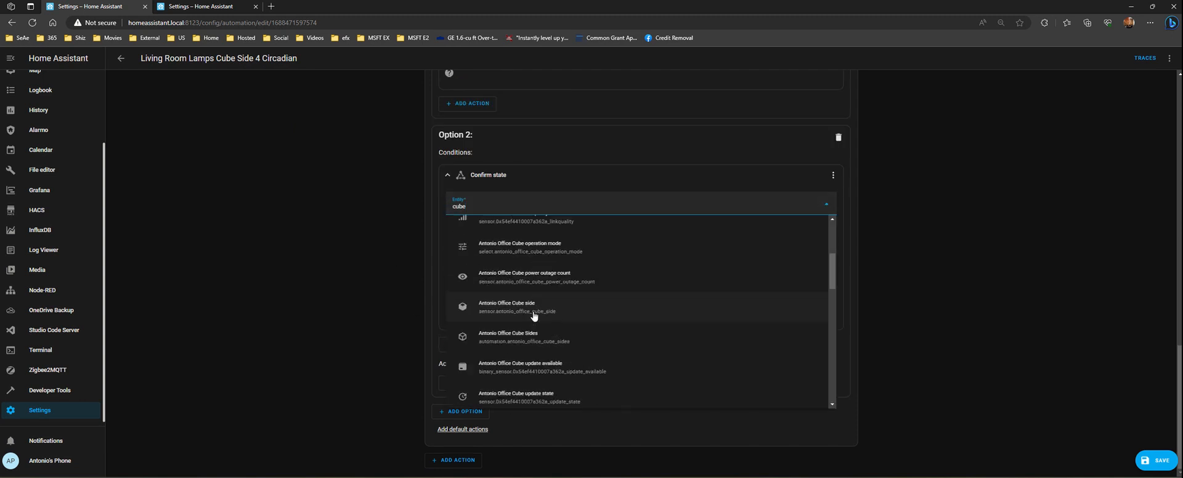
scroll(542, 340, down, 3)
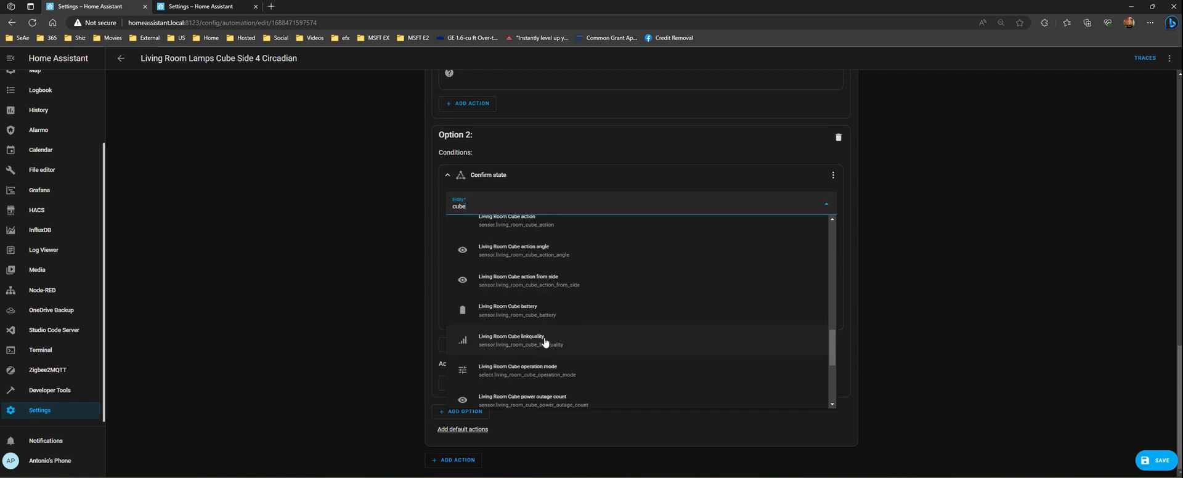
click(544, 353)
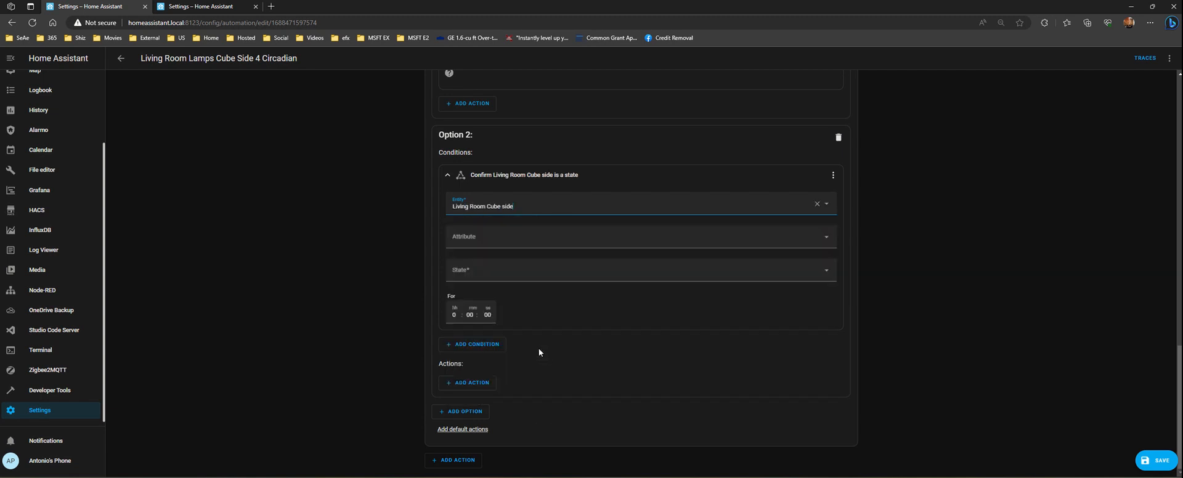
click(478, 273)
text(5)
Step: Copy the Living Room Ceiling Random Colors Single Lamp action from Option 1 and paste it twice into Option 2's actions
scroll(370, 304, up, 7)
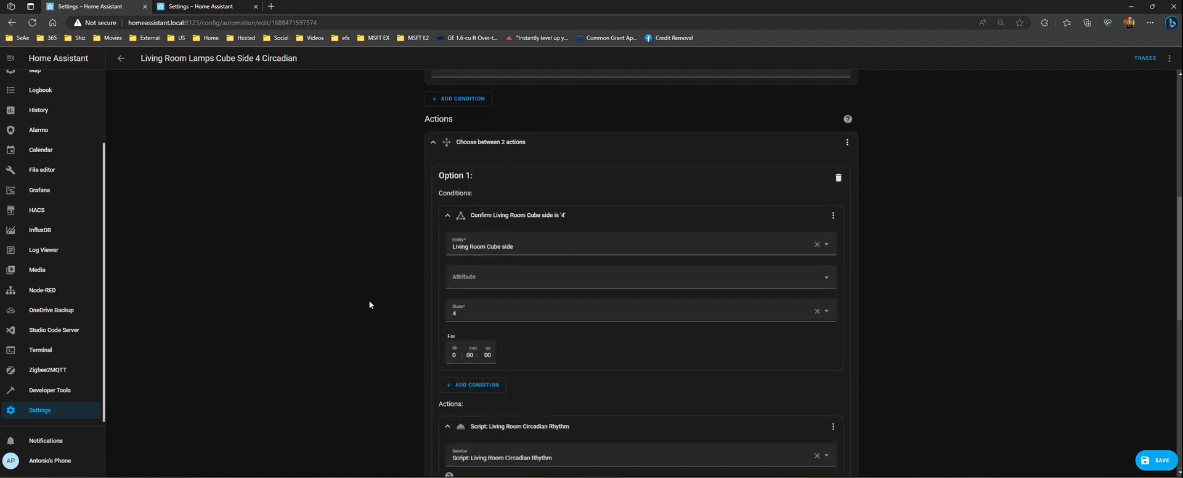
scroll(492, 329, down, 5)
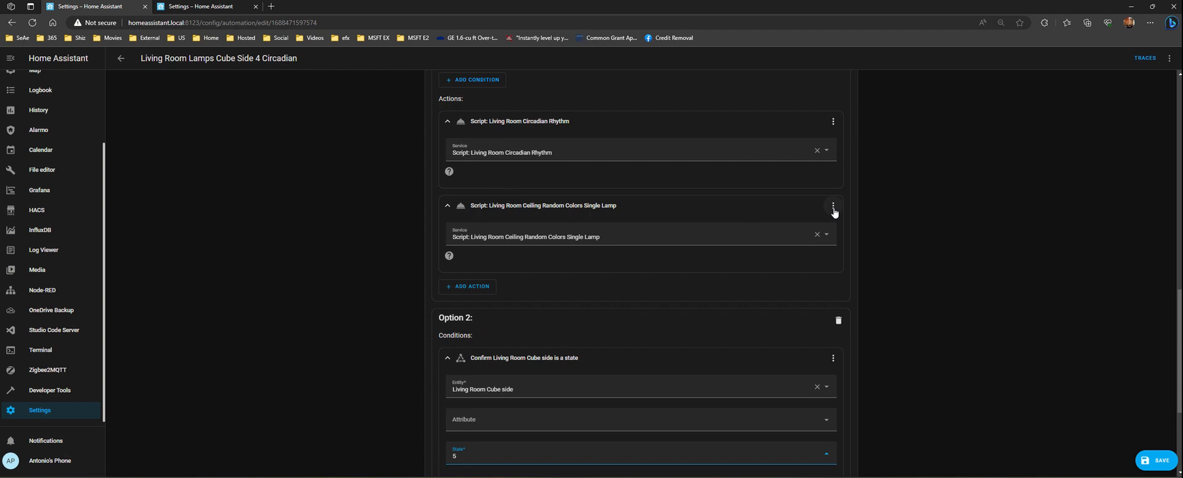
click(834, 208)
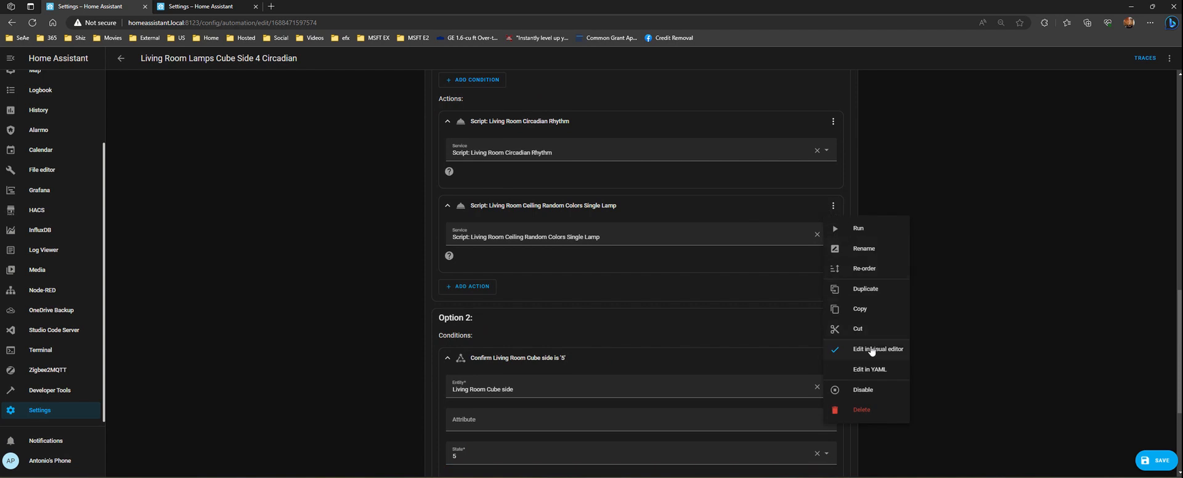
click(863, 312)
scroll(337, 274, down, 3)
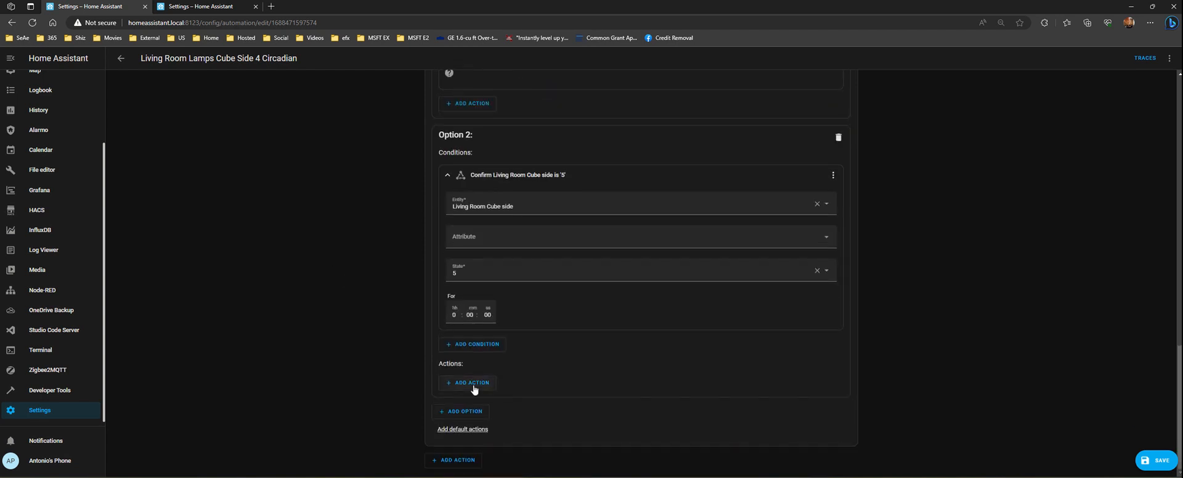
click(474, 382)
click(527, 72)
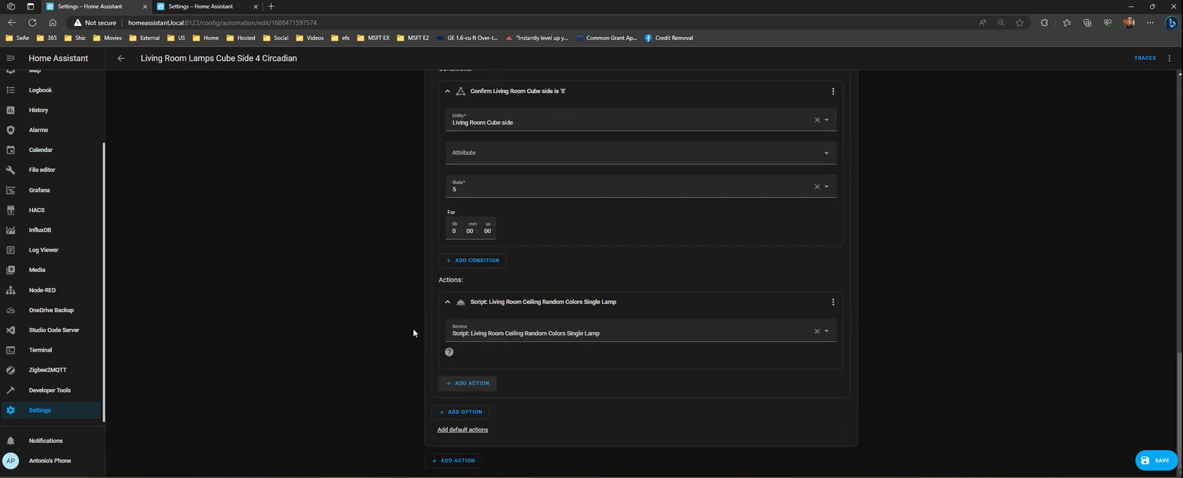
click(462, 387)
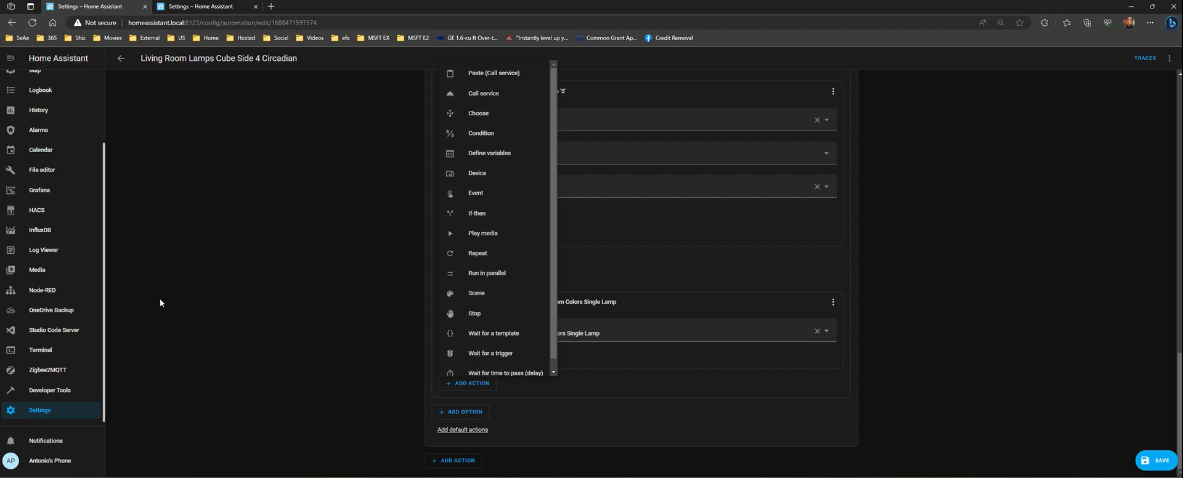
click(483, 74)
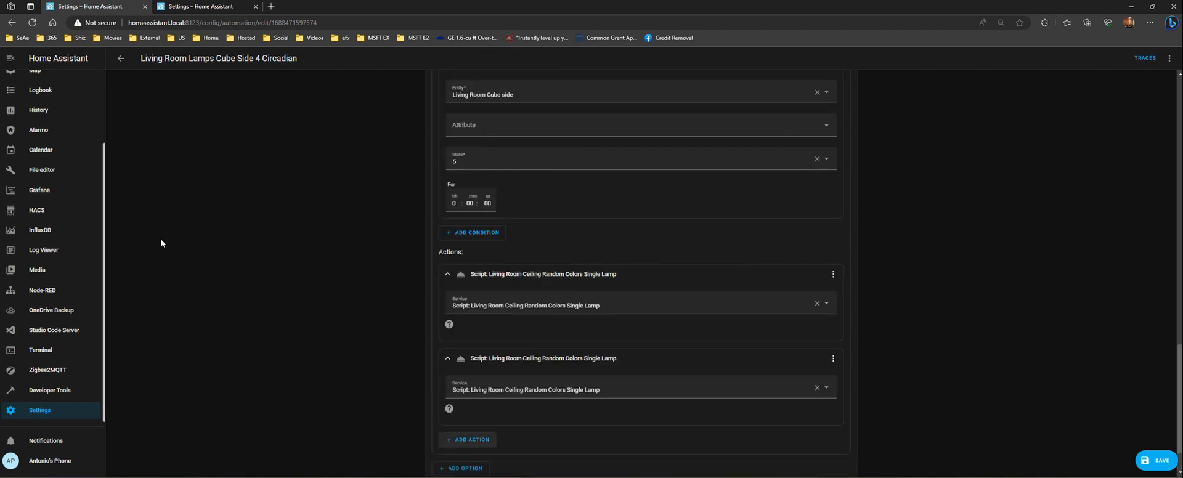
Step: Add a service call to Option 2 that runs the Living Room Lamps Random Colors Day script
click(466, 440)
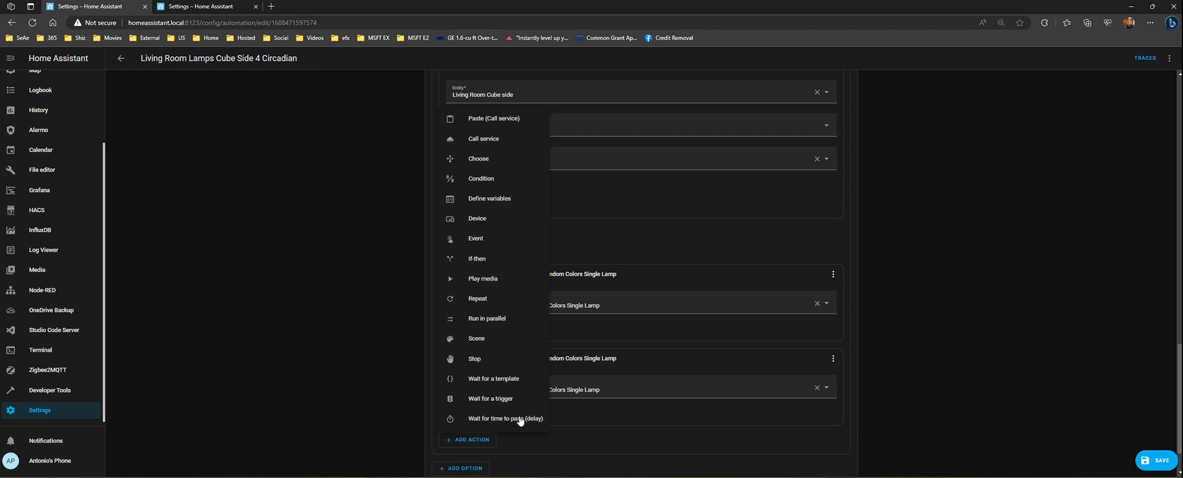
click(492, 139)
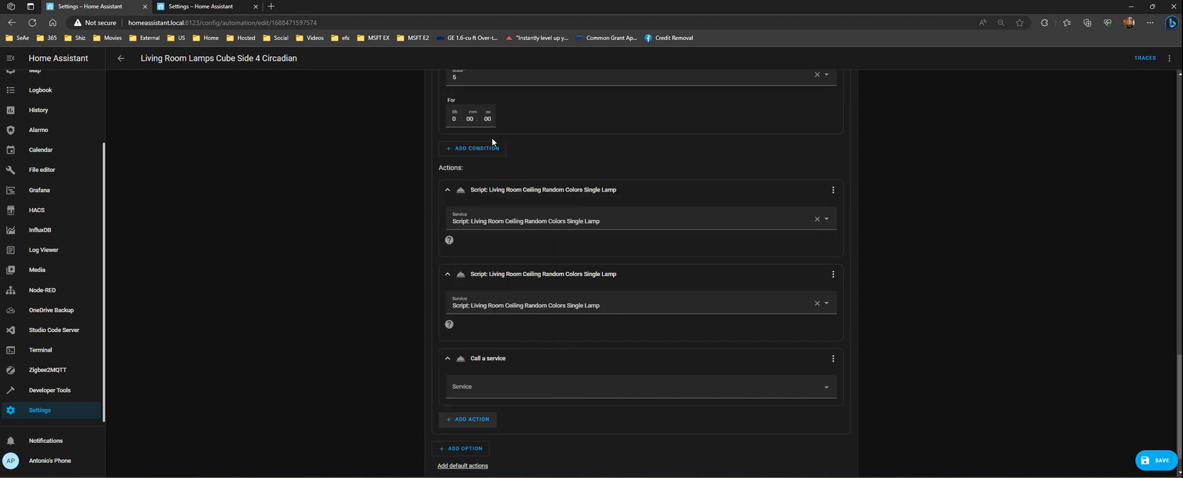
click(528, 391)
text(script)
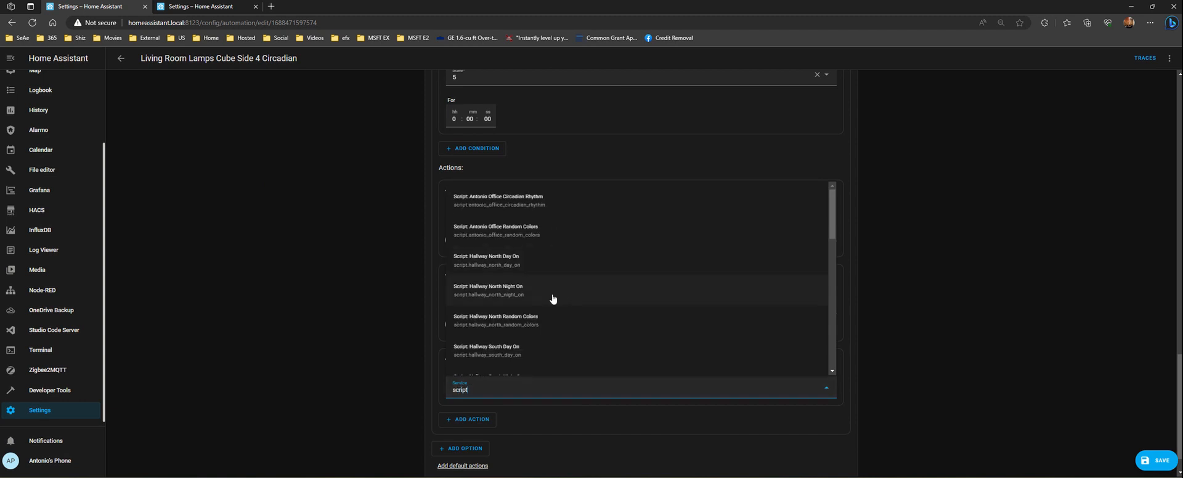
scroll(550, 298, down, 1)
scroll(487, 274, down, 5)
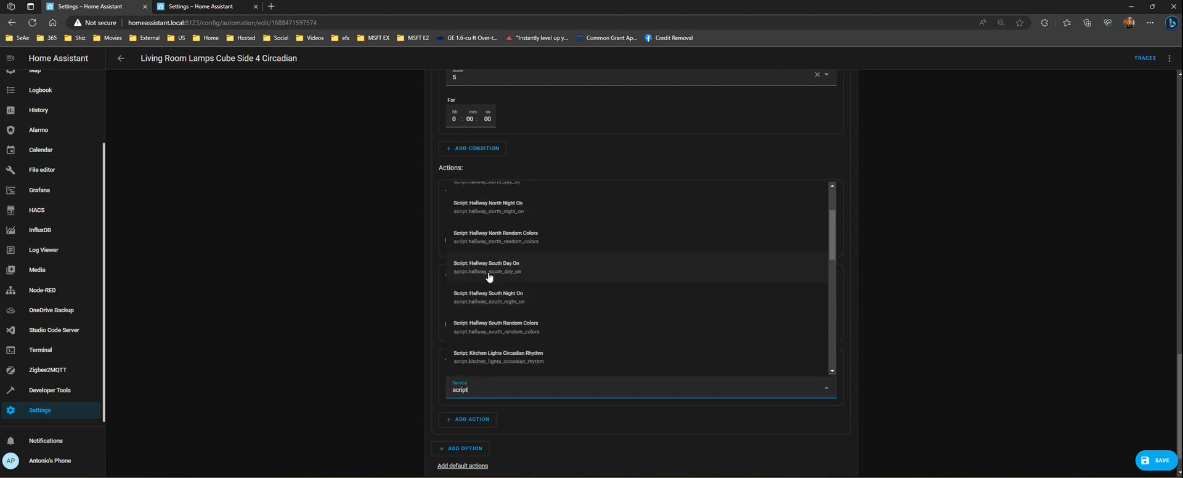
scroll(531, 311, down, 1)
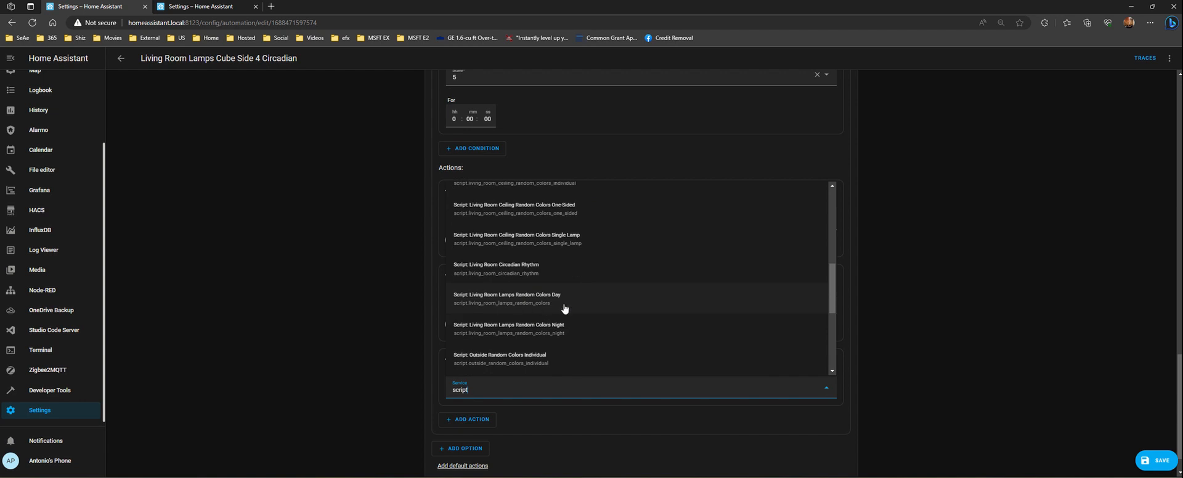
click(535, 307)
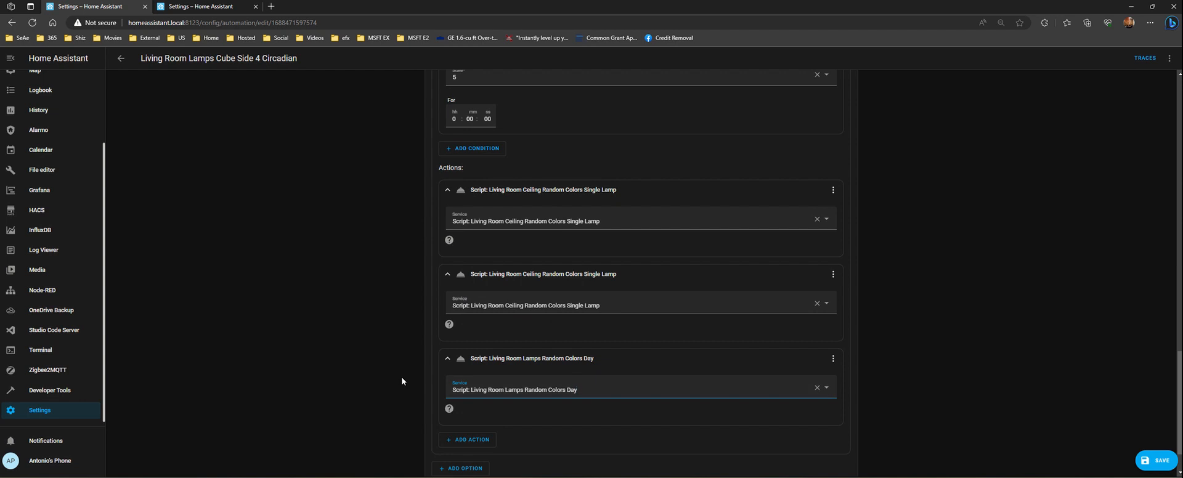
Step: Delete the duplicate Living Room Ceiling Random Colors Single Lamp action from Option 2 and save the automation
click(832, 273)
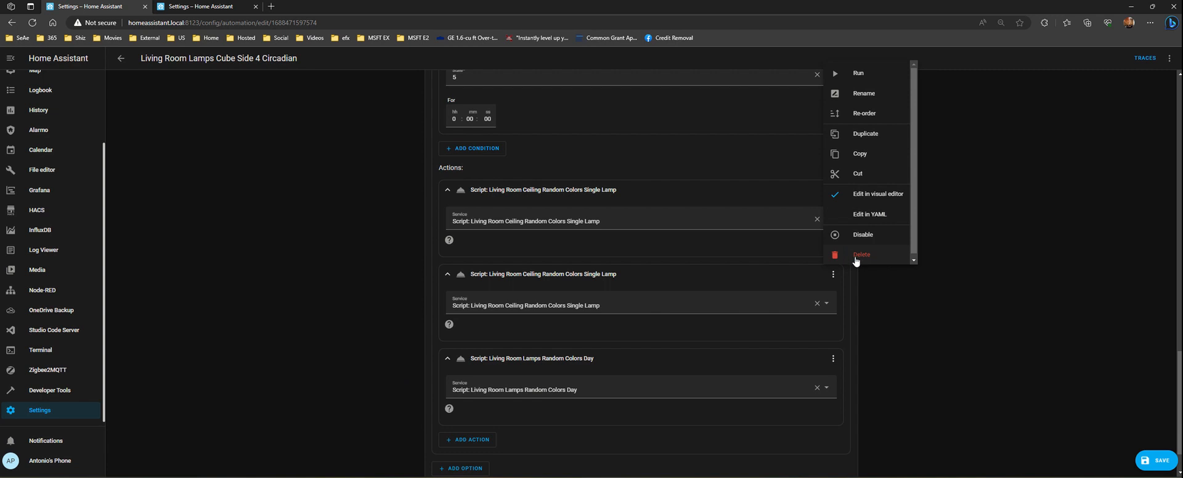
click(858, 255)
click(653, 287)
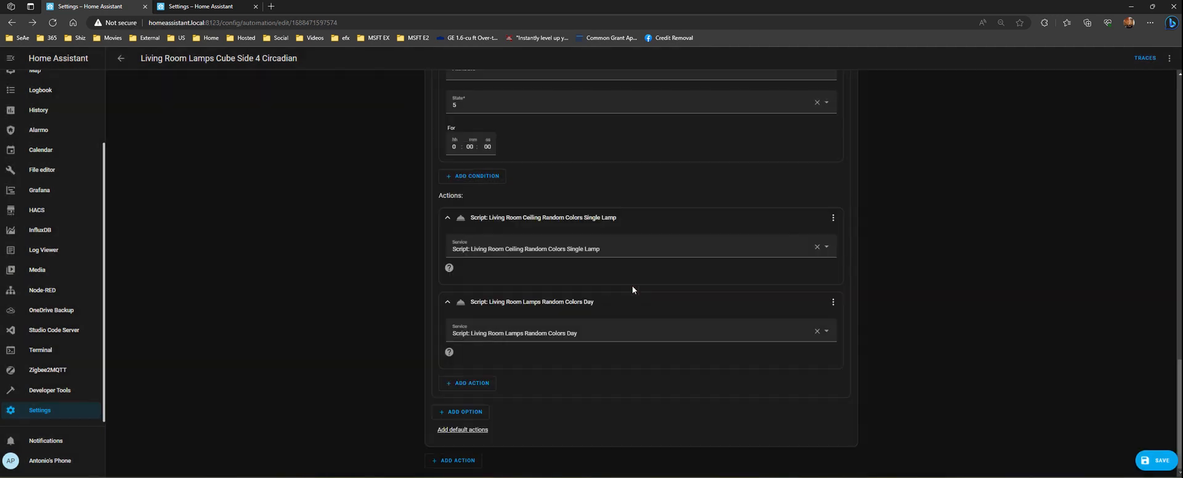
scroll(416, 318, up, 3)
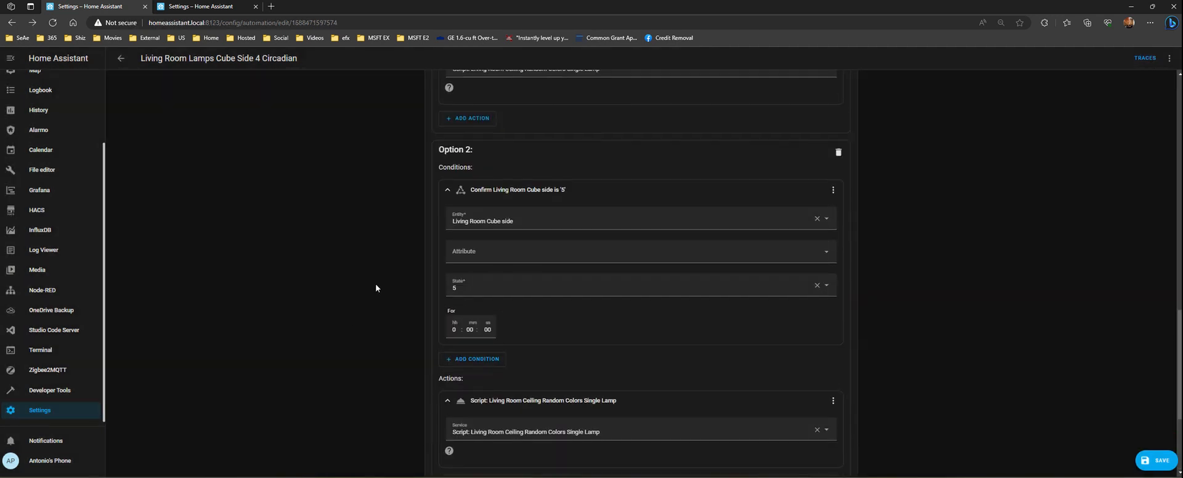
scroll(557, 198, down, 2)
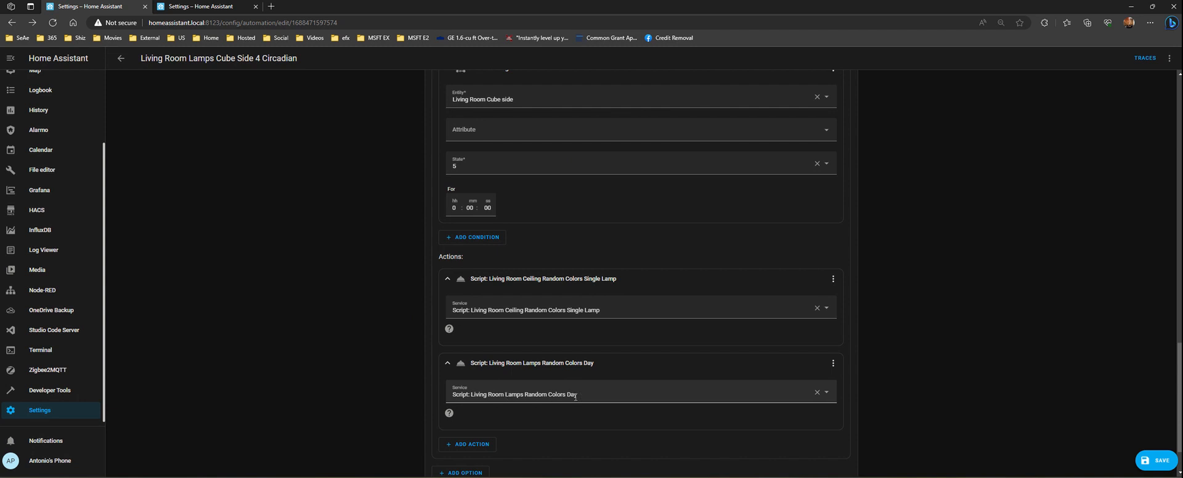
click(1153, 462)
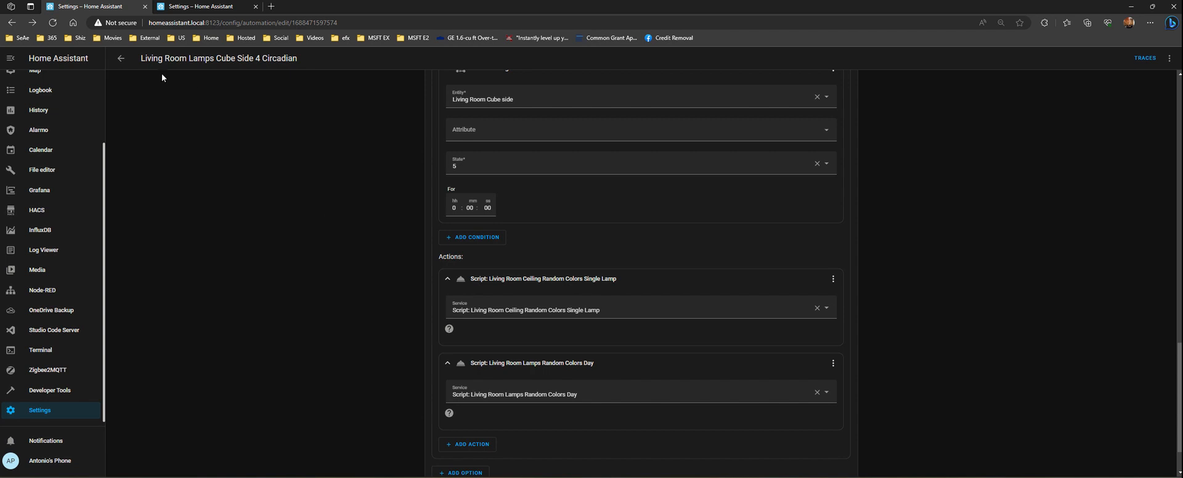
Step: Review the automation's motion trigger, sun condition, and the conditions and actions of both choose options
scroll(250, 160, up, 15)
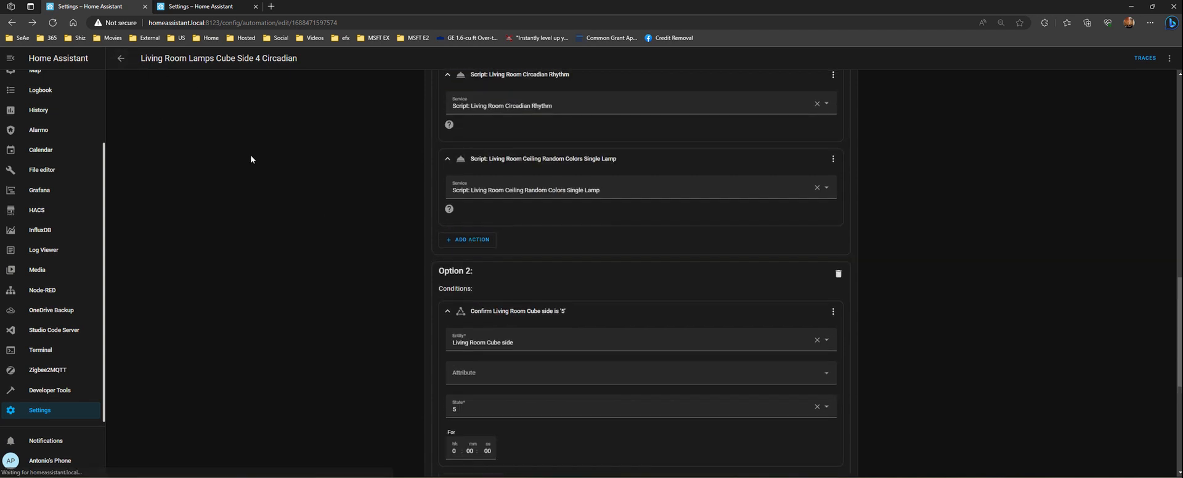
scroll(496, 176, up, 3)
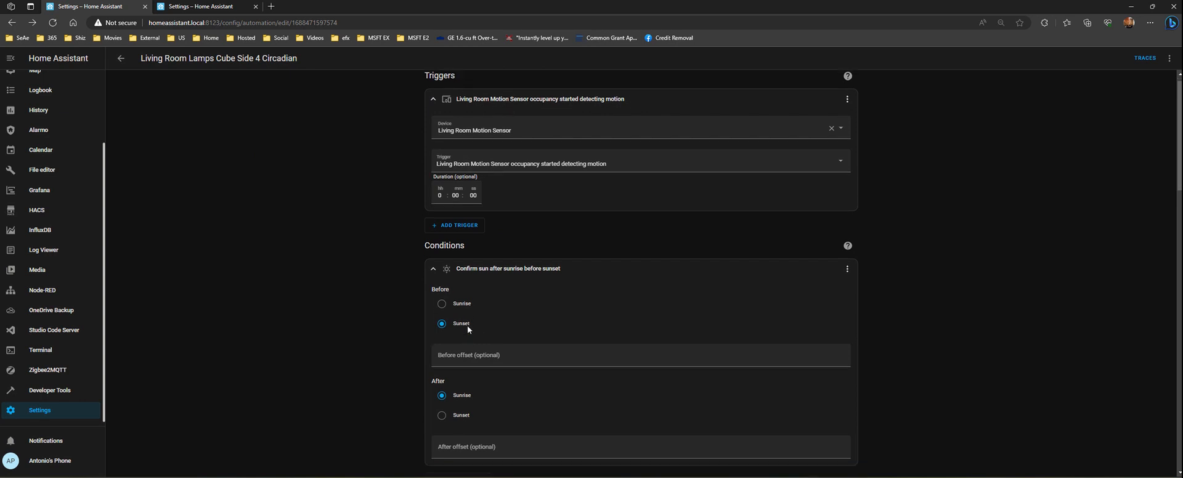
scroll(467, 325, down, 1)
scroll(467, 324, down, 1)
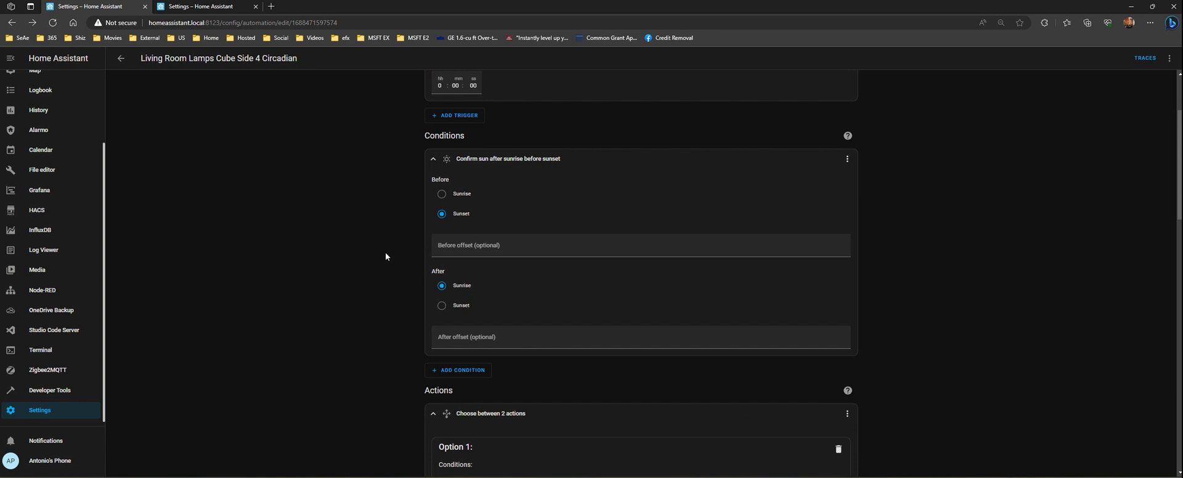
scroll(387, 253, up, 2)
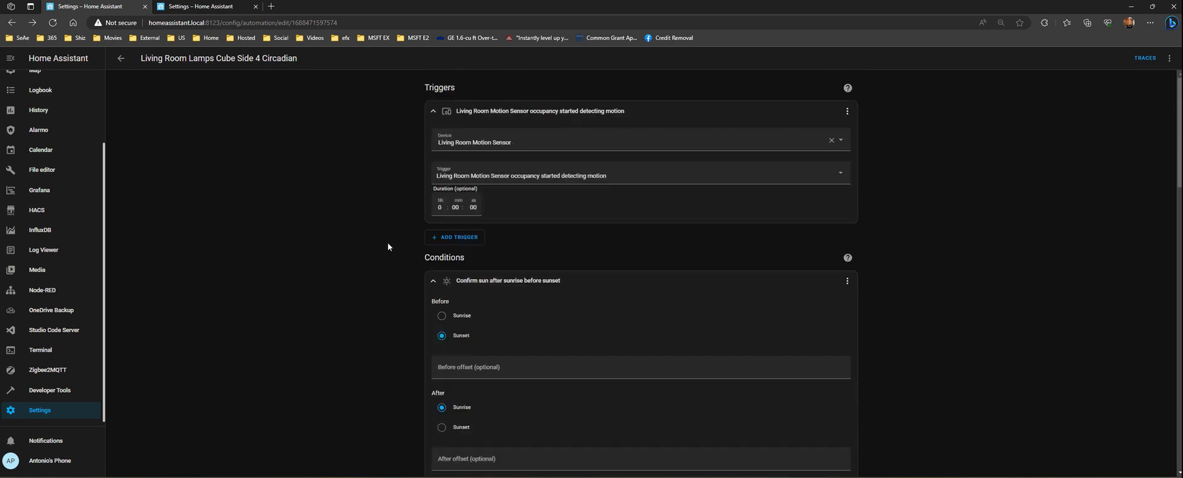
scroll(388, 247, down, 4)
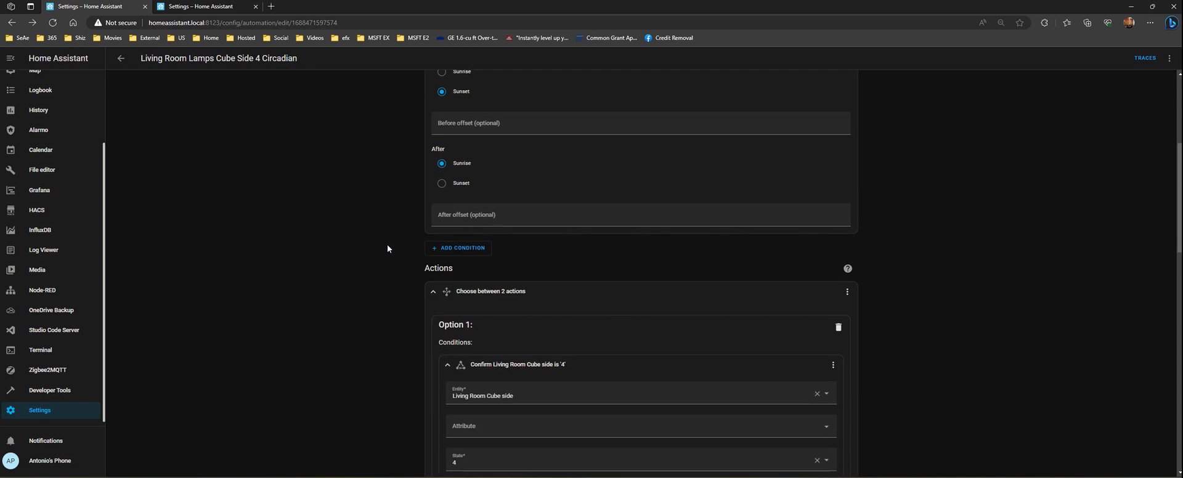
scroll(386, 248, down, 3)
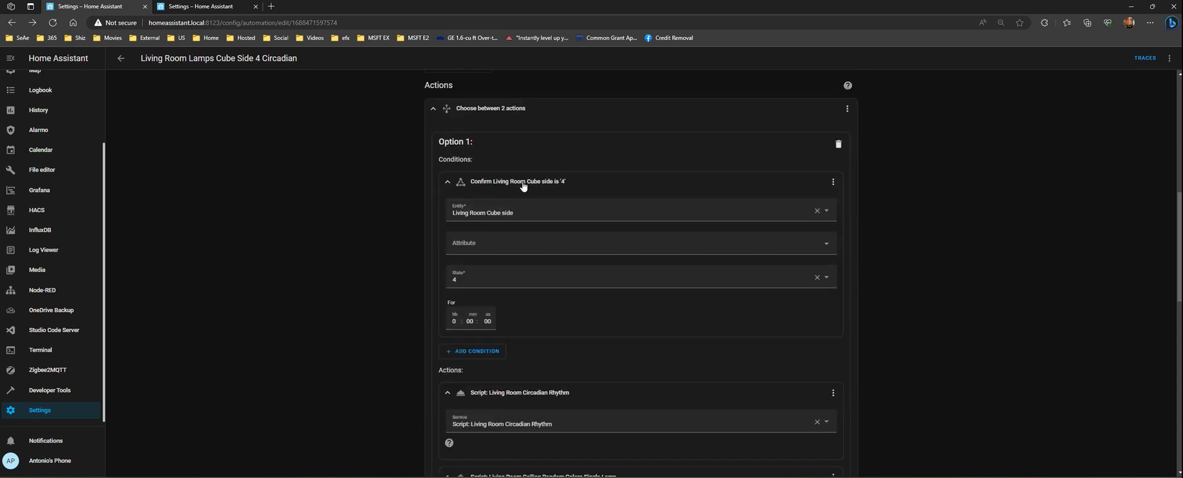
scroll(564, 190, down, 6)
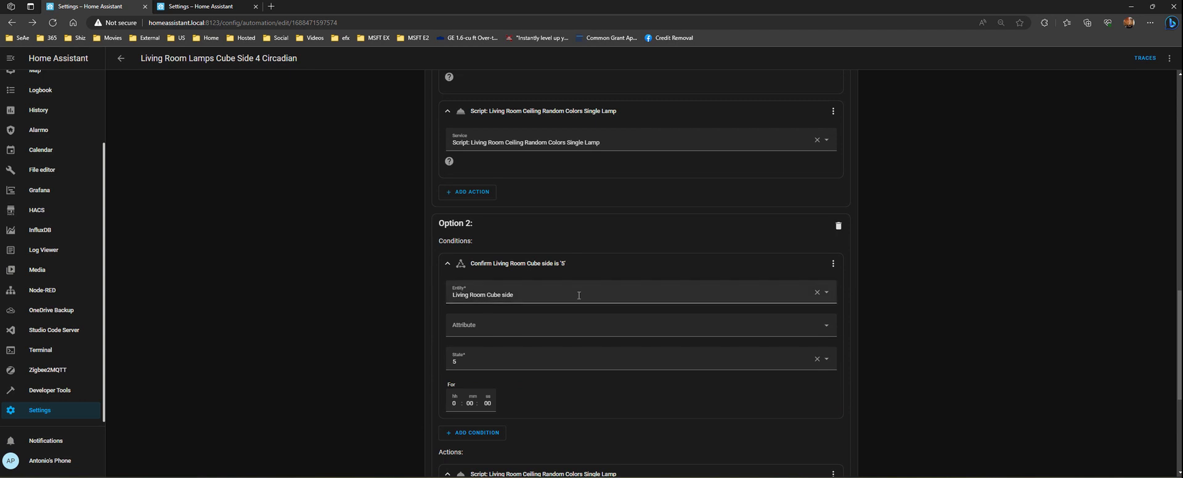
scroll(569, 335, down, 3)
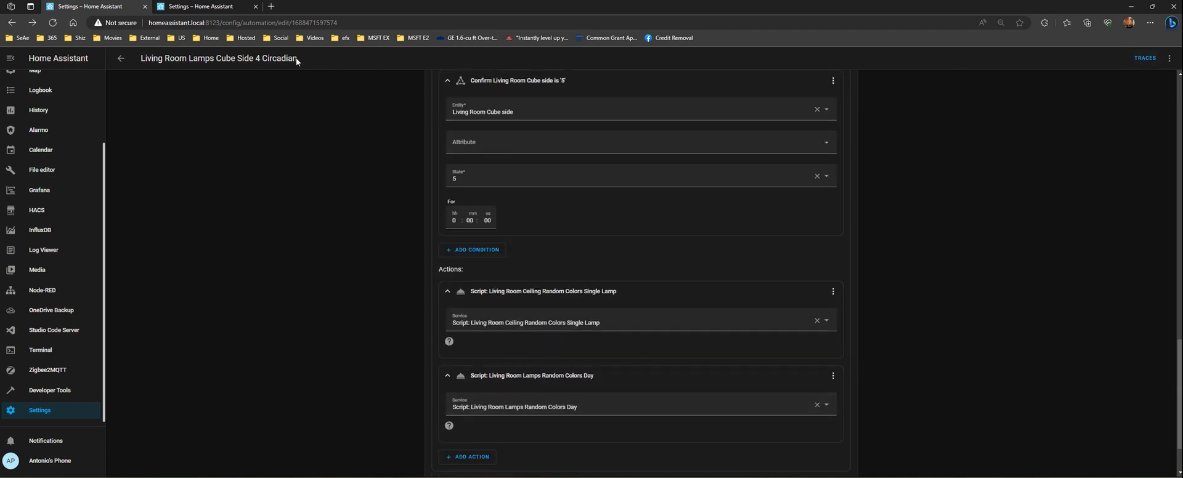
Step: Rename the automation to Living Room Lamps Cube Auto Lights, copying the new name, and save it
click(1169, 58)
click(1132, 122)
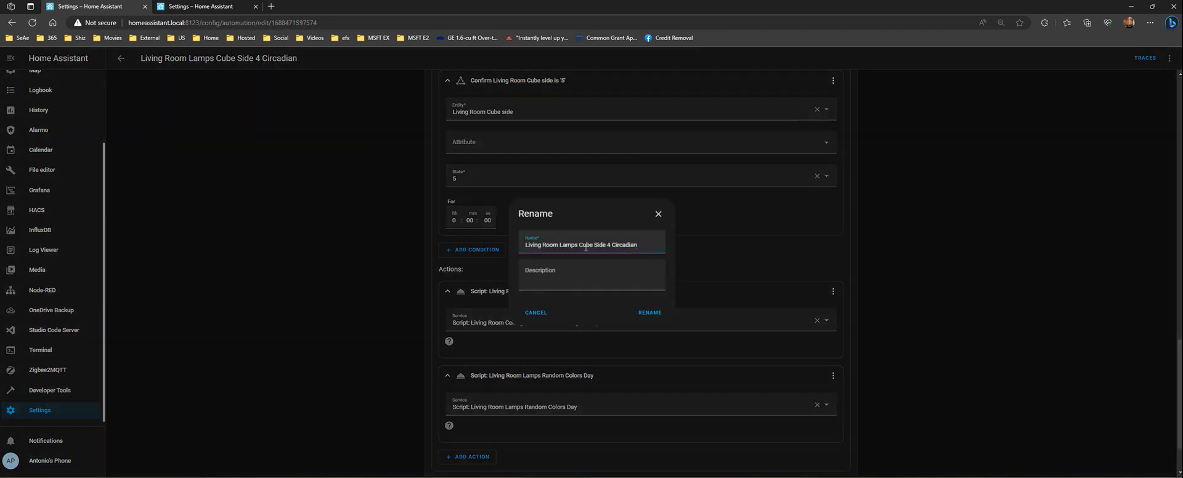
double_click(621, 244)
key(BackSpace)
key(BackSpace)
key(BackSpace)
key(BackSpace)
key(BackSpace)
key(BackSpace)
text(Auto Light)
drag(624, 245, 501, 235)
key(ctrl+c)
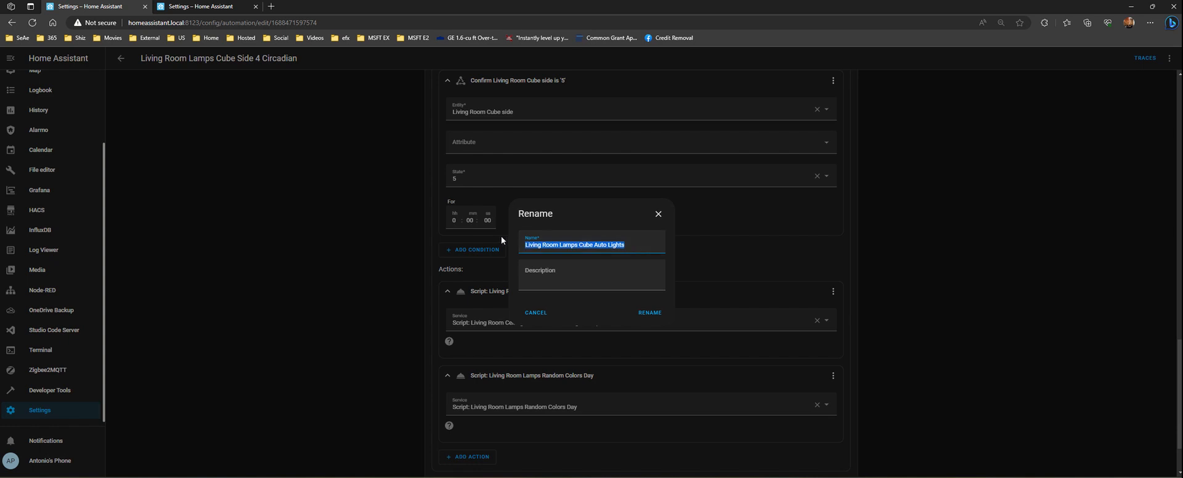
click(648, 313)
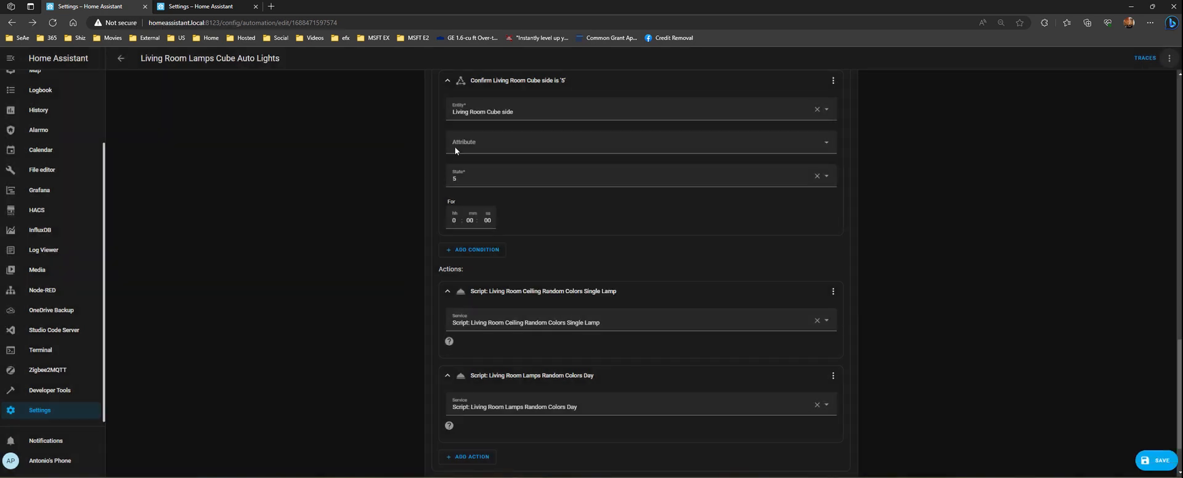
click(1164, 60)
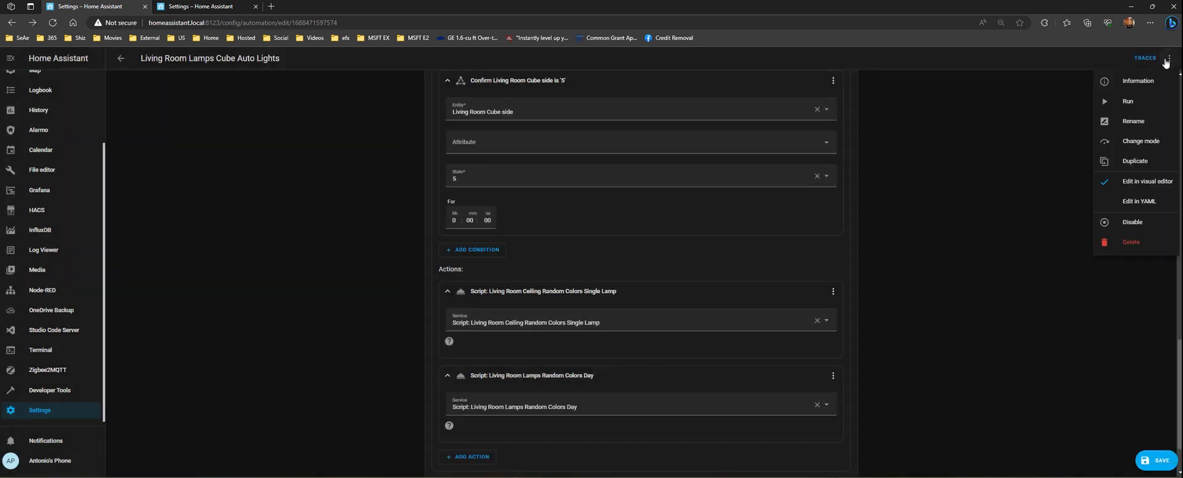
click(1157, 462)
Step: Update the automation's entity name to Living Room Lamps Cube Auto Lights and its entity ID to automation.living_room_lamps_cube_auto_lights
click(1169, 61)
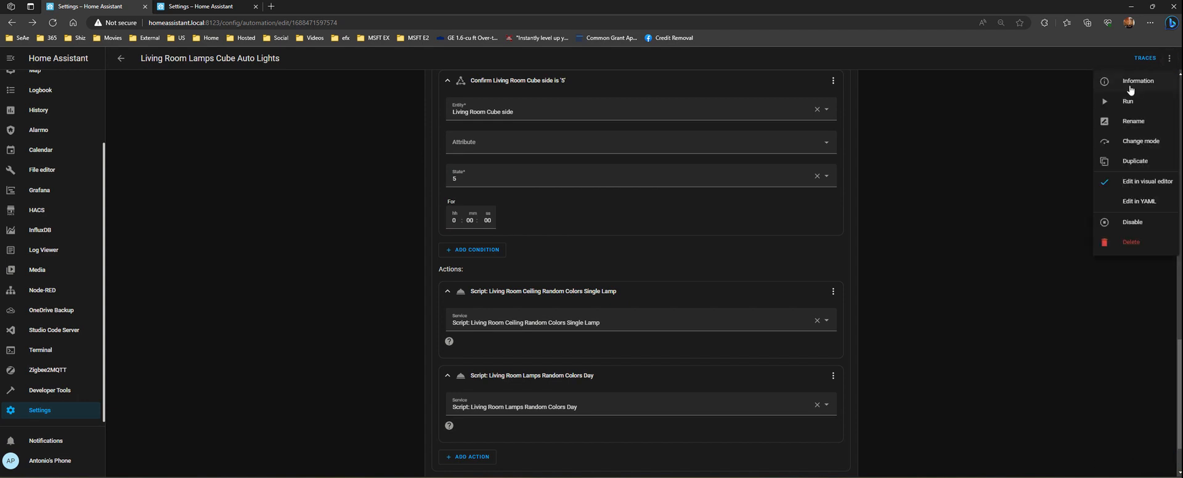
click(1132, 88)
click(677, 79)
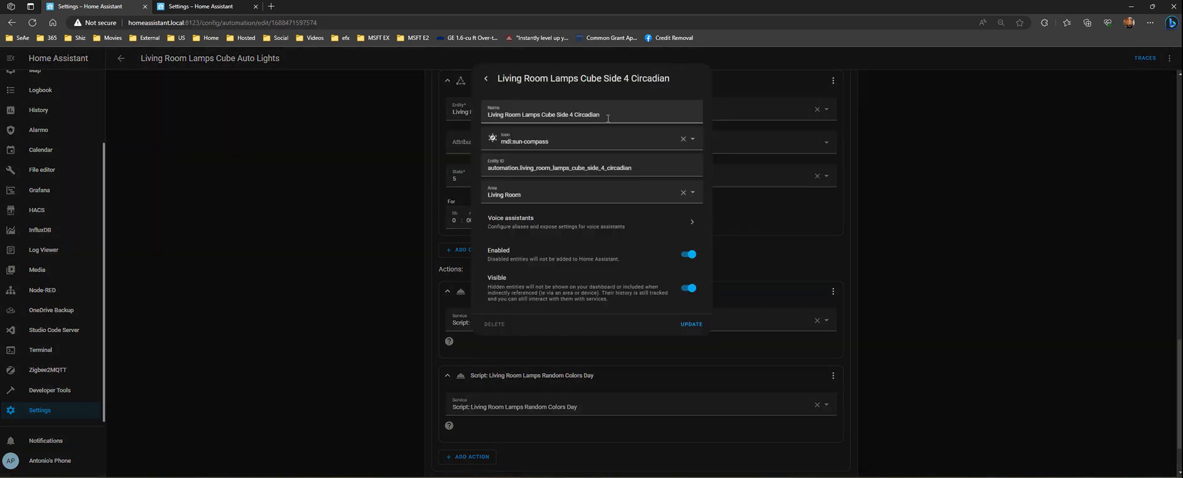
triple_click(607, 115)
key(ctrl+v)
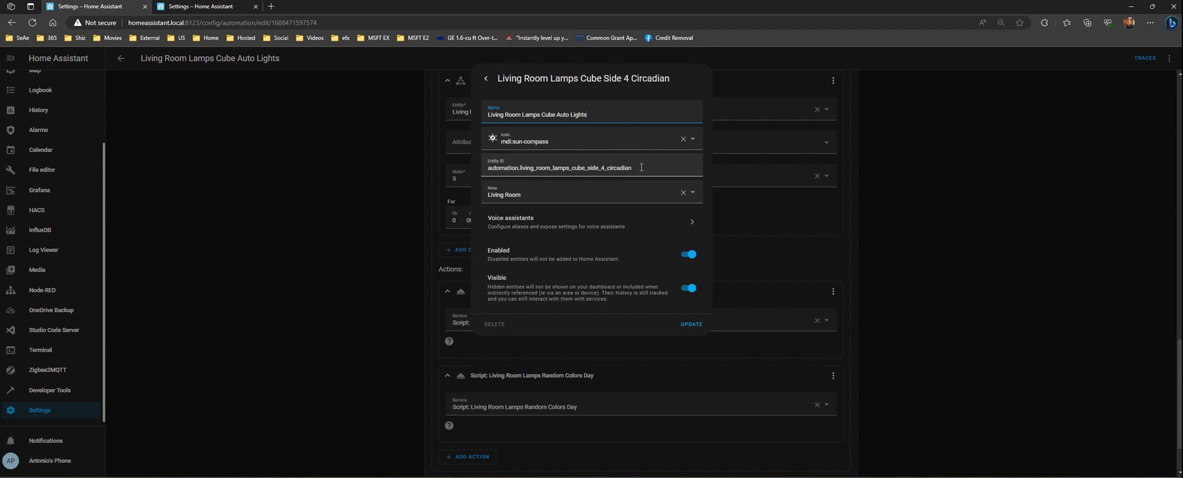
drag(641, 167, 587, 165)
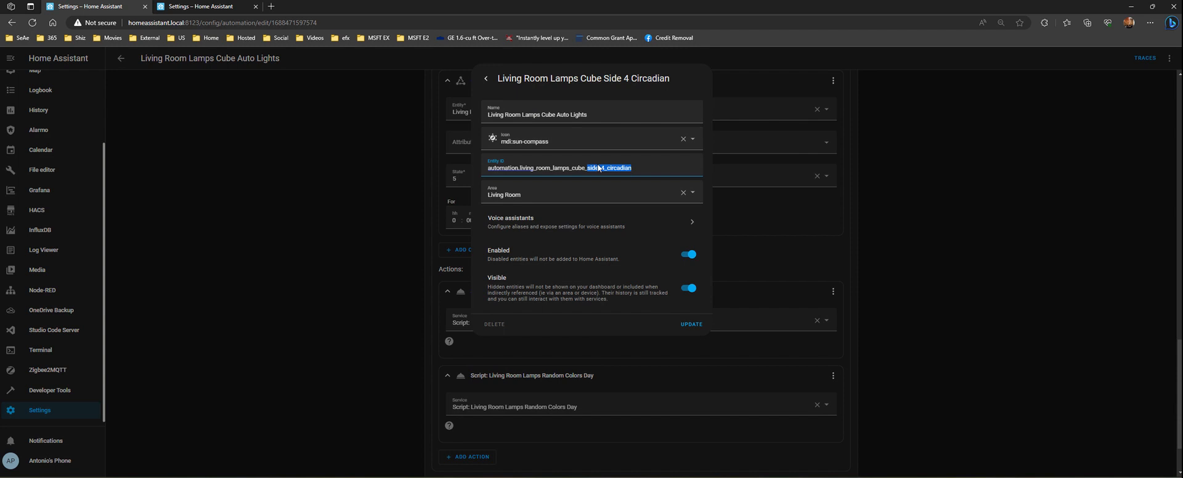
text(auto_lights)
click(691, 324)
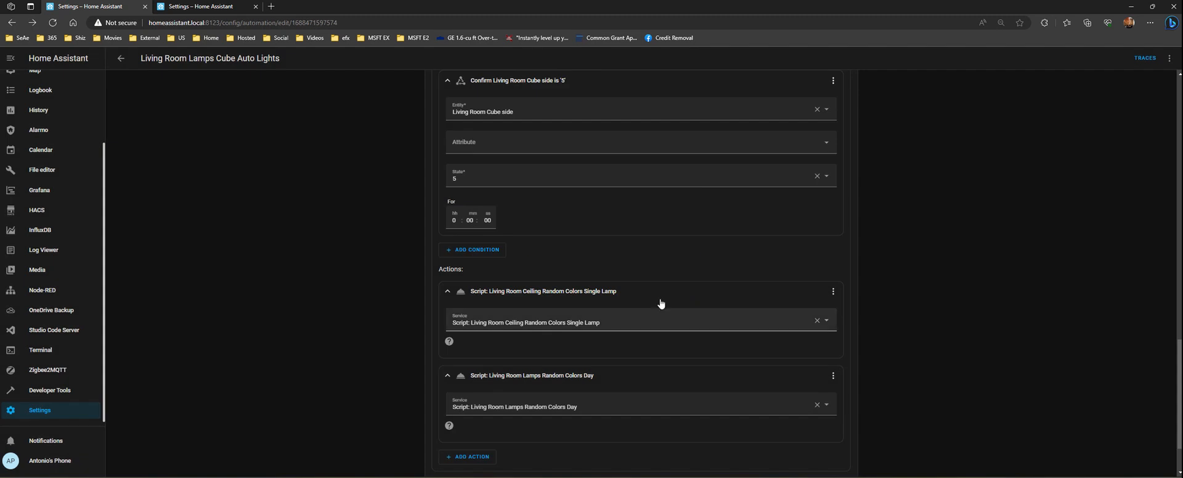
Step: Reload the page, expose the automation to the Assist and Amazon Alexa voice assistants, and update its entity settings
click(1163, 62)
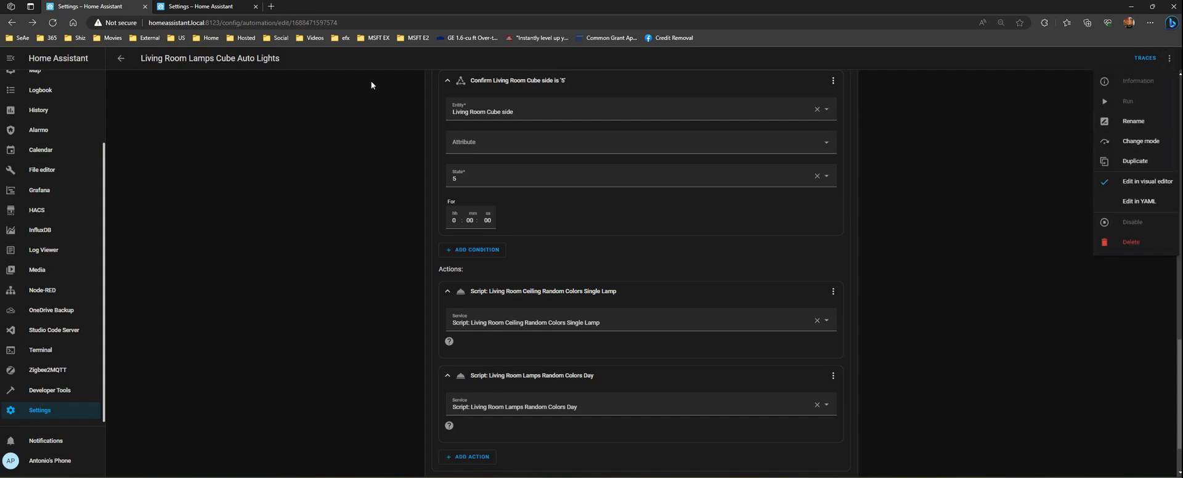
click(317, 126)
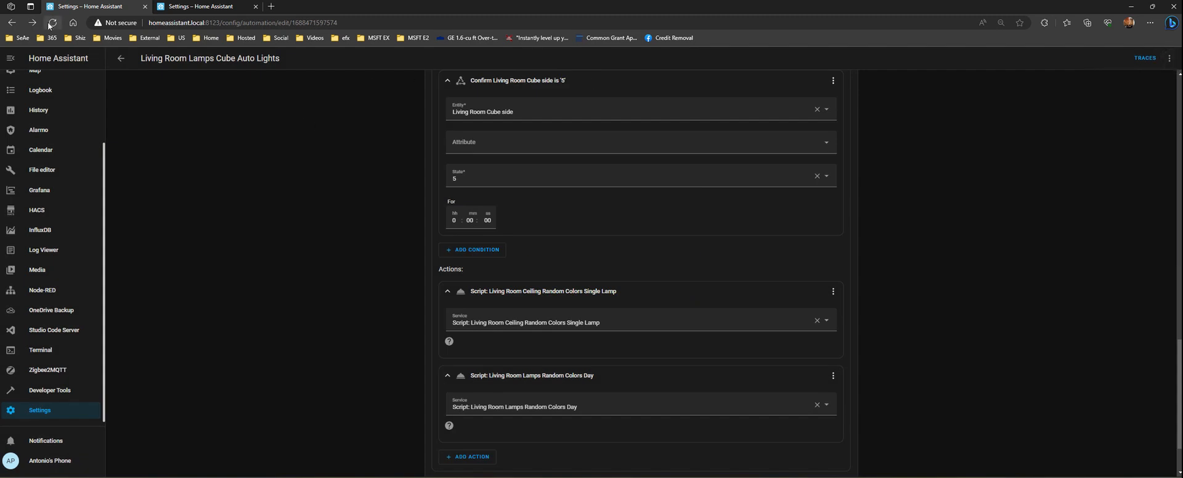
click(50, 24)
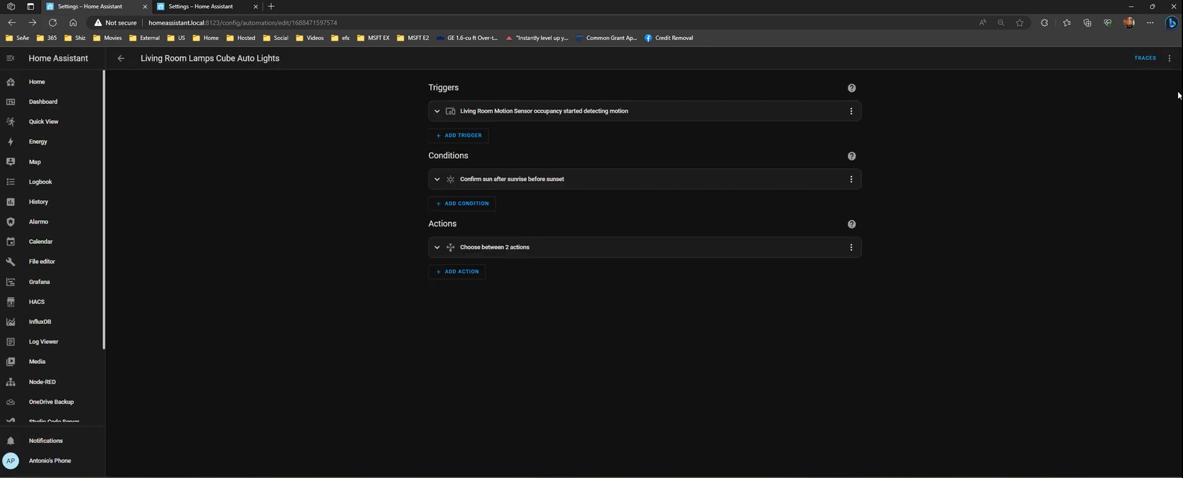
click(1168, 58)
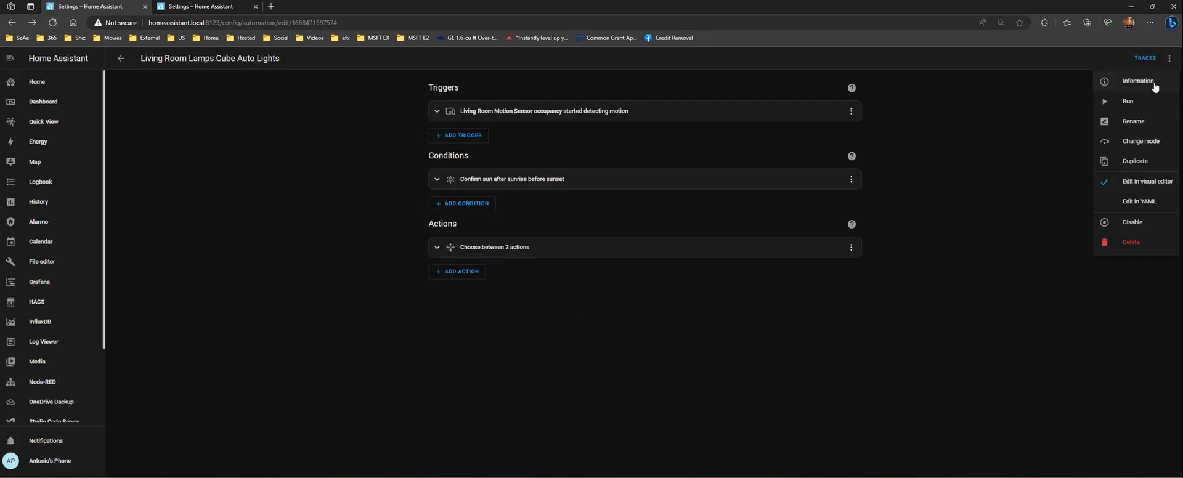
click(1154, 83)
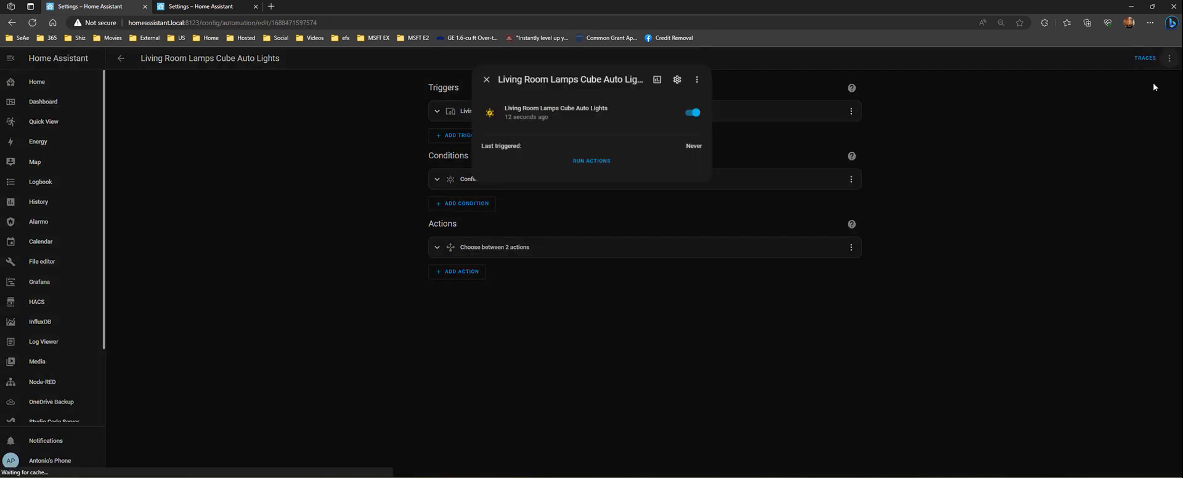
click(676, 78)
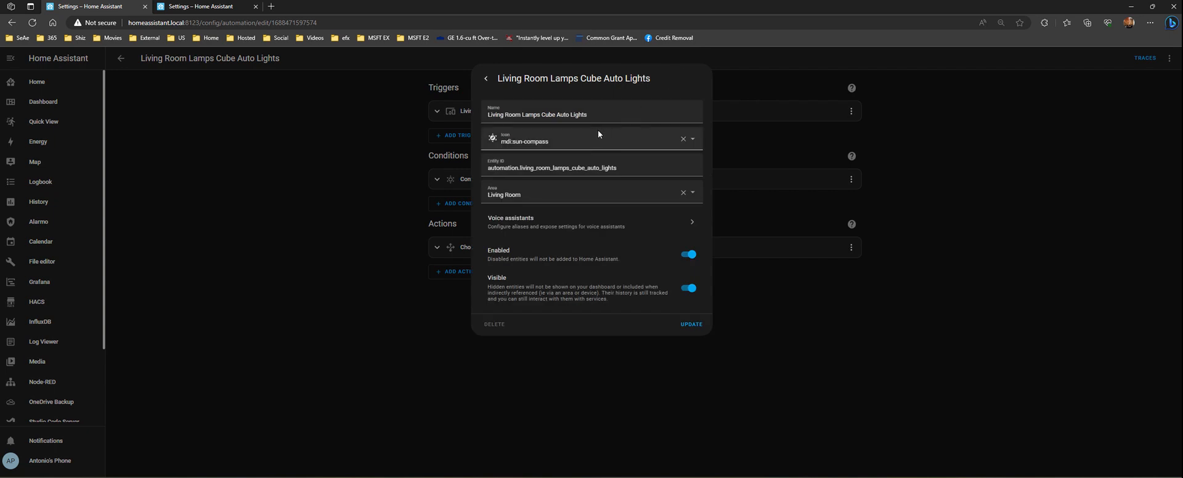
click(584, 218)
click(688, 111)
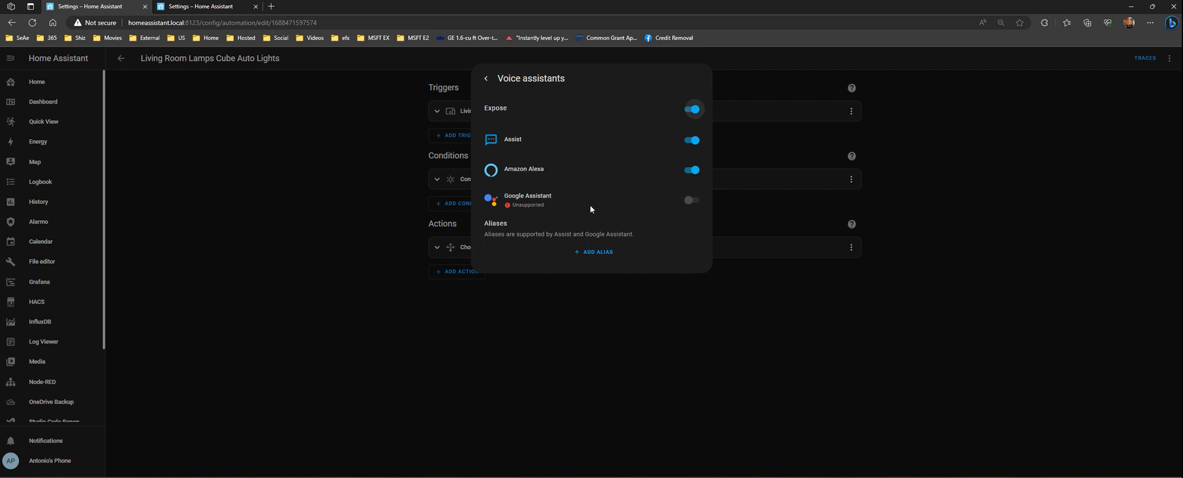
click(486, 78)
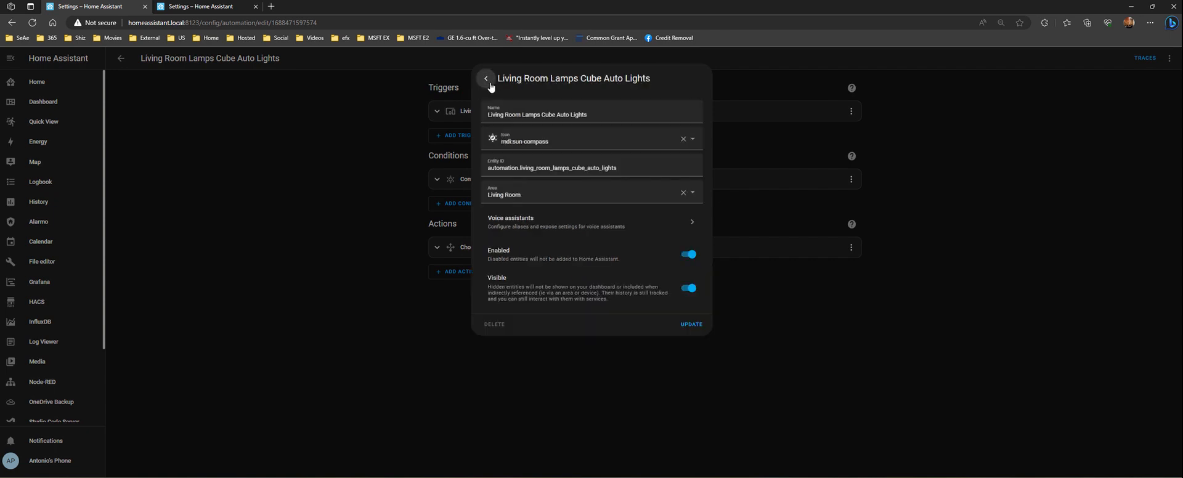
click(695, 324)
click(690, 324)
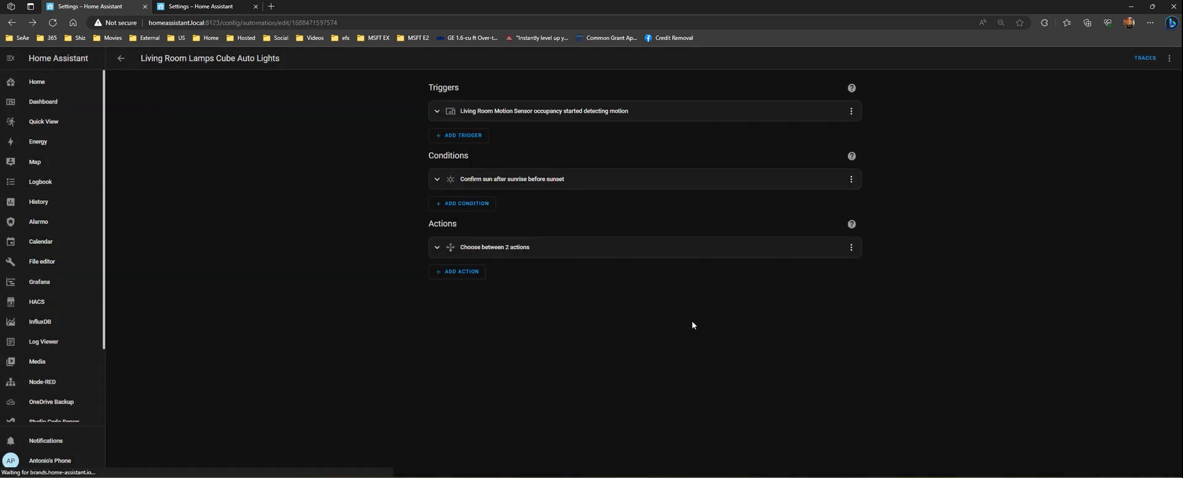
Step: Check the automation's information and entity settings again
click(1169, 58)
click(1143, 83)
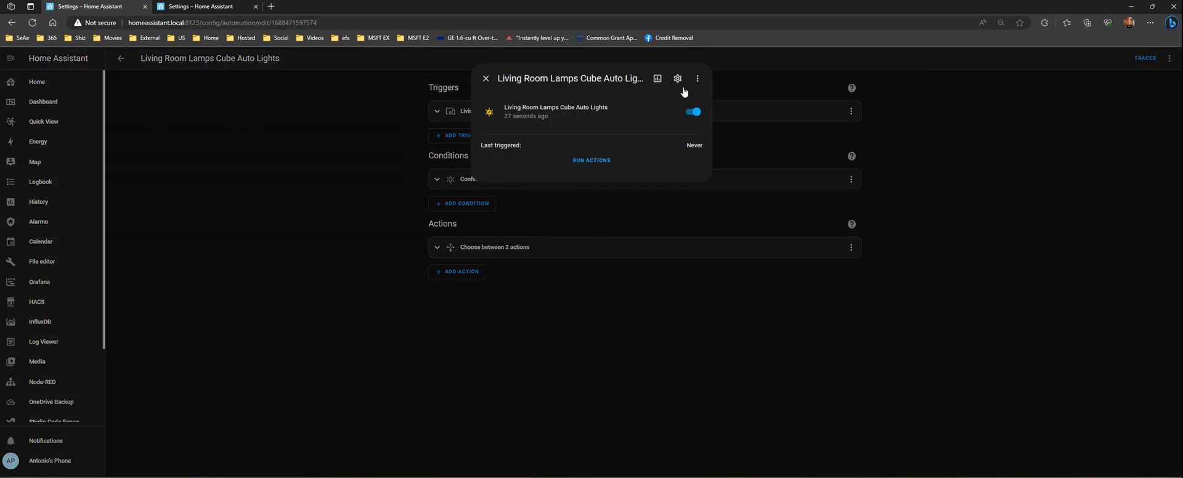
click(678, 78)
click(486, 78)
click(698, 78)
click(691, 102)
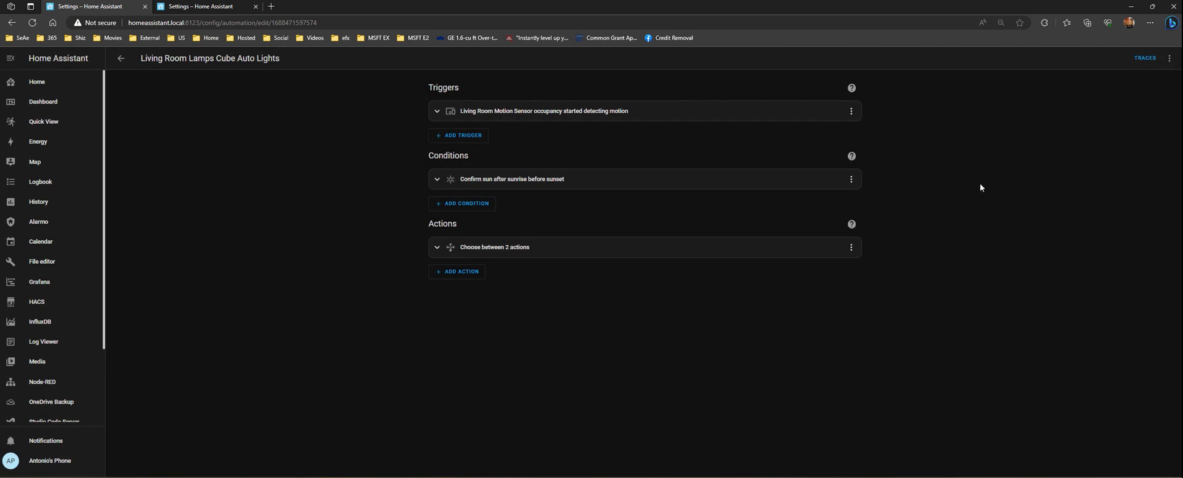
Step: Expand the choose action and the sun condition to review their settings
click(512, 247)
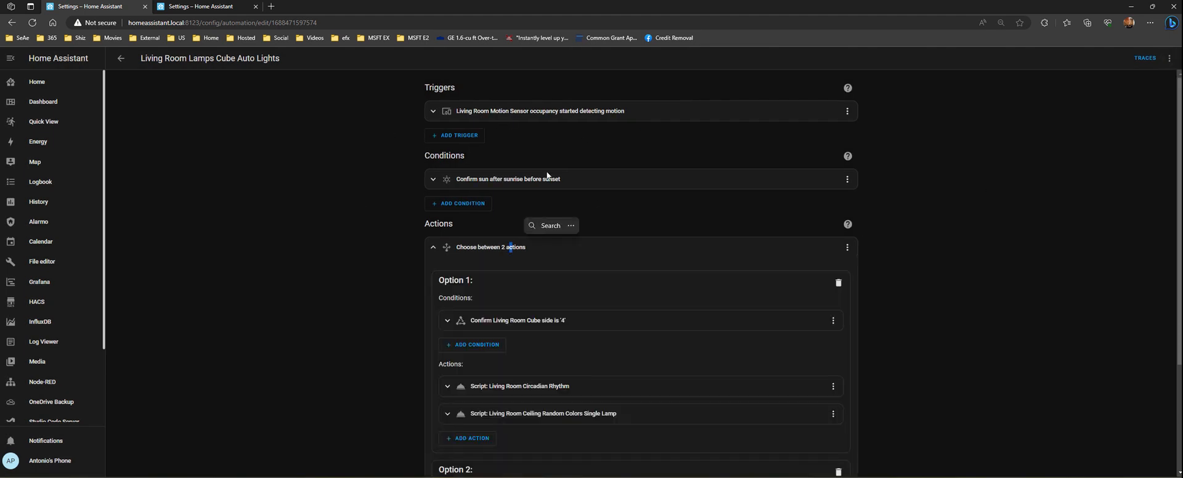
click(541, 182)
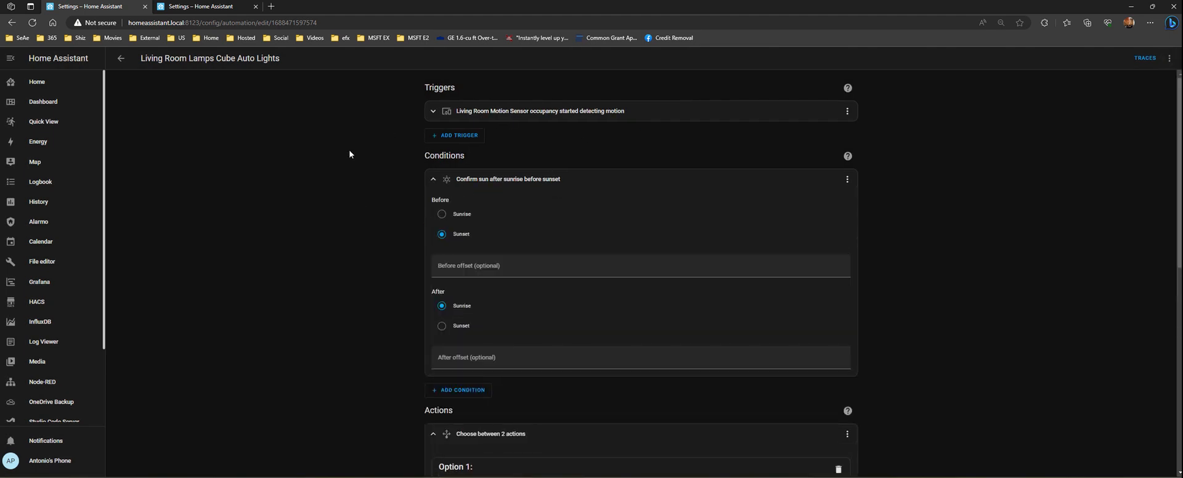
Step: Check the automation's information and review the scripts assigned to both cube-side options
click(121, 60)
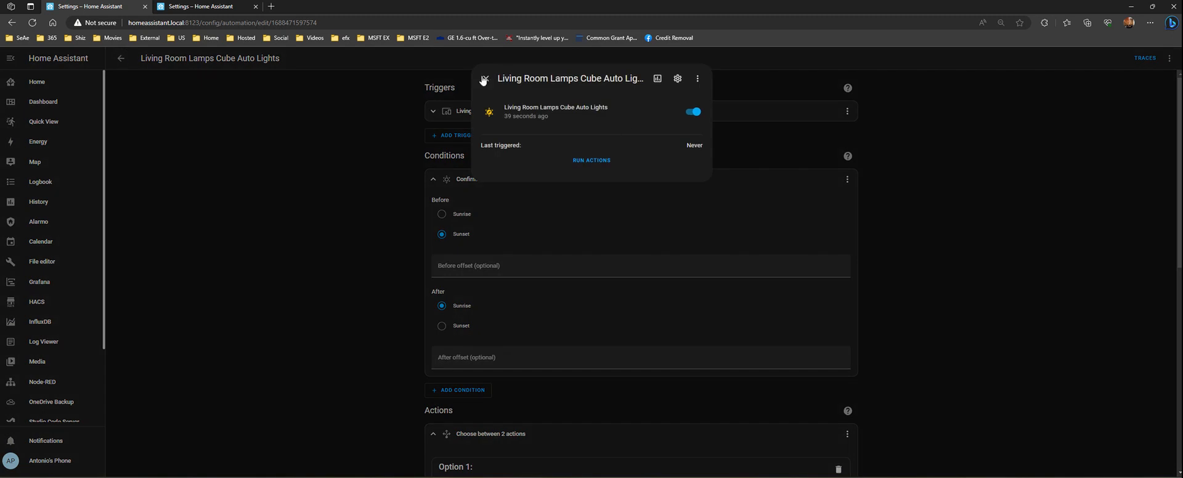
click(478, 81)
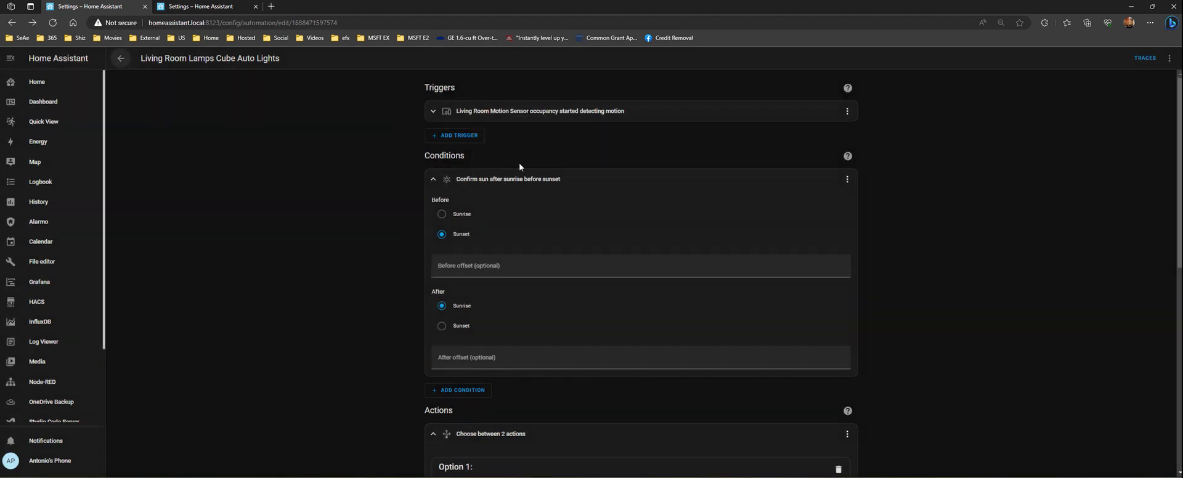
scroll(518, 165, down, 10)
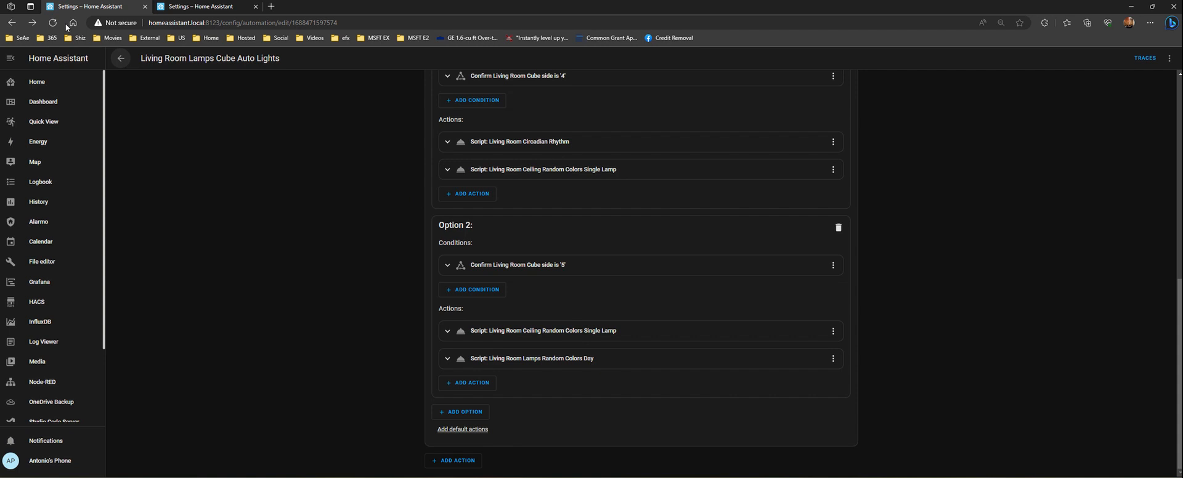
Step: Leave the automation and open the Living Room Lamps Random Colors Day script from the script list
click(121, 59)
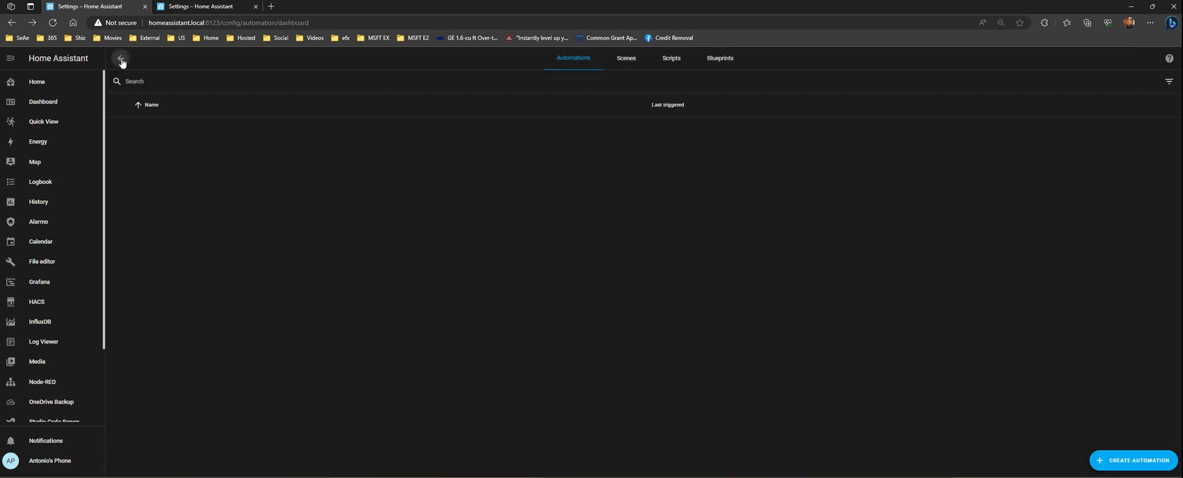
click(120, 58)
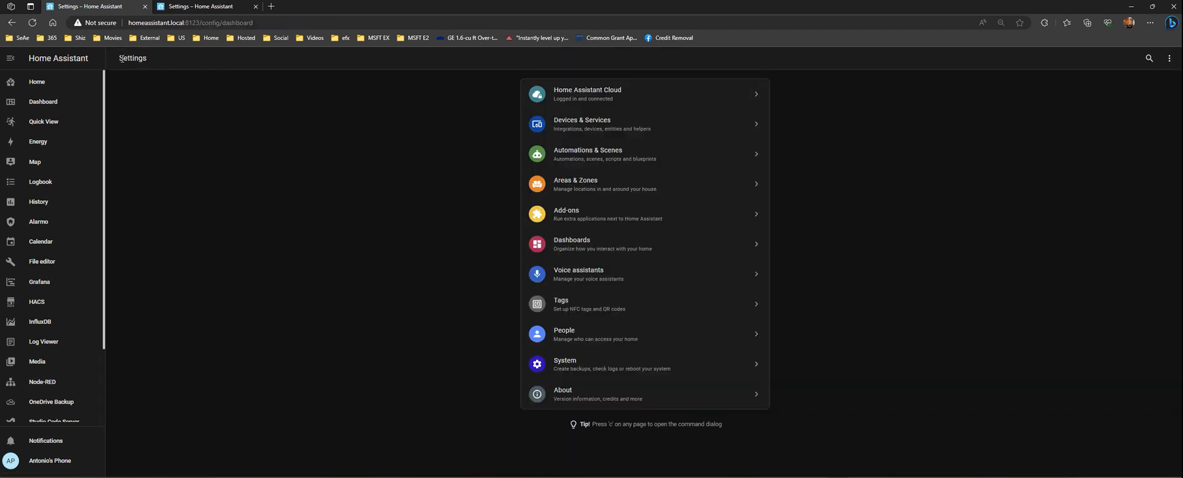
click(586, 159)
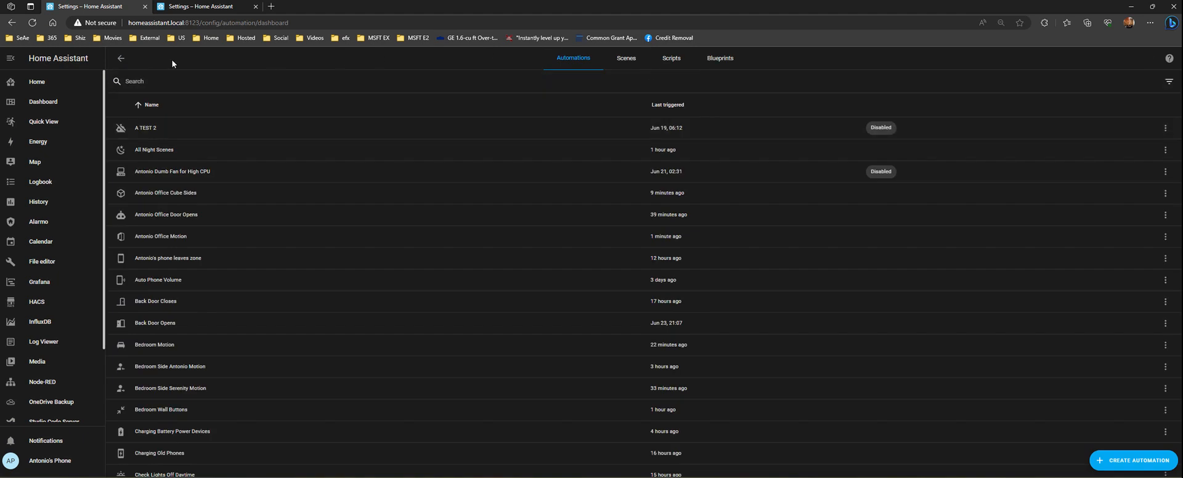
click(120, 57)
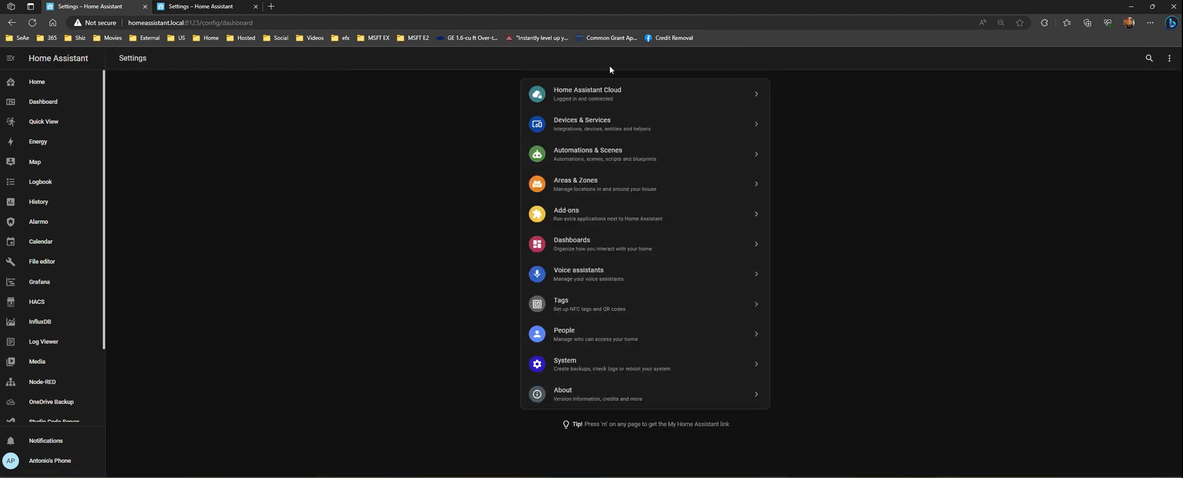
click(603, 155)
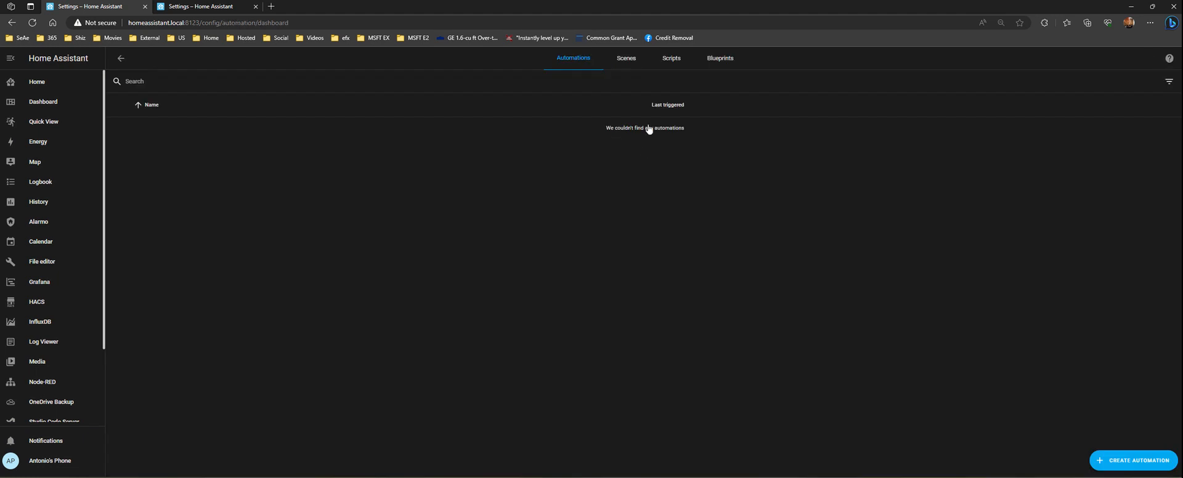
click(671, 58)
scroll(197, 273, down, 2)
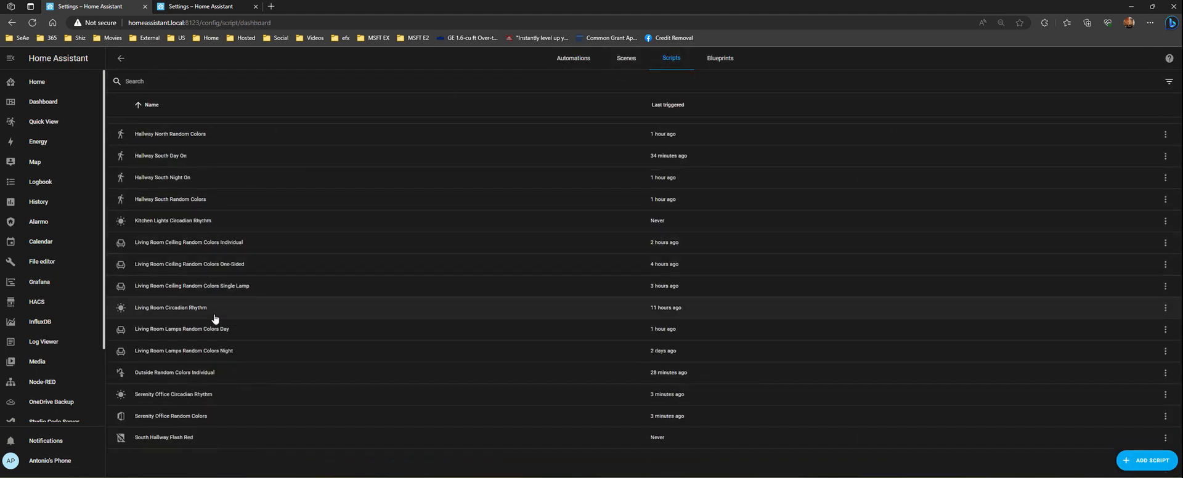
click(216, 326)
Step: Expand the Living Room Lamp South, North, West and East actions and compare their YAML configurations
click(561, 316)
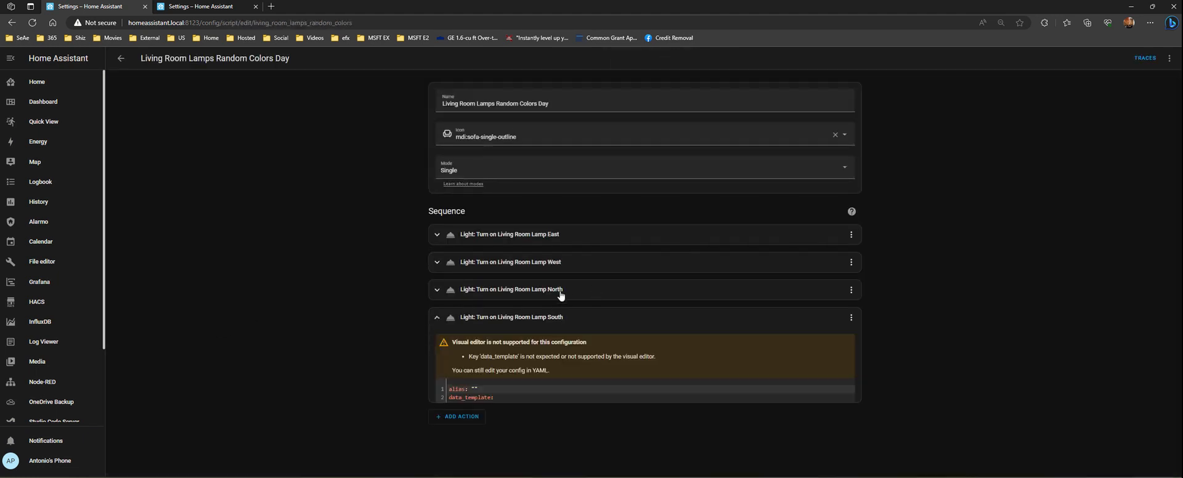
click(558, 290)
click(548, 262)
click(541, 236)
scroll(375, 256, down, 8)
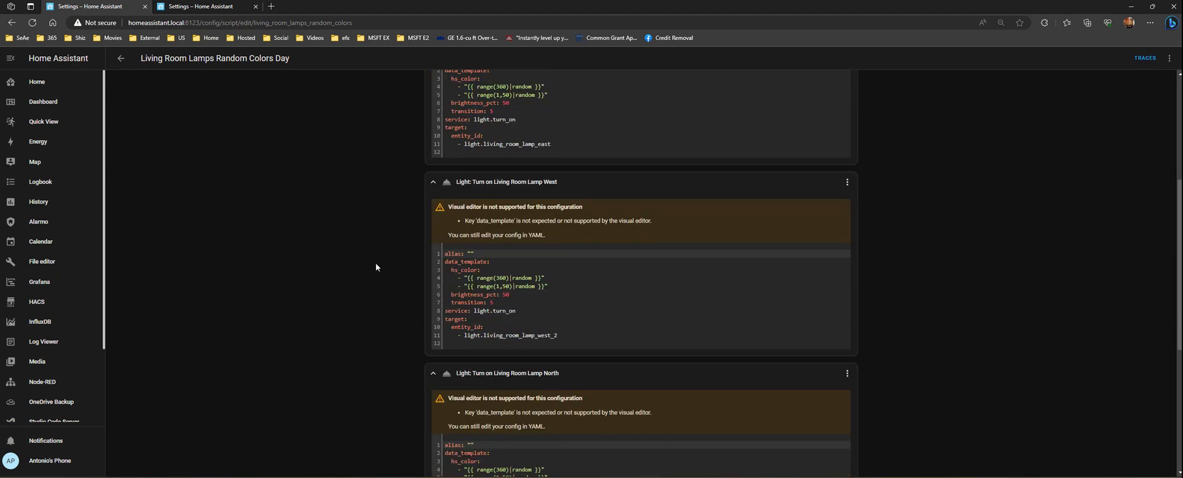
scroll(376, 268, up, 7)
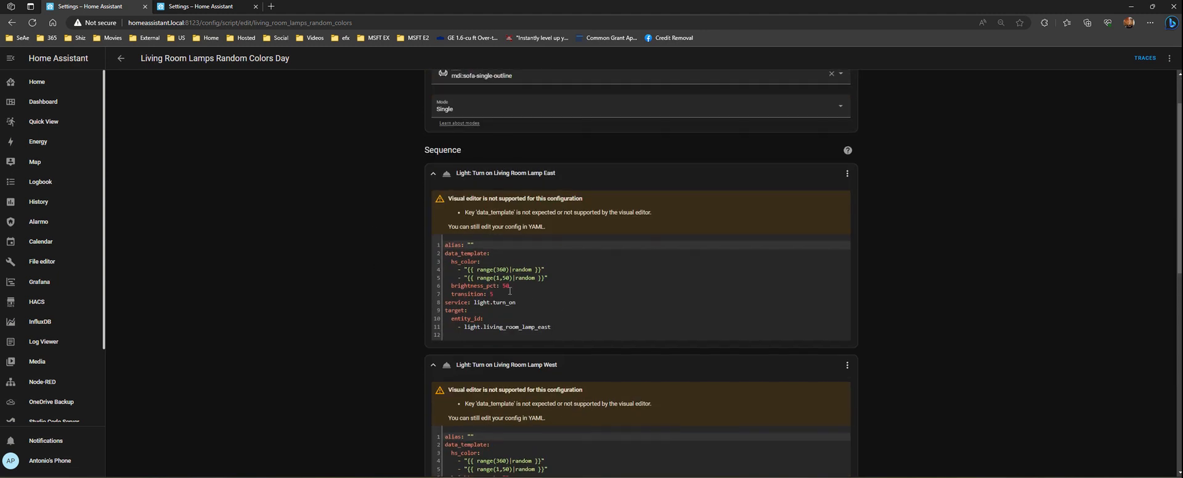
scroll(539, 296, down, 4)
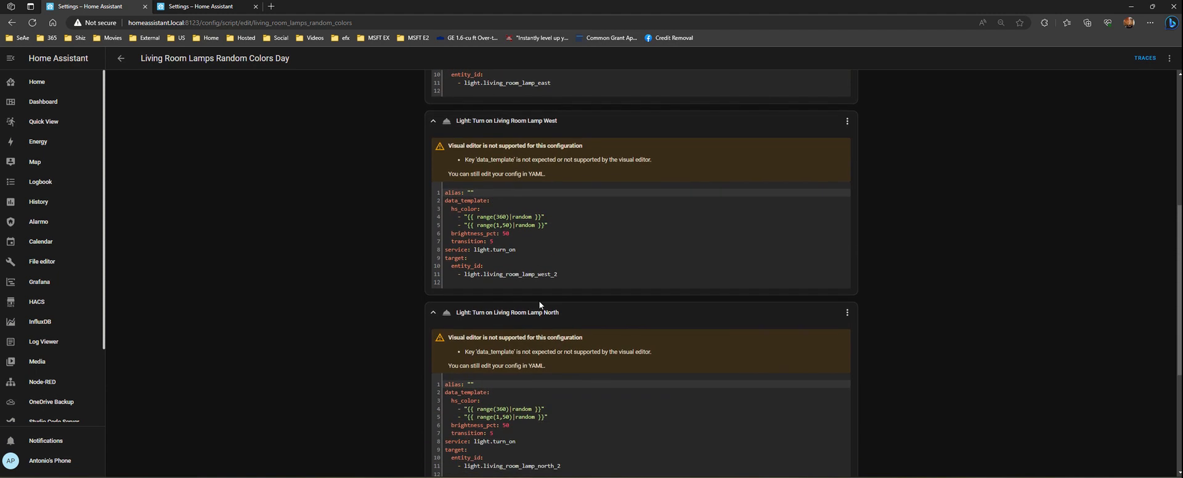
scroll(498, 225, down, 4)
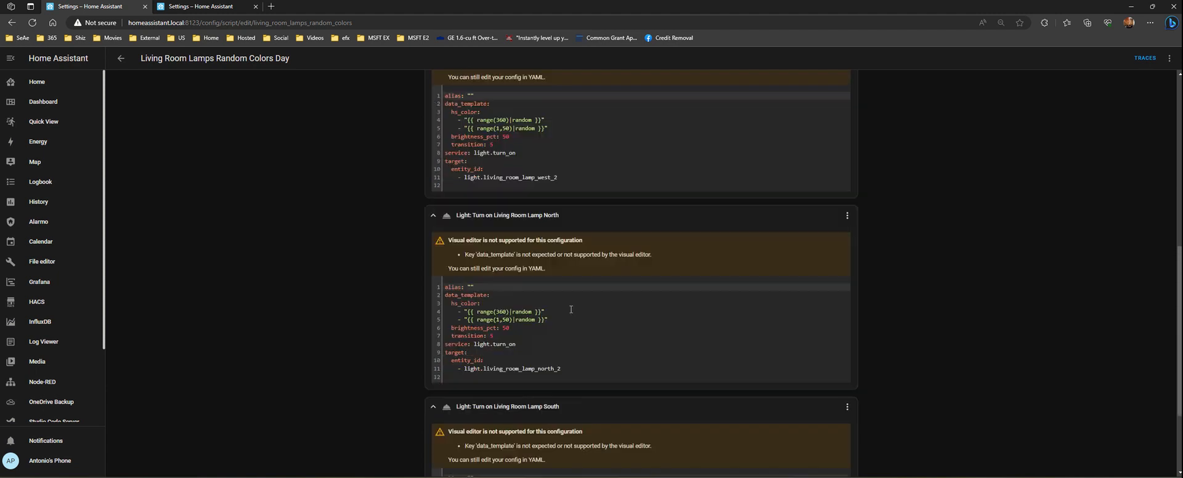
scroll(549, 390, up, 8)
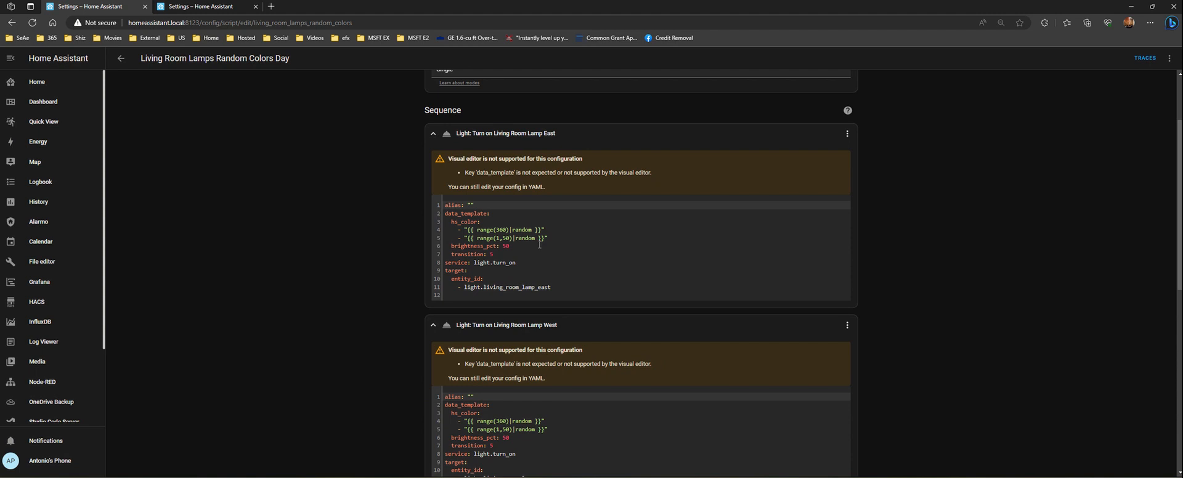
Step: Examine the brightness, transition and random hue range in the Living Room Lamp East action, and review the remaining lamp actions
double_click(513, 247)
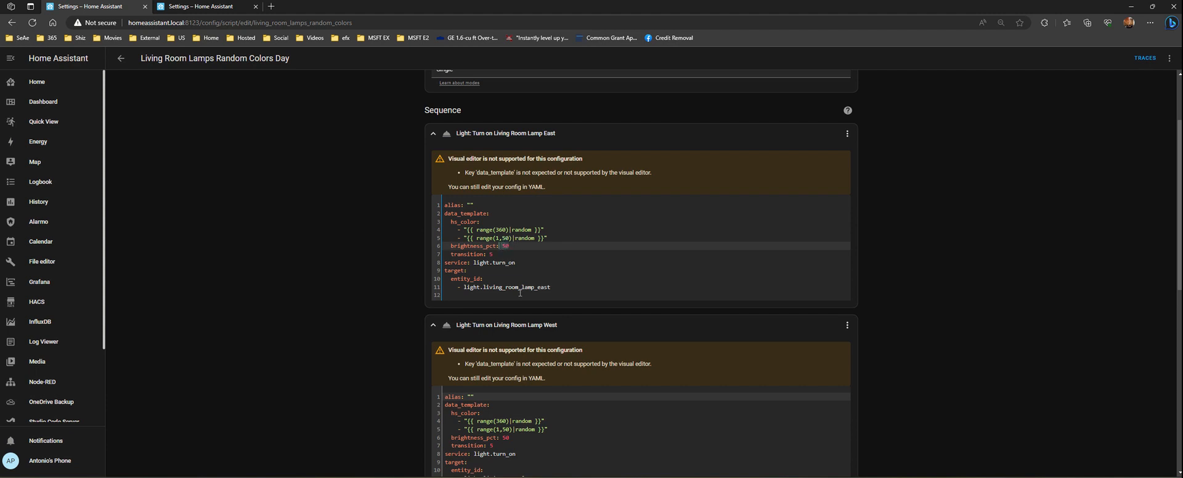
click(512, 256)
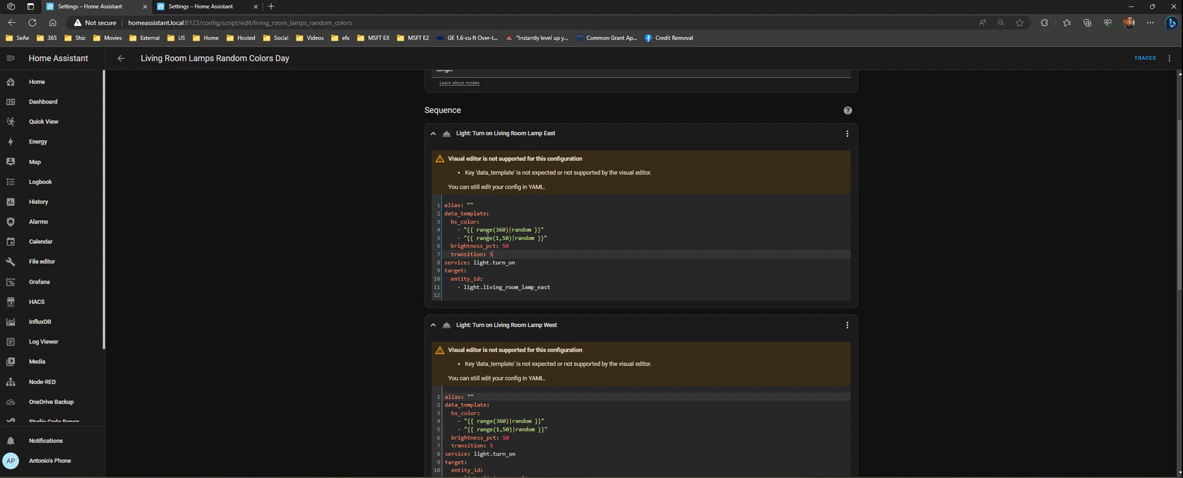
click(510, 229)
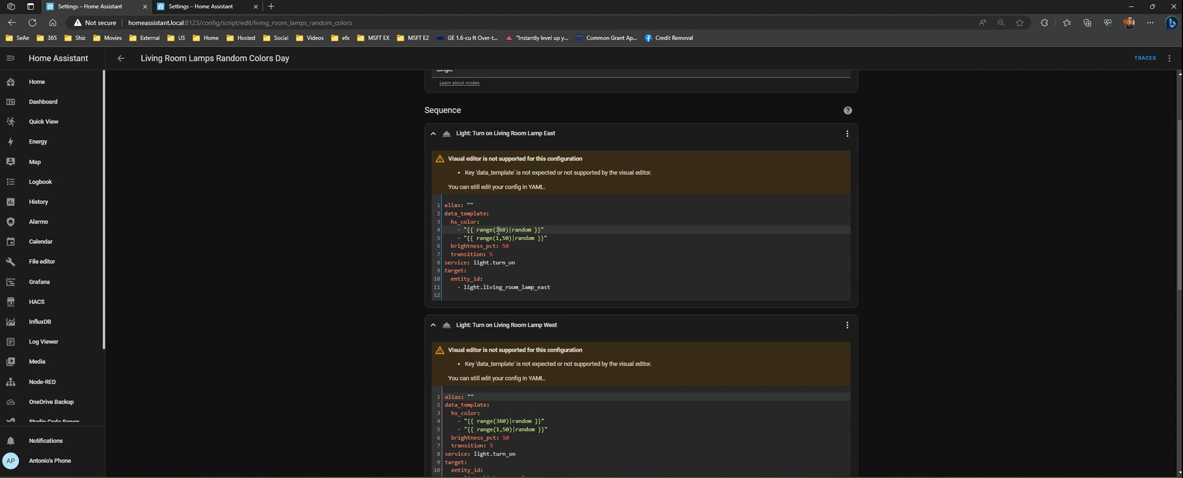
scroll(932, 301, down, 7)
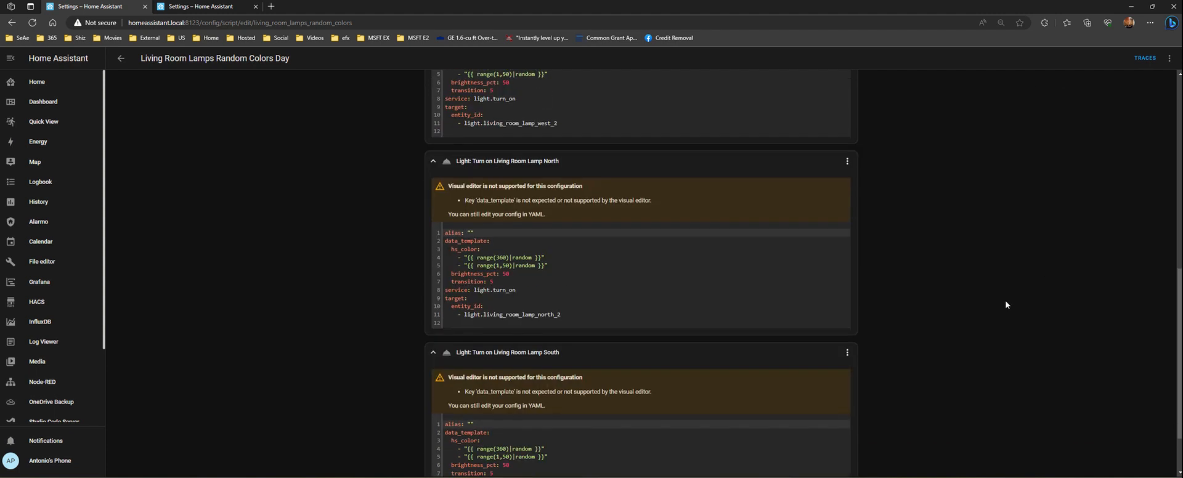
Step: Add a call service action using Light: Turn on, targeting the office Cabinet West light
click(456, 469)
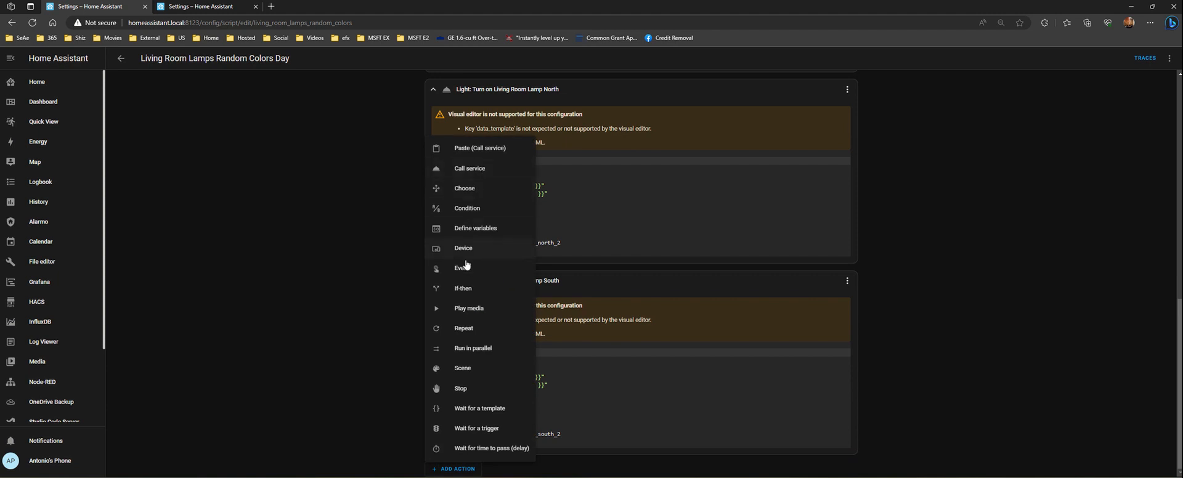
click(474, 168)
click(475, 435)
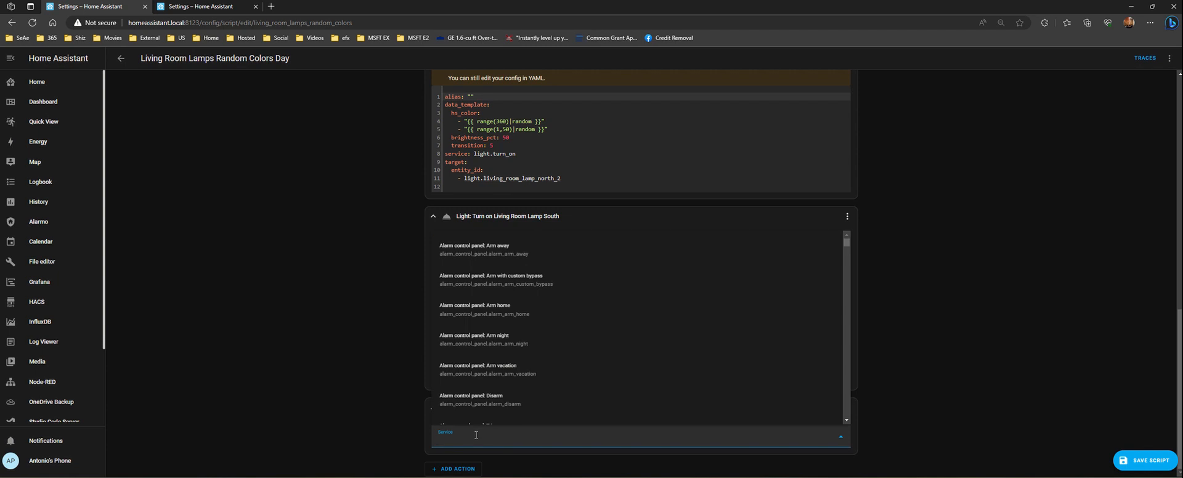
text(lights)
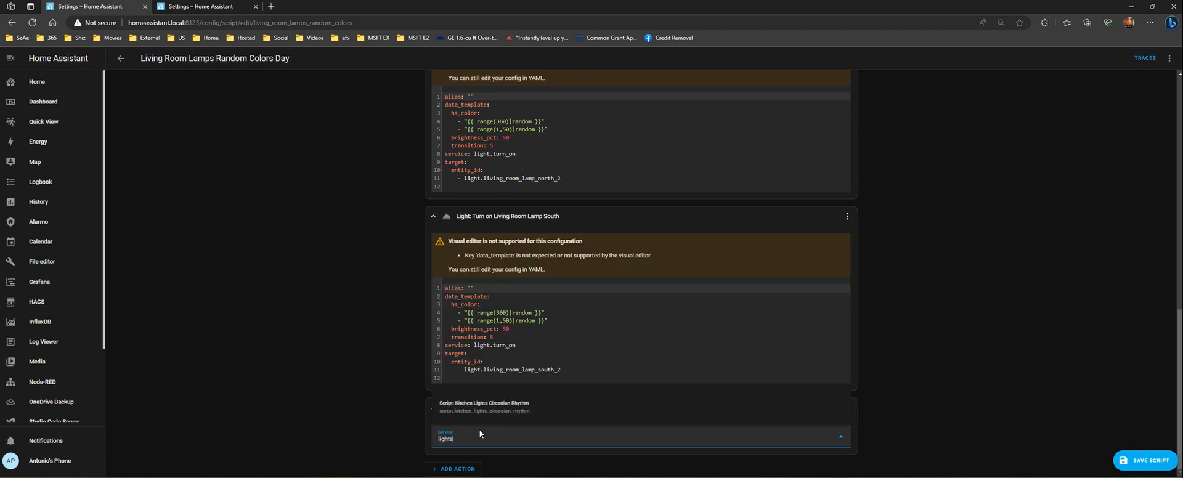
key(BackSpace)
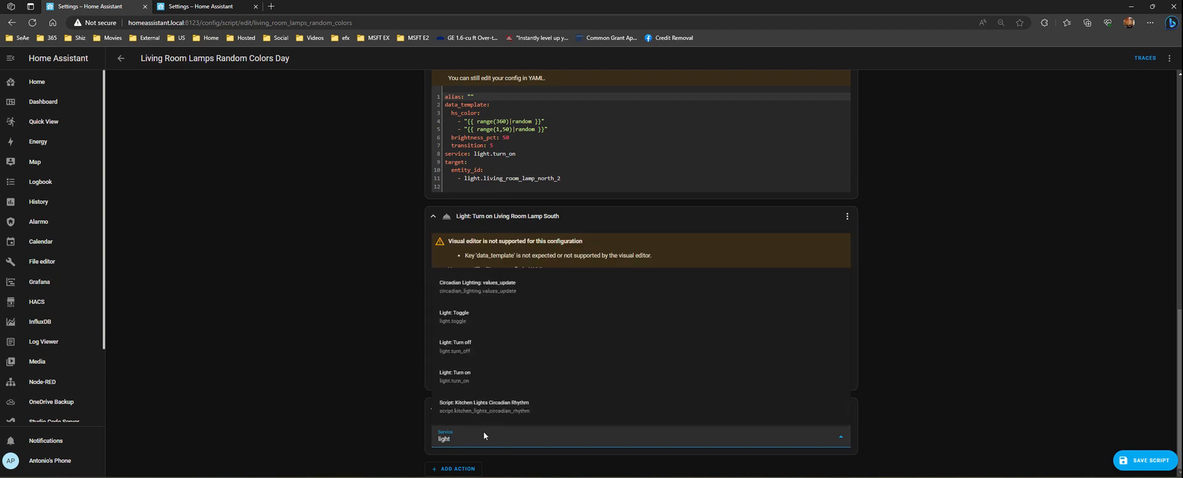
click(483, 381)
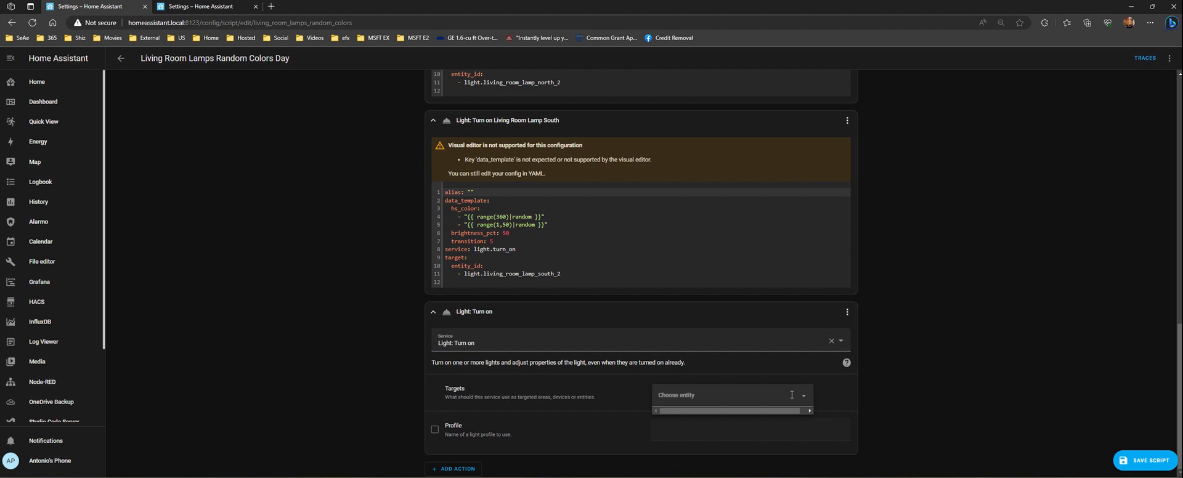
click(792, 394)
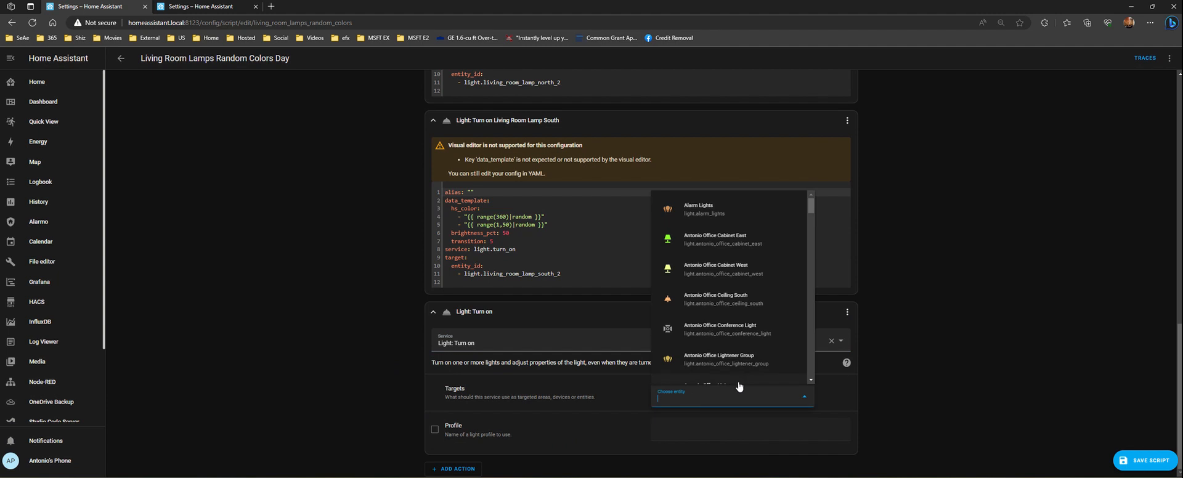
click(734, 265)
Step: Enable the Color option for the new light action and set it to pure red, RGB 255, 0, 0
scroll(636, 306, down, 4)
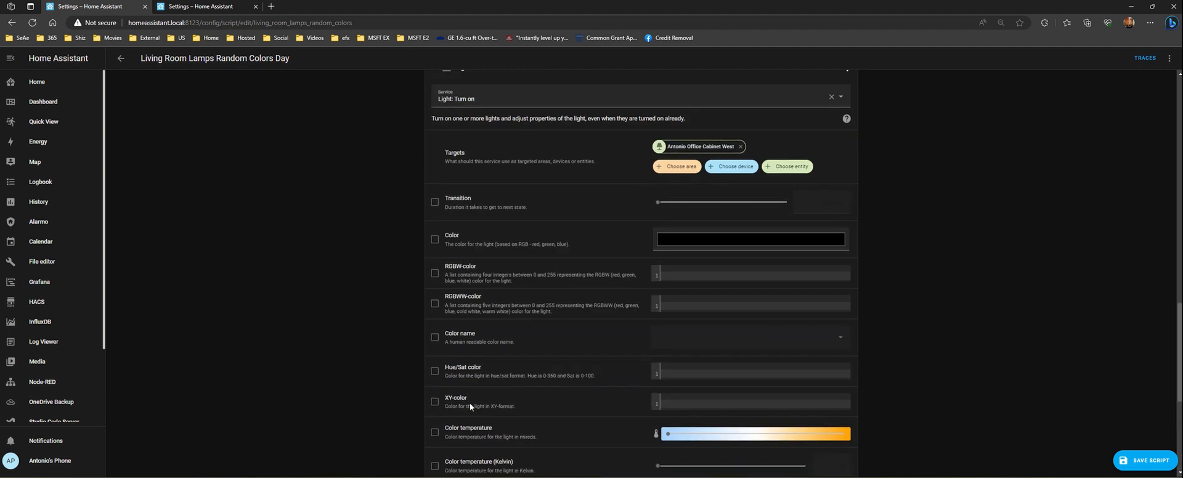
scroll(469, 401, down, 2)
scroll(456, 308, up, 1)
click(435, 178)
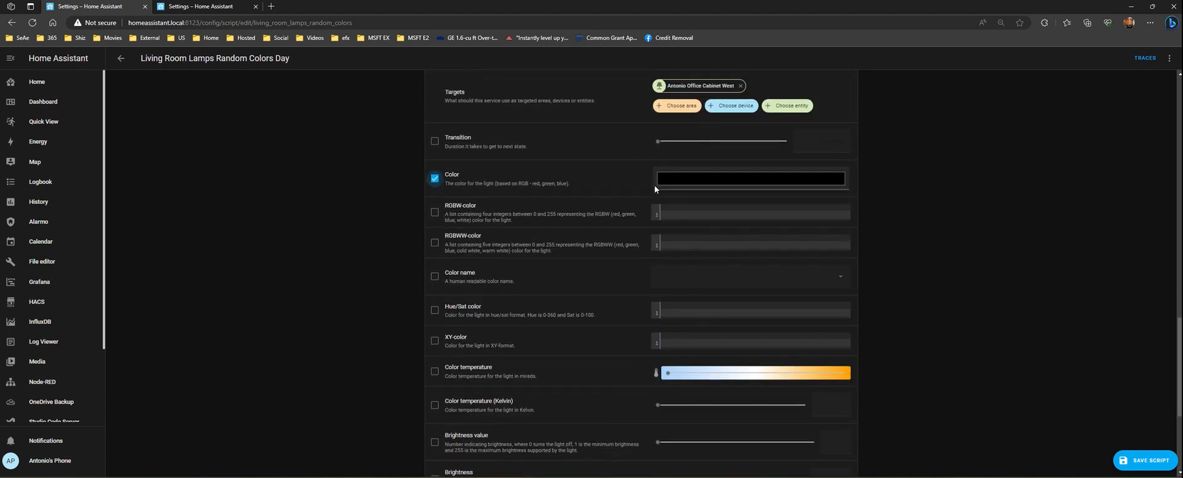
click(674, 179)
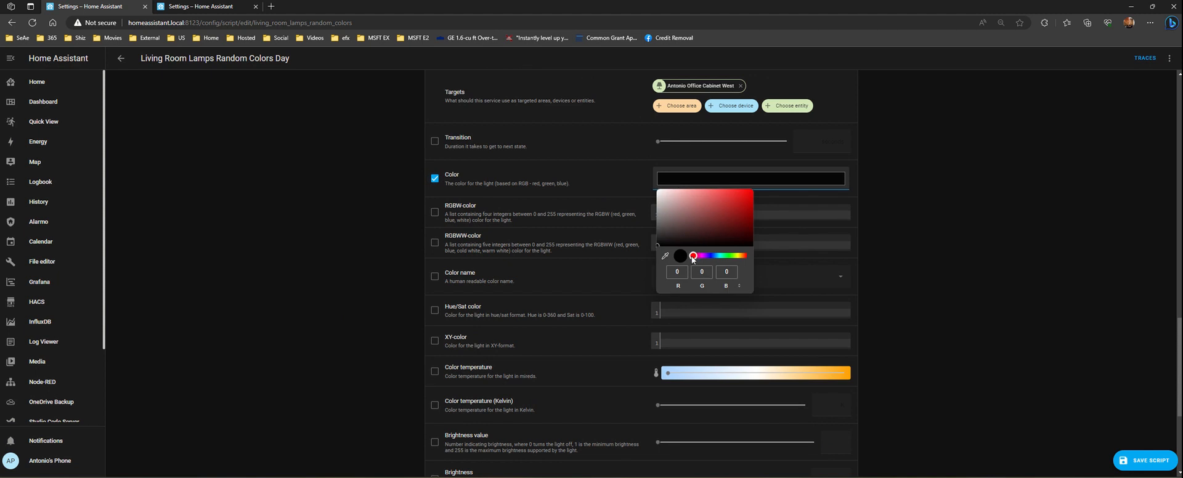
drag(694, 255, 760, 259)
drag(673, 198, 763, 195)
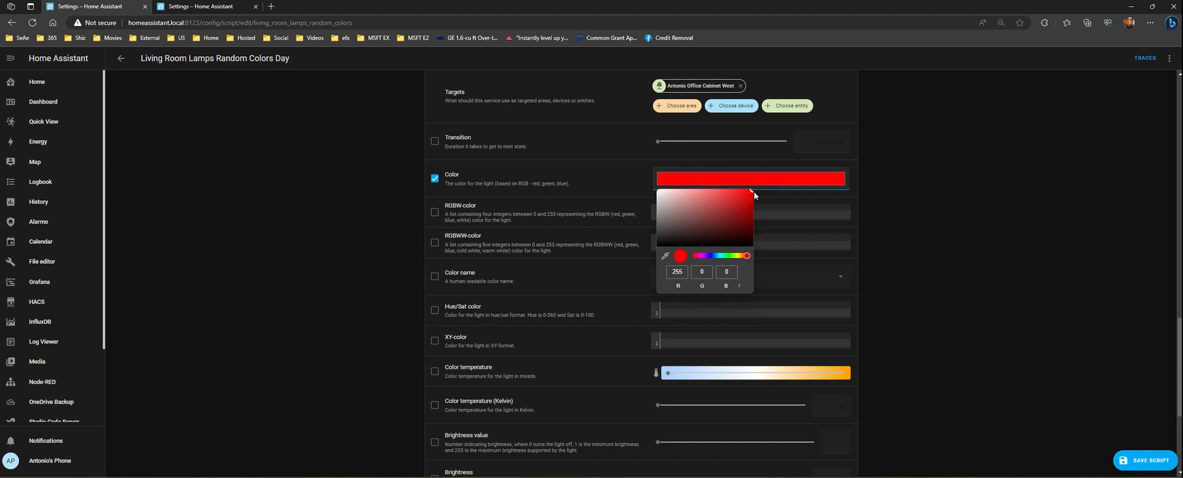
Step: Switch the color picker to HSL values and examine how the hue slider behaves at the start of its range
drag(748, 258, 687, 266)
click(741, 292)
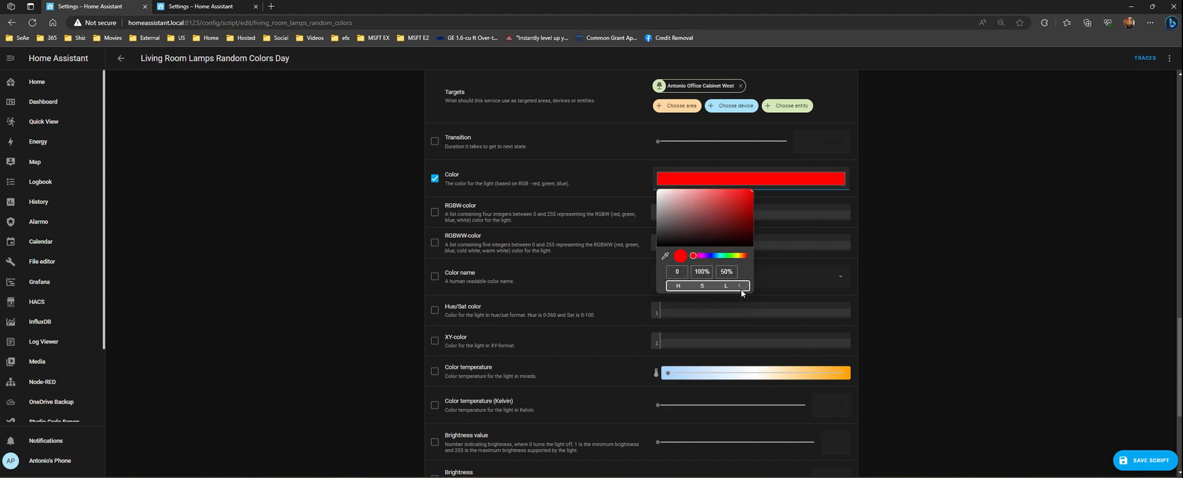
mouse_move(693, 256)
mouse_down()
mouse_move(717, 261)
mouse_move(678, 257)
mouse_up()
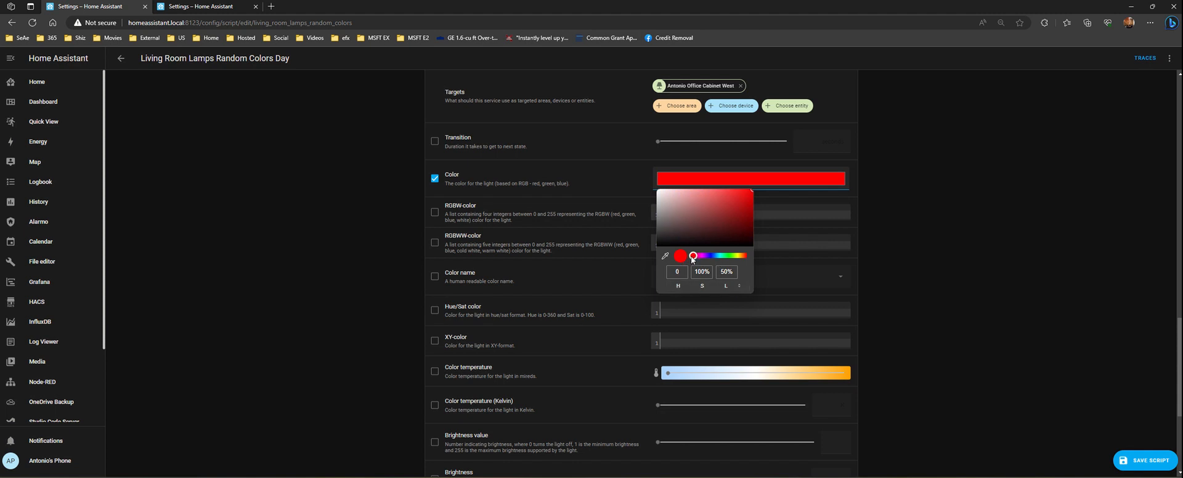
mouse_move(693, 256)
mouse_down()
mouse_move(770, 256)
mouse_move(695, 260)
mouse_up()
drag(696, 260, 696, 261)
click(694, 256)
mouse_move(695, 256)
mouse_down()
mouse_move(756, 263)
mouse_move(682, 269)
mouse_up()
Step: Open the Living Room Lamps Random Colors Day script in the second browser tab and examine the Living Room Lamp East action's saturation range
click(214, 8)
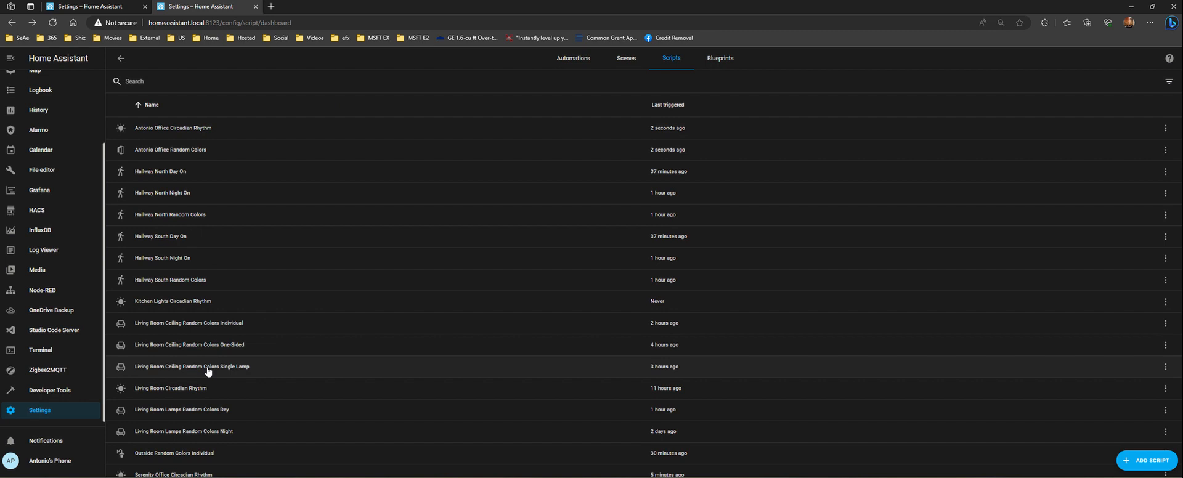
click(213, 411)
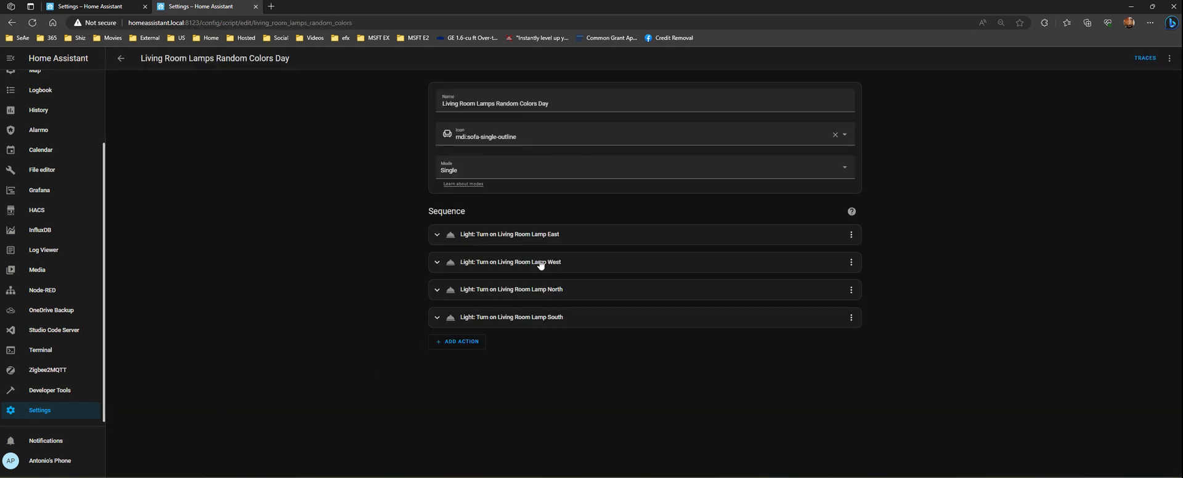
click(550, 241)
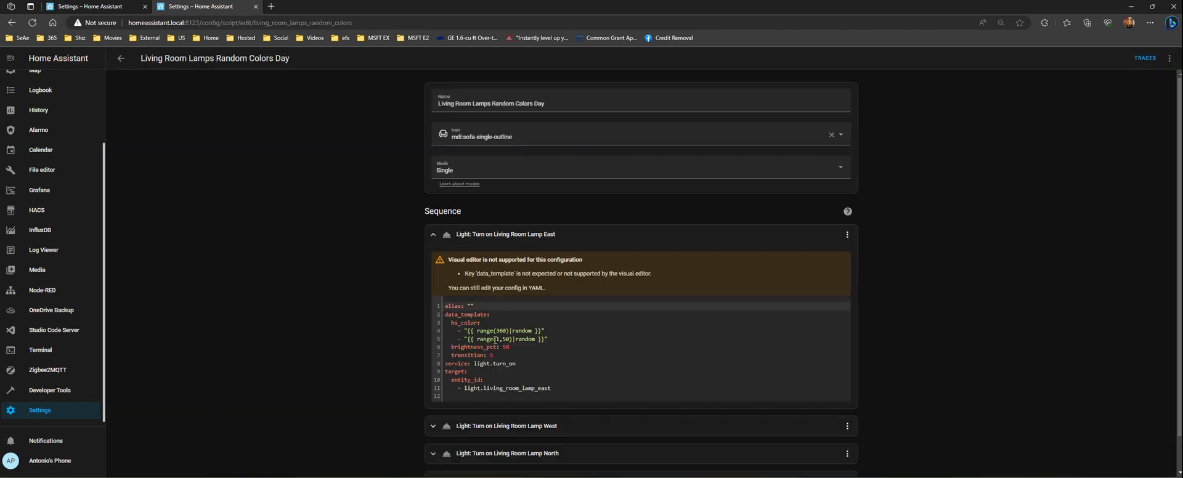
click(508, 340)
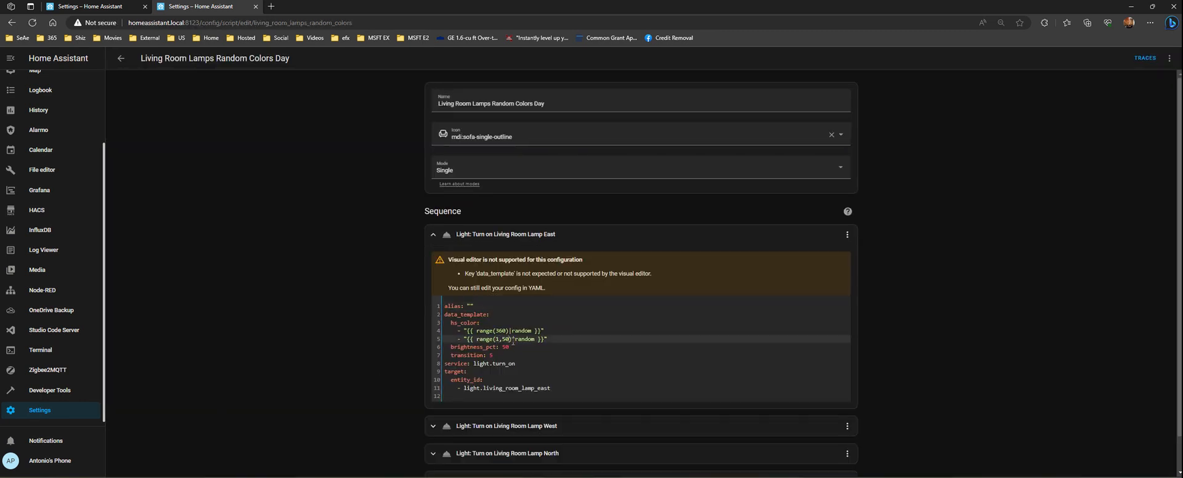
Step: Reopen the office light action's color picker in HSL values and try white and lighter reds, ending at HSL 0, 90%, 75%
click(113, 7)
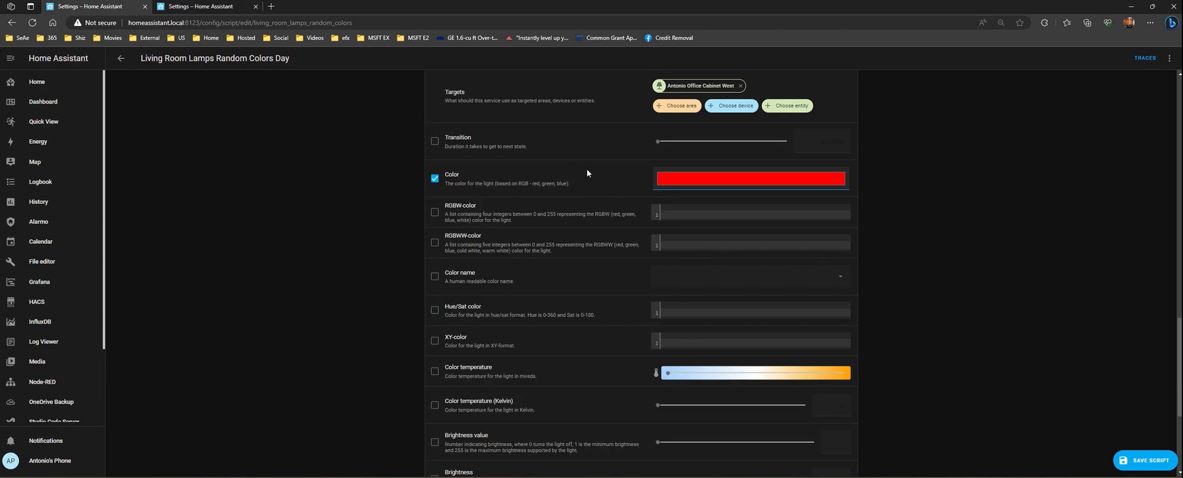
click(670, 185)
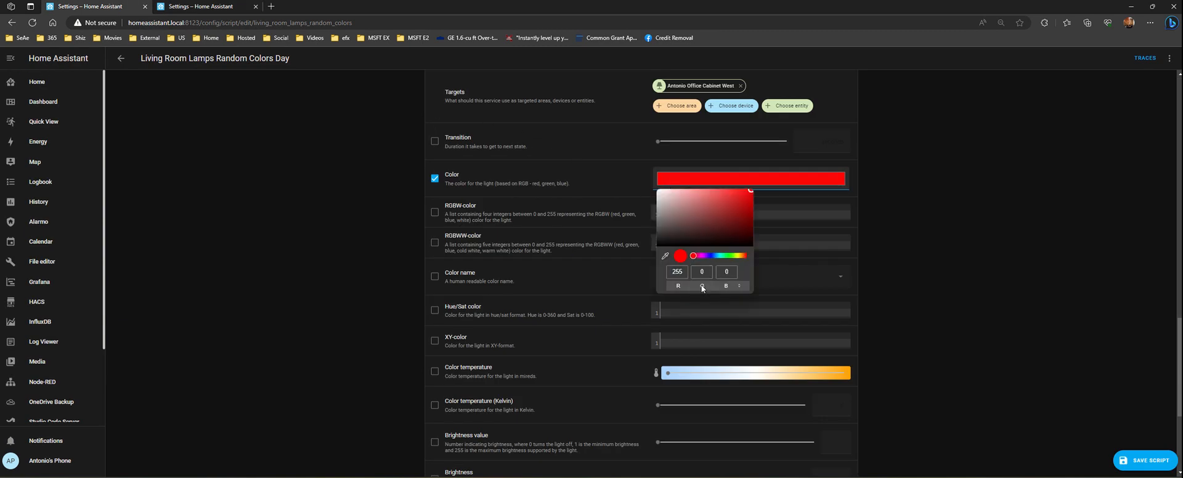
click(738, 286)
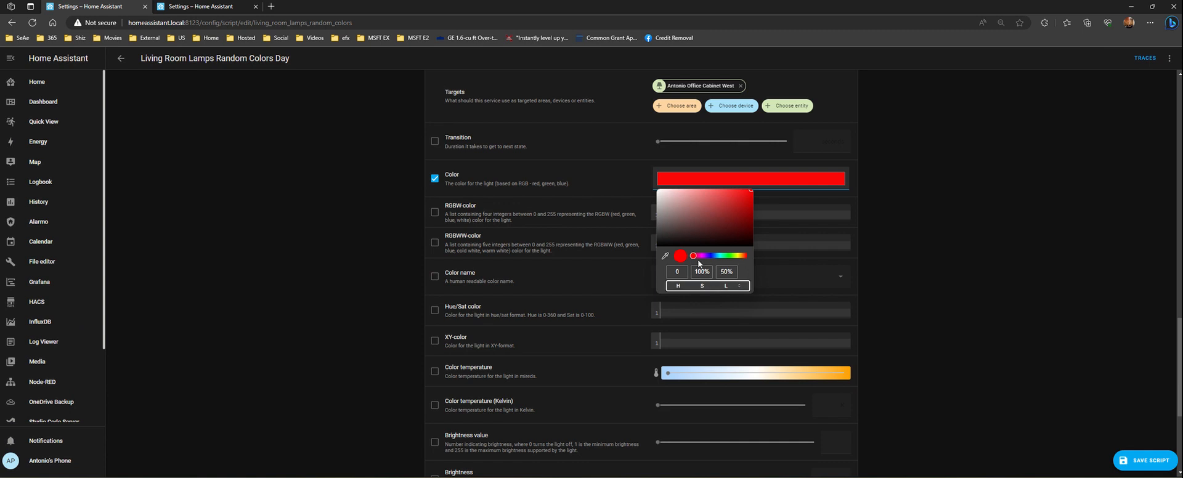
drag(745, 190, 646, 190)
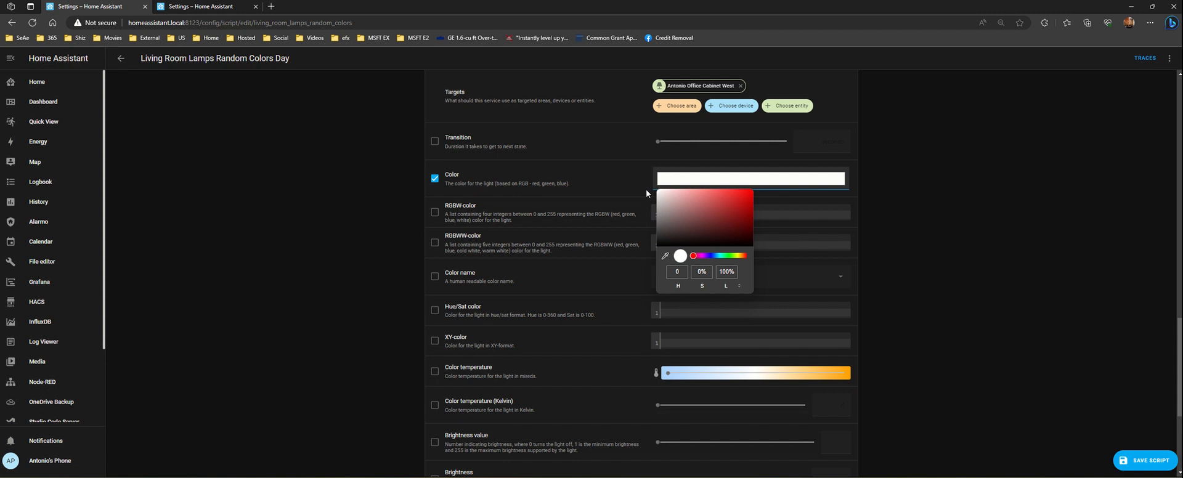
click(705, 193)
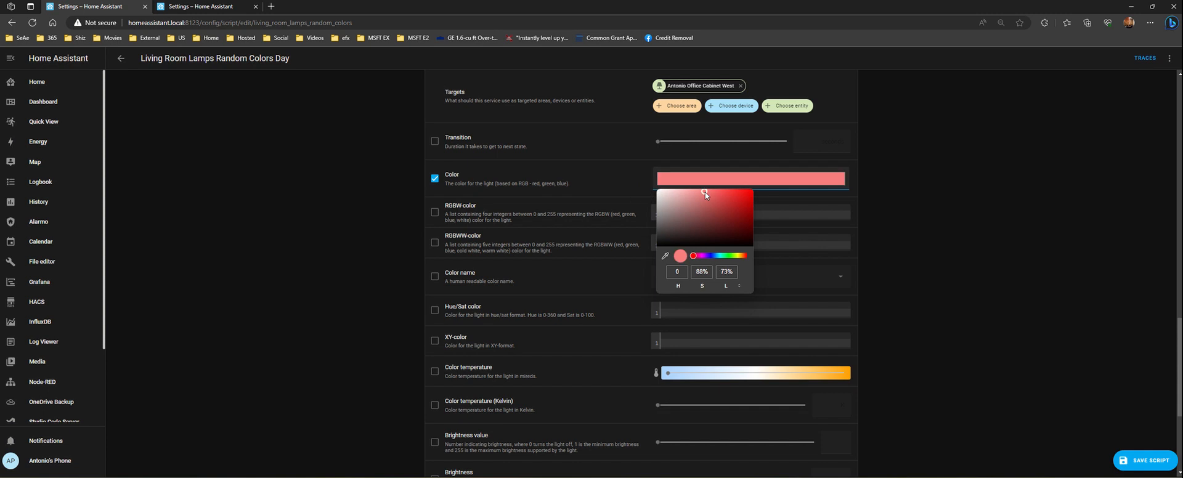
mouse_move(705, 195)
mouse_down()
mouse_move(660, 196)
mouse_move(704, 200)
mouse_up()
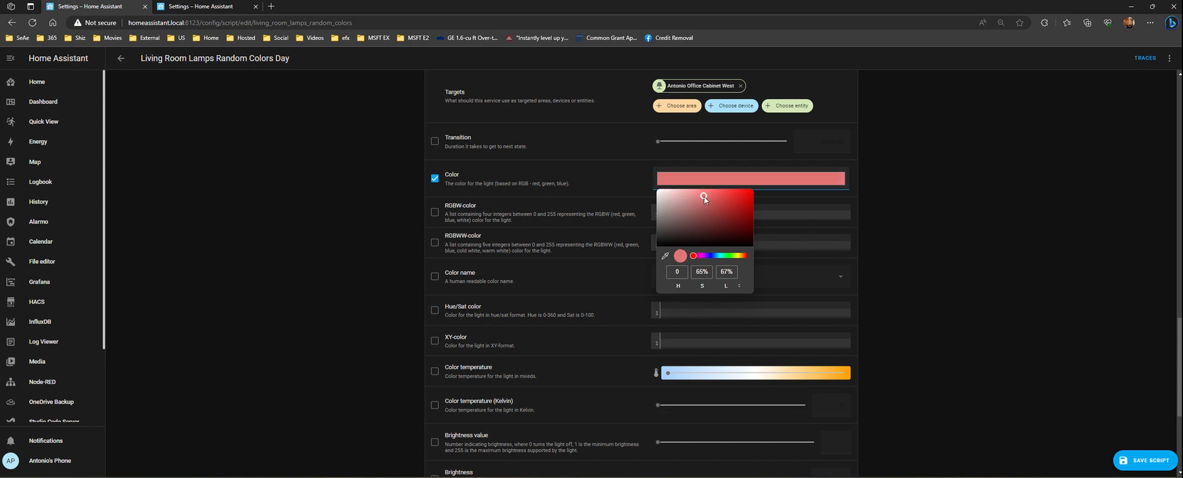
click(705, 189)
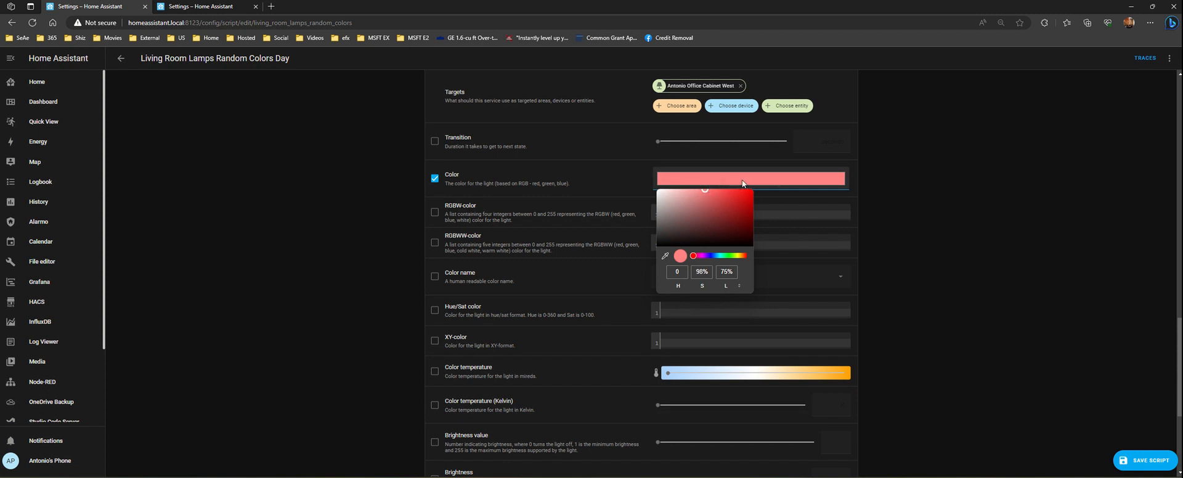
Step: Cycle the color picker through its HEX and RGB formats to view the light red's equivalent values
click(738, 285)
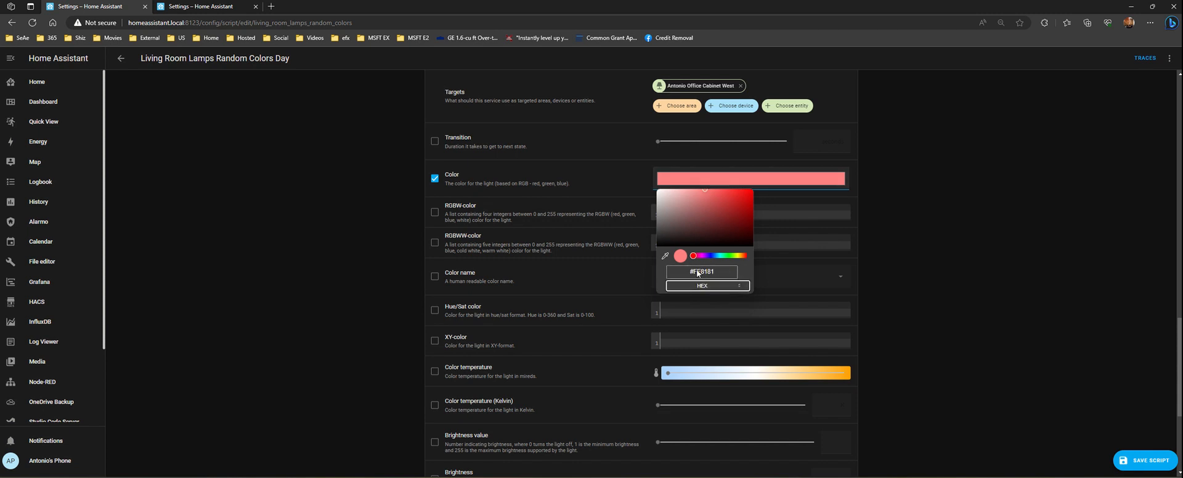
click(738, 290)
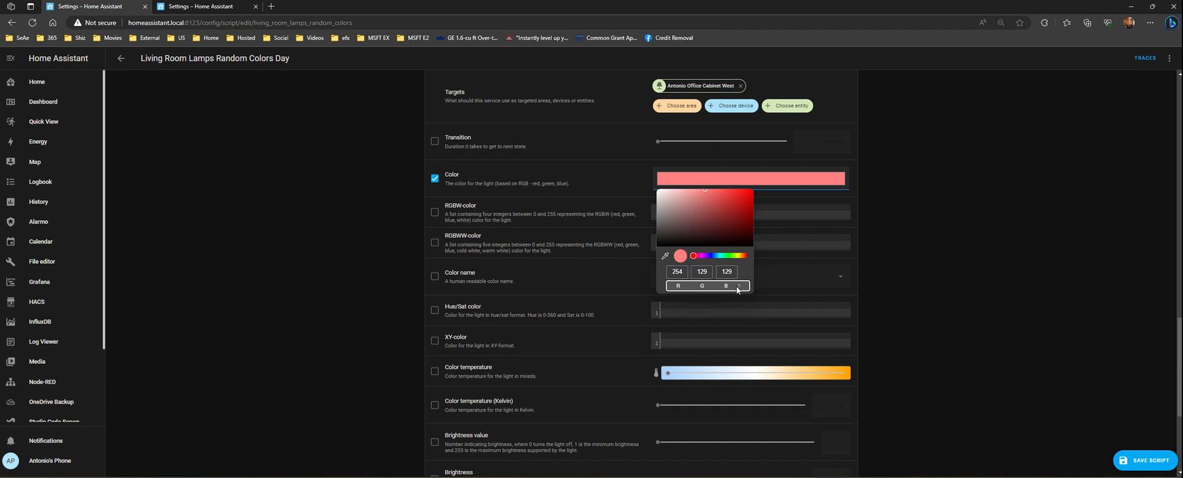
click(739, 290)
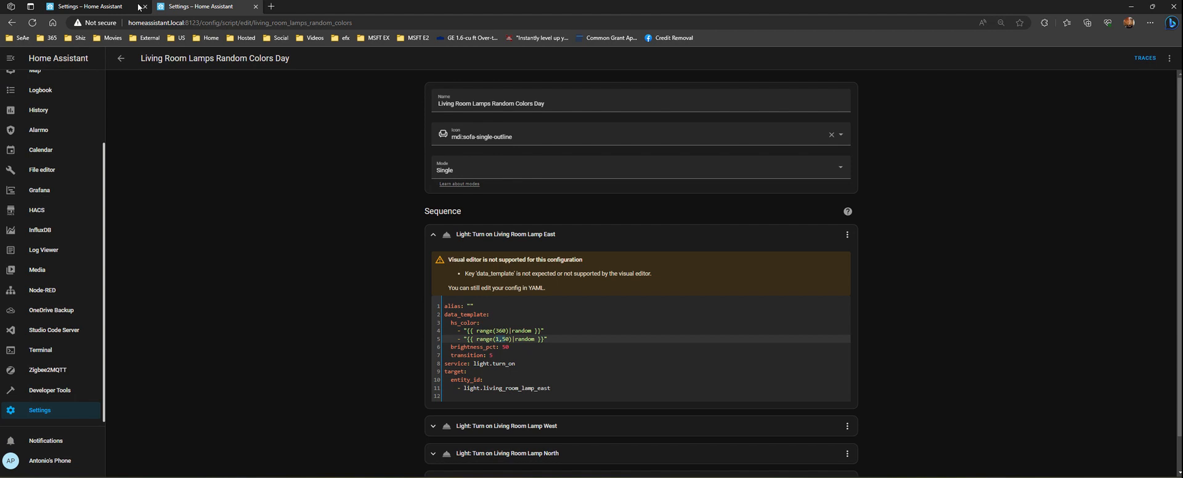
Step: Choose a muted red of HSL 0, 35%, 50% for the office light action and view its RGB values
click(133, 6)
click(692, 186)
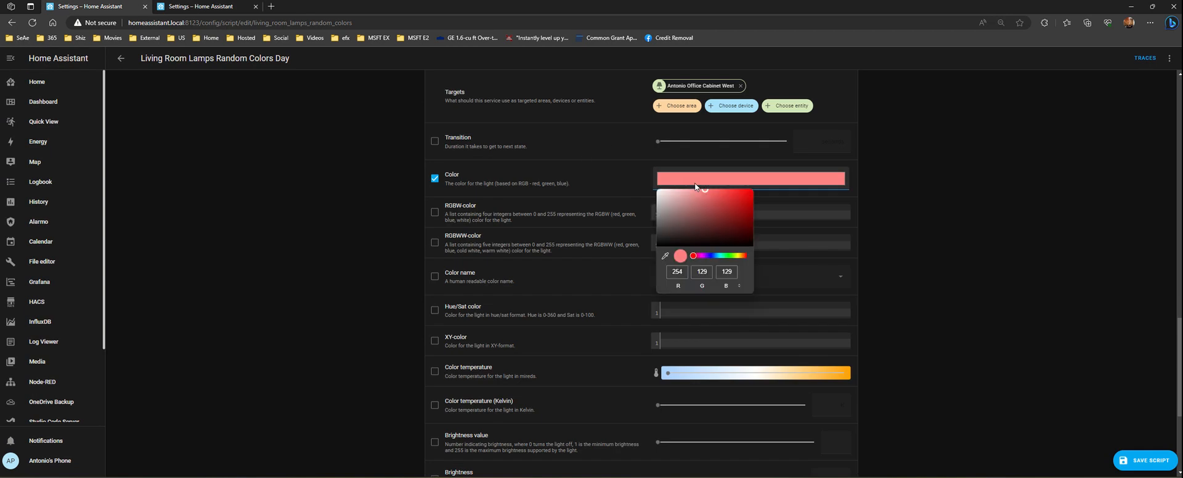
mouse_move(693, 258)
mouse_down()
mouse_move(712, 259)
mouse_move(688, 257)
mouse_up()
mouse_move(689, 198)
mouse_down()
mouse_move(660, 196)
mouse_move(705, 195)
mouse_move(658, 195)
mouse_move(753, 193)
mouse_move(684, 206)
mouse_move(717, 206)
mouse_move(715, 189)
mouse_move(707, 211)
mouse_up()
click(708, 285)
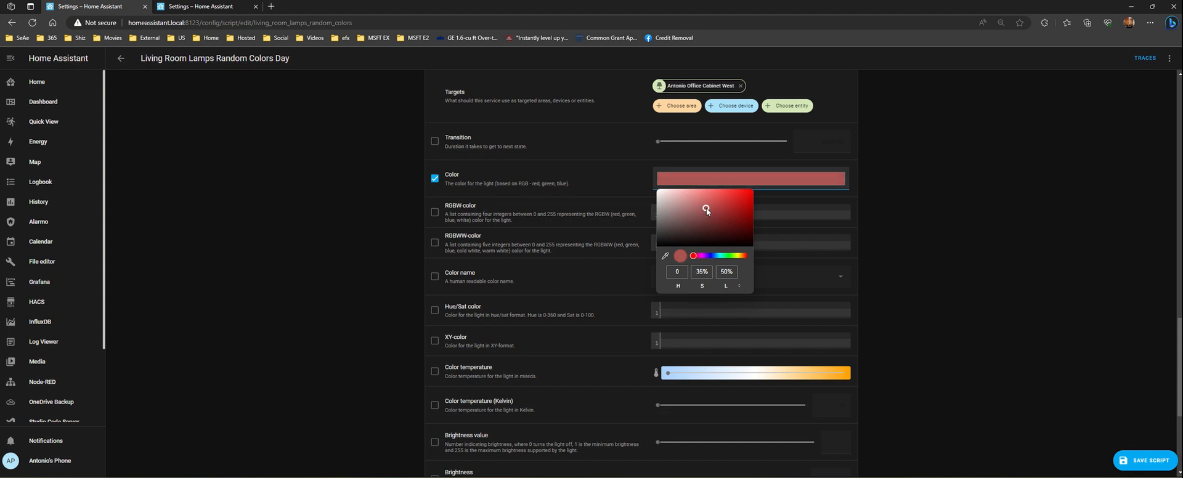
click(725, 288)
click(726, 288)
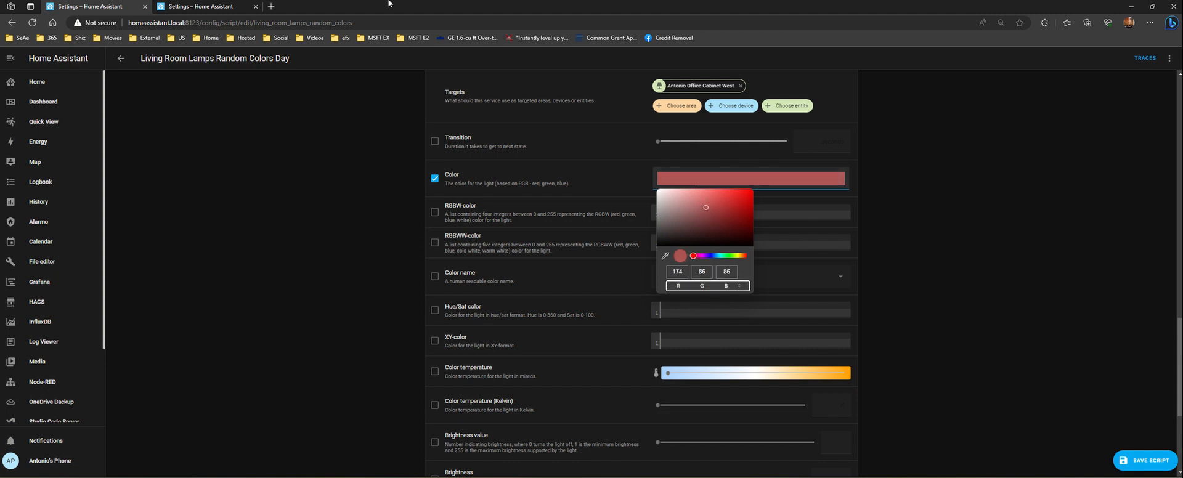
Step: Examine the saturation range and the hs_color key in the Living Room Lamp East action of the script in the second browser tab
click(187, 5)
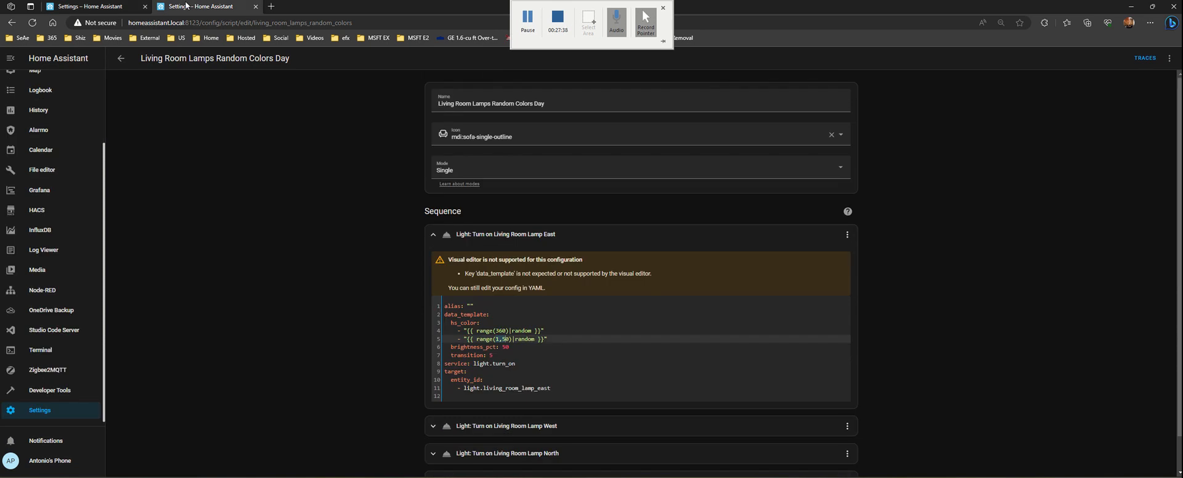
click(506, 341)
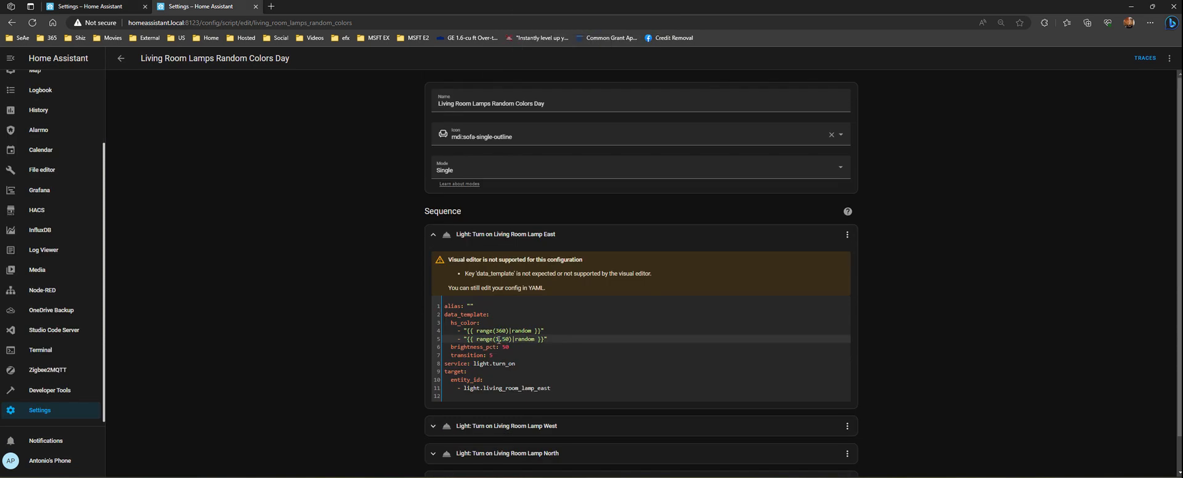
click(448, 322)
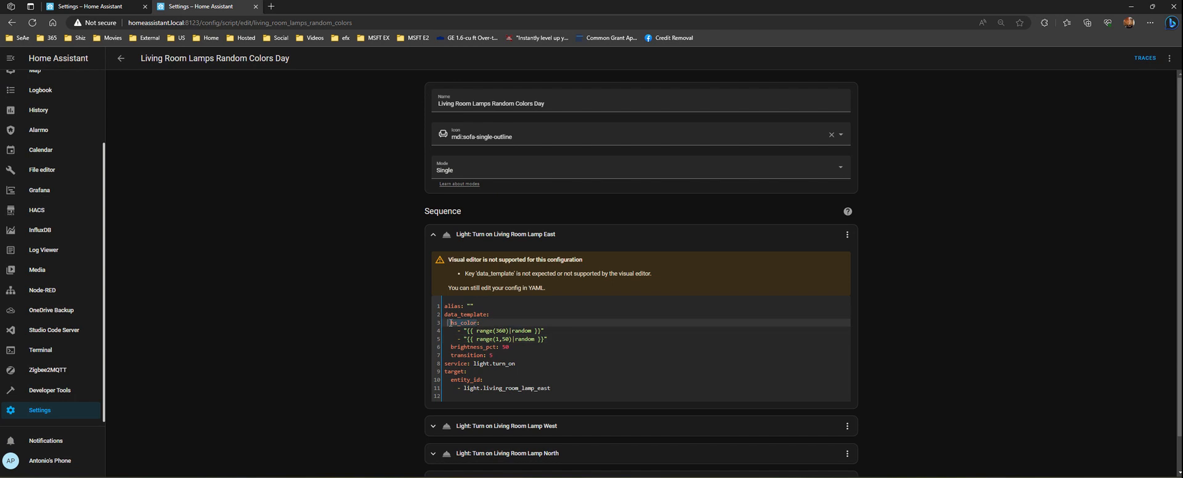
Step: Search the web for "hs_color home assistant" in a new browser tab and open the Light integration documentation
click(271, 6)
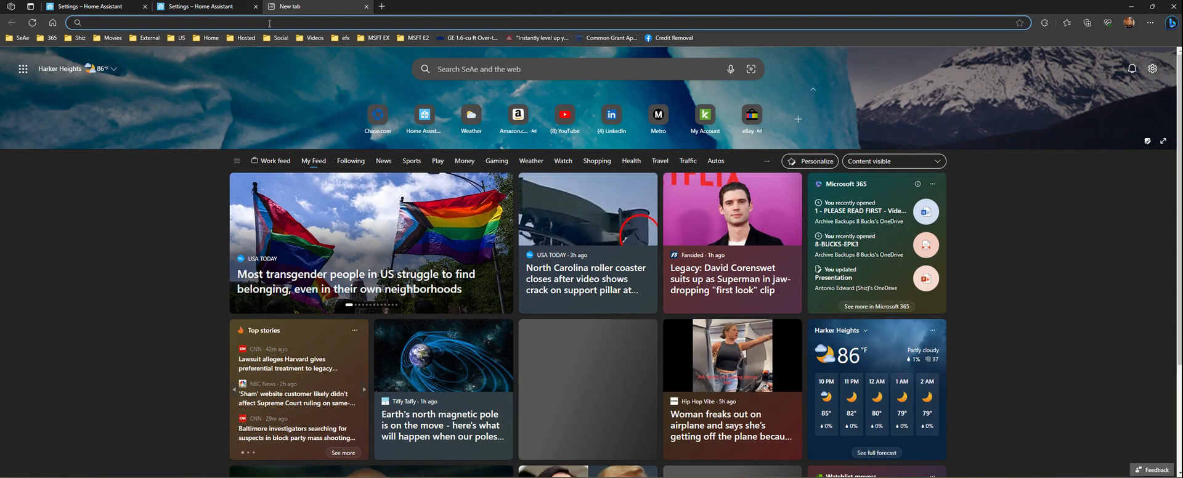
text(hs_color home assistant)
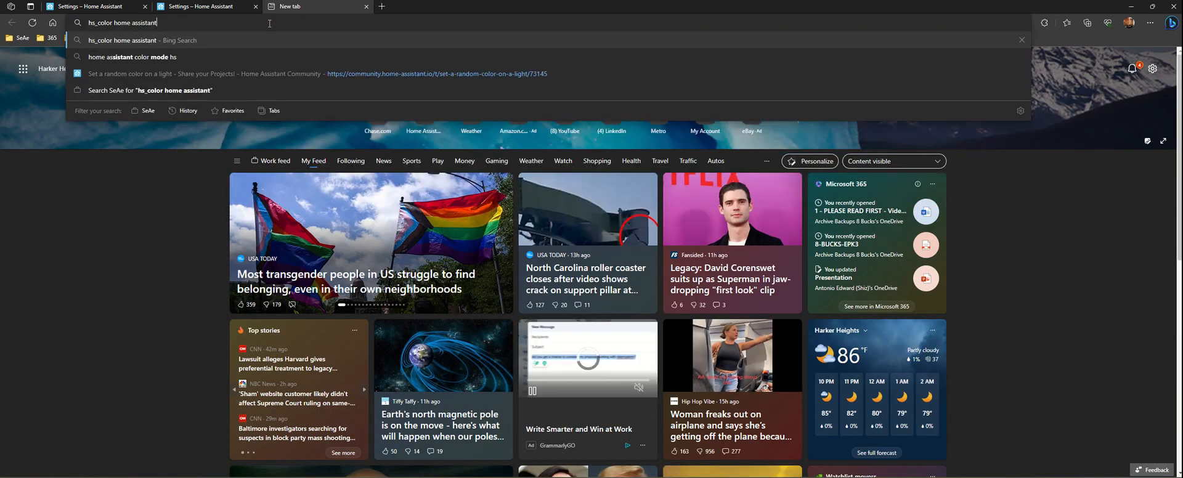
key(Return)
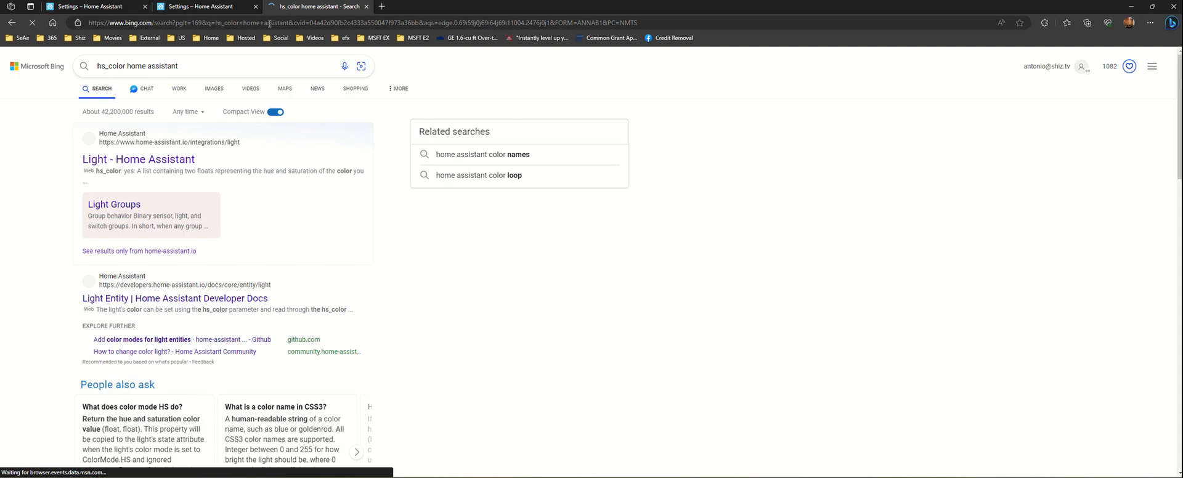
click(159, 160)
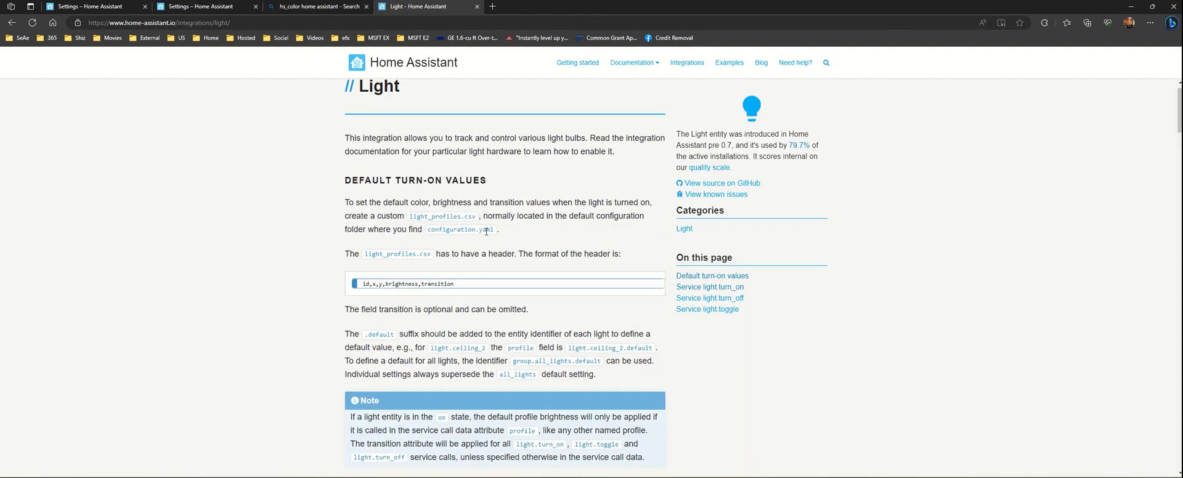
Step: Read the hs_color entry's hue and saturation scales in the documentation and compare them with the script's random ranges
scroll(486, 231, down, 15)
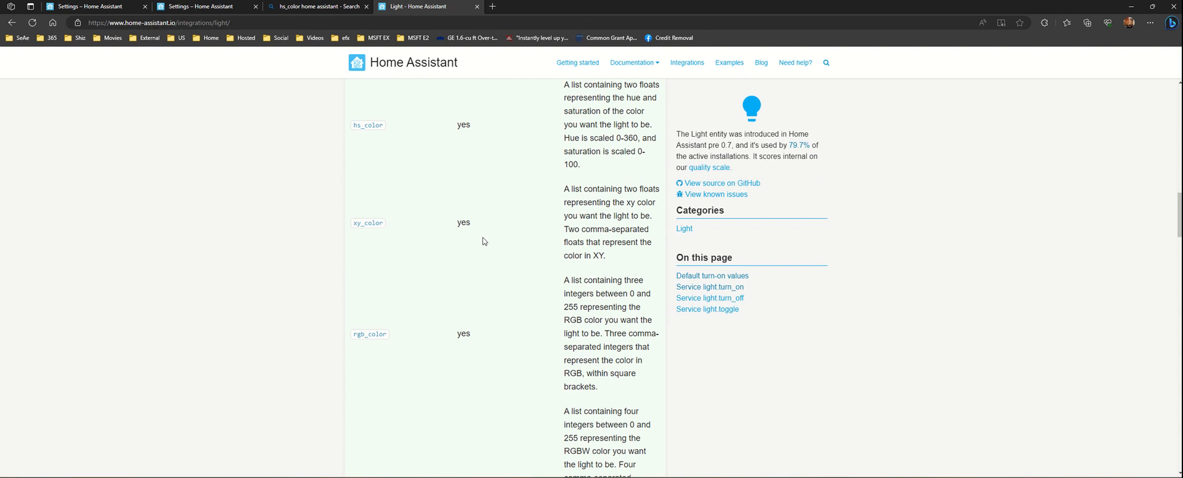
scroll(483, 241, up, 1)
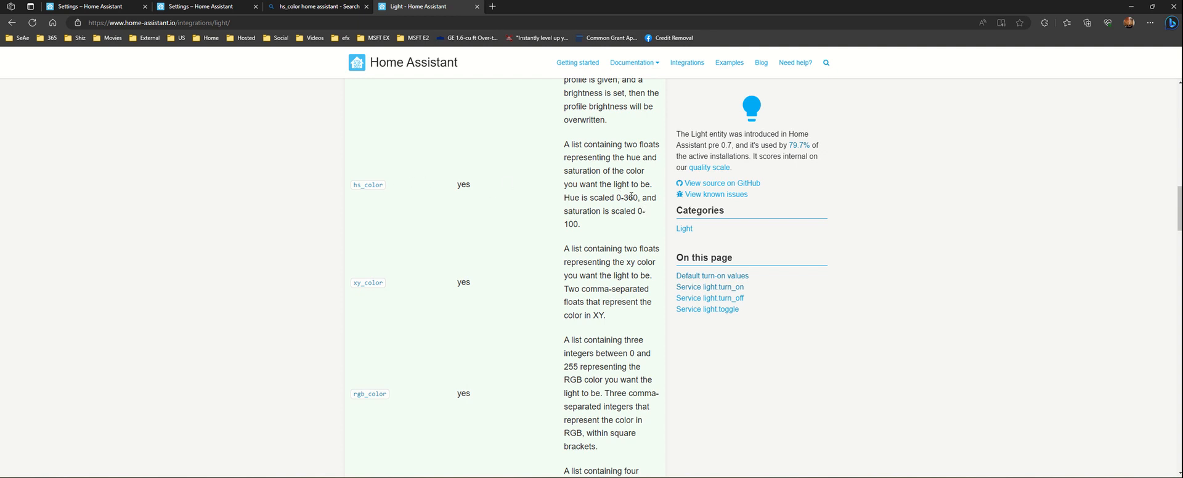
mouse_move(631, 198)
mouse_down()
mouse_move(622, 200)
mouse_move(640, 212)
mouse_up()
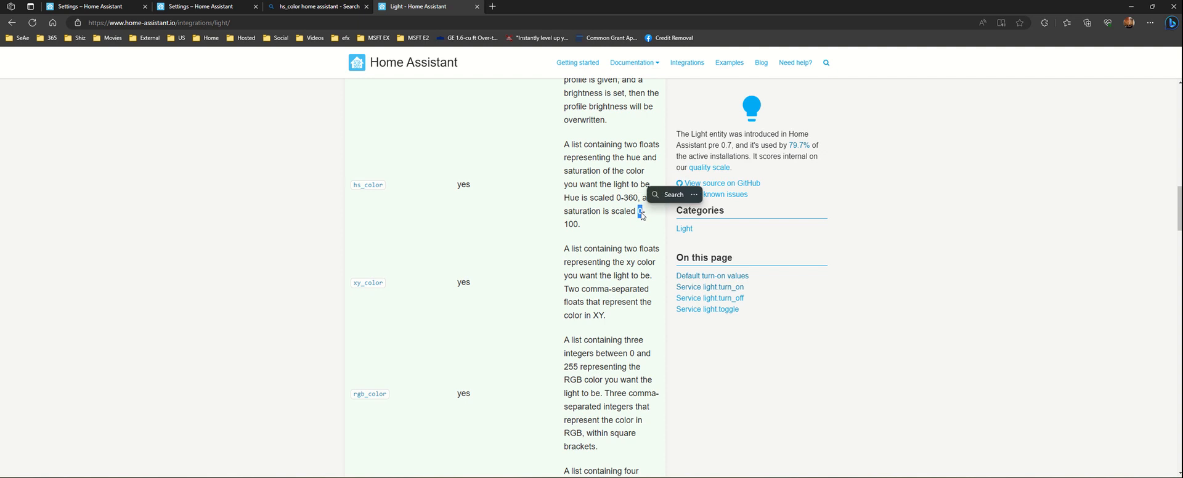
click(645, 215)
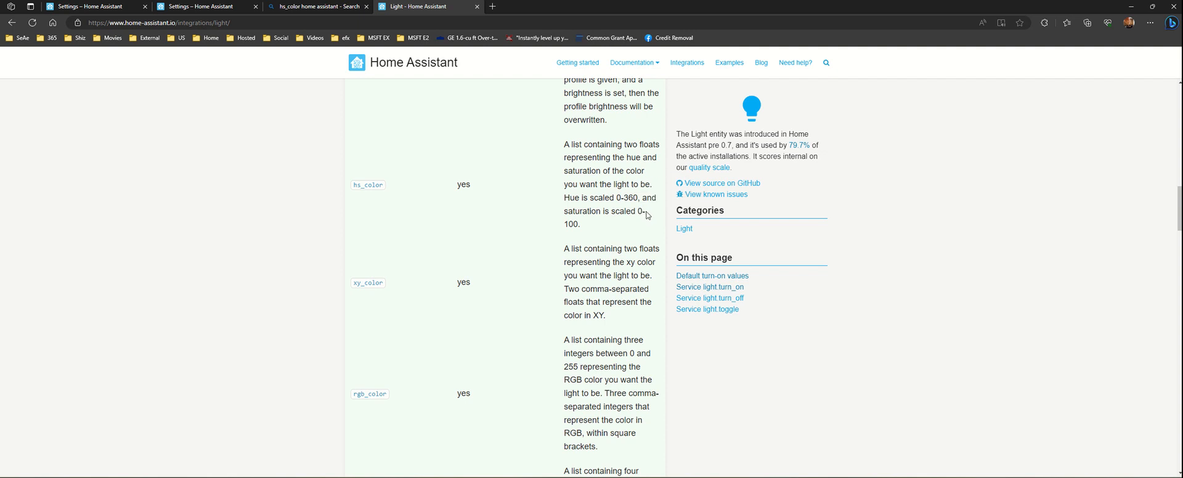
click(228, 12)
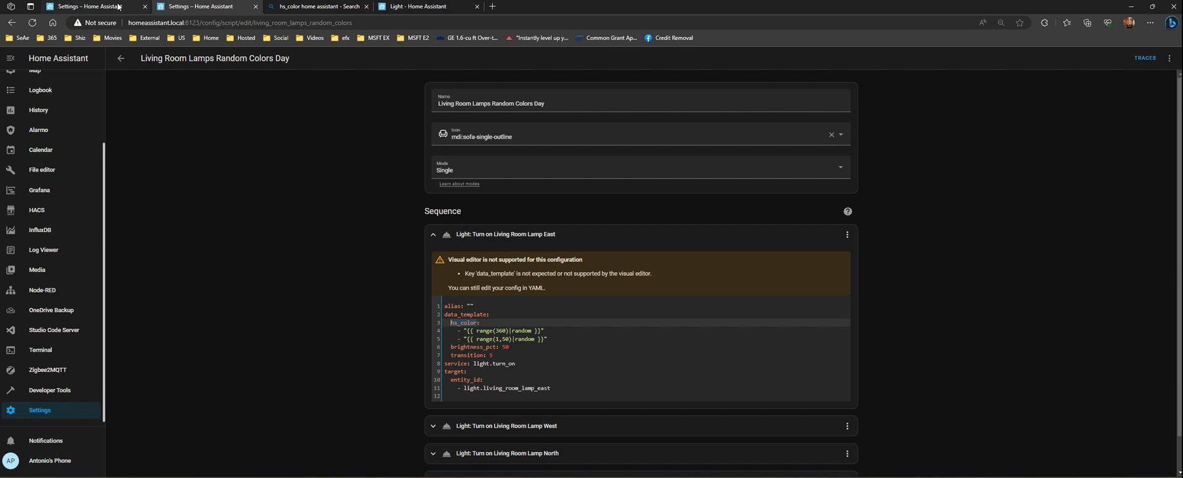
mouse_move(119, 8)
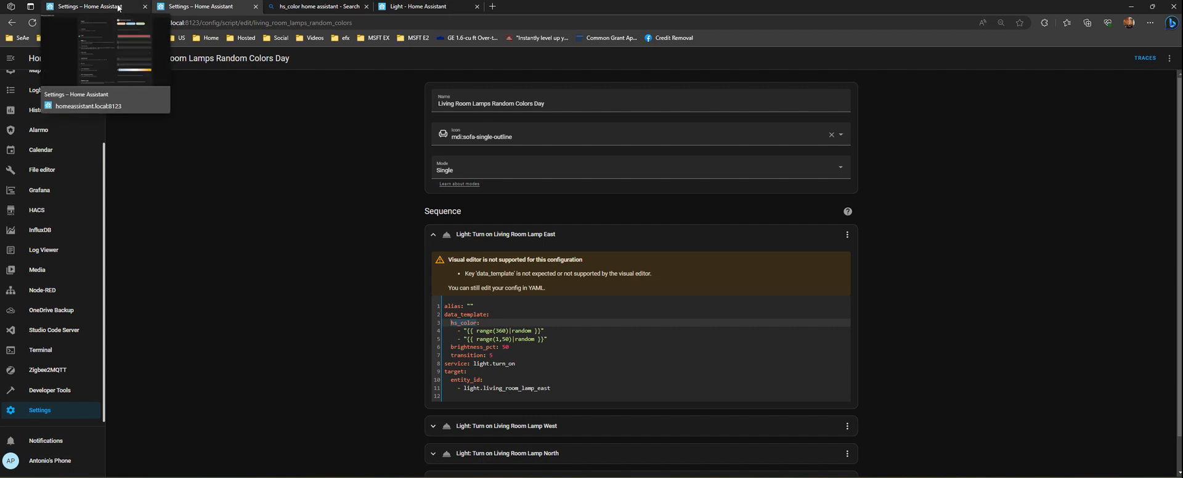
Step: Read the documentation's hs_color, xy_color, rgb_color and rgbw_color descriptions to compare the ways of specifying a light's color
click(411, 8)
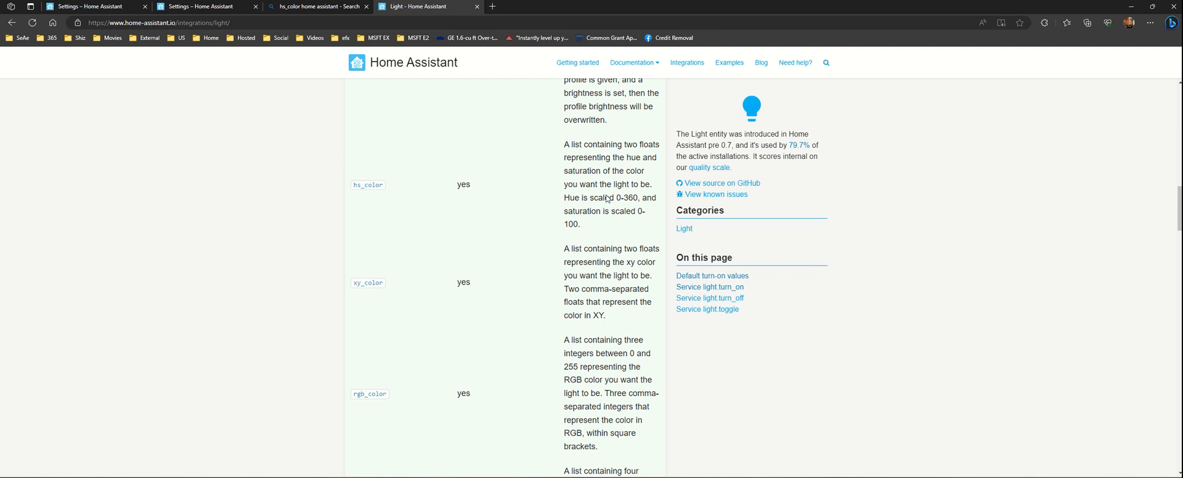
drag(596, 158, 624, 172)
drag(347, 283, 396, 284)
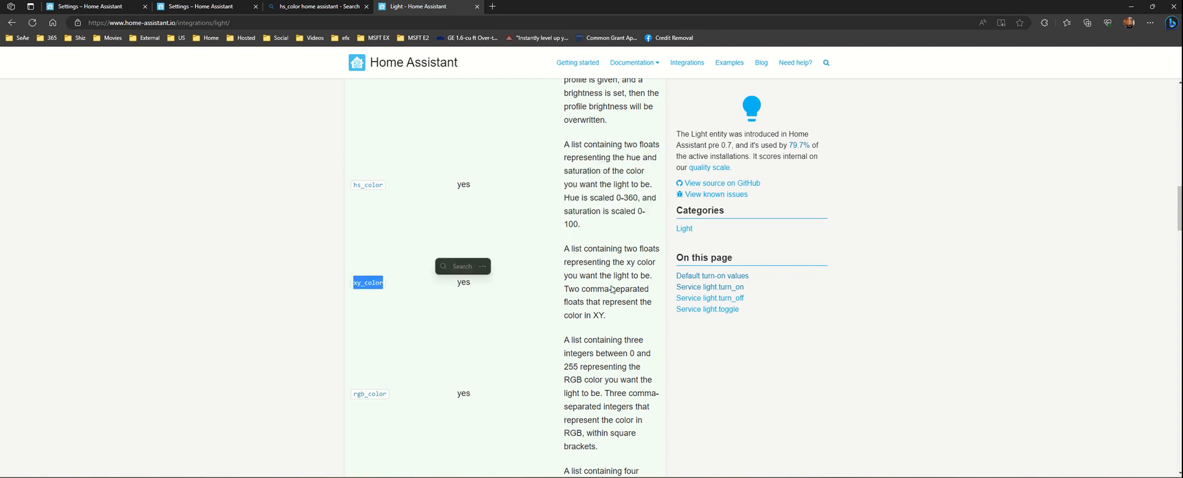
drag(582, 248, 606, 316)
scroll(629, 310, down, 1)
scroll(629, 310, down, 2)
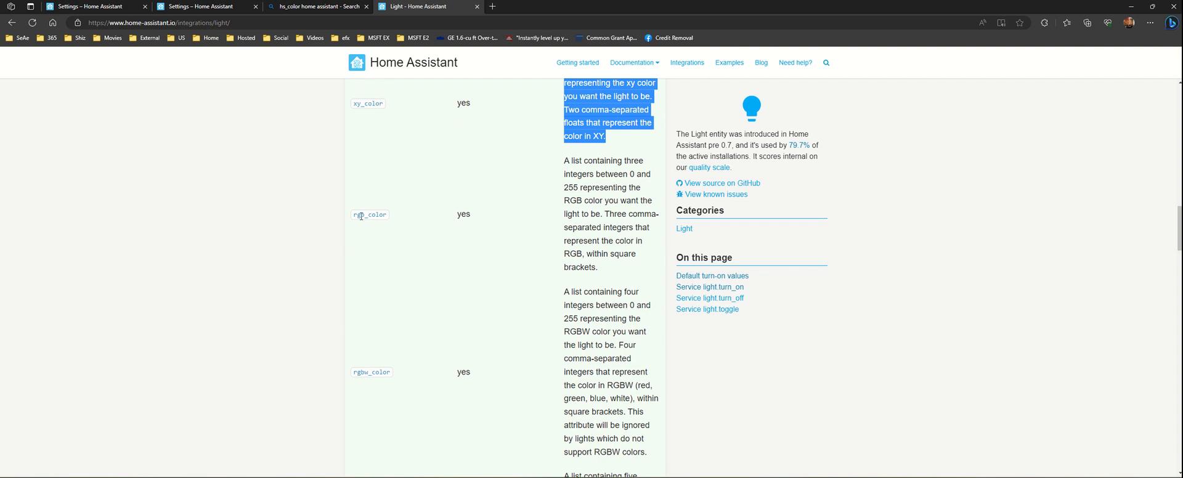
drag(359, 214, 391, 217)
drag(579, 187, 624, 284)
scroll(486, 330, down, 2)
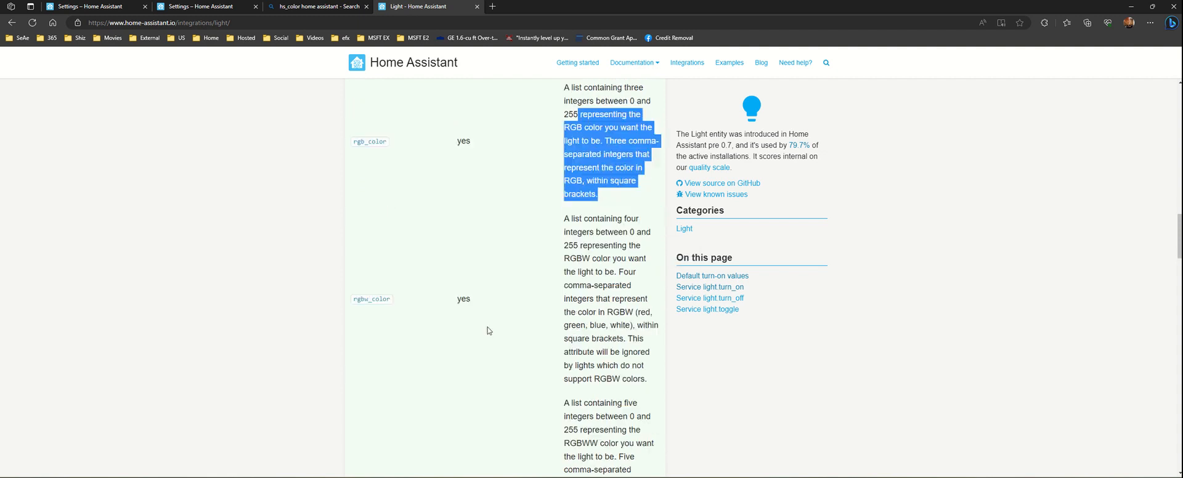
drag(361, 252, 416, 260)
drag(564, 213, 625, 293)
scroll(619, 289, up, 5)
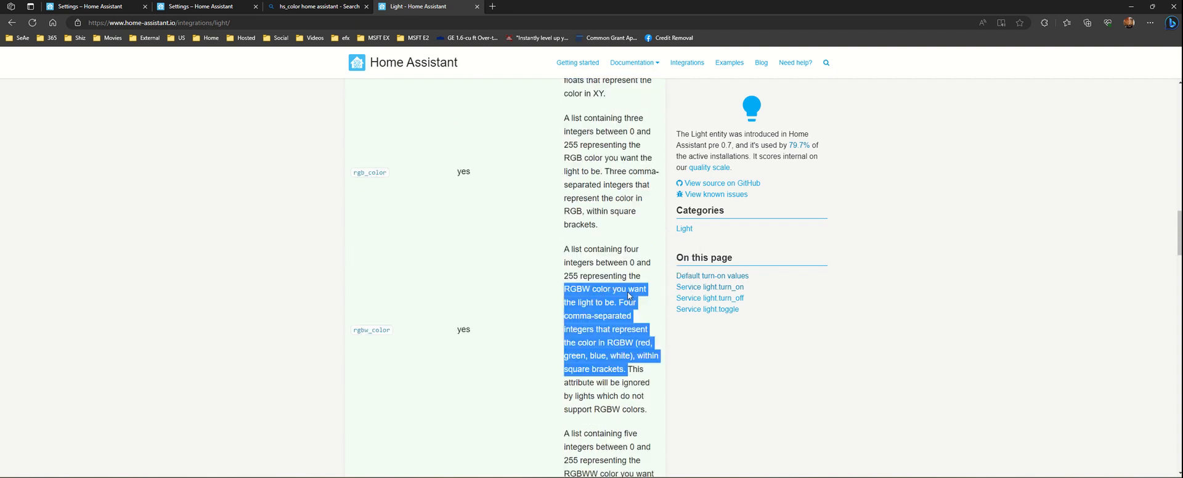
drag(358, 186, 651, 227)
Step: Delete the Office Cabinet West turn-on action from the Living Room Lamps Random Colors Day script in the first browser tab
click(124, 7)
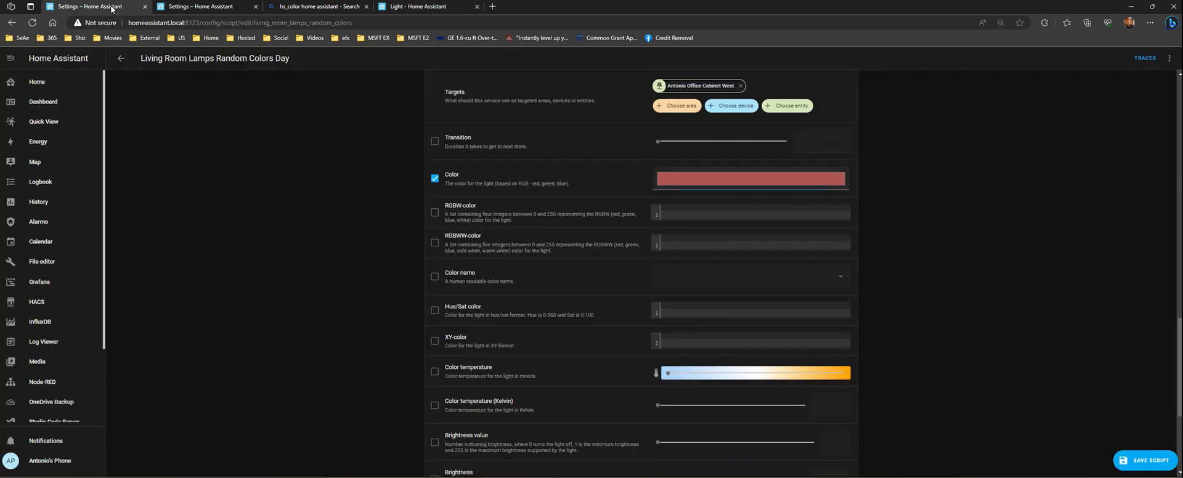
click(177, 7)
scroll(947, 228, up, 4)
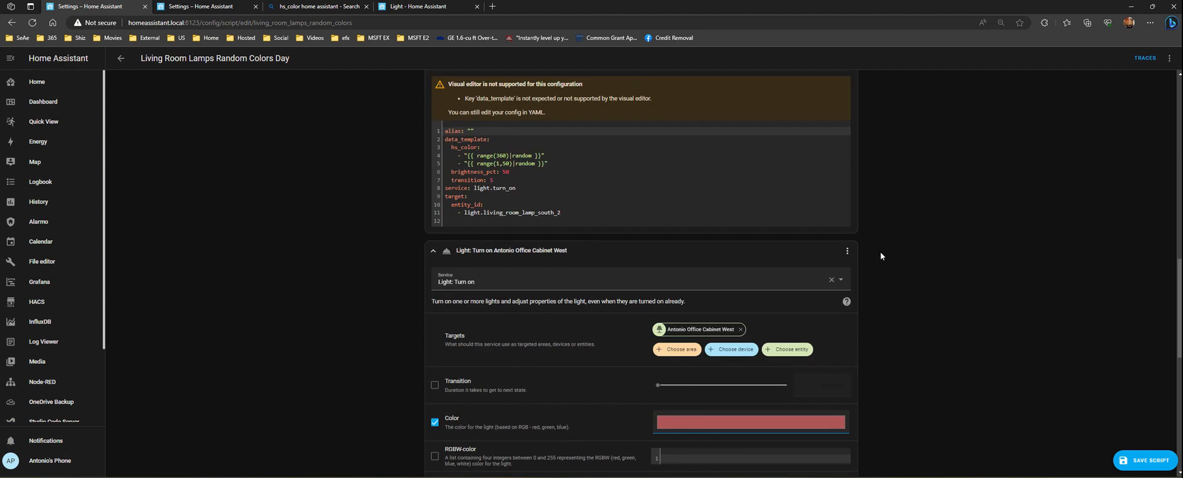
click(847, 251)
click(881, 455)
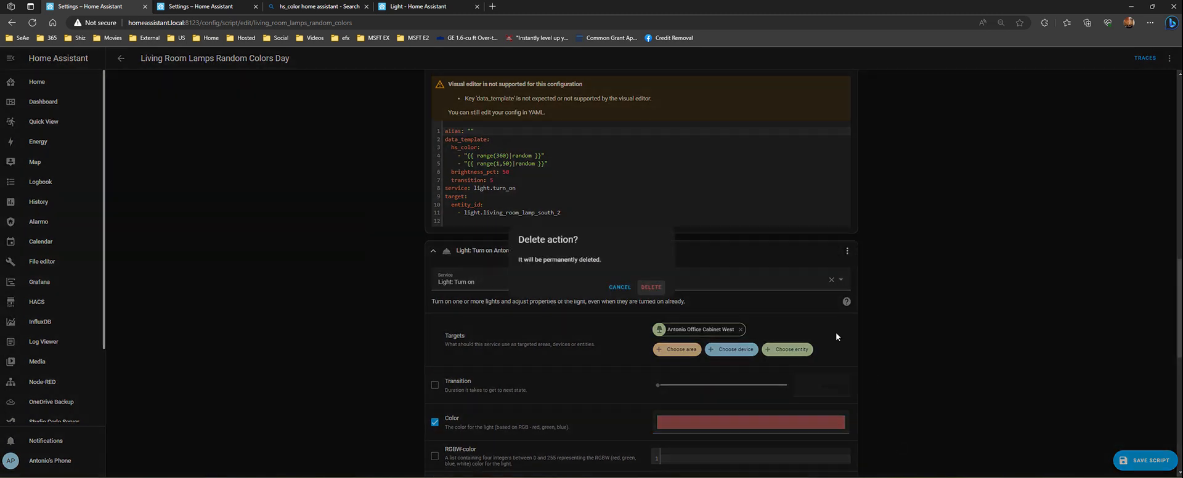
click(647, 286)
Step: Leave the script editor in the first browser tab and discard the unsaved changes
click(121, 60)
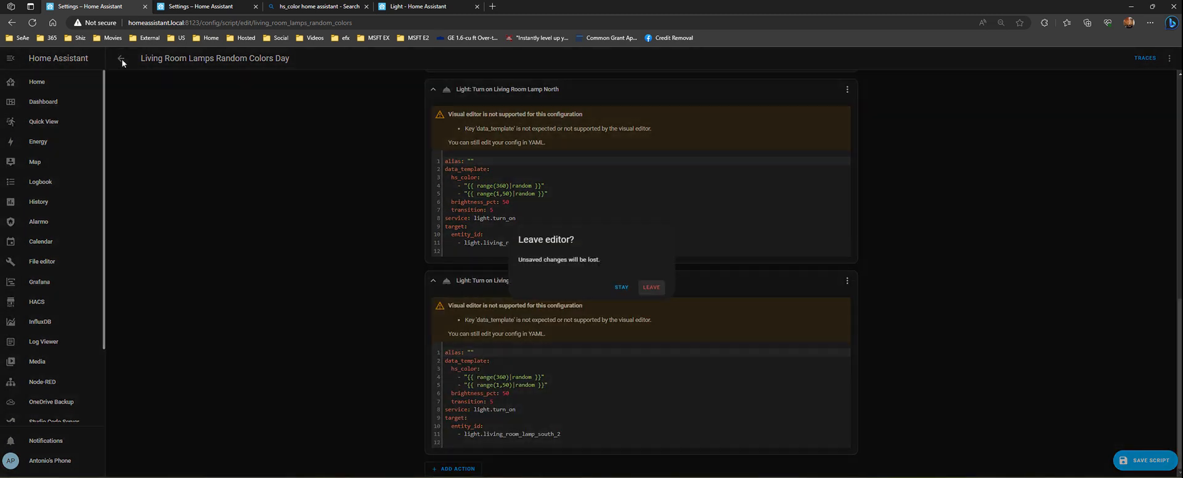
click(651, 287)
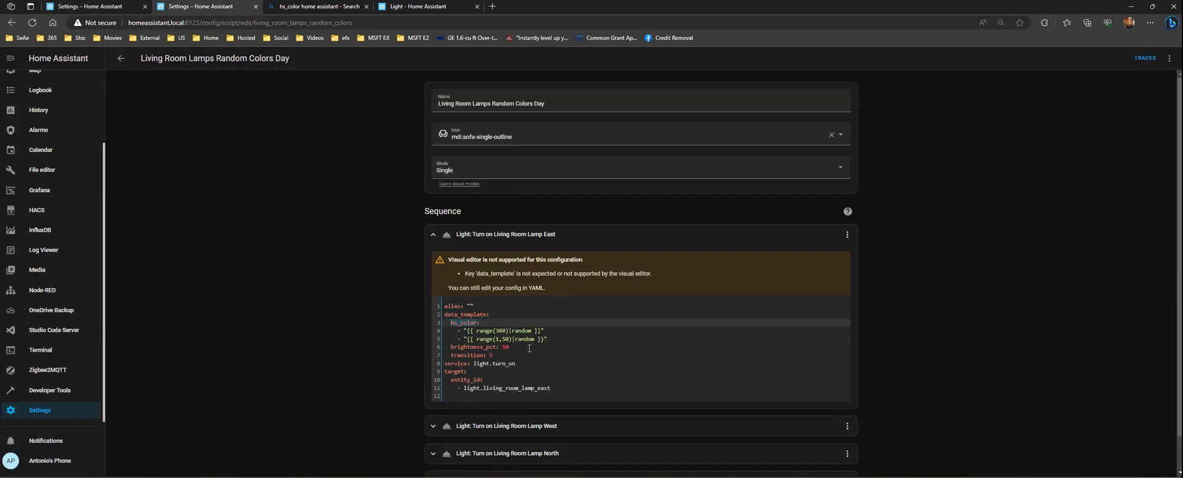
click(70, 8)
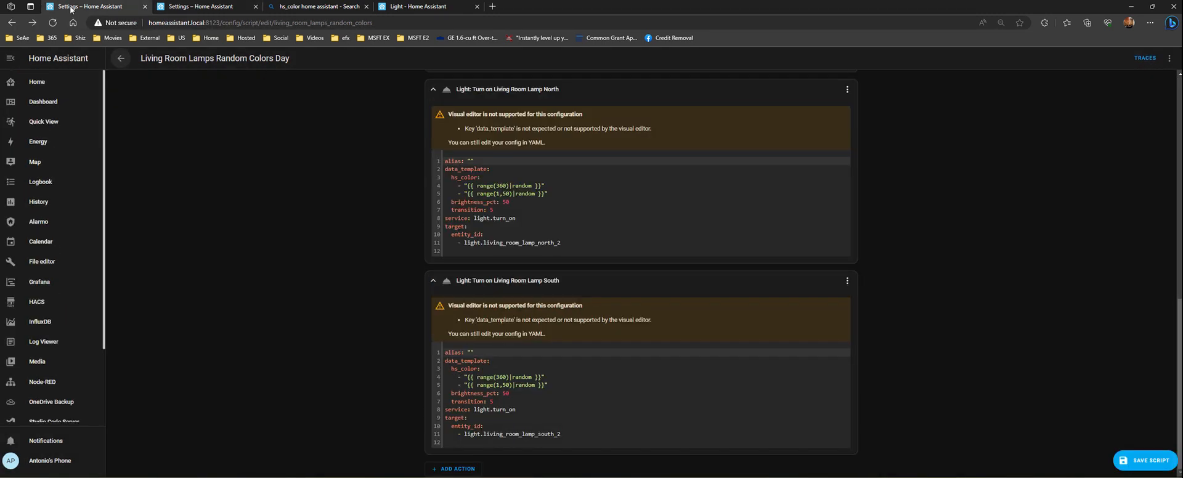
click(121, 58)
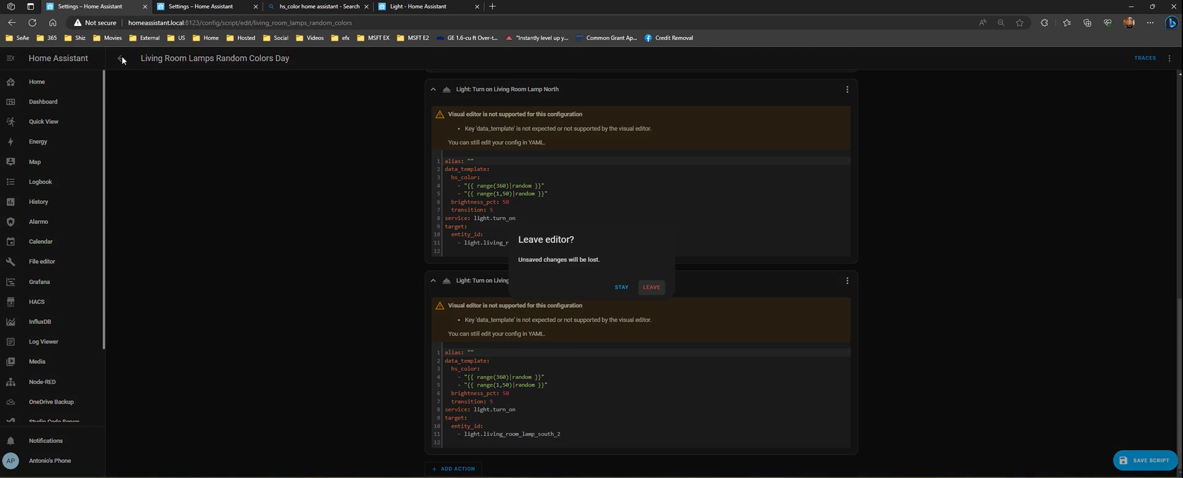
click(651, 287)
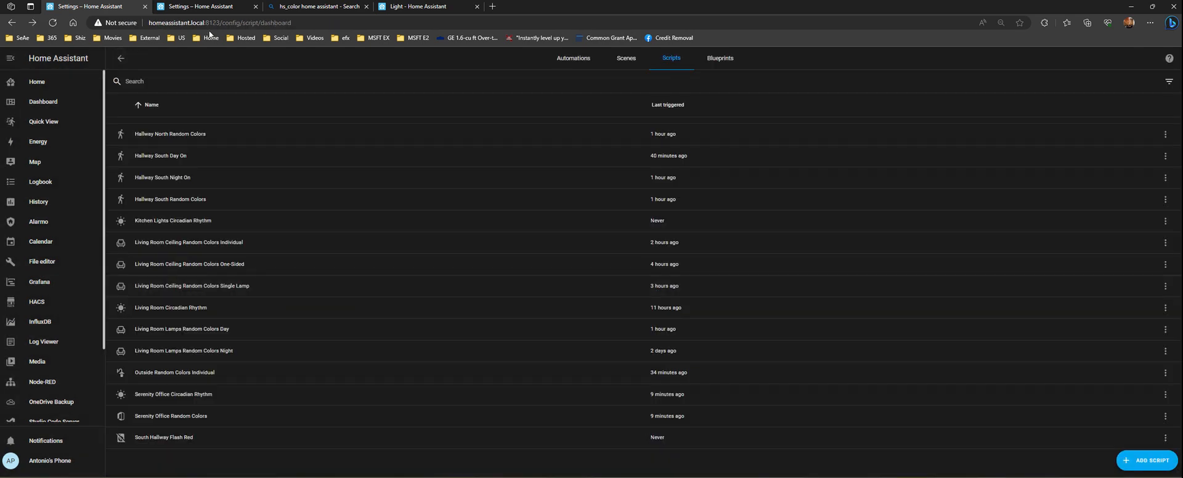
Step: In the second tab's Random Colors Day script, expand the Living Room Lamp West action and examine its random hue and saturation ranges
click(192, 11)
scroll(309, 198, down, 1)
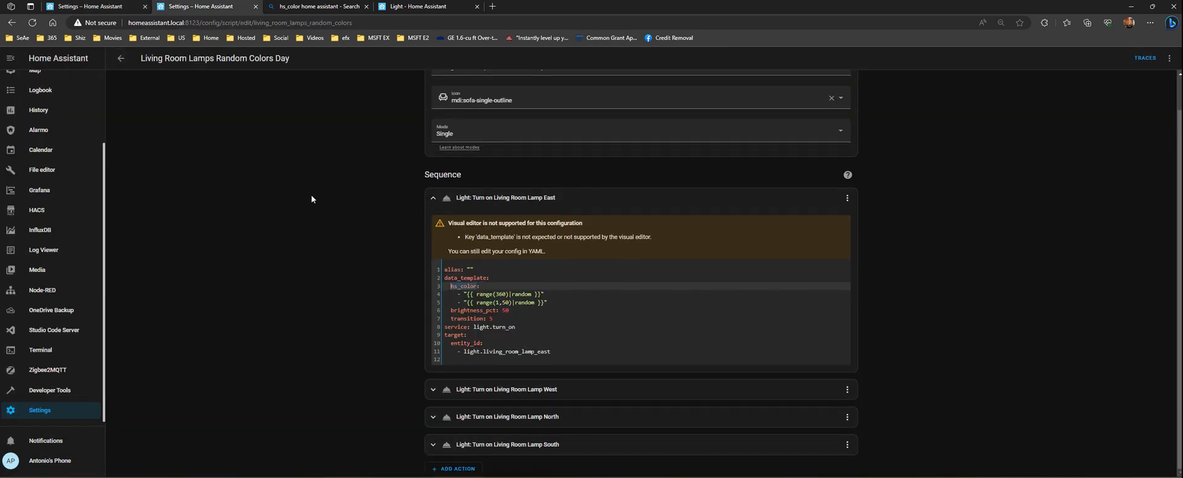
click(482, 389)
scroll(305, 292, down, 3)
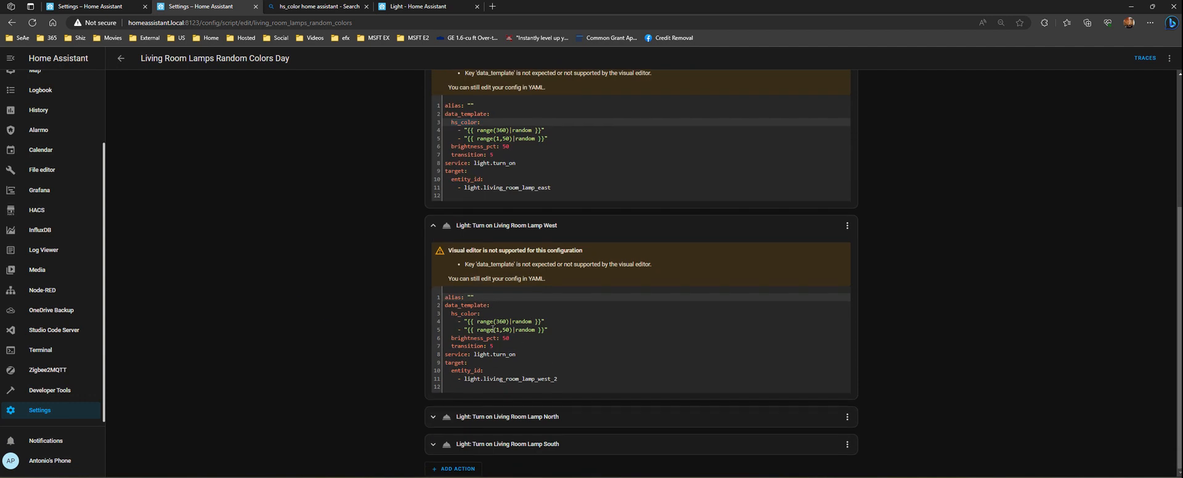
click(502, 346)
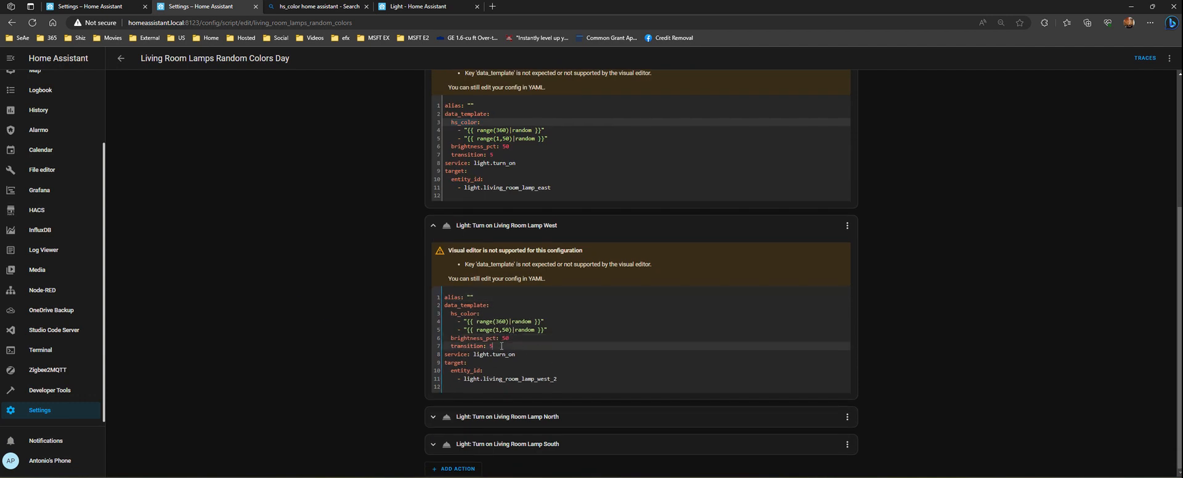
click(511, 330)
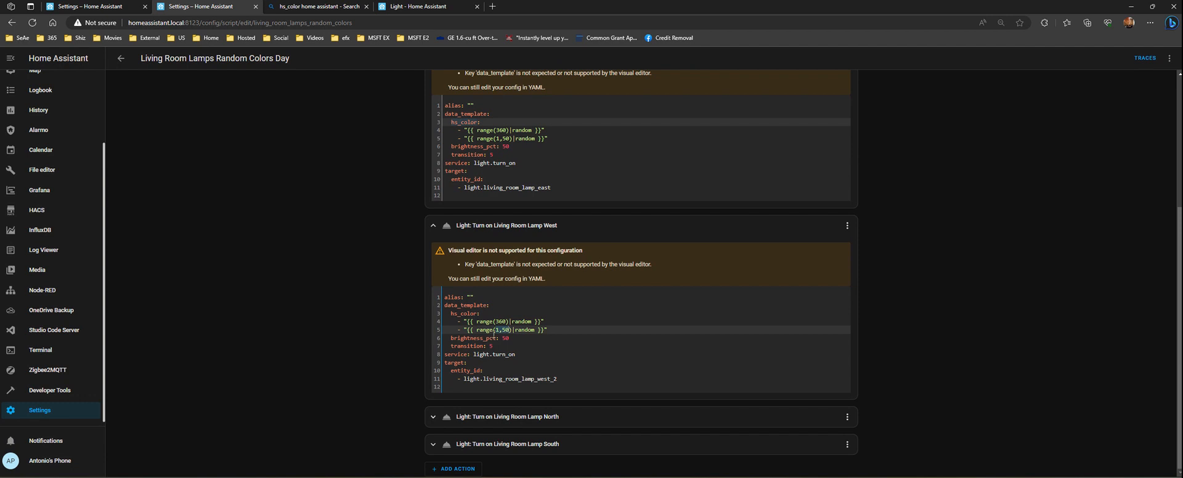
drag(558, 331, 457, 330)
drag(546, 321, 457, 321)
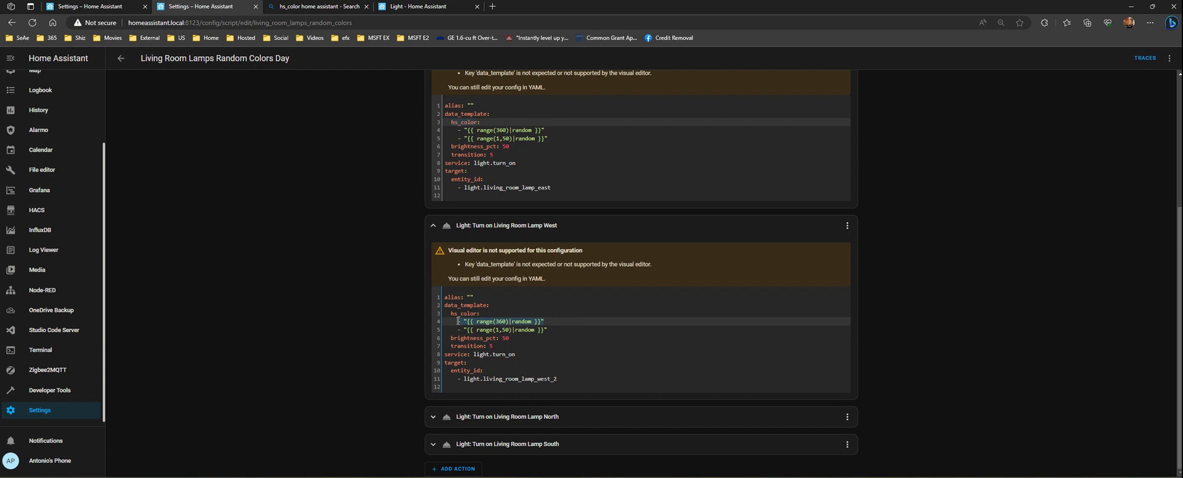
click(524, 321)
click(523, 331)
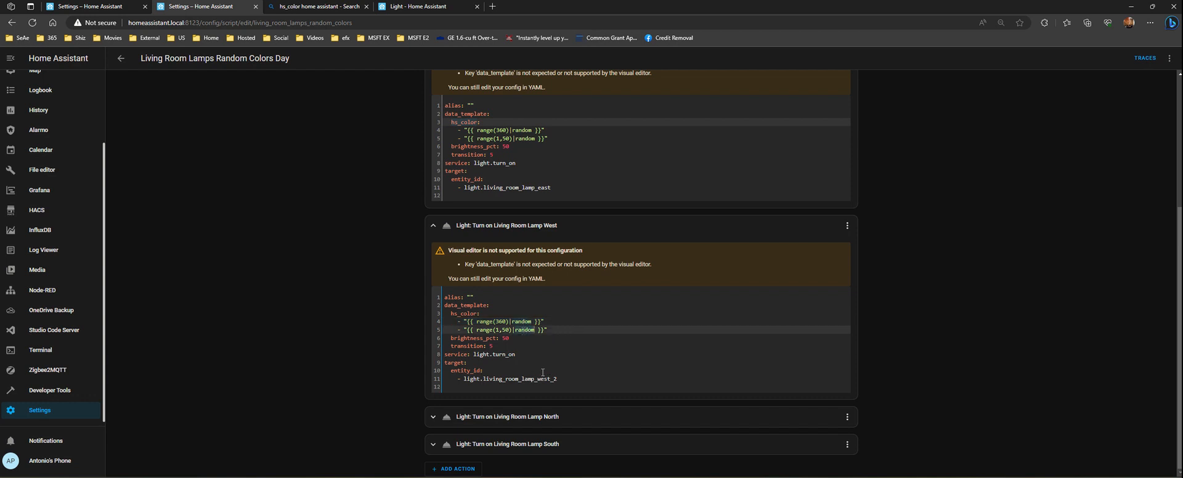
Step: Expand the Living Room Lamp North and South actions and compare their settings with the East and West actions
click(542, 443)
click(542, 416)
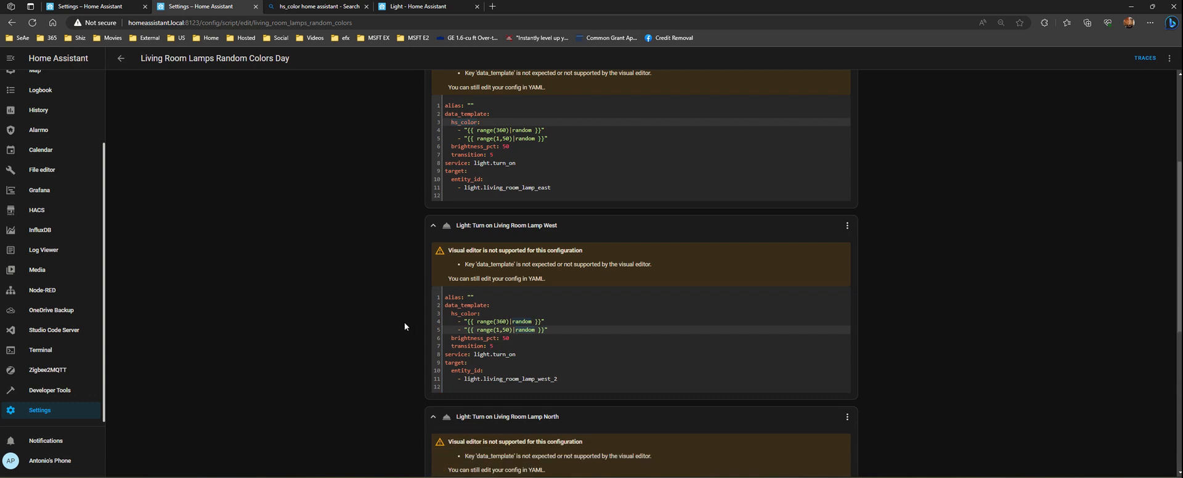
scroll(404, 326, down, 5)
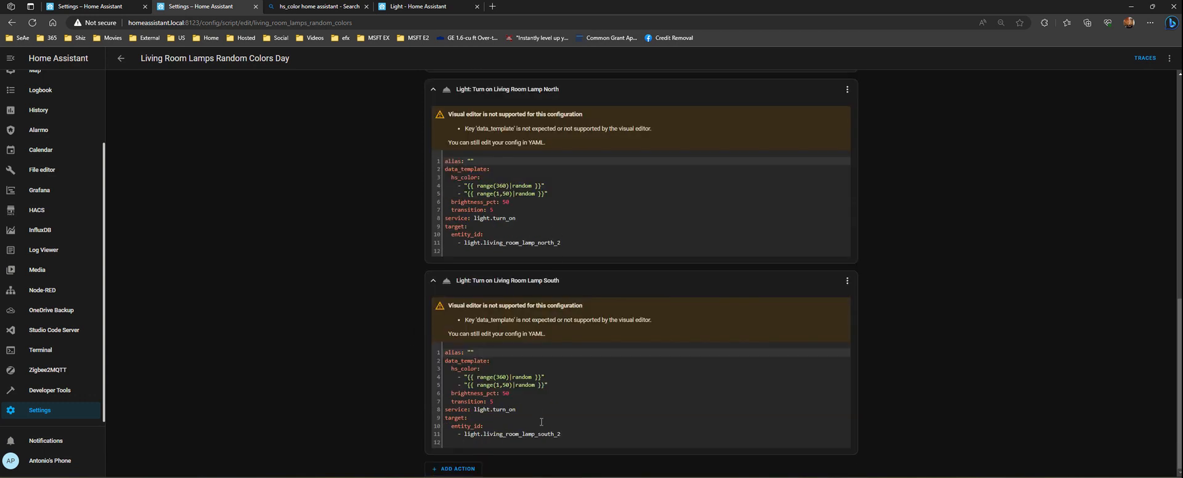
scroll(556, 416, up, 6)
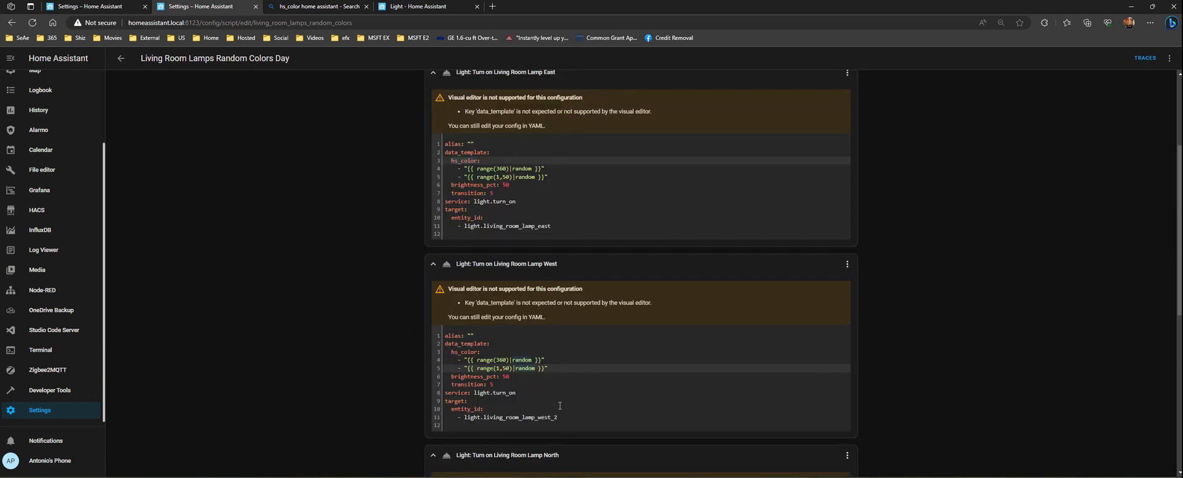
scroll(398, 264, up, 5)
Step: Open the Living Room Lamps Random Colors Night script and expand its East, West, North and South lamp actions
click(121, 59)
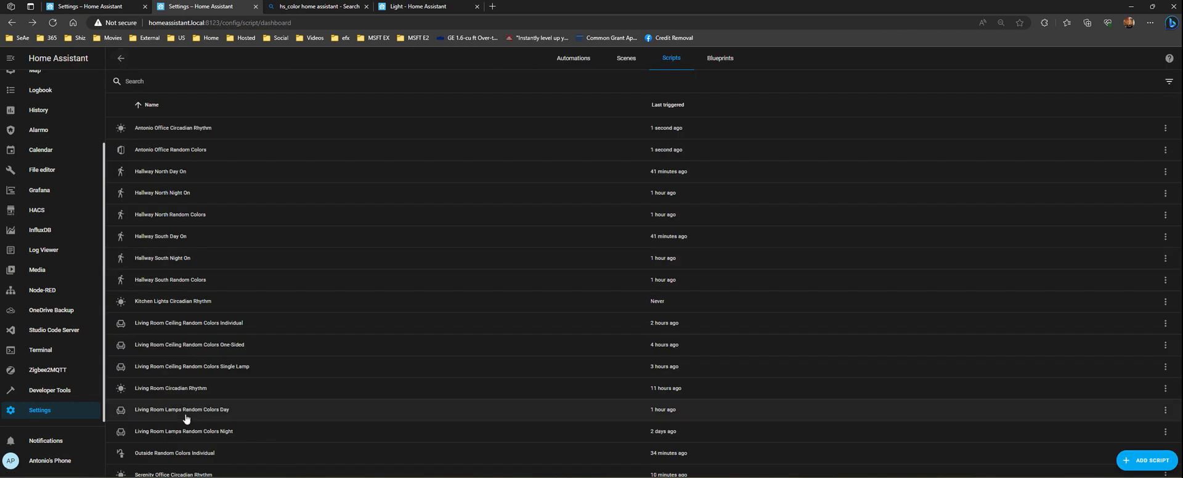
click(193, 432)
click(511, 317)
click(521, 288)
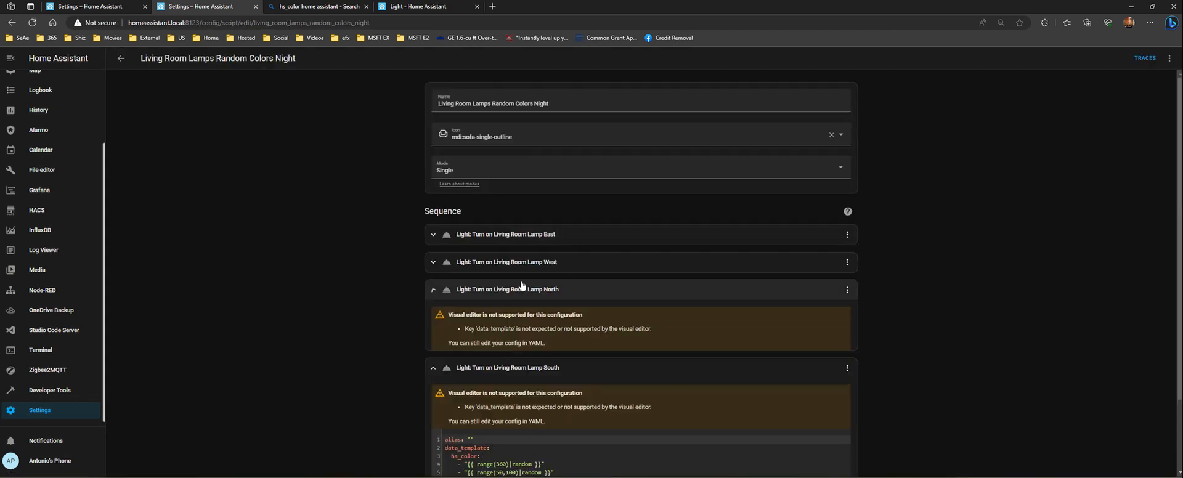
click(522, 263)
click(524, 238)
scroll(382, 289, down, 1)
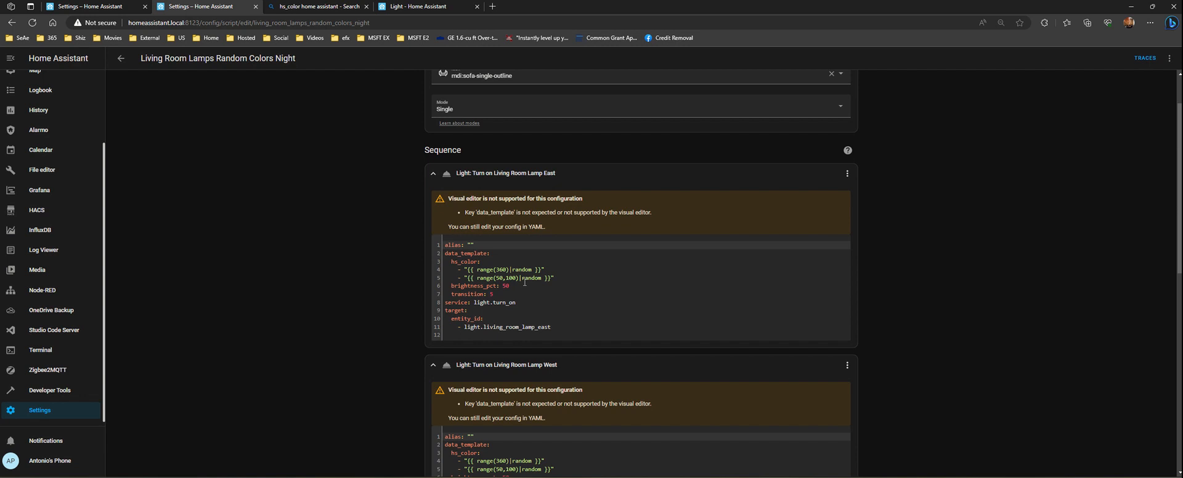
Step: Examine the hue, saturation and brightness settings across the night script's lamp actions, and return to the scripts list
click(496, 269)
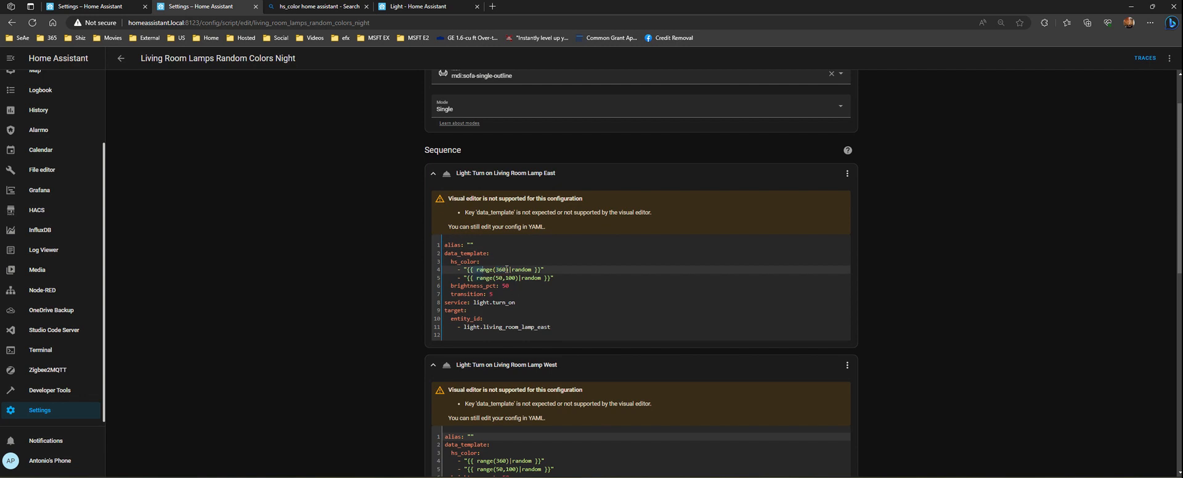
drag(470, 269, 544, 269)
scroll(596, 319, down, 8)
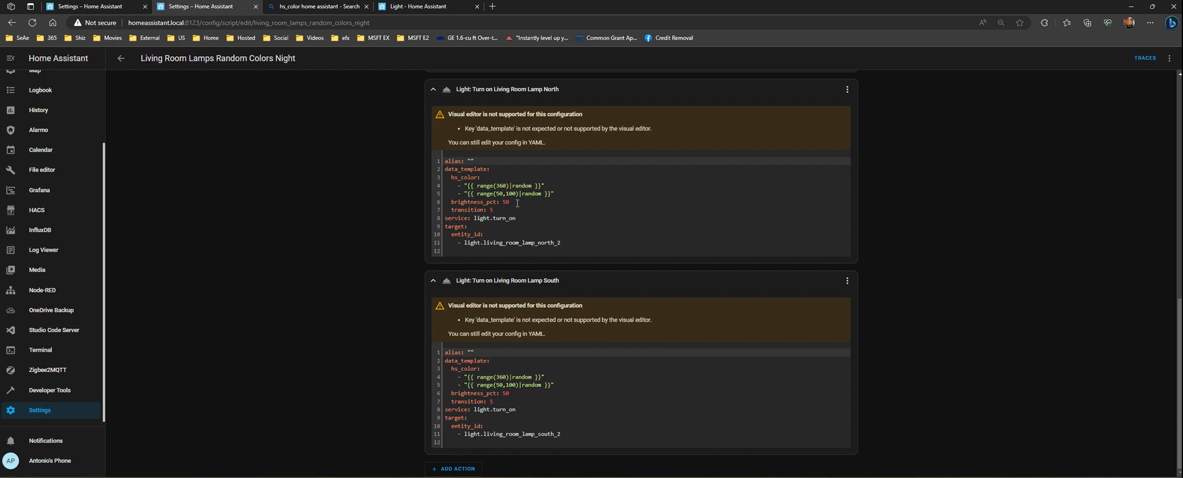
click(517, 203)
click(527, 425)
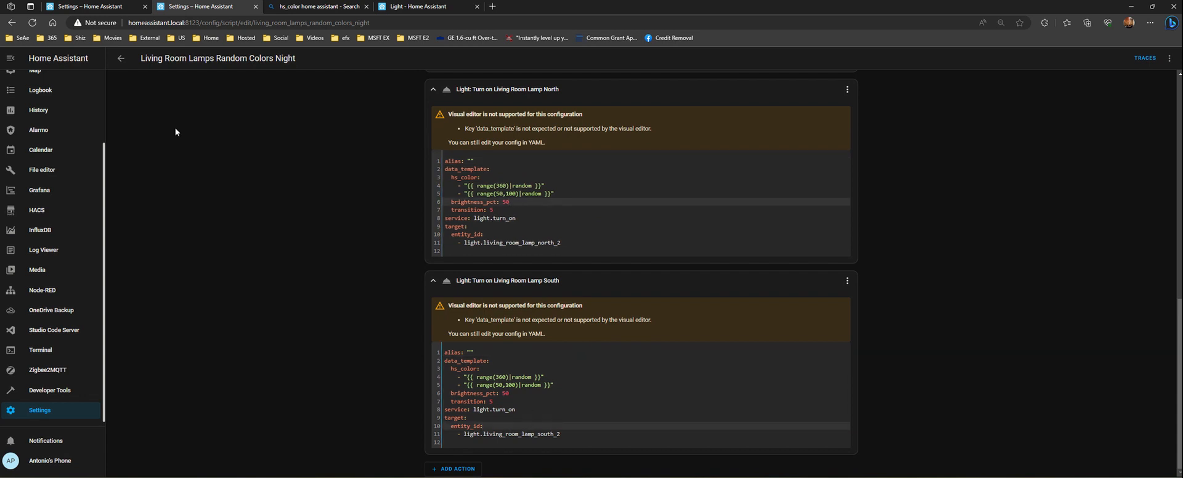
click(121, 59)
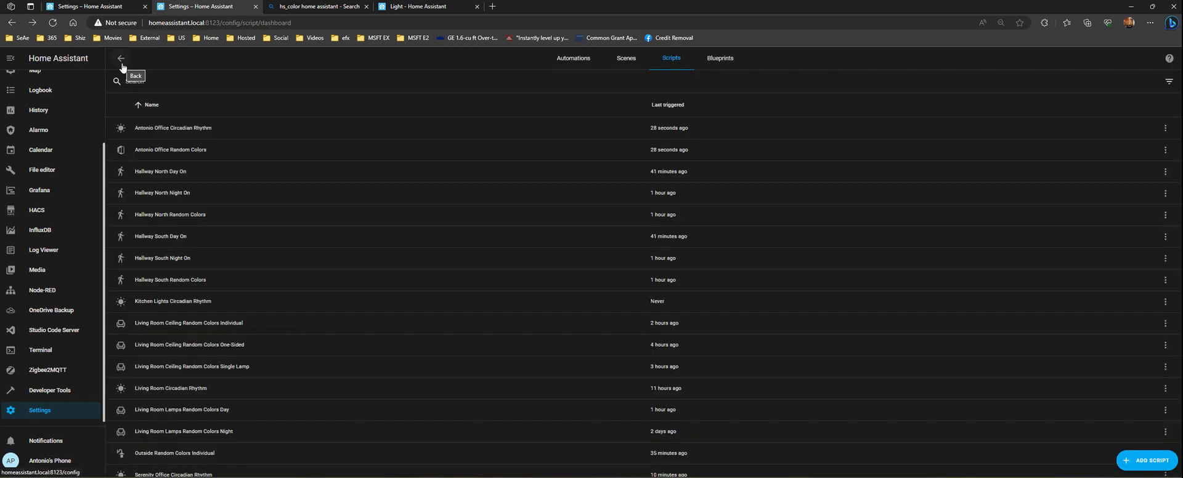
Step: Close the Light integration documentation tab and the hs_color search results tab
click(80, 8)
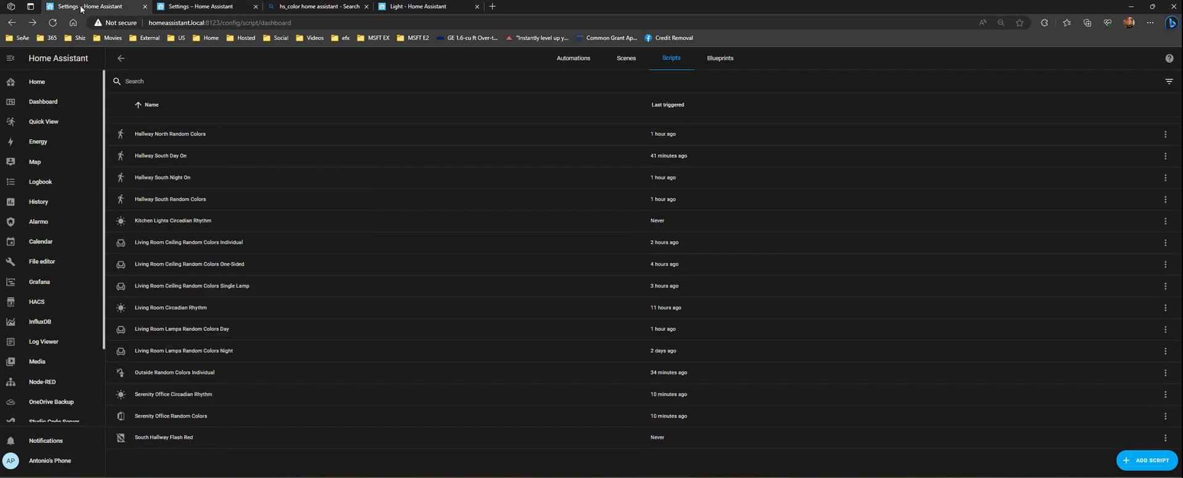
click(417, 7)
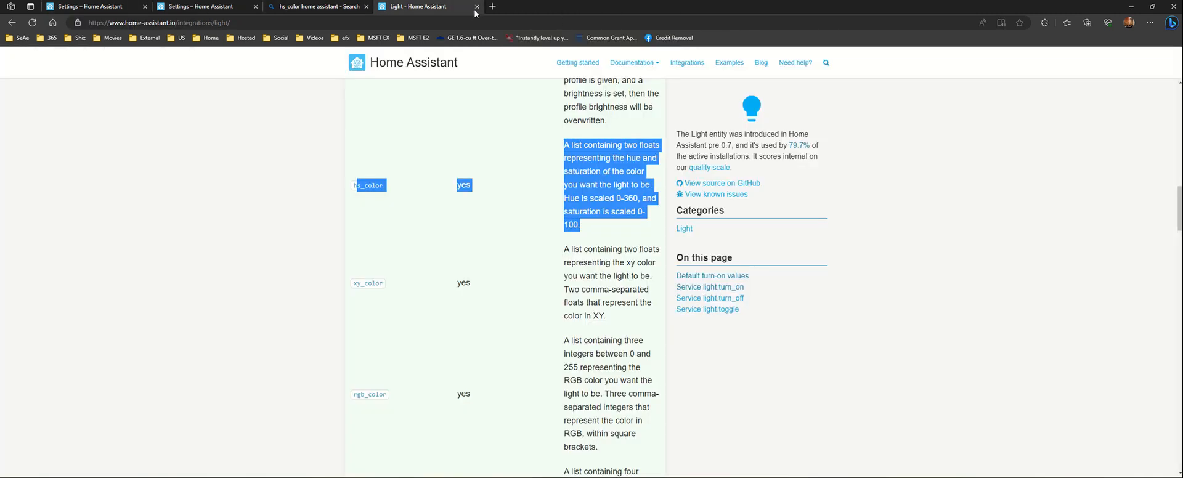
click(476, 7)
click(366, 6)
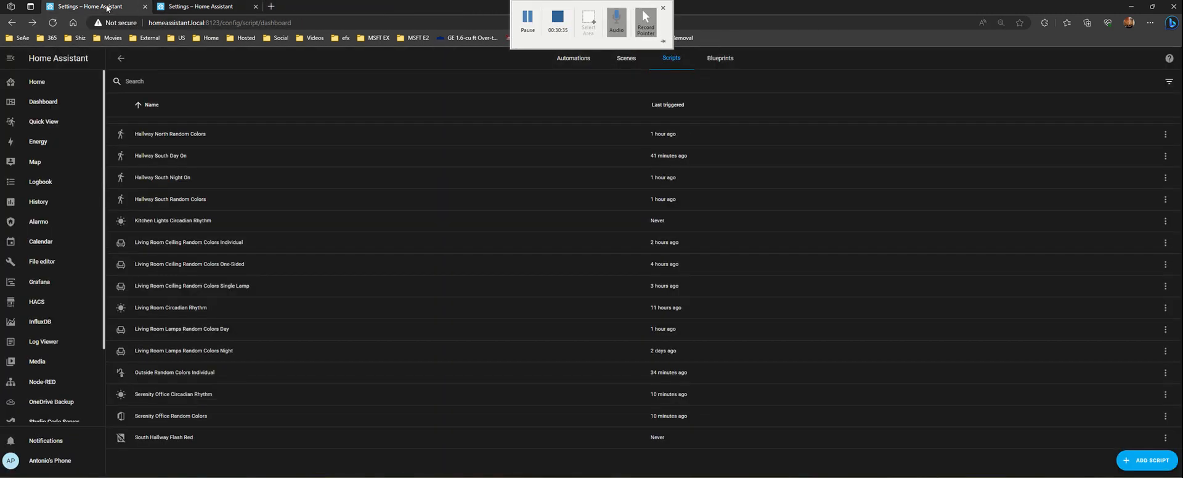
Step: Open the Living Room Lamps Cube Auto Lights automation in the second tab and expand its motion sensor trigger to review it
click(135, 7)
click(198, 8)
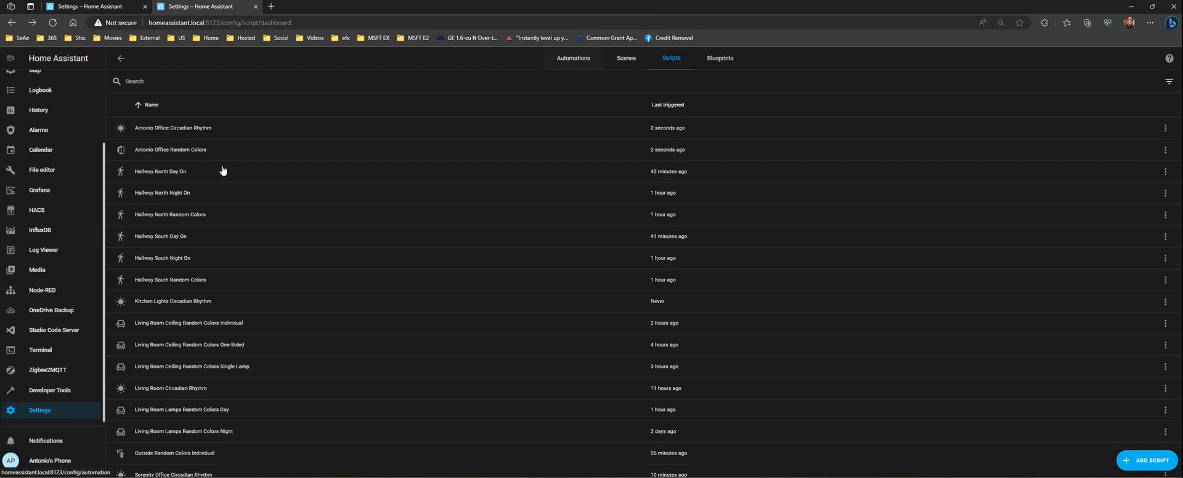
click(567, 60)
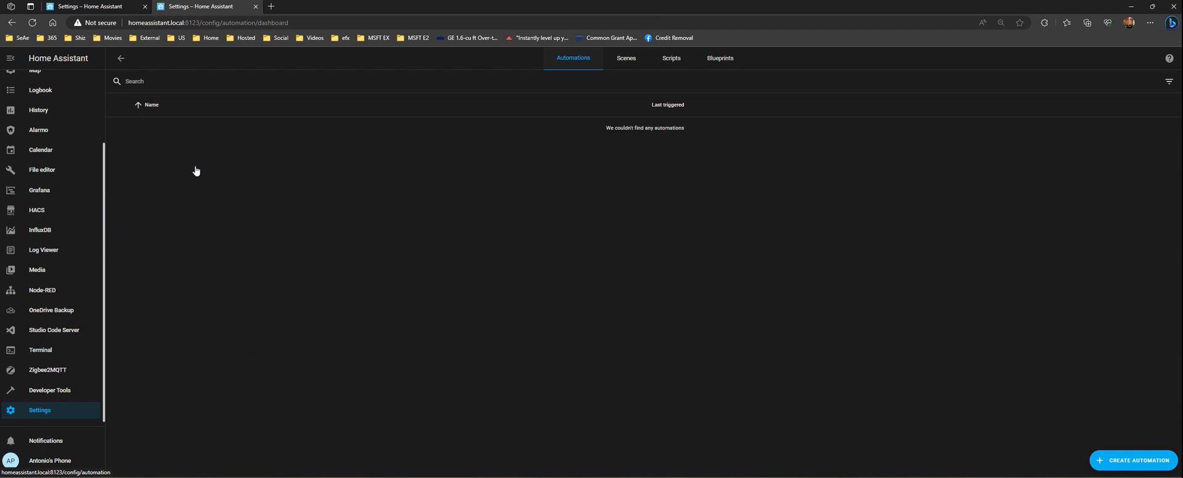
scroll(254, 279, down, 5)
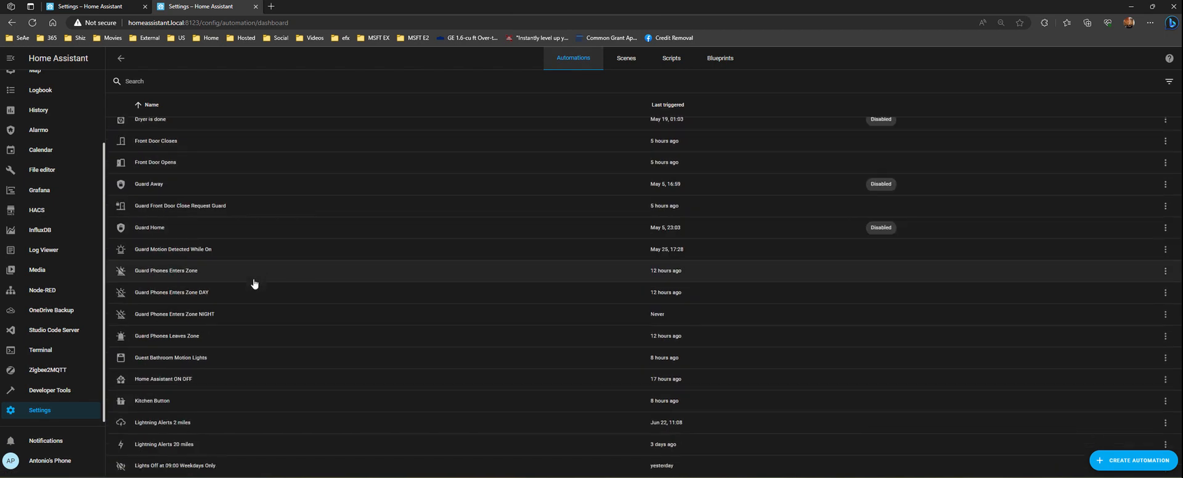
scroll(254, 283, down, 4)
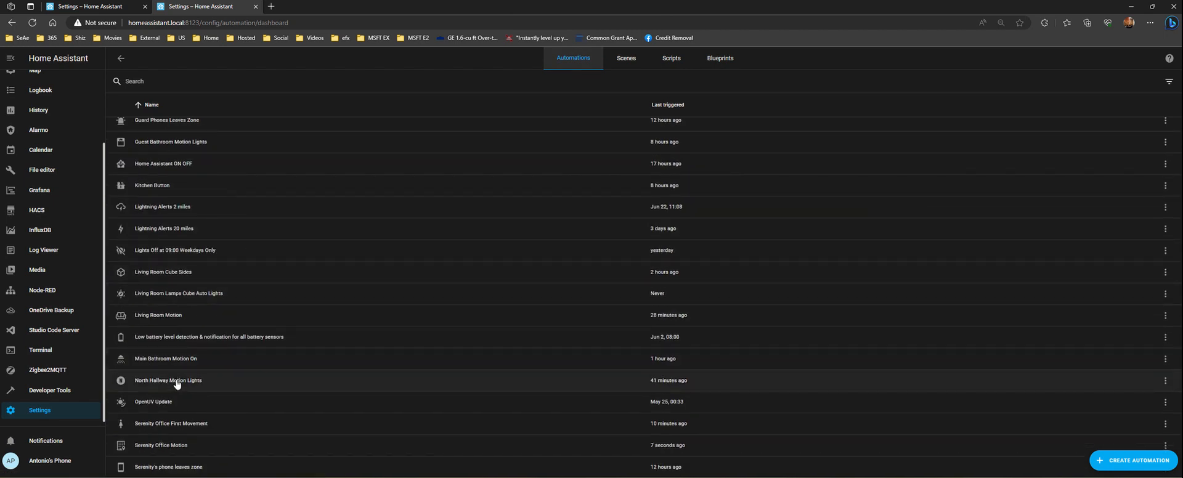
click(170, 316)
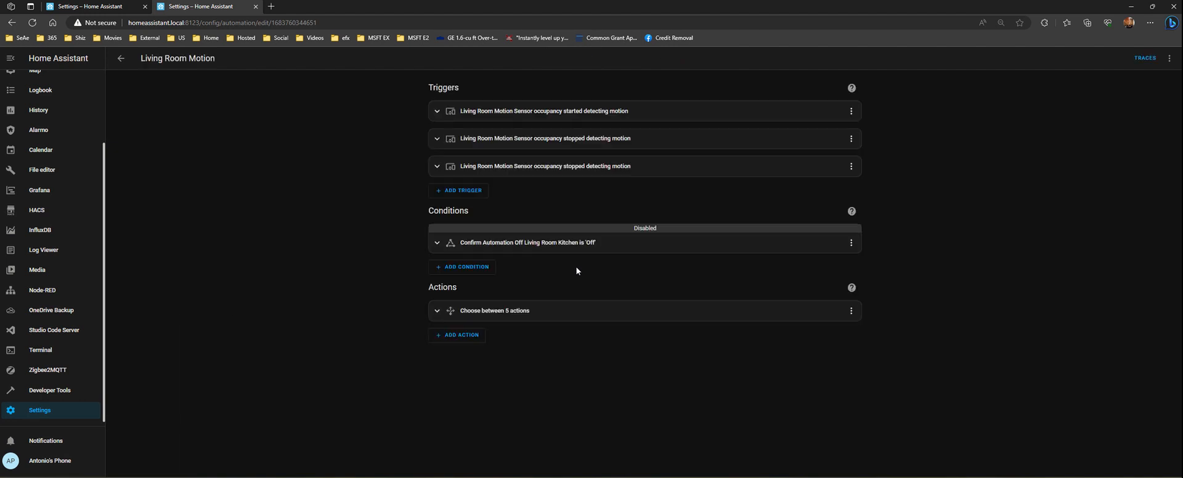
click(120, 58)
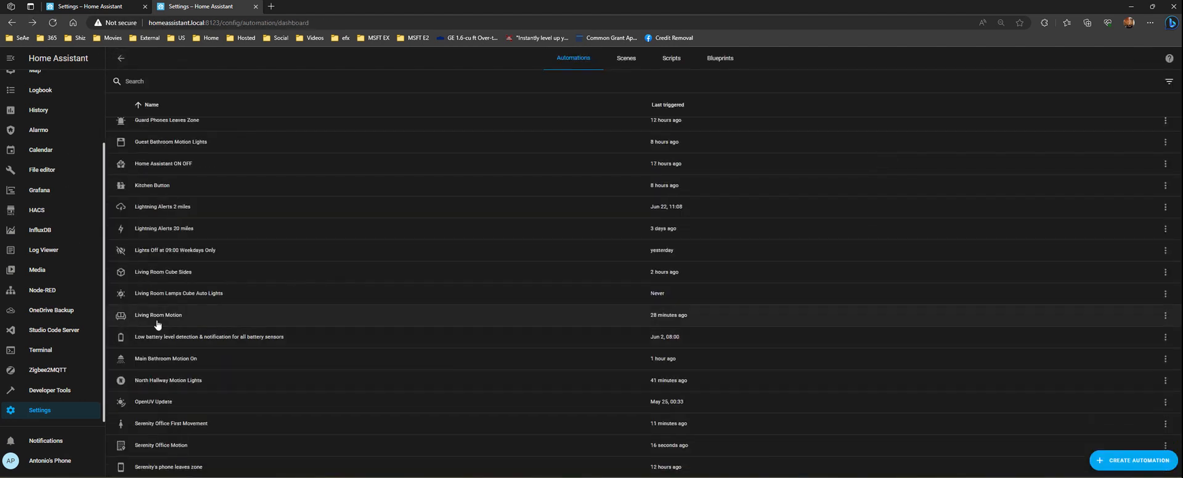
click(187, 297)
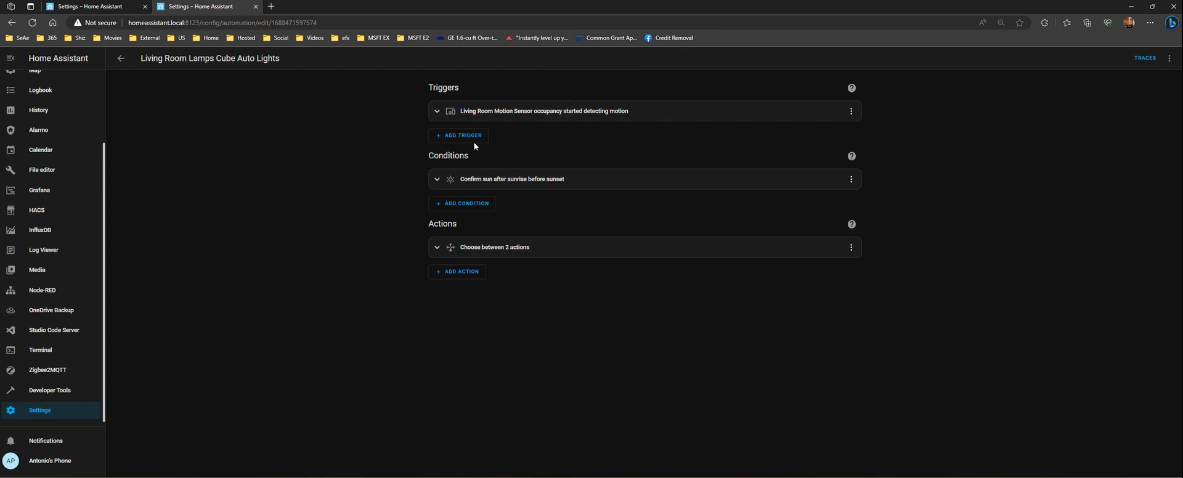
click(508, 111)
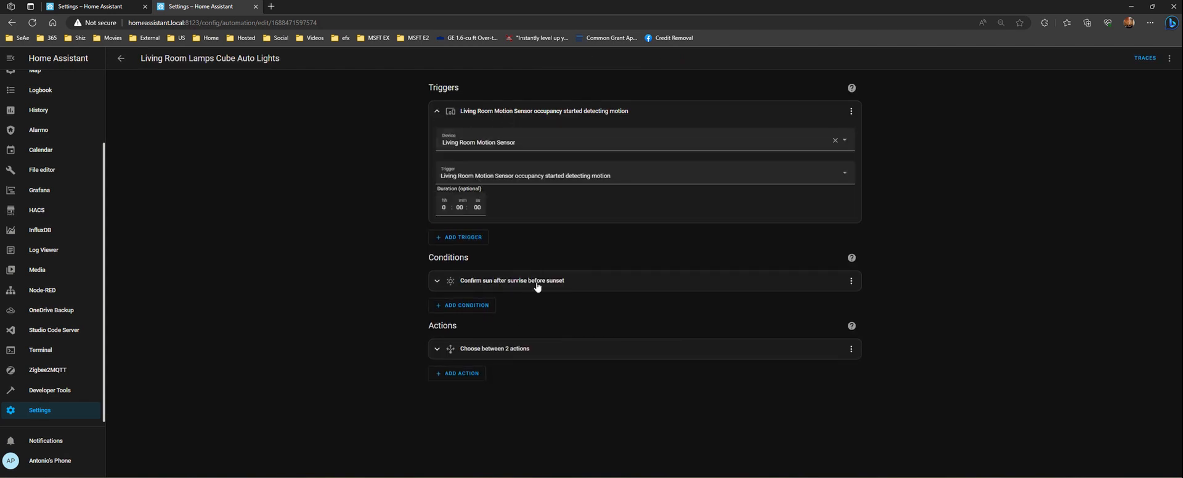
Step: Review the automation's two-option Choose action and switch the whole automation to YAML editing
click(509, 348)
scroll(512, 112, down, 3)
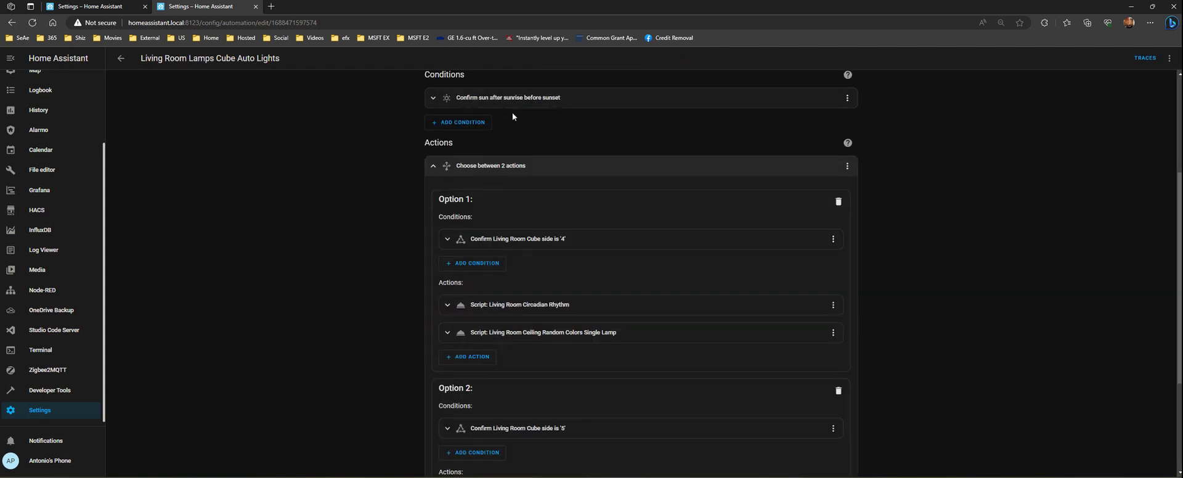
scroll(523, 108, up, 3)
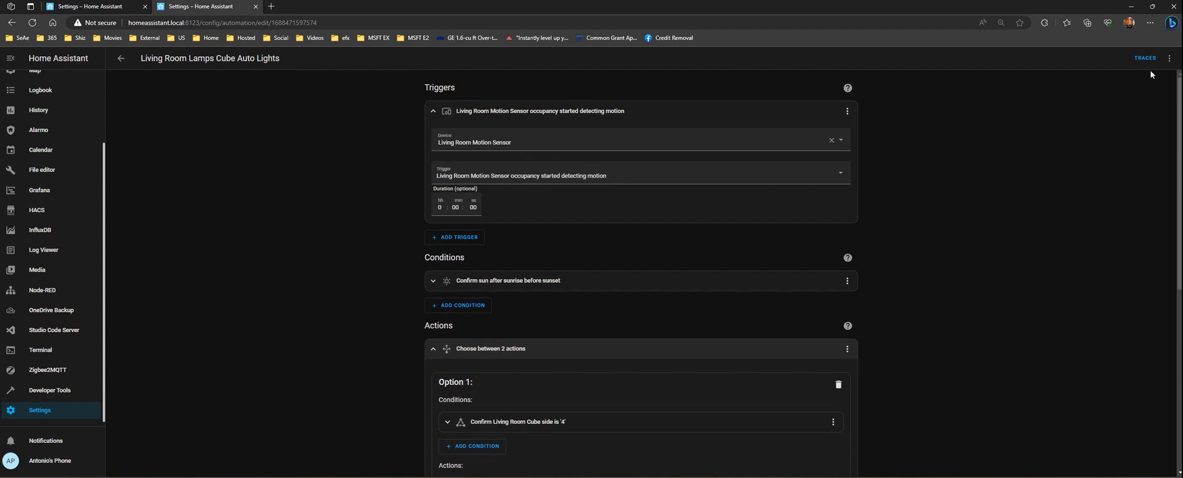
click(1169, 58)
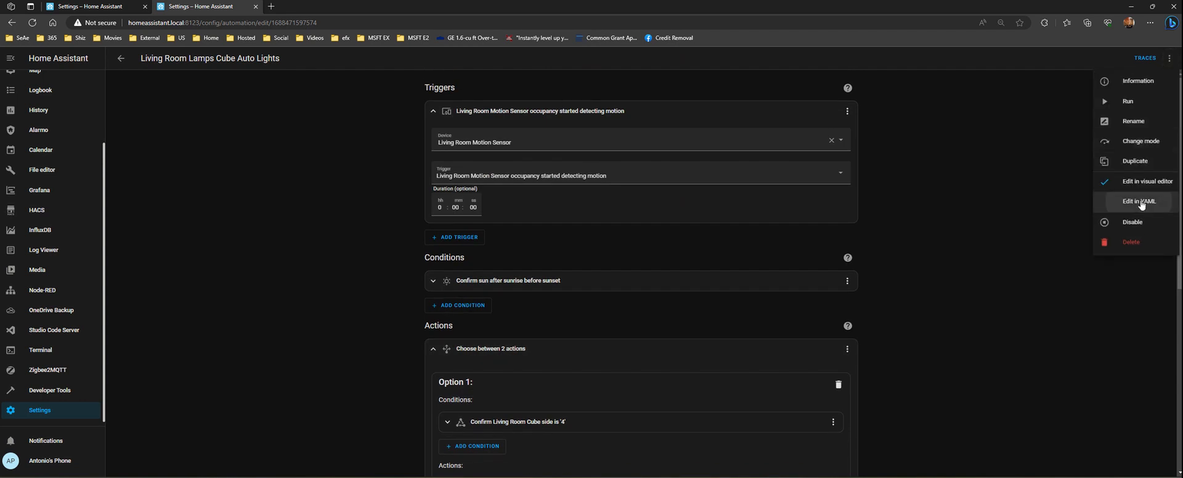
click(1138, 201)
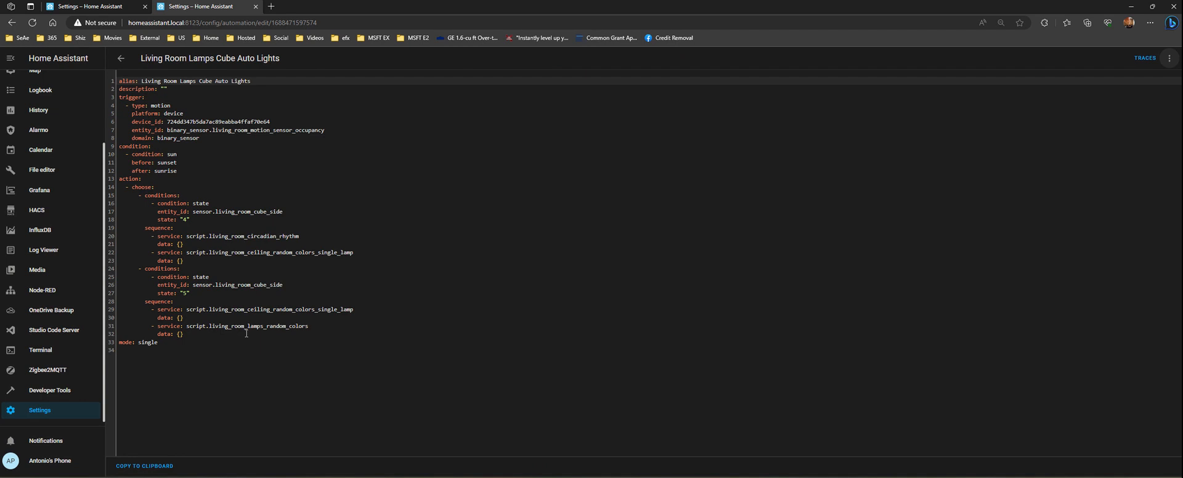
Step: Copy the automation's entire YAML and paste it at the end of the notes in the open Notepad file
click(232, 302)
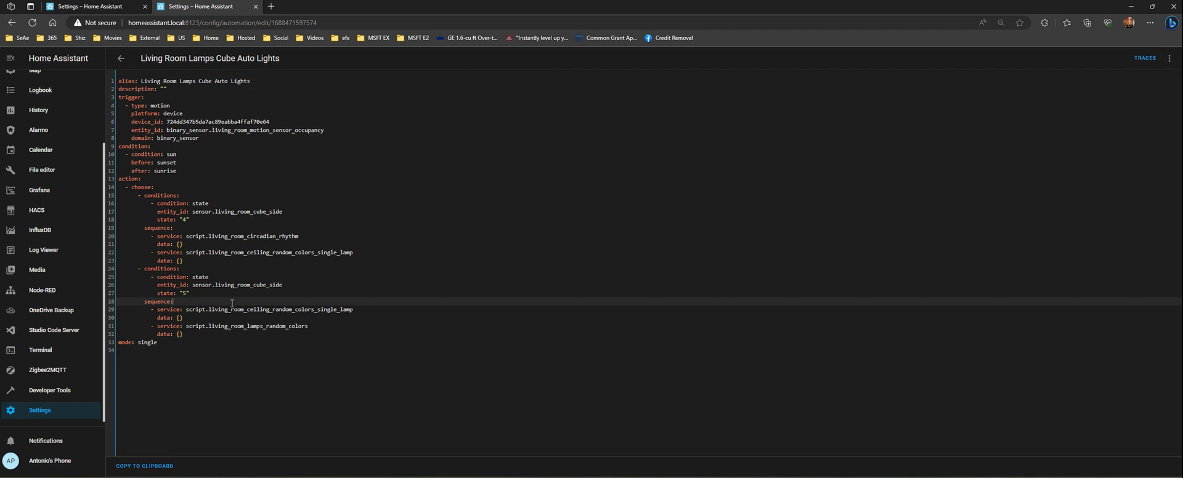
key(ctrl+a)
key(ctrl+c)
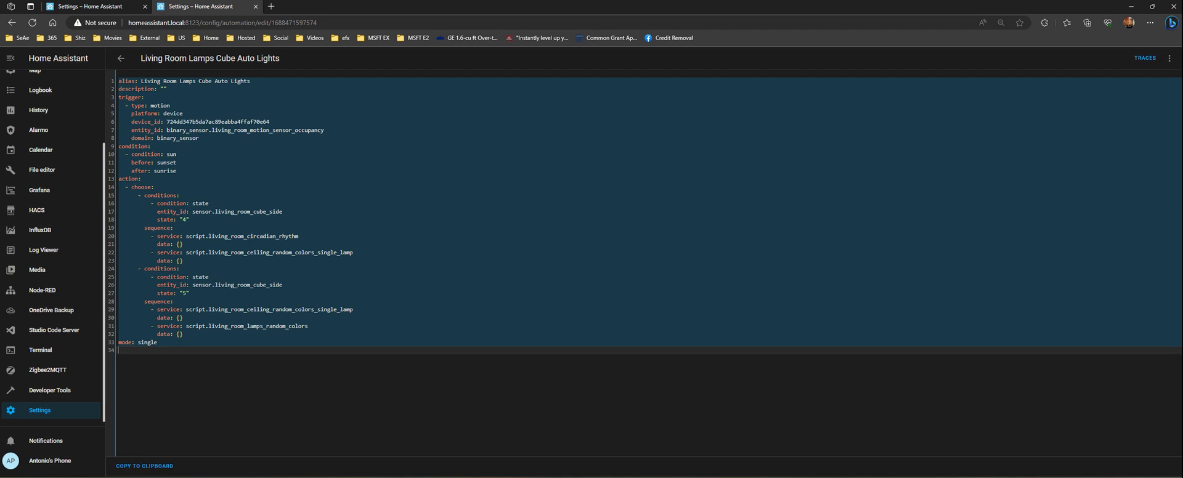
key(alt+Tab)
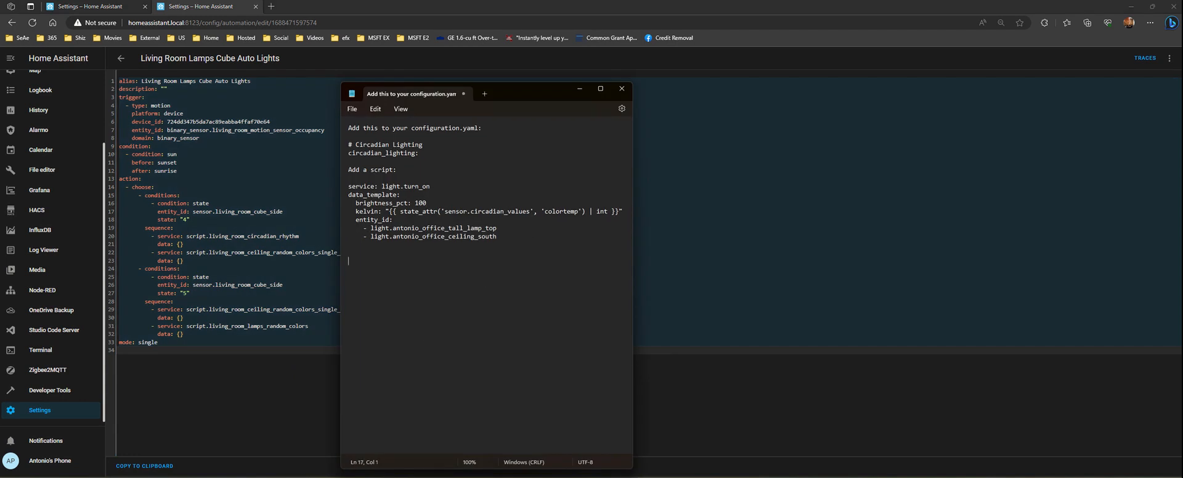
key(ctrl+v)
scroll(473, 226, up, 4)
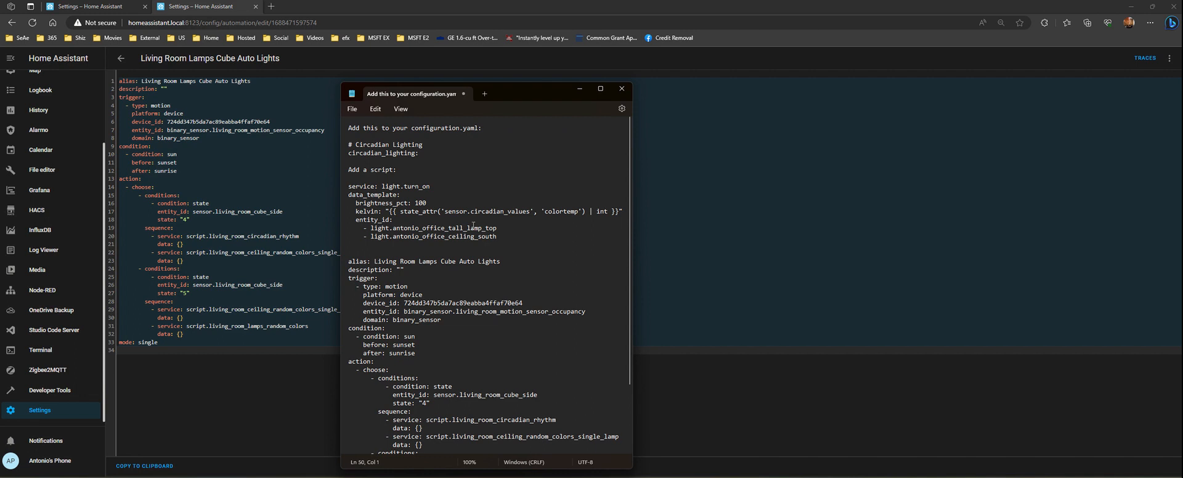
Step: Add the heading "Automation script" above the pasted automation YAML, set off by a blank line
click(391, 252)
key(Return)
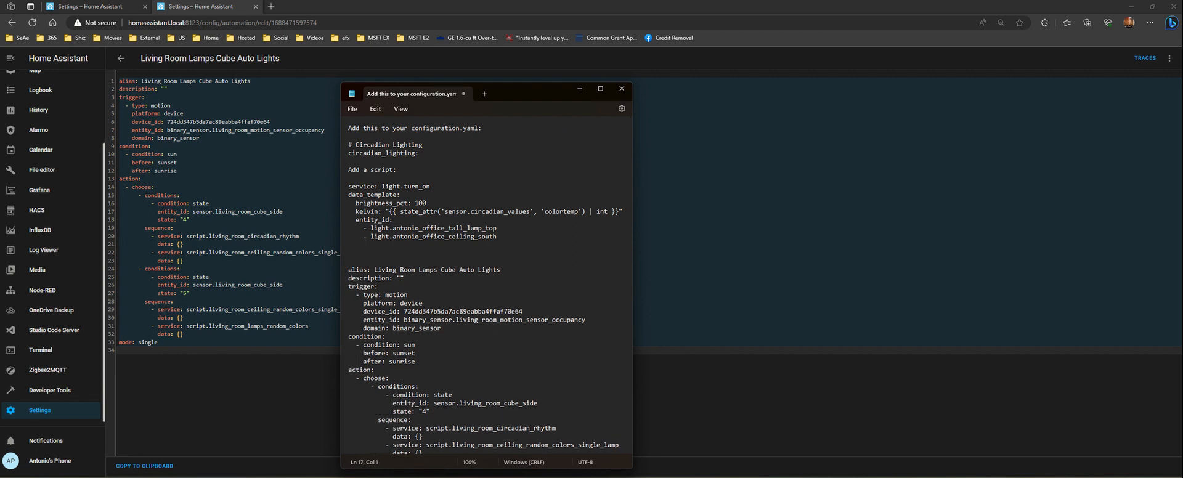
key(Return)
key(Delete)
text(Automation script)
Step: Change the trigger's entity_id in the pasted YAML to binary_sensor.motion_detector
drag(586, 319, 455, 320)
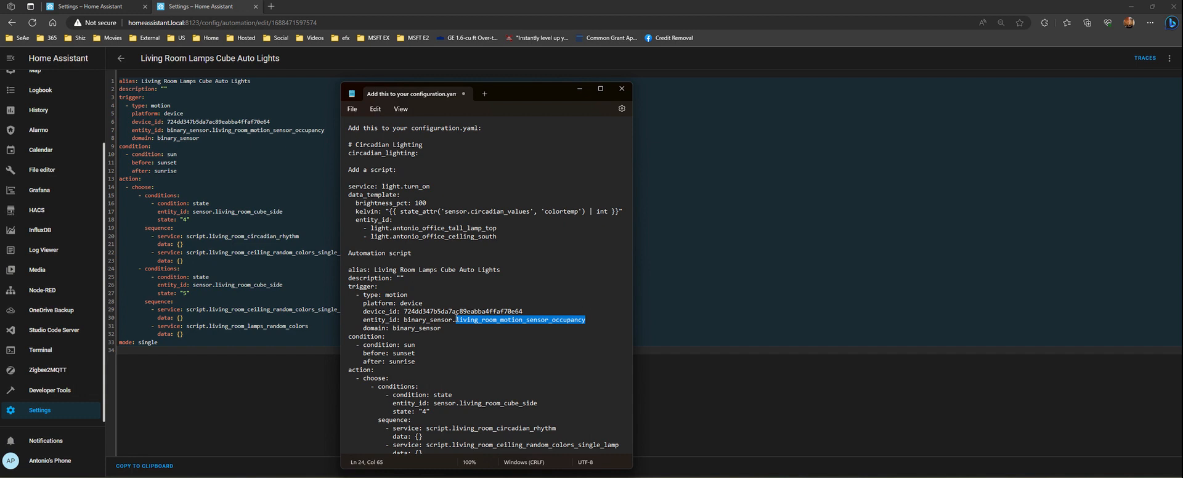
text(m)
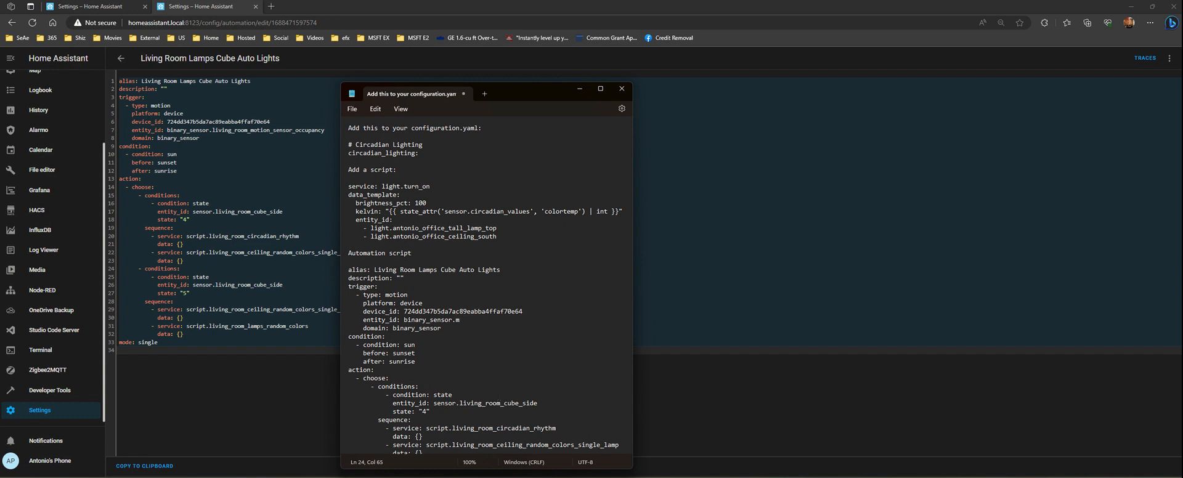
text(otion_detector)
Step: Replace the trigger's device_id value in the notes with the placeholder deviceID-if-you-use-GUI-this-will-automatically-fill-in
drag(524, 312, 404, 312)
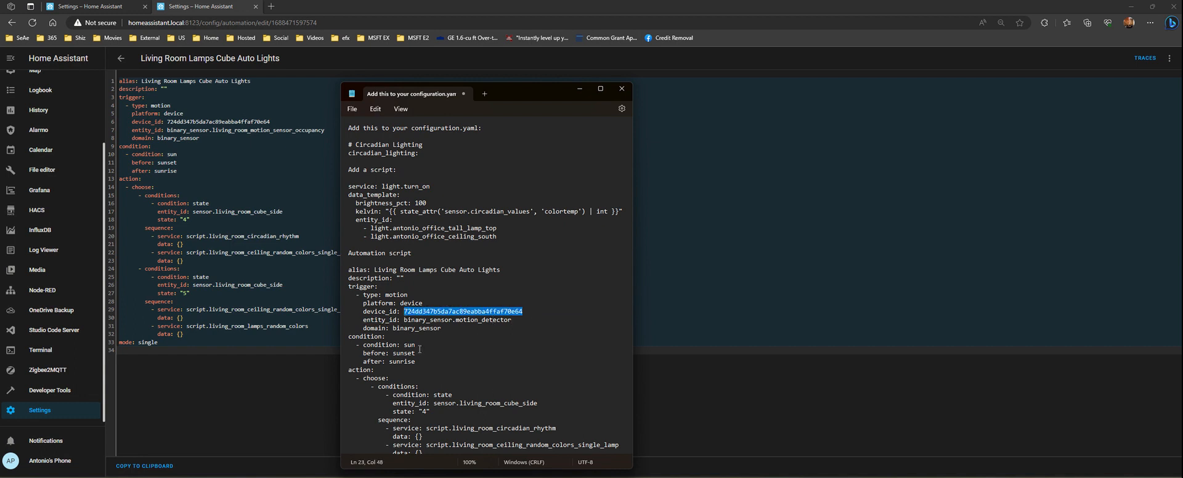
text(device_id: deviceID-)
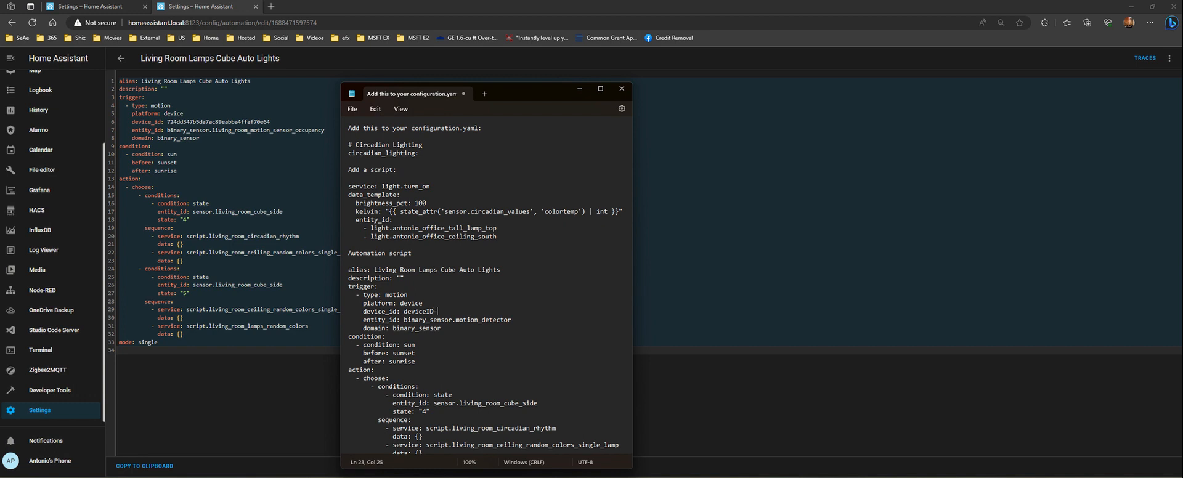
text(if )
text(f-you)
text(-use-GUI)
text(-this)
text(s-will-a)
text(utomatically)
text(-fi)
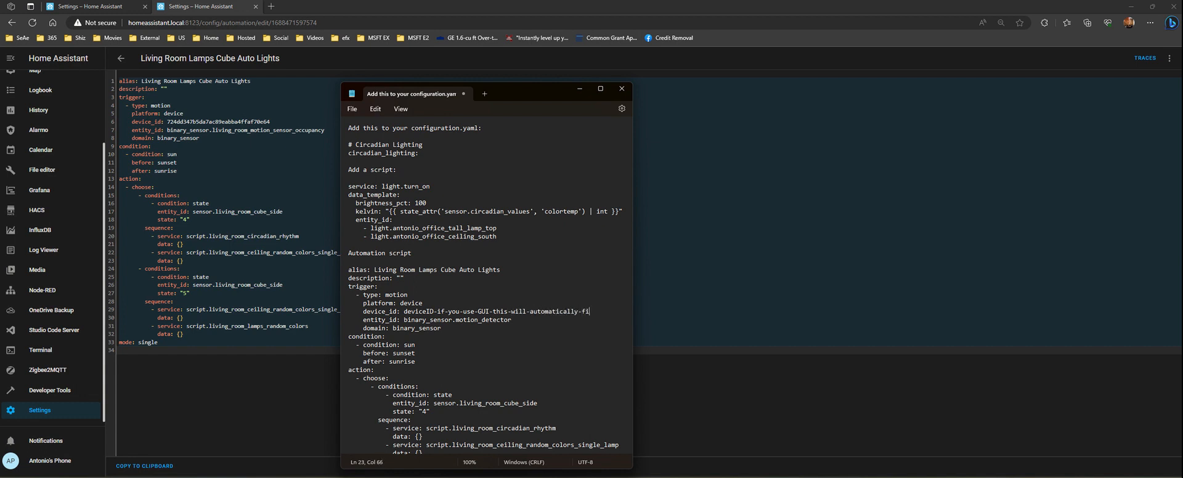
text(ll-in)
scroll(422, 354, down, 4)
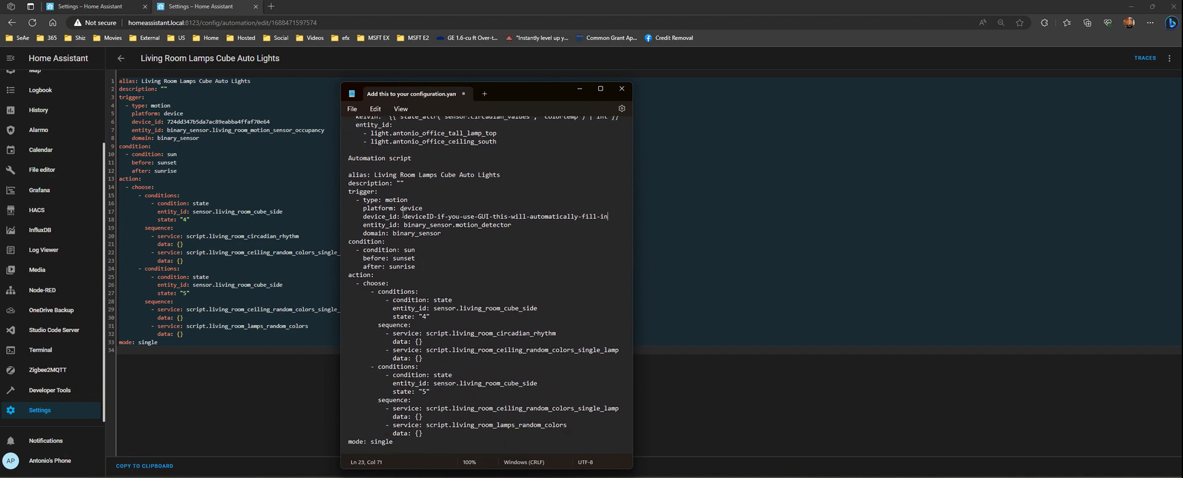
drag(402, 216, 609, 216)
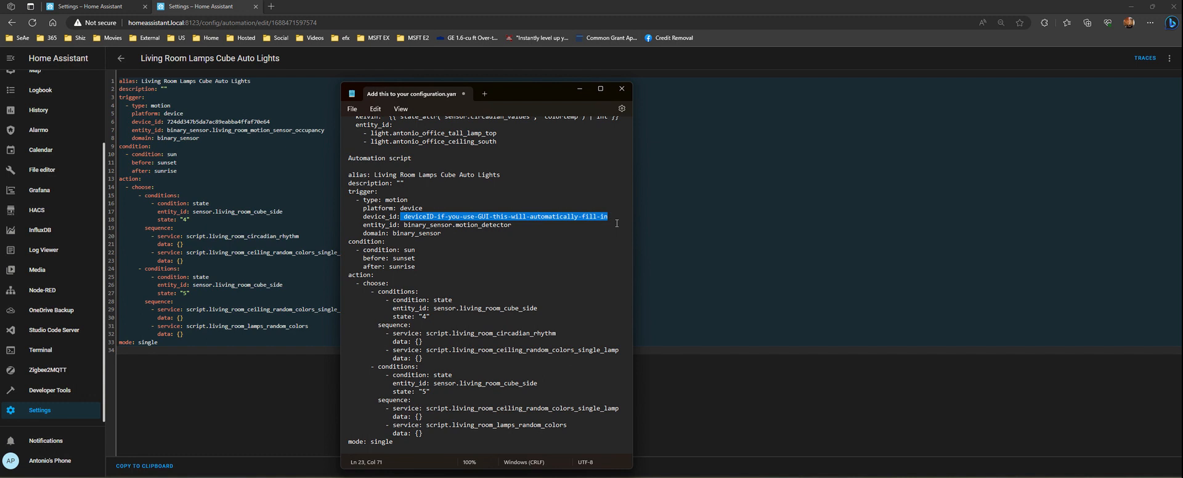
click(614, 214)
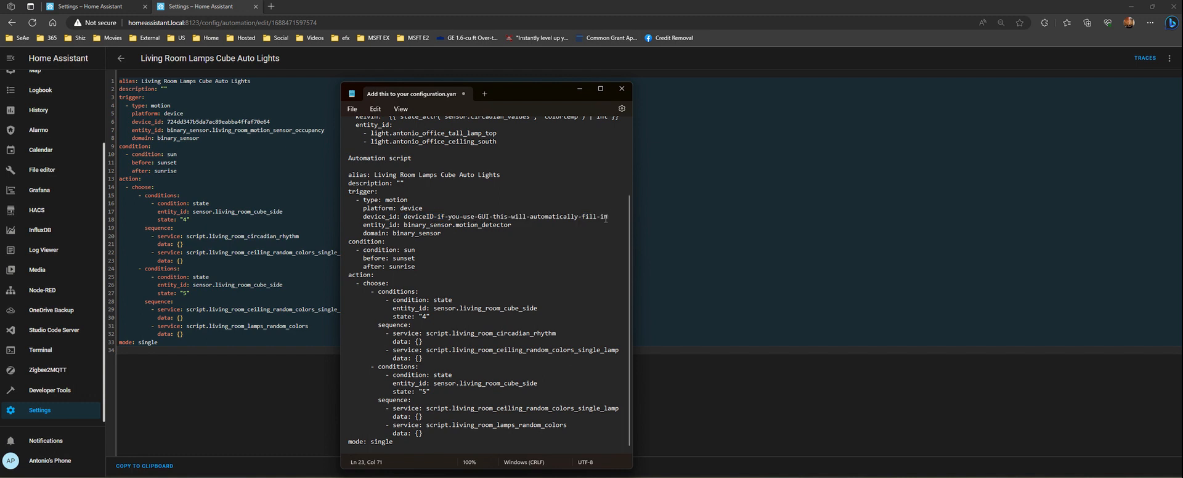
drag(609, 217, 404, 217)
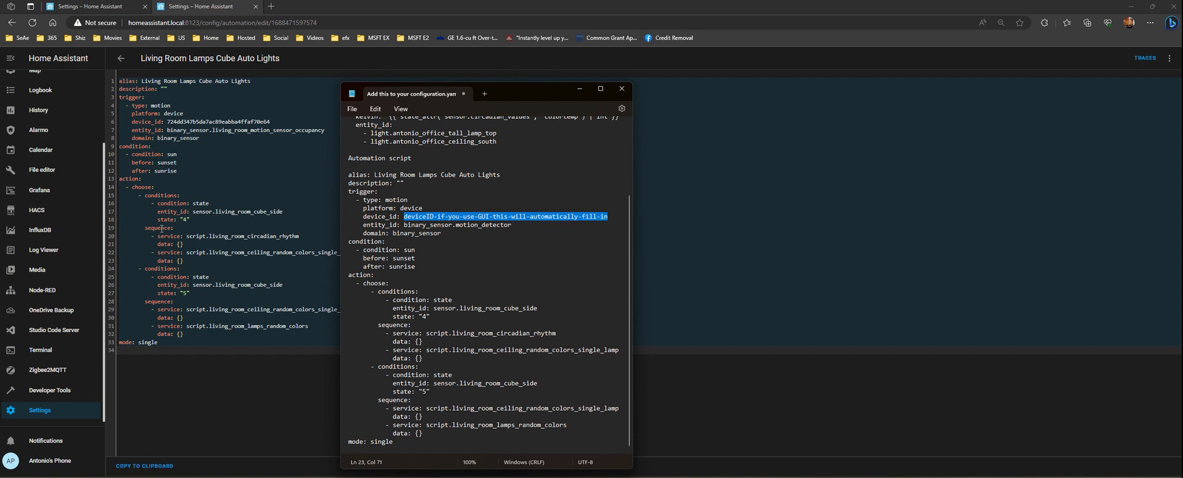
Step: Switch back to Home Assistant, return the automation to the visual editor and expand its motion sensor trigger
click(179, 122)
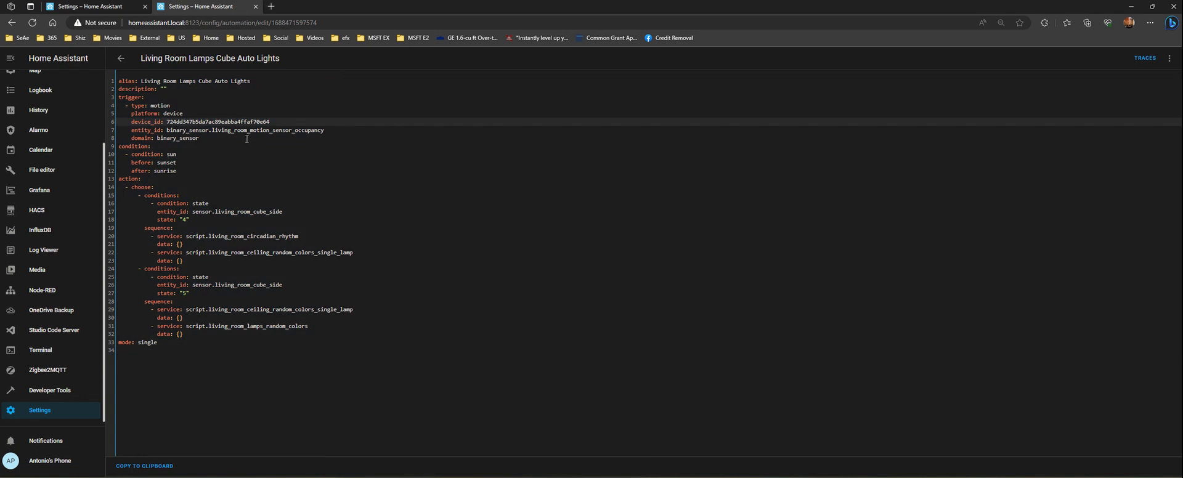
click(1169, 58)
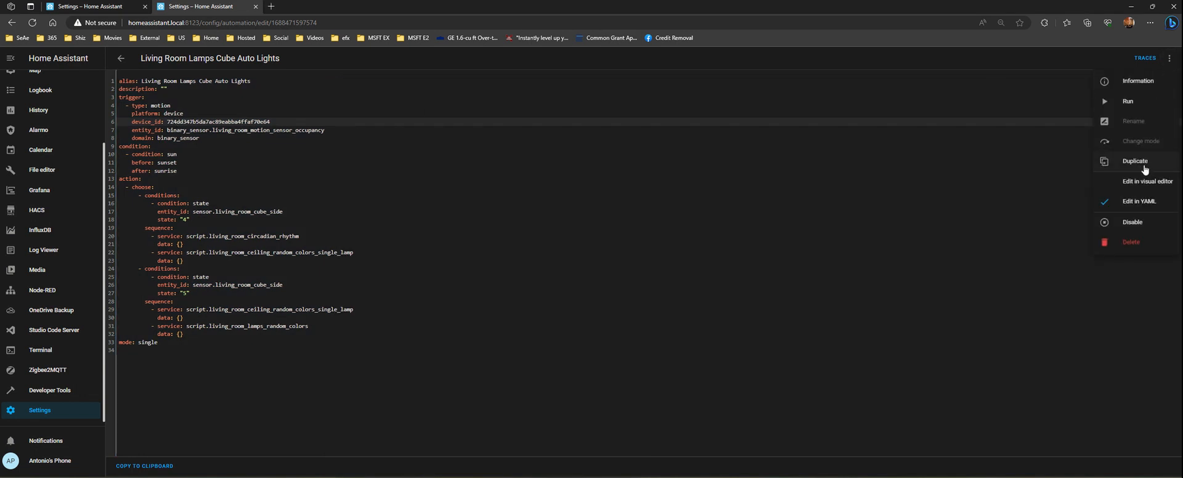
click(1147, 187)
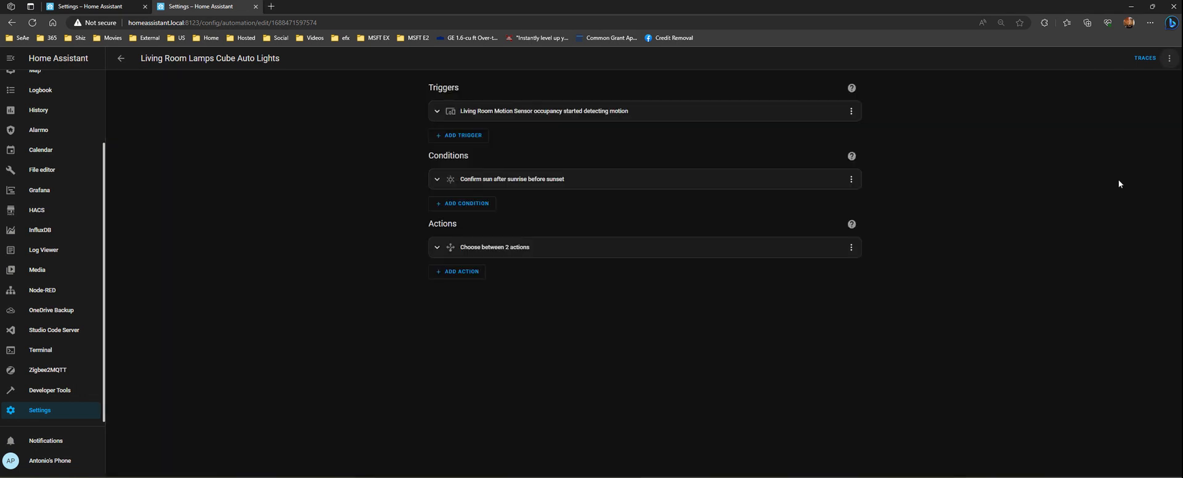
click(585, 112)
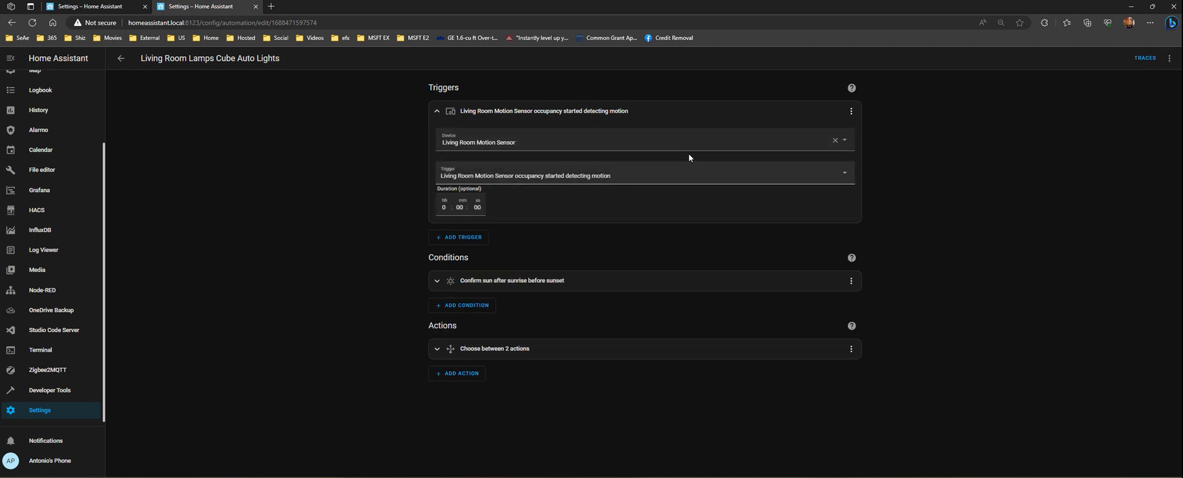
Step: Show the motion sensor trigger as YAML and examine its device_id and entity_id lines
click(851, 112)
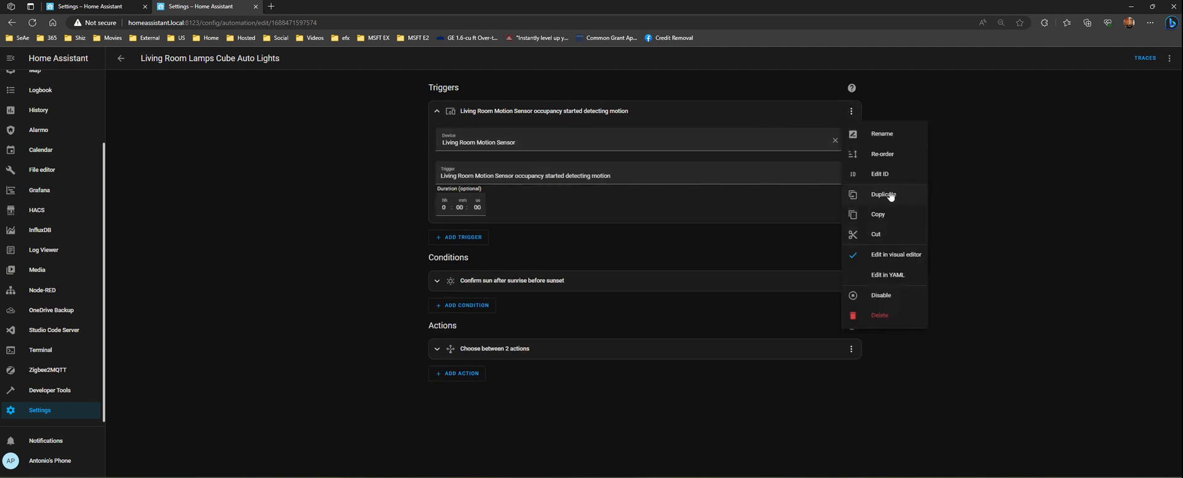
click(888, 277)
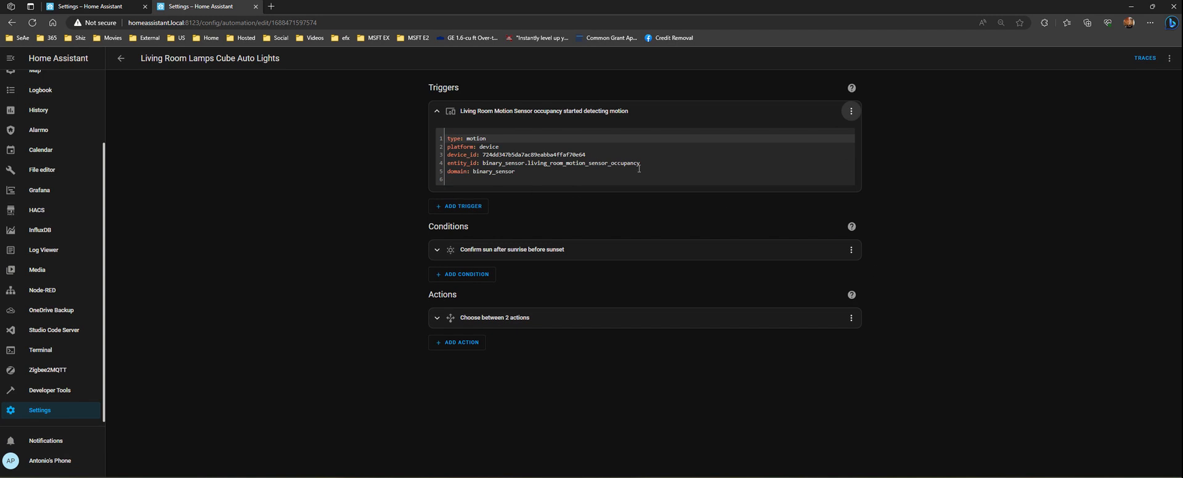
drag(640, 162, 480, 162)
drag(585, 155, 479, 155)
click(469, 163)
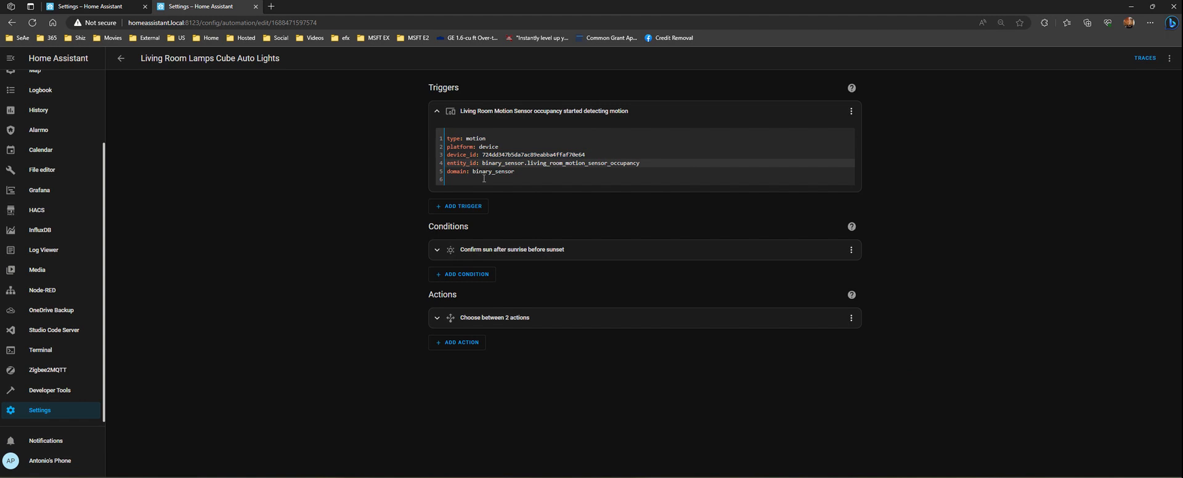
Step: Expand the Choose between 2 actions block and show it as YAML to review its conditions and sequences
click(804, 321)
click(847, 319)
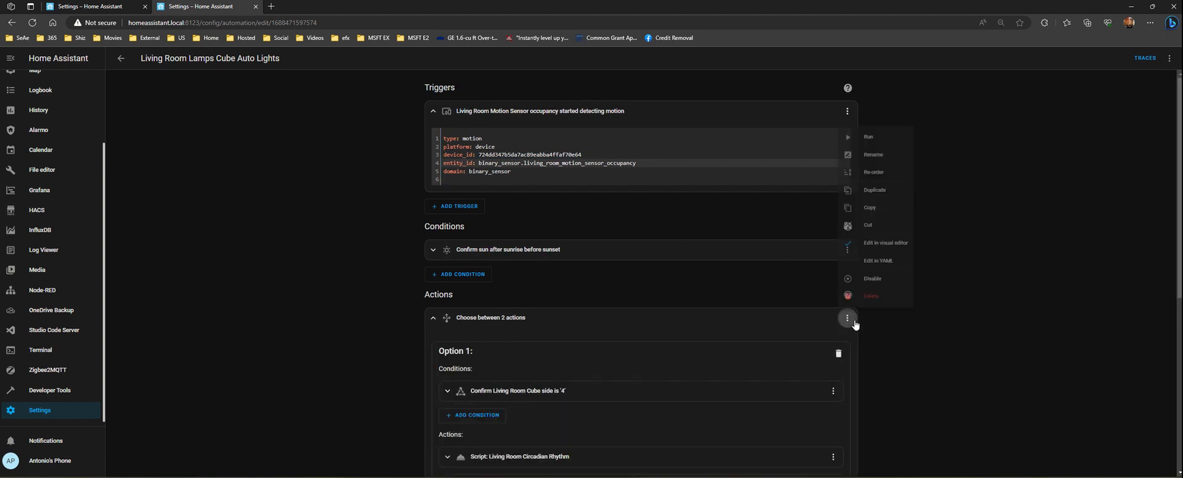
click(858, 253)
scroll(332, 320, down, 1)
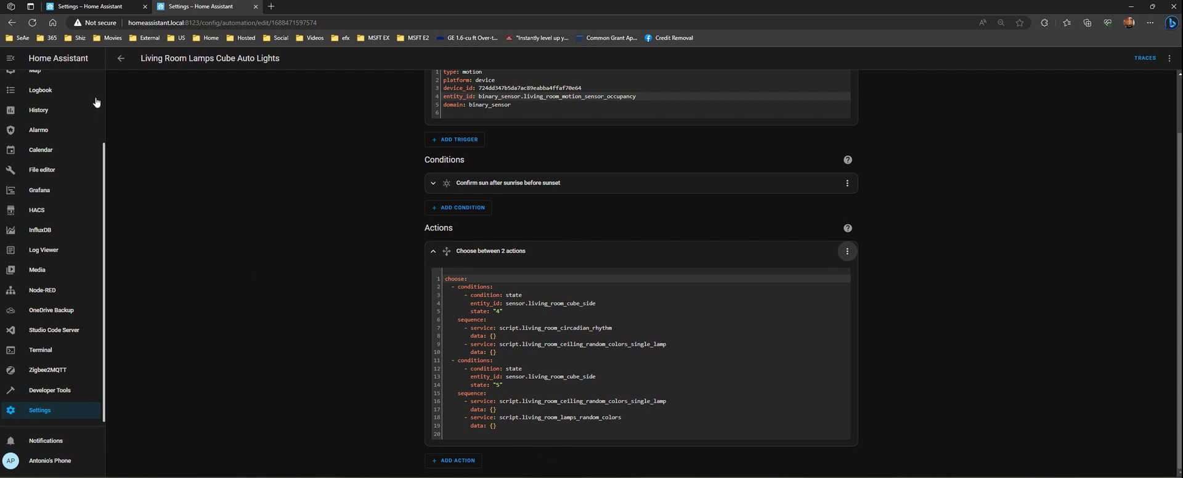
Step: Leave the automation for the automations list and open the Home dashboard in the first browser tab
click(120, 60)
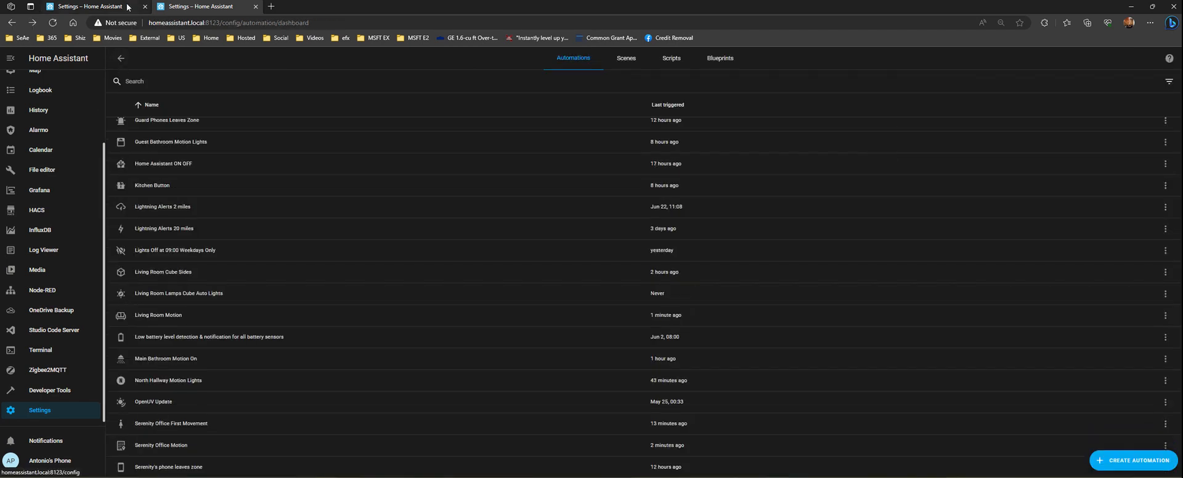
click(126, 6)
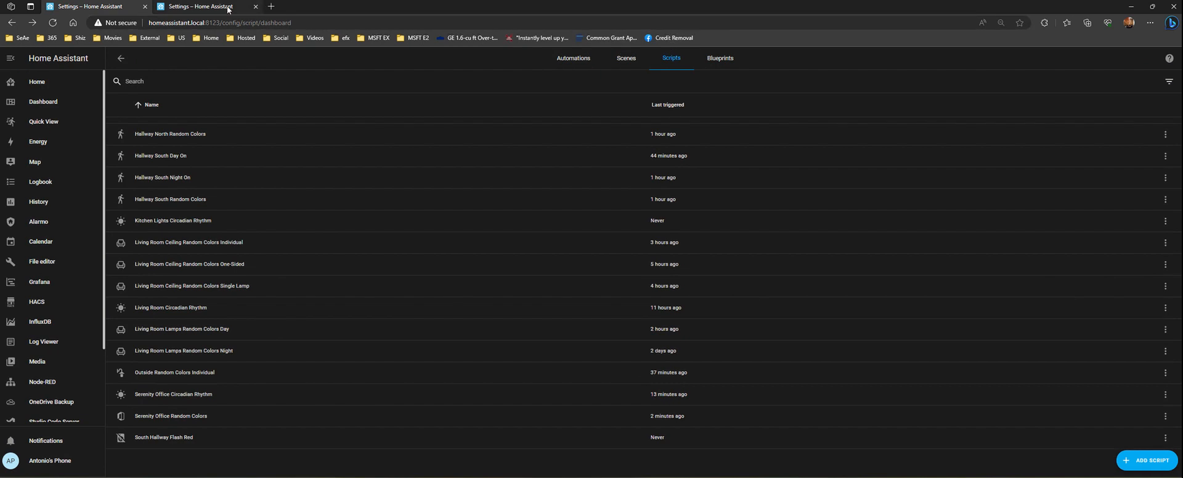
click(204, 7)
click(56, 85)
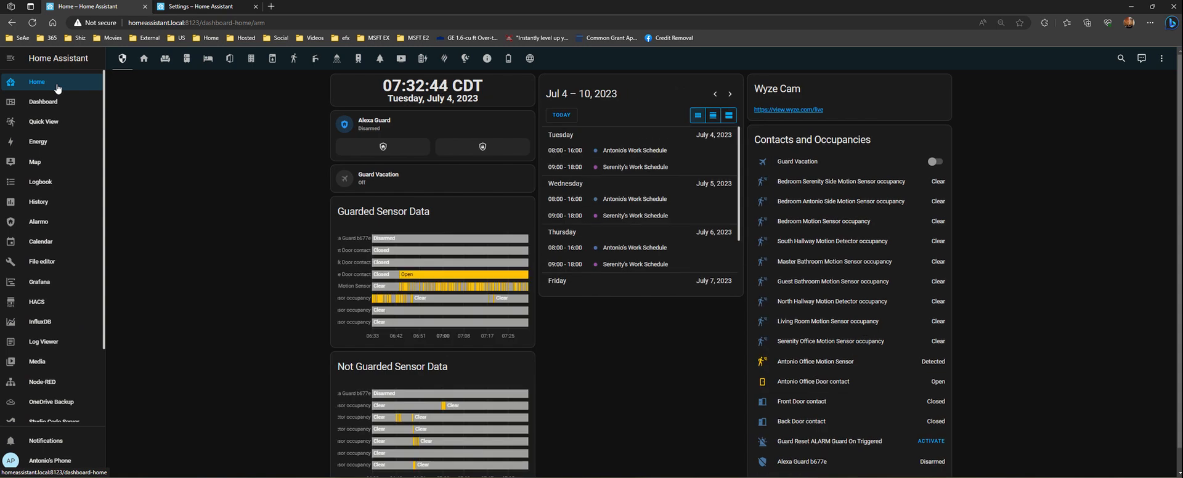
scroll(69, 154, down, 2)
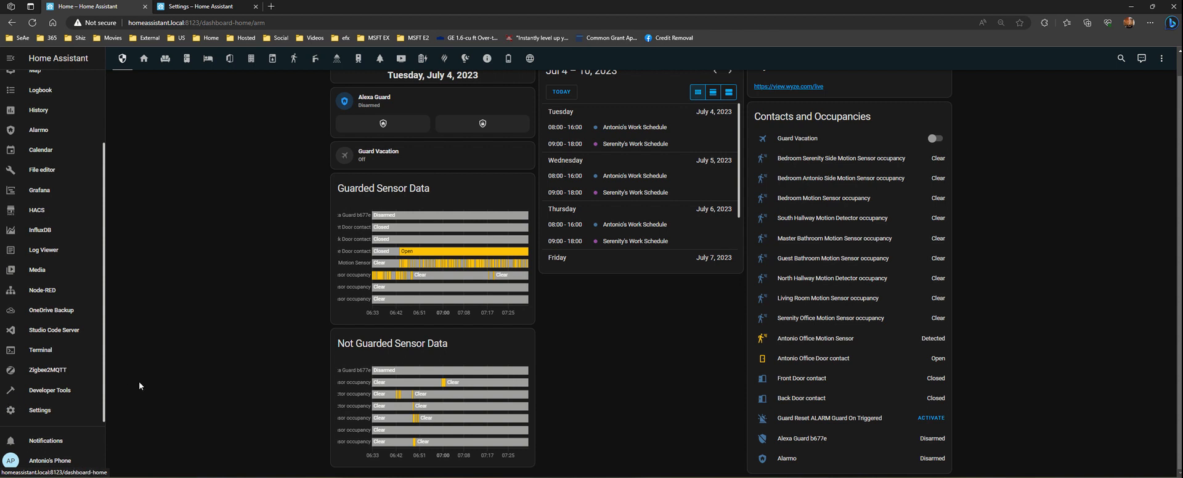
scroll(139, 388, up, 1)
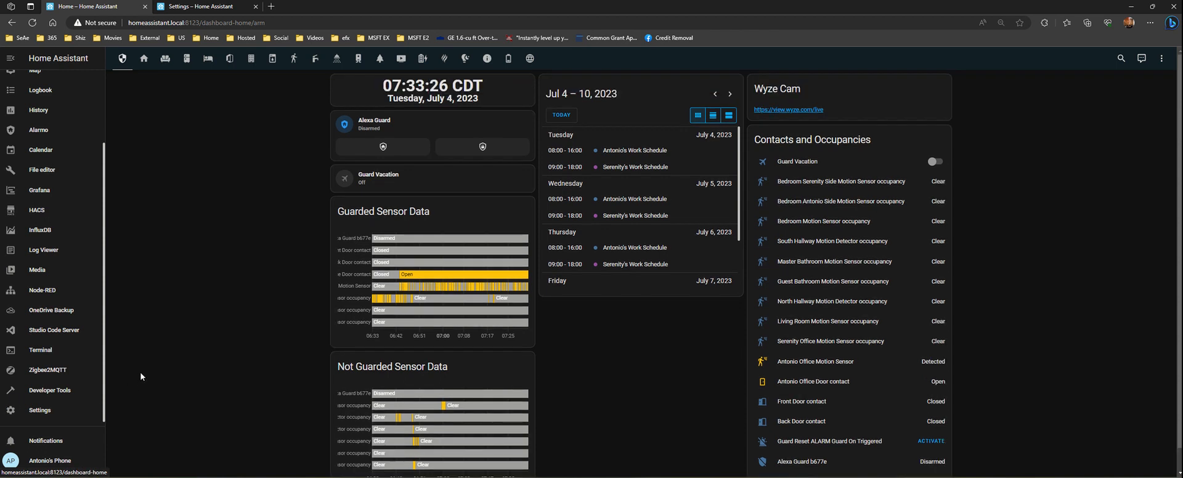
scroll(92, 335, up, 3)
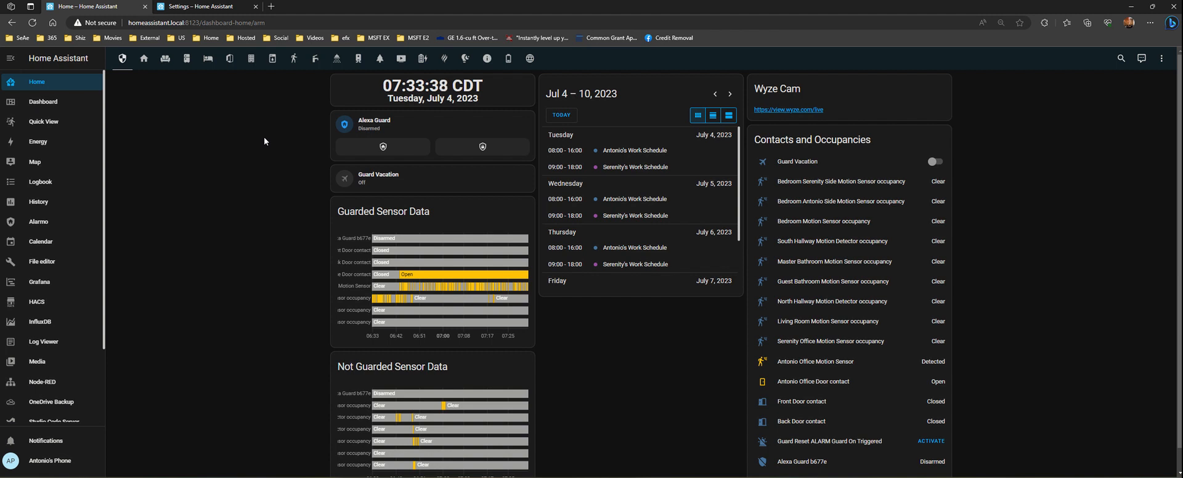
scroll(46, 229, down, 3)
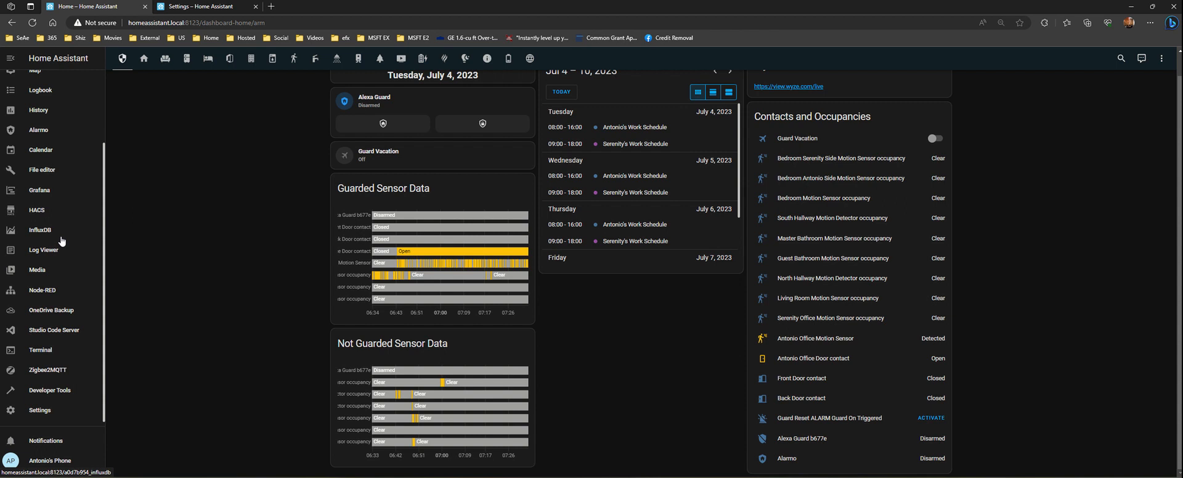
click(39, 410)
scroll(50, 148, up, 3)
click(37, 81)
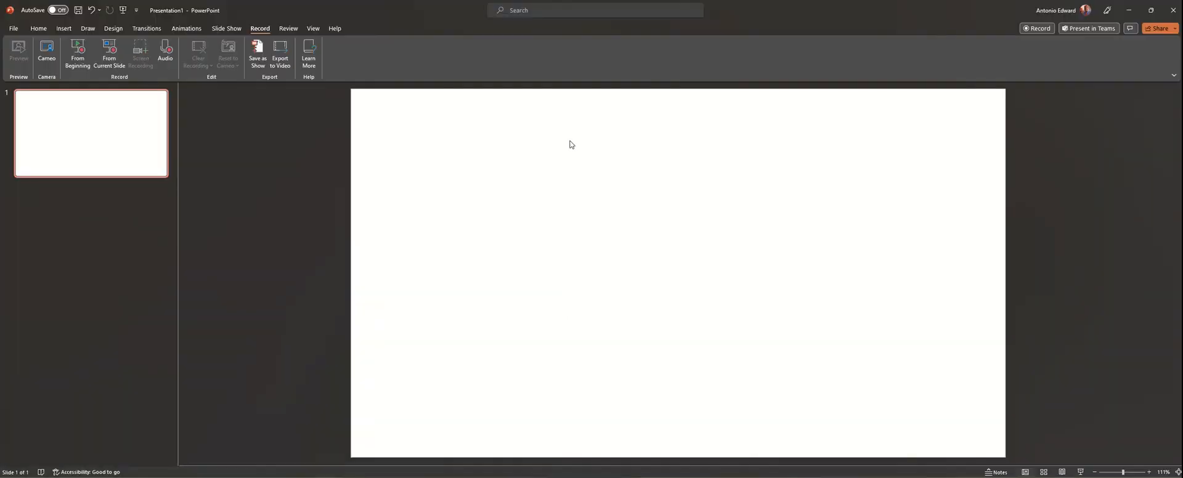
mouse_move(458, 0)
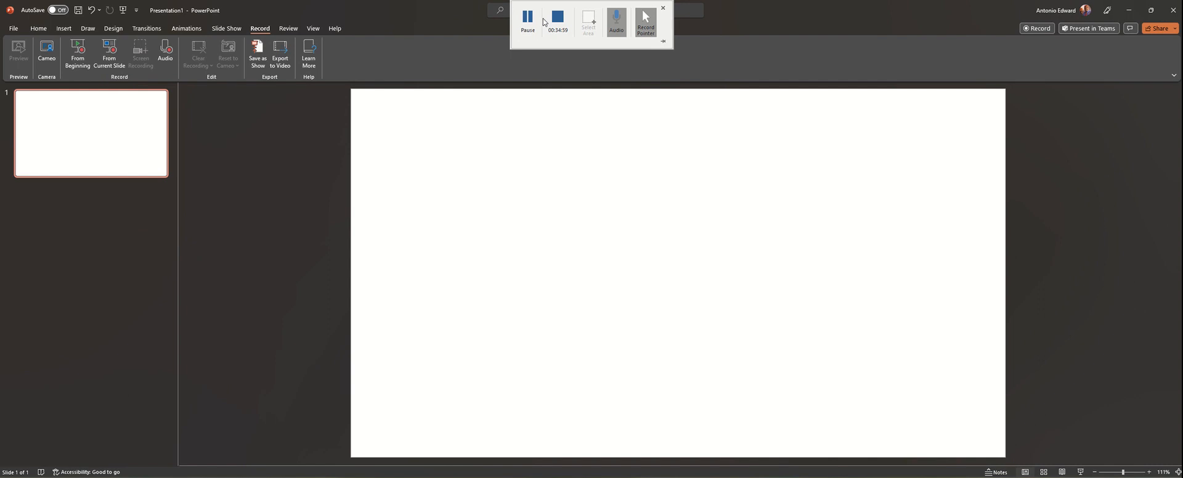